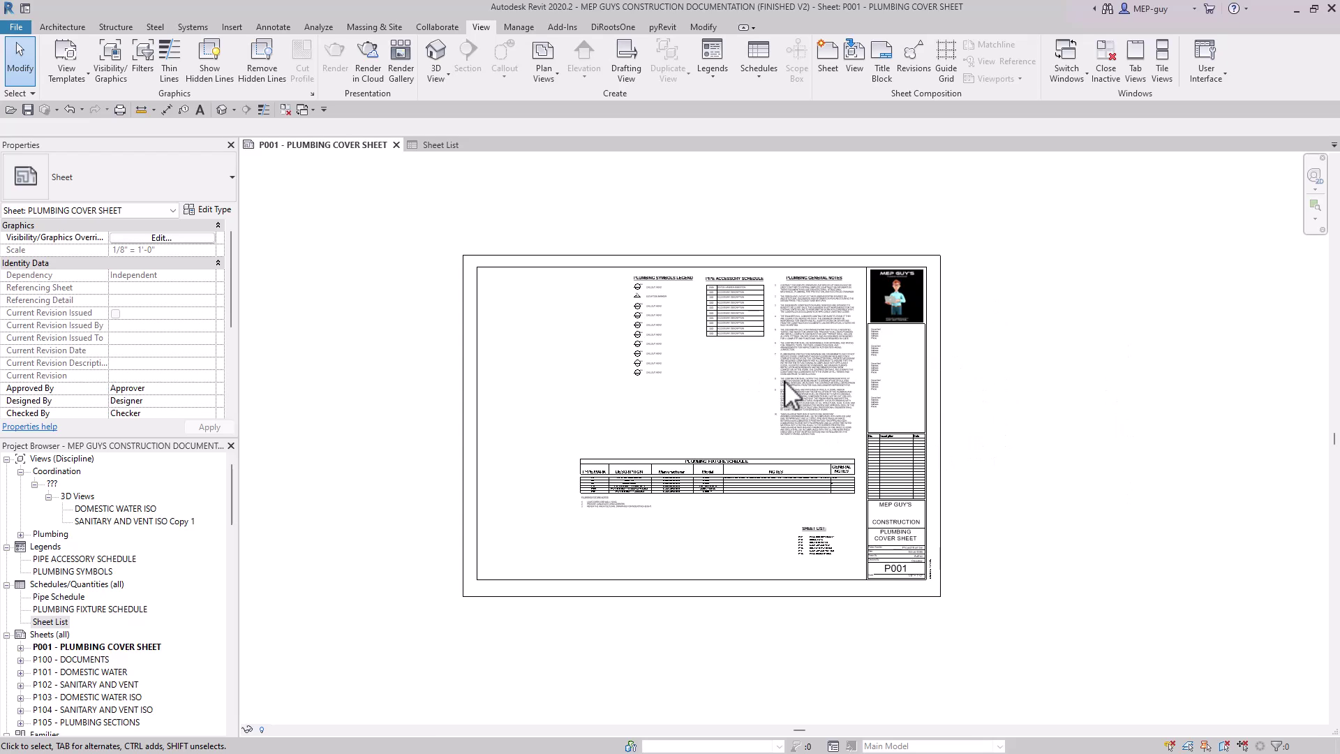
Step: Examine the finished plumbing cover sheet, including its legend, pipe accessory schedule, general notes, fixture schedule and sheet list
scroll(784, 380, up, 1)
middle_drag(768, 410, 830, 418)
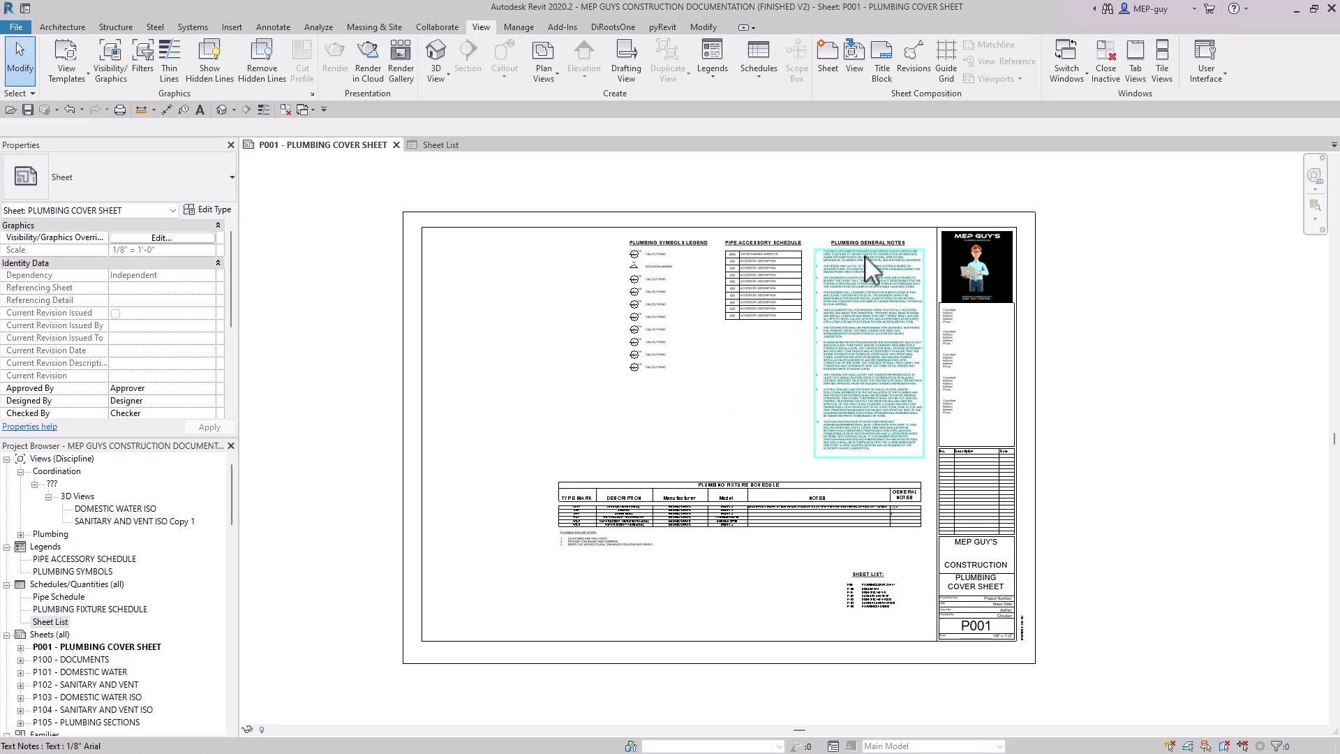
scroll(857, 241, up, 2)
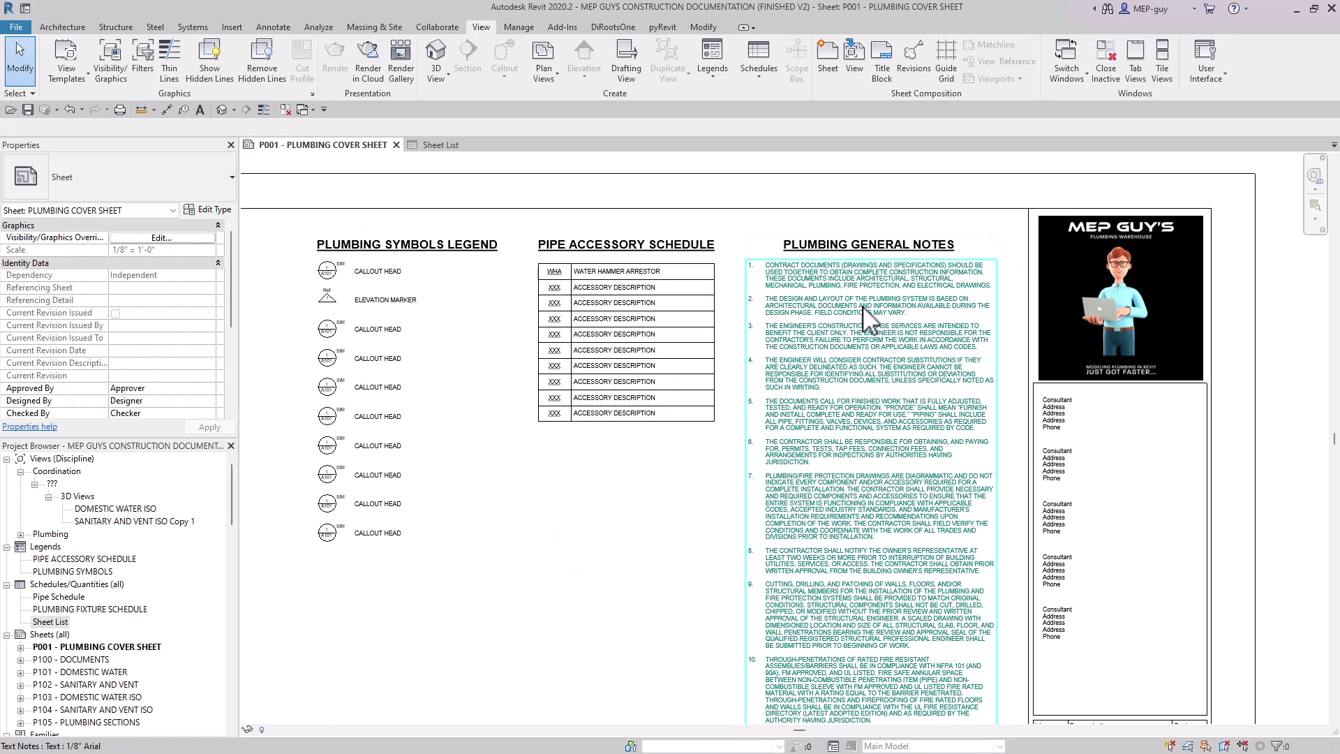
scroll(872, 261, down, 3)
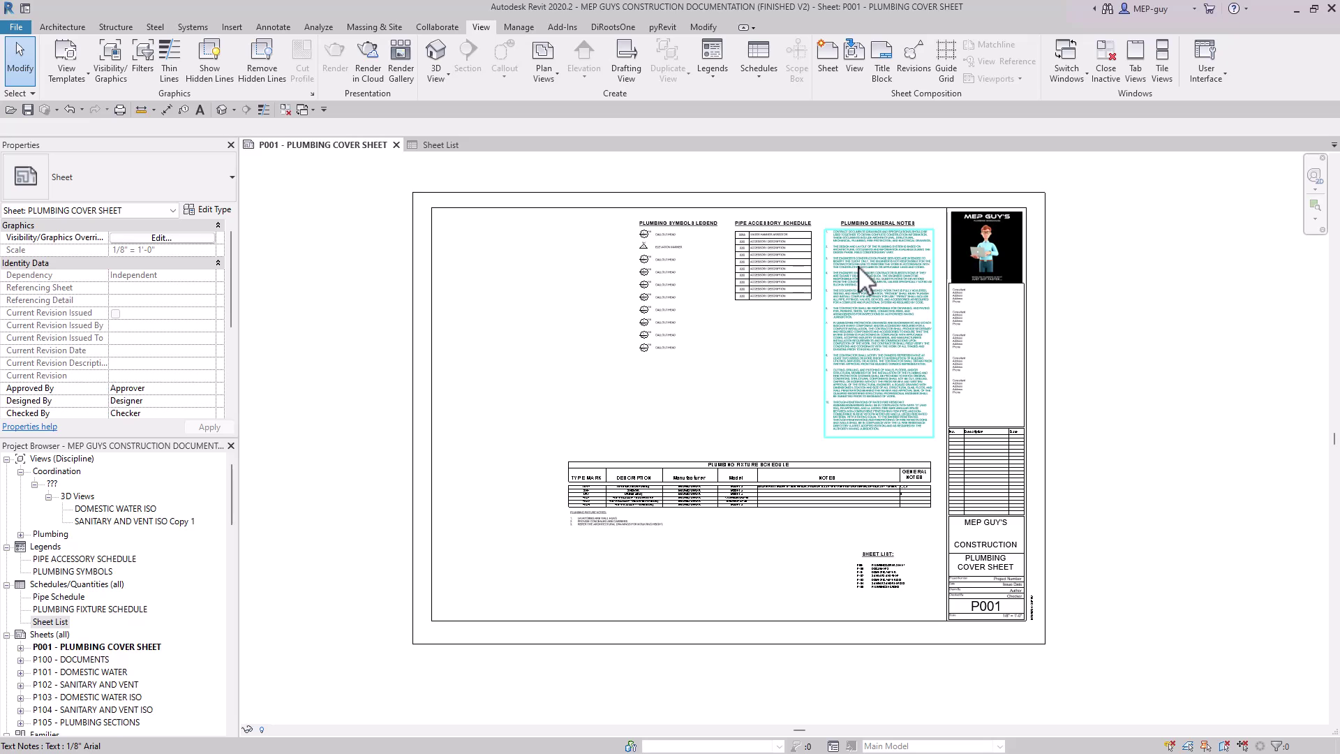
scroll(718, 528, up, 3)
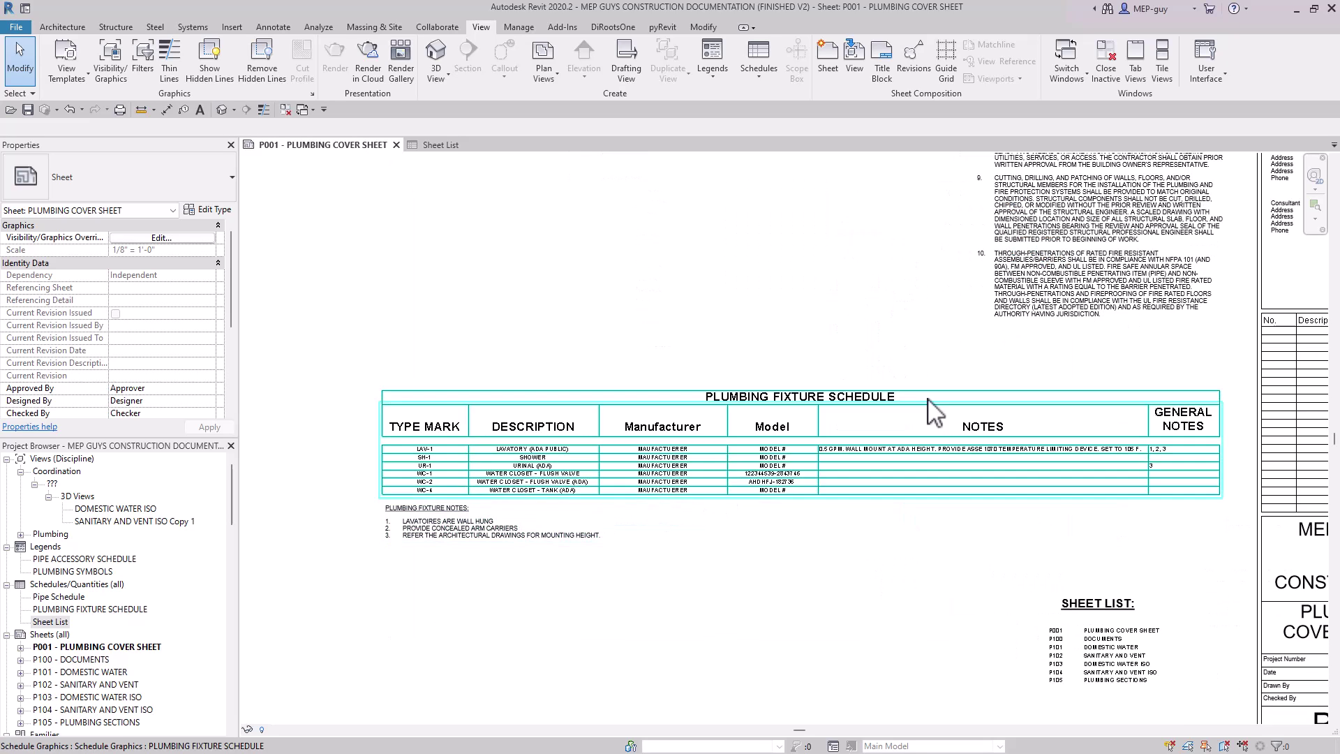
scroll(858, 369, down, 4)
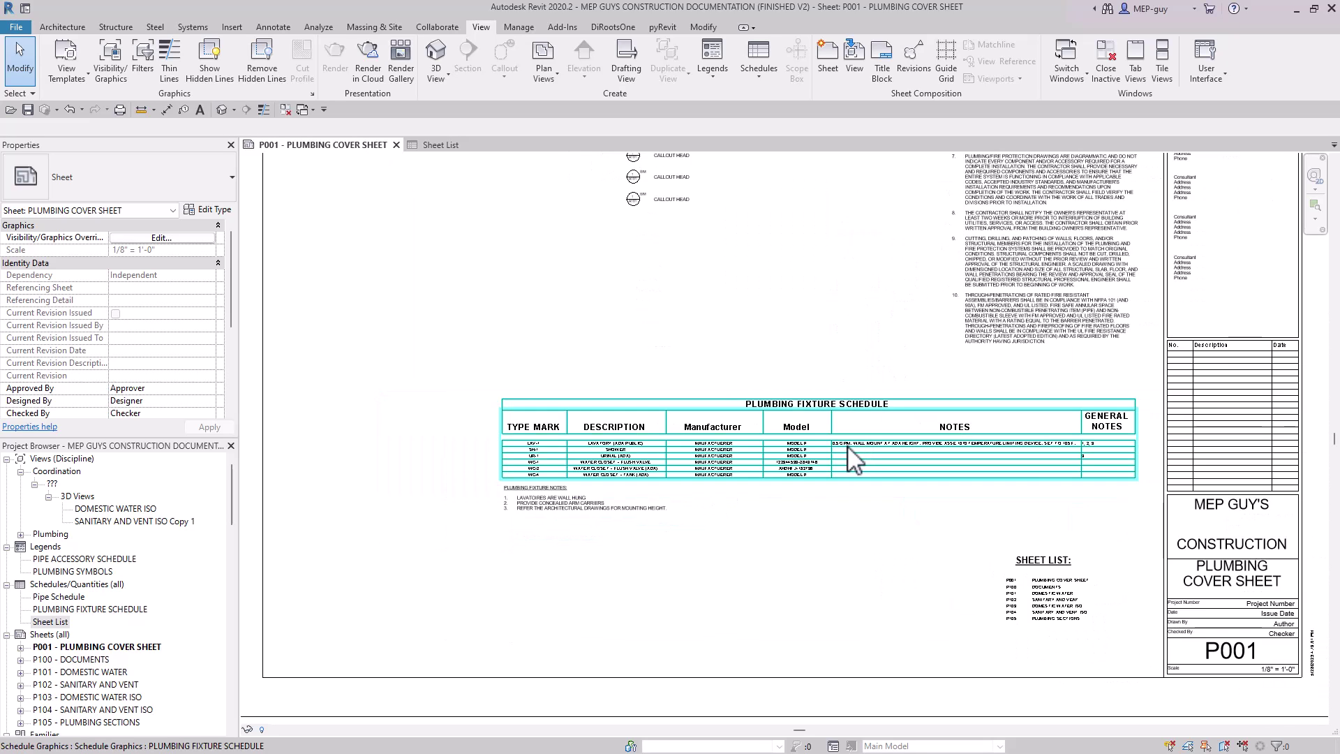
scroll(876, 255, up, 4)
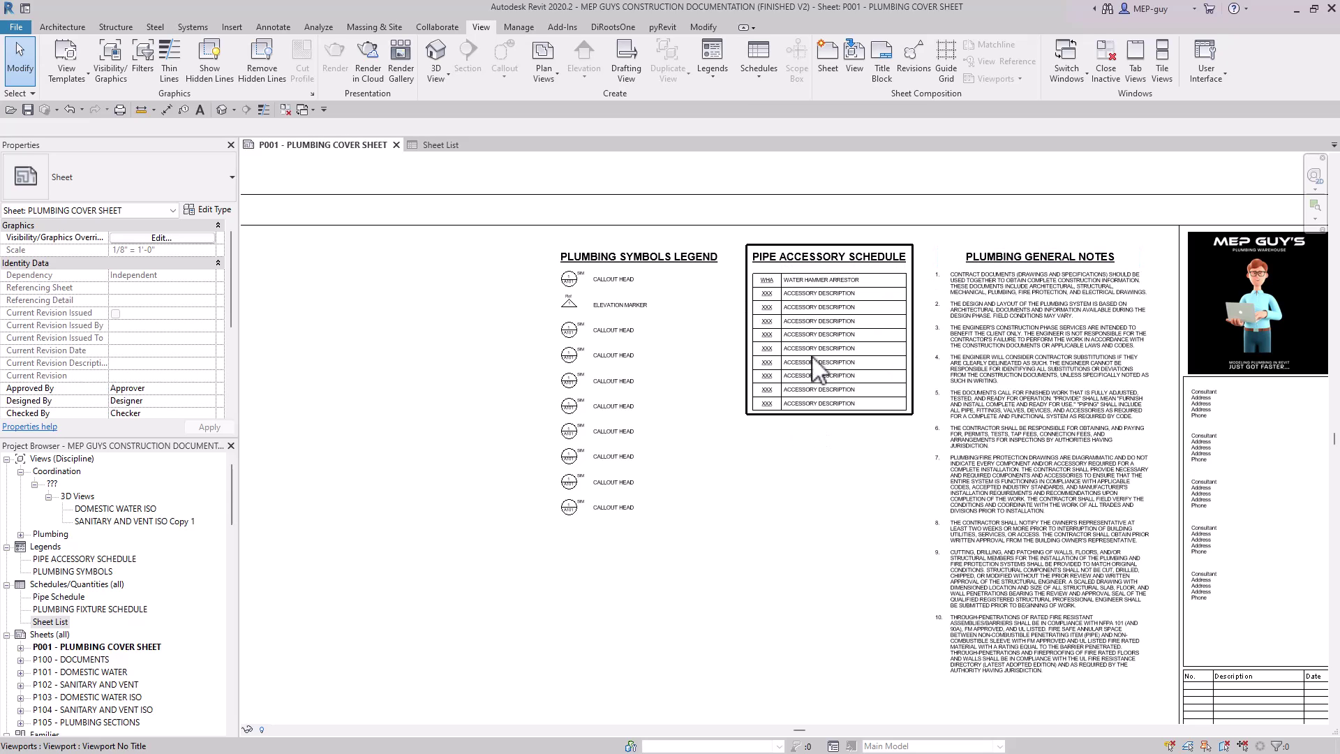
scroll(818, 367, down, 5)
scroll(914, 597, up, 5)
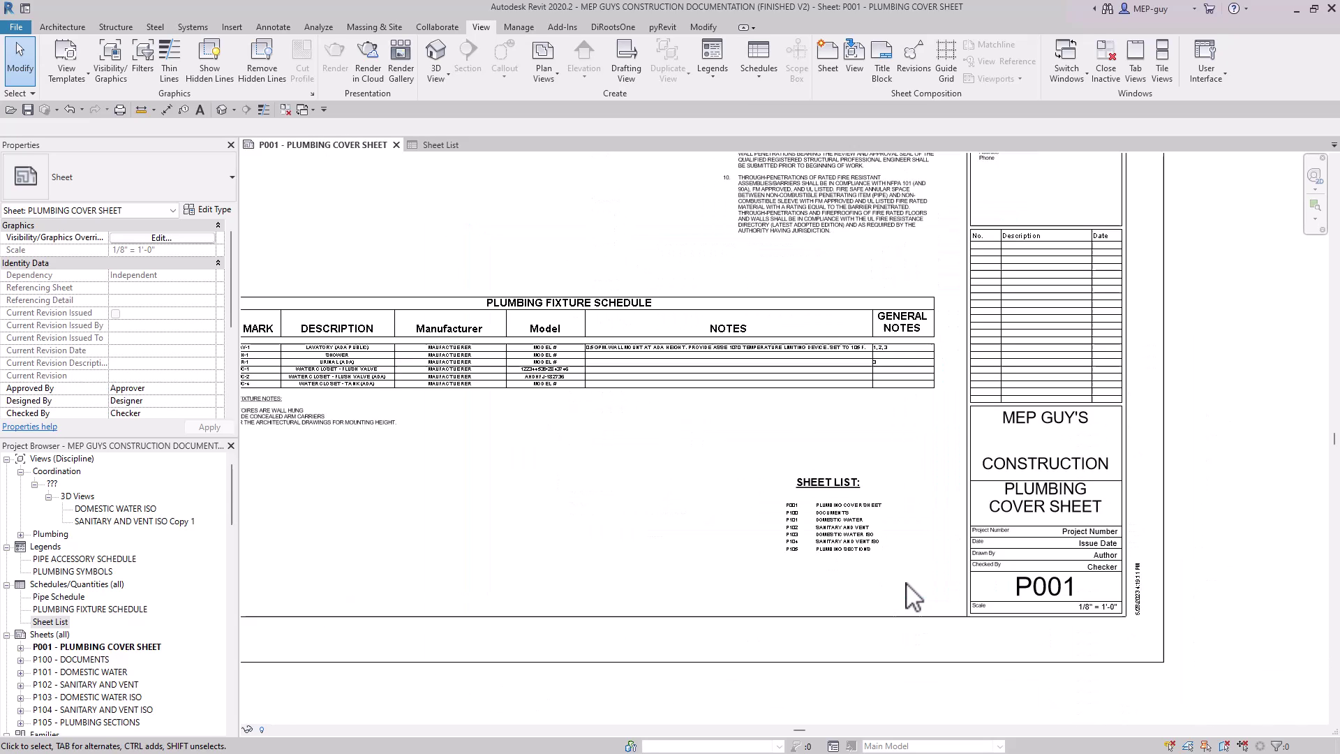
scroll(911, 586, up, 3)
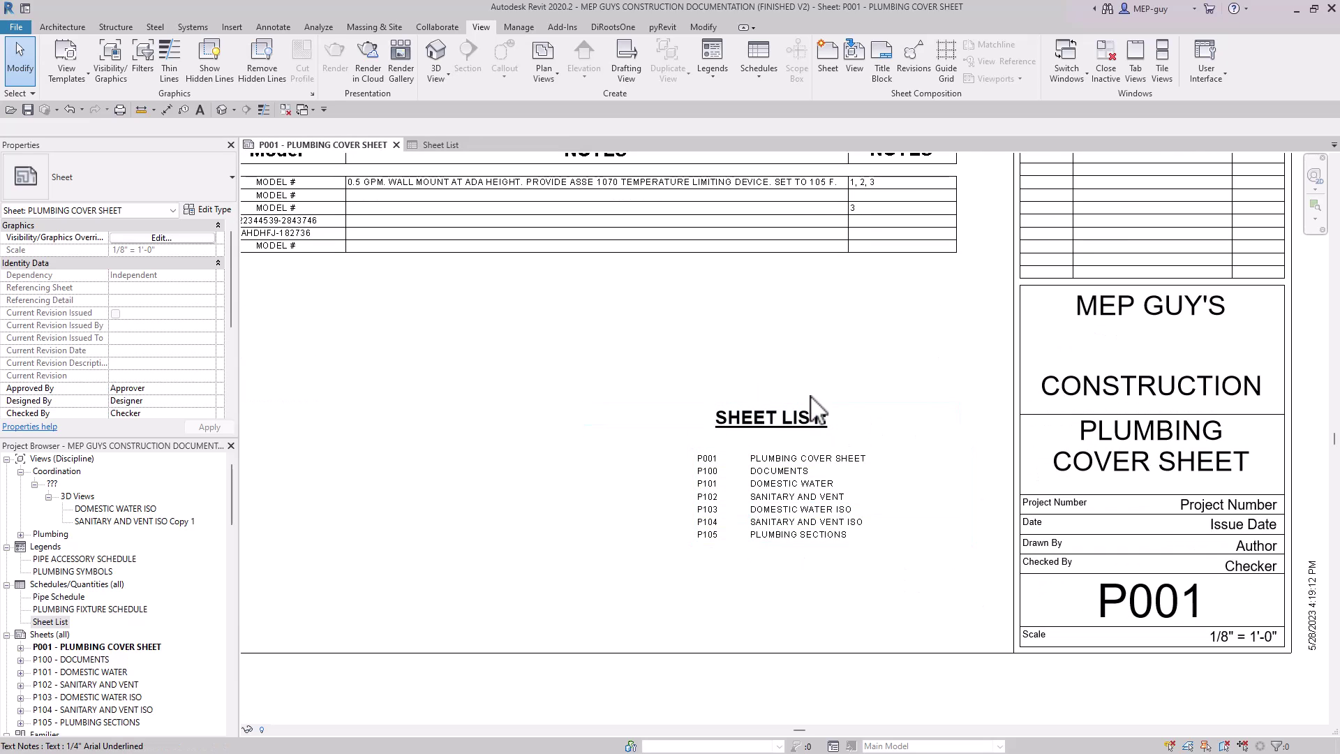
scroll(911, 586, down, 5)
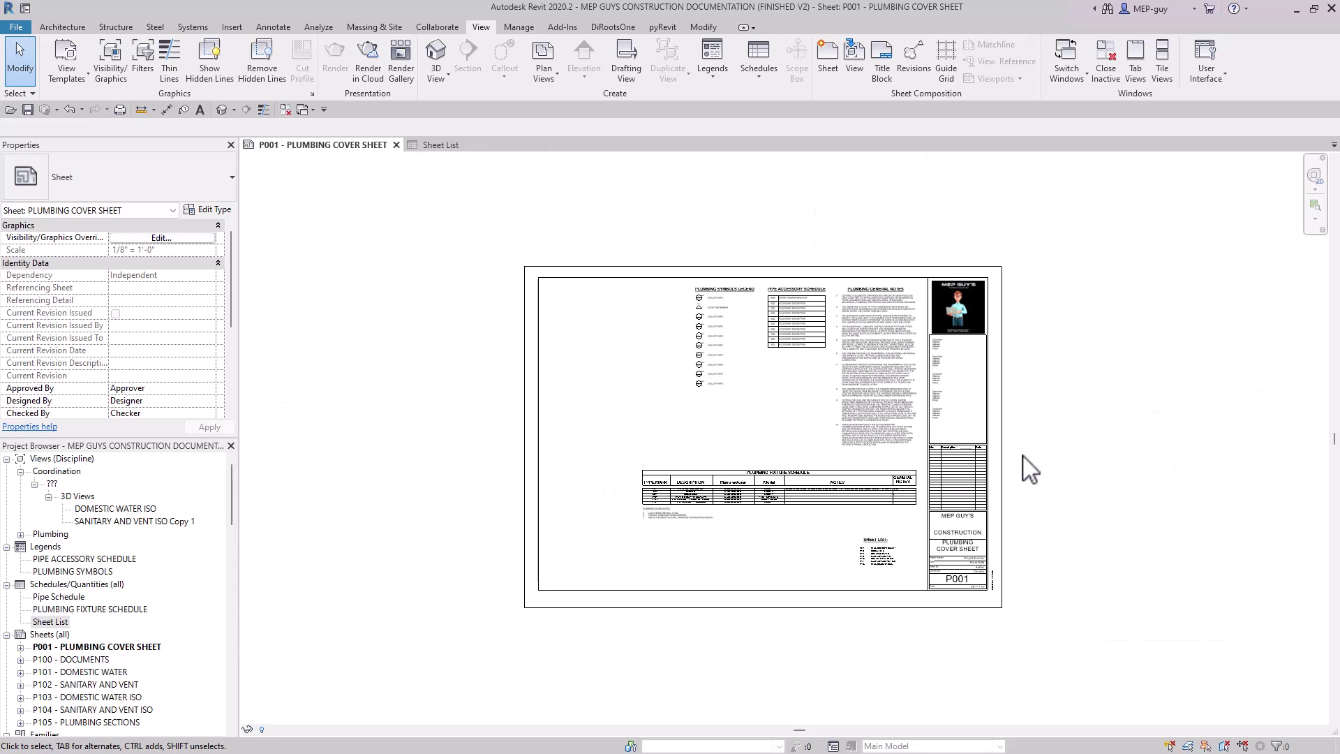
scroll(1029, 469, up, 1)
middle_drag(1071, 417, 1075, 407)
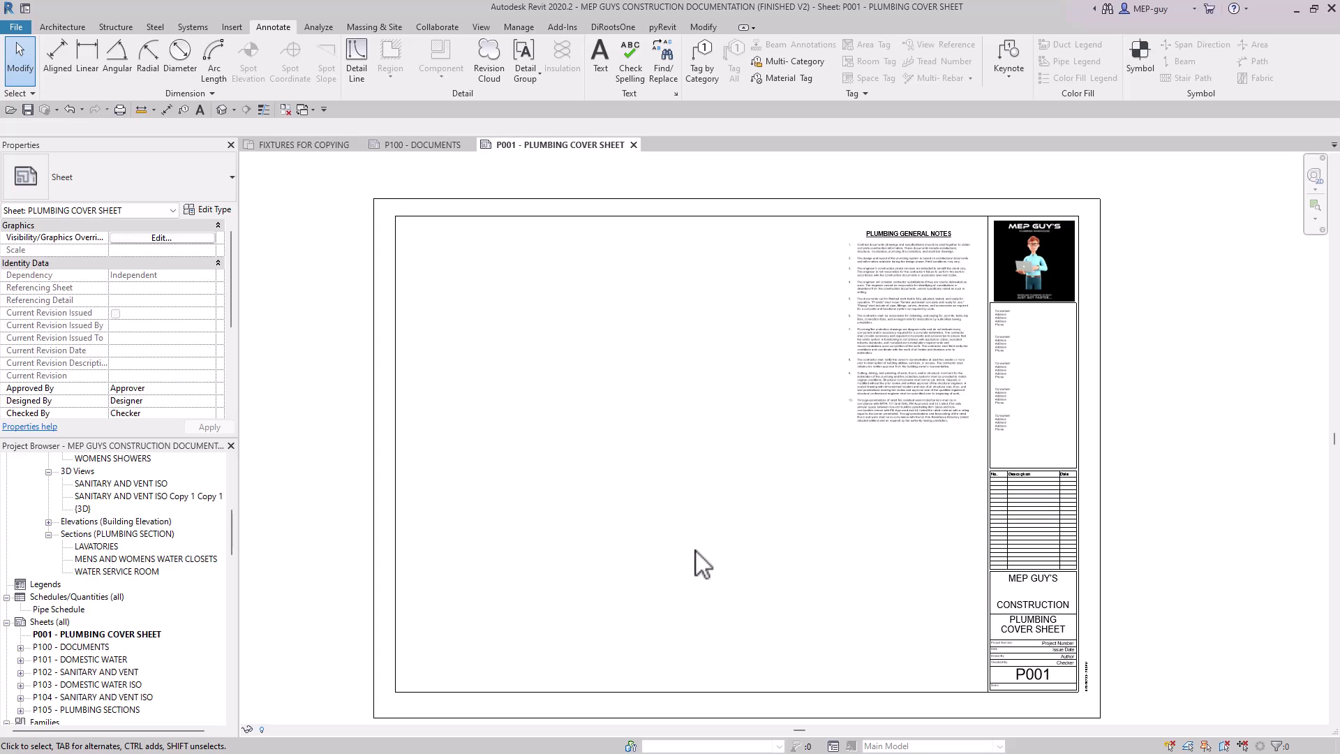
Step: Open the P001 - FIXTURE DISPLAY SHEET in the fixture warehouse project and copy its plumbing fixture schedule to the clipboard
click(311, 148)
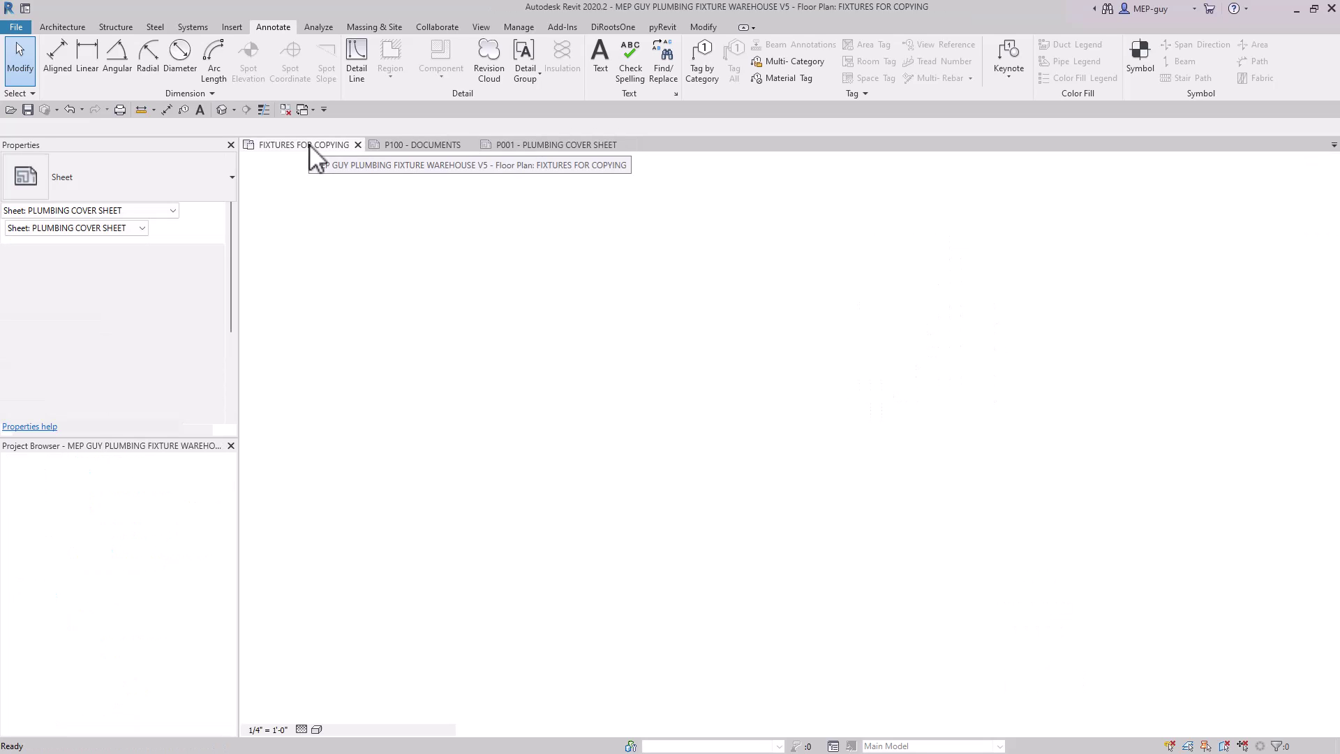
drag(232, 523, 245, 394)
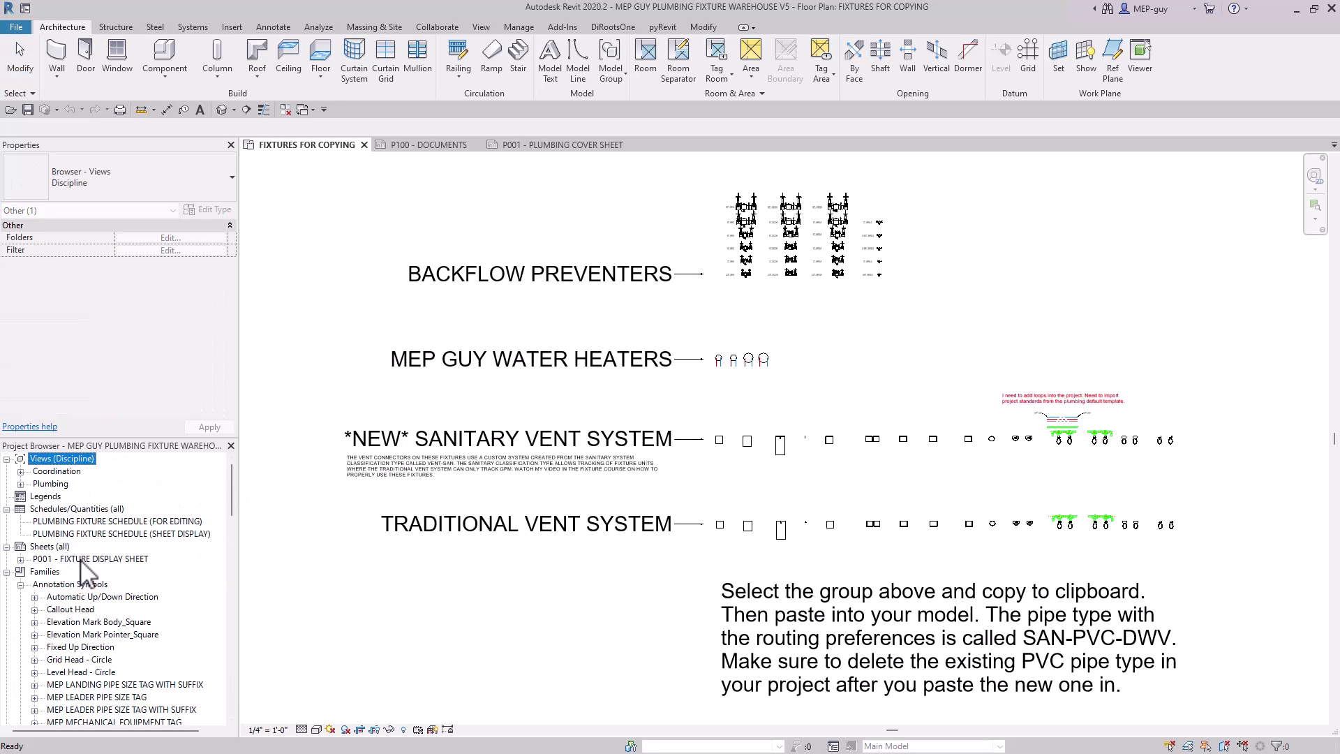
double_click(108, 559)
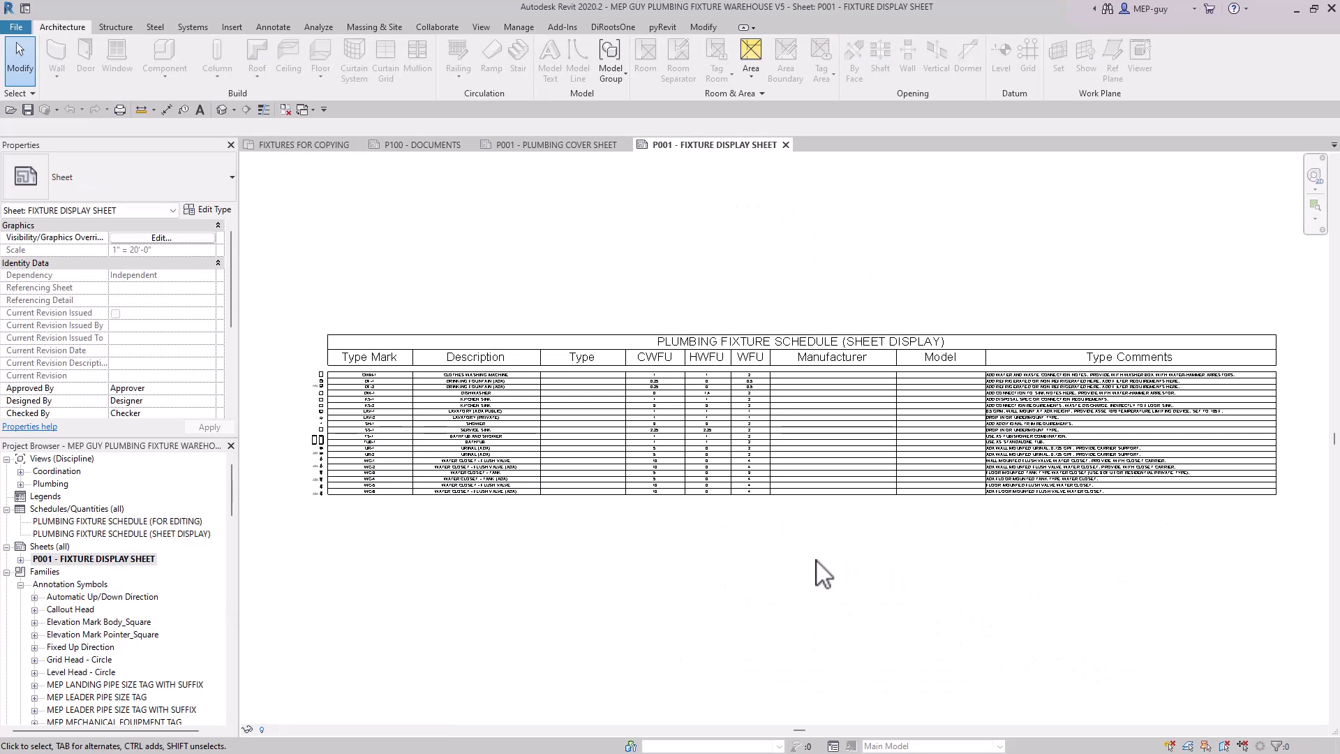
click(811, 340)
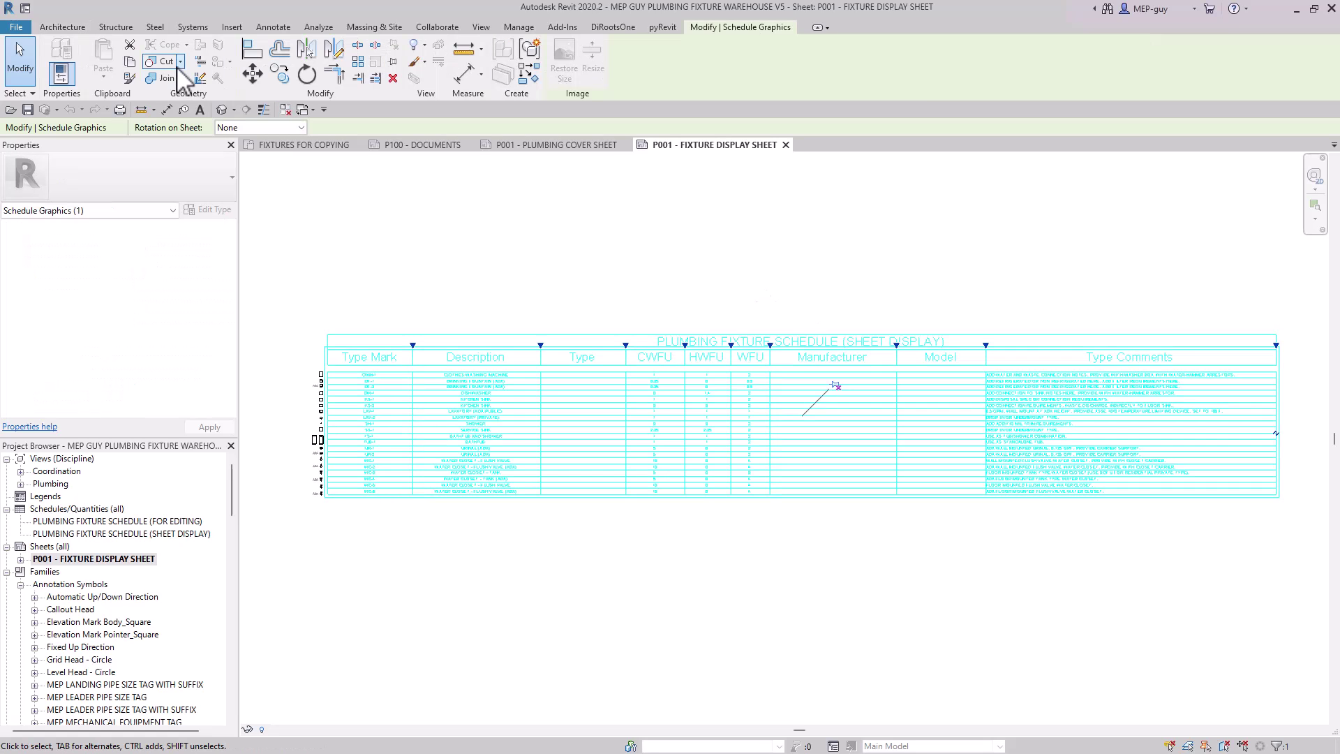
click(130, 63)
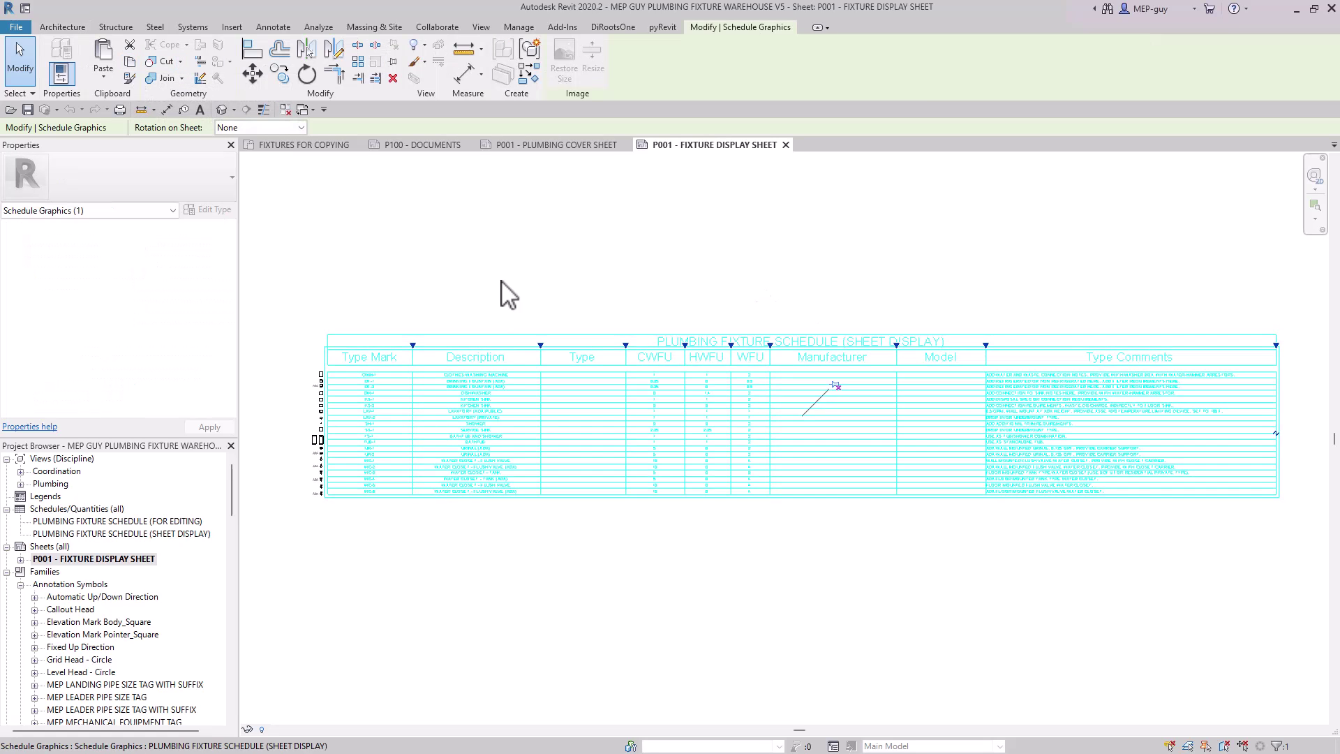
Step: Paste the copied fixture schedule onto the P001 - PLUMBING COVER SHEET, in the empty area below the general notes
click(556, 145)
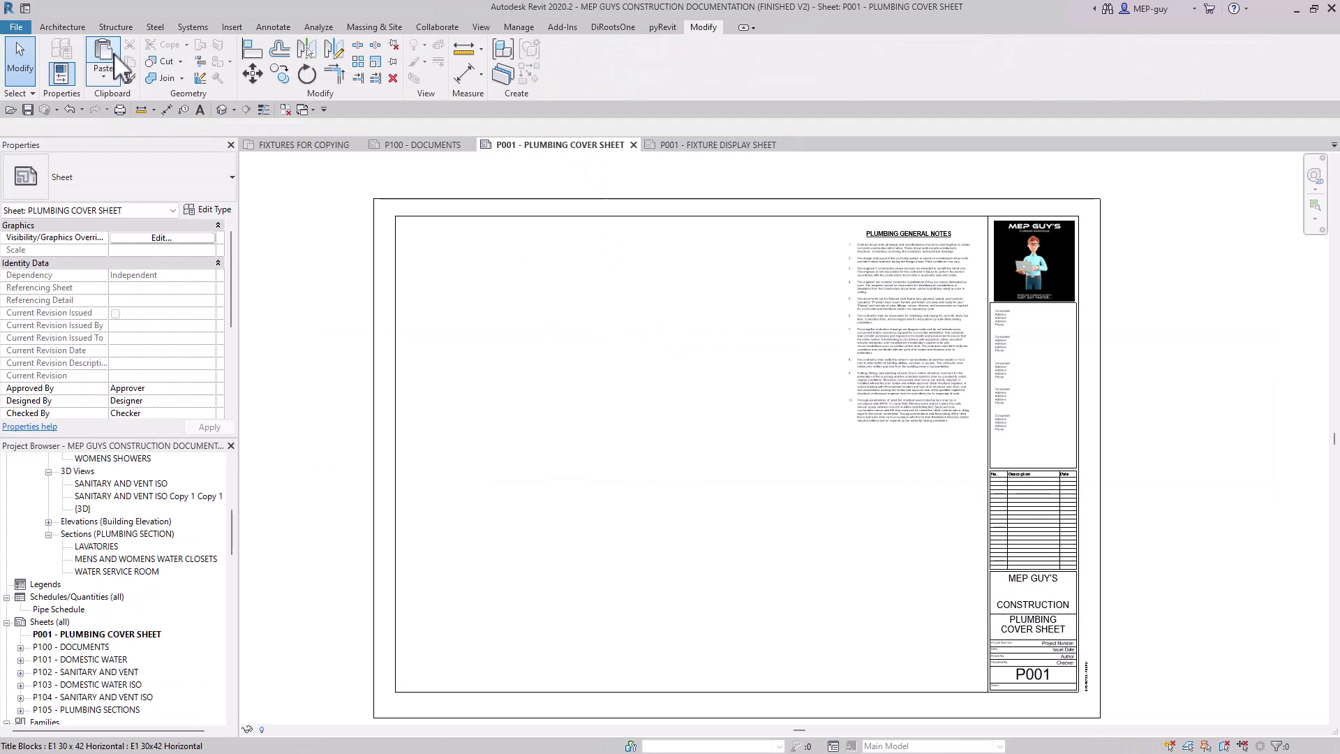
click(109, 51)
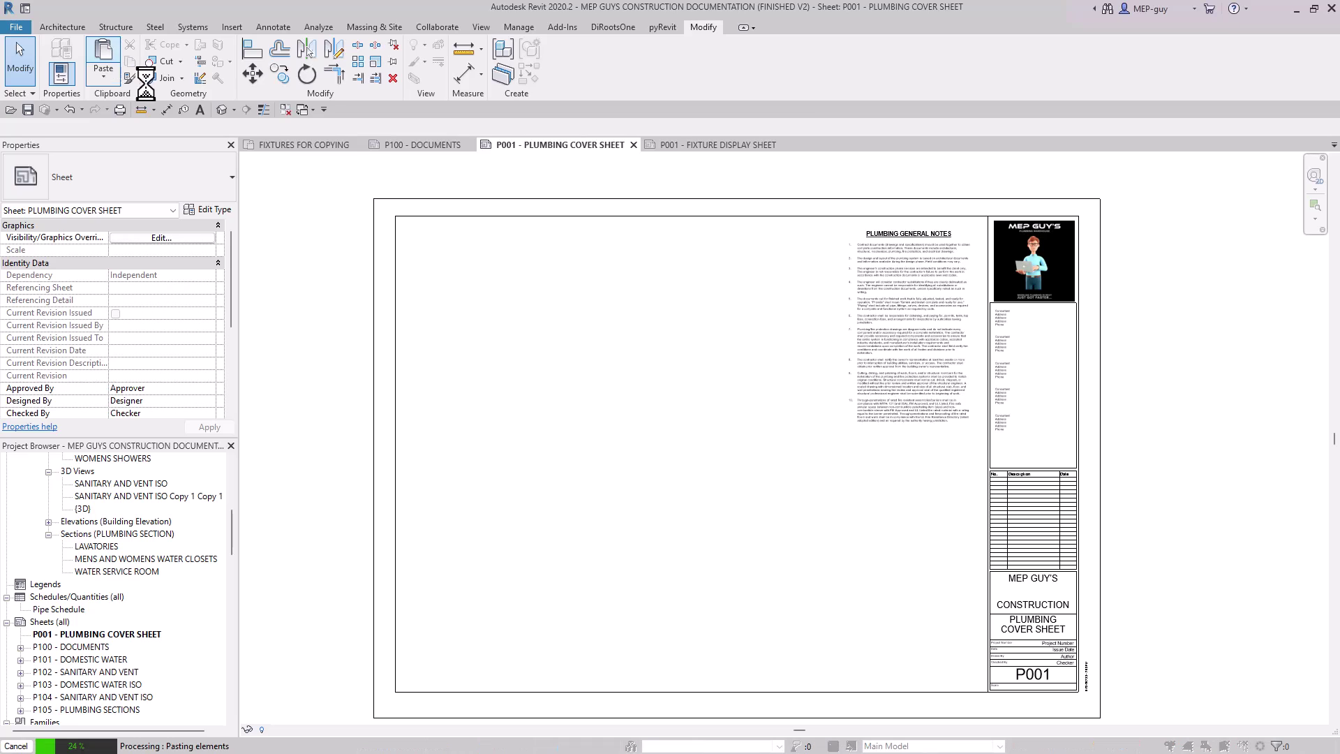
click(705, 442)
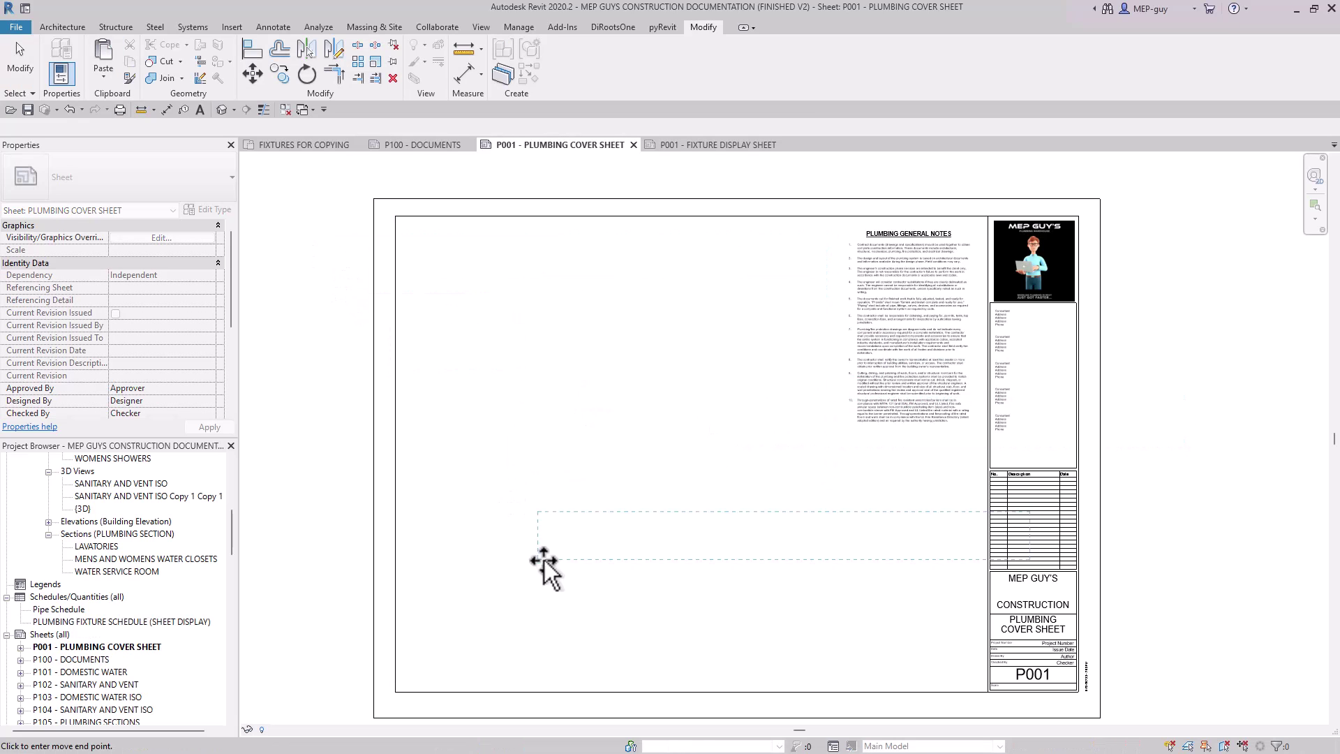
click(454, 508)
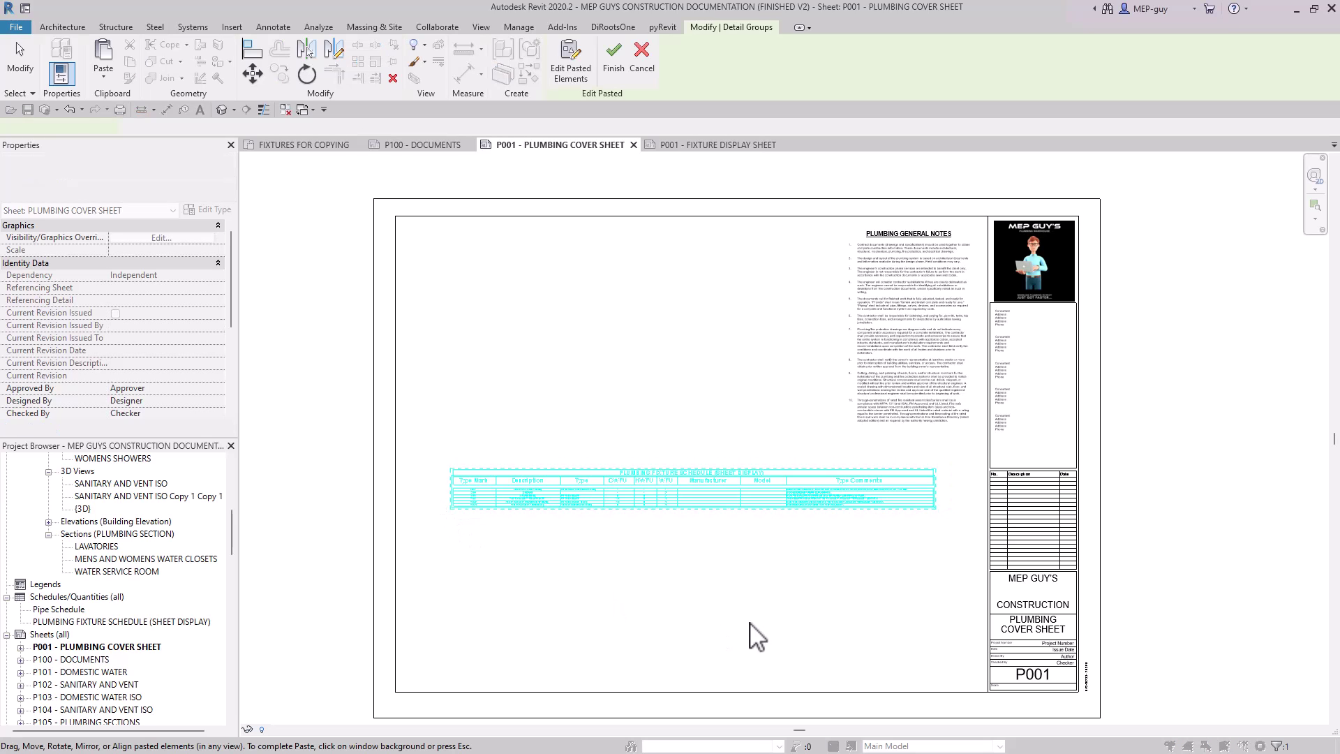
click(687, 547)
Step: Examine the pasted fixture schedule's type marks, descriptions, types and fixture unit columns
scroll(686, 541, up, 4)
scroll(849, 535, down, 2)
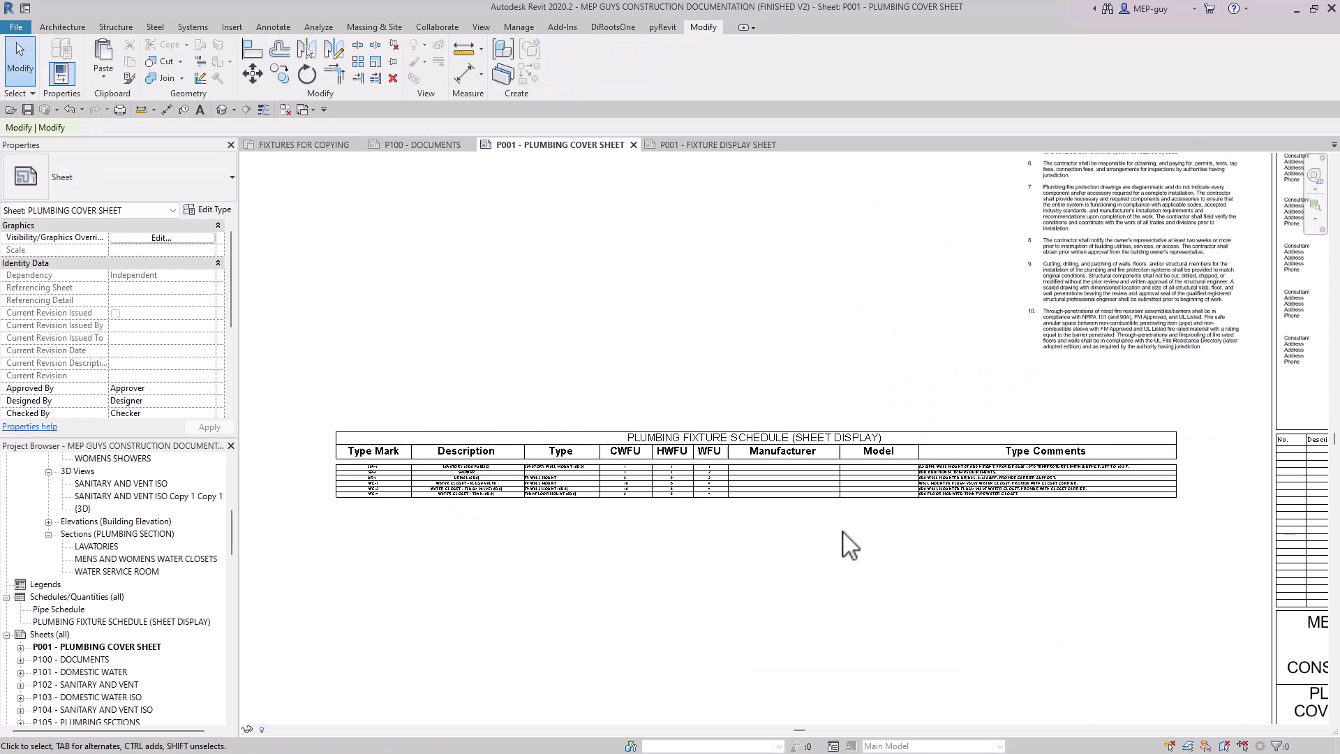
scroll(374, 508, up, 4)
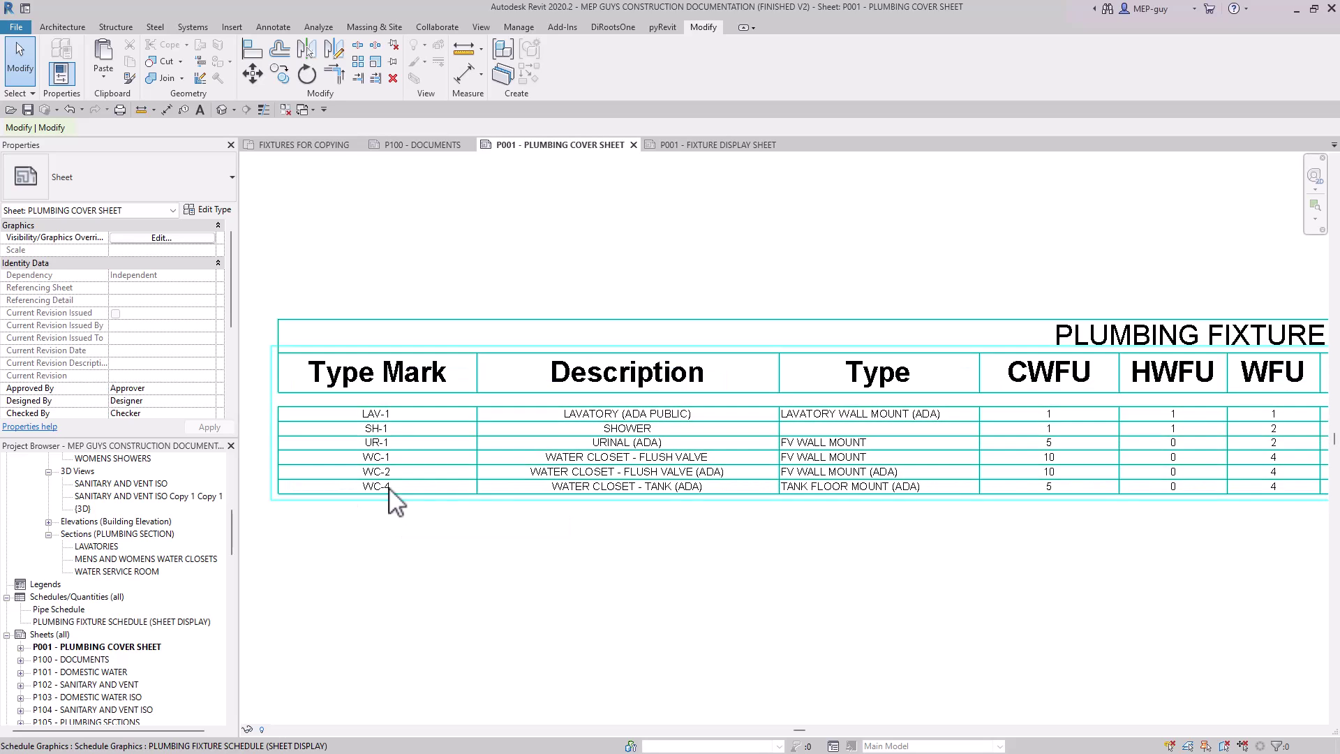
scroll(458, 388, down, 3)
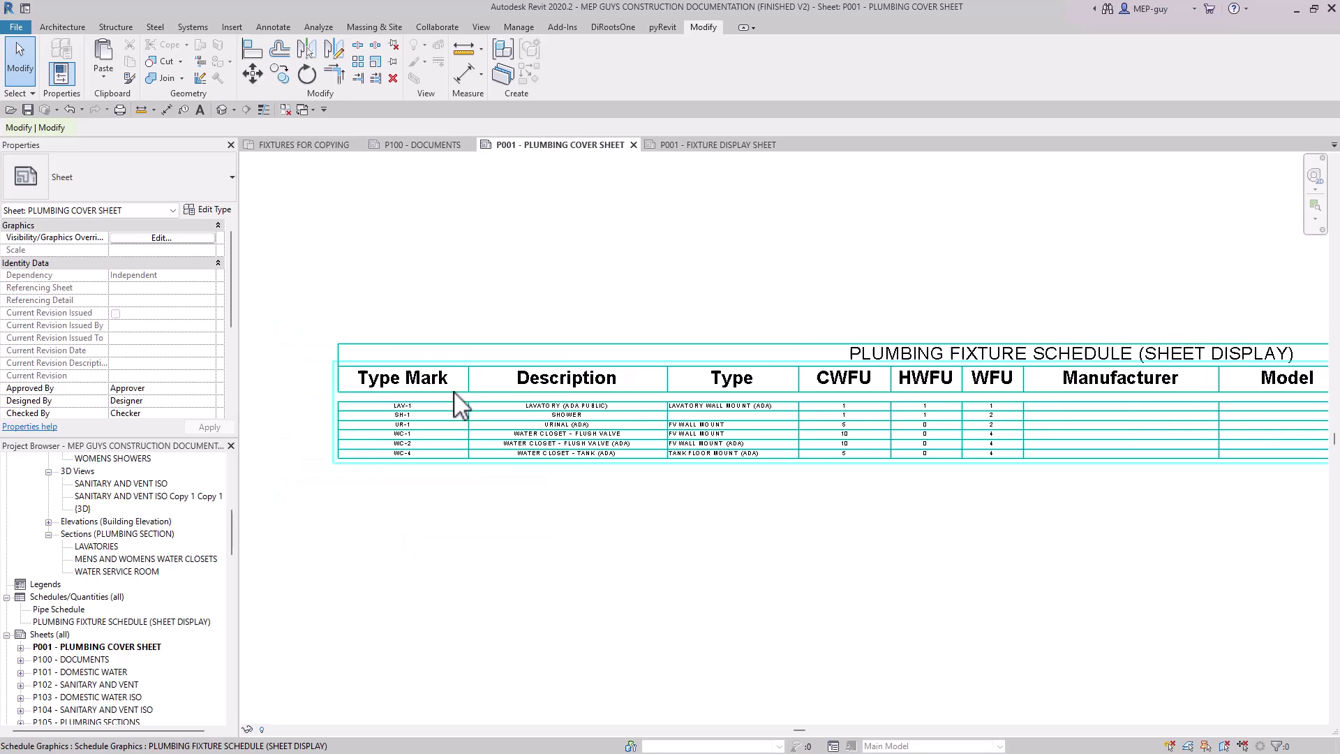
scroll(837, 496, up, 3)
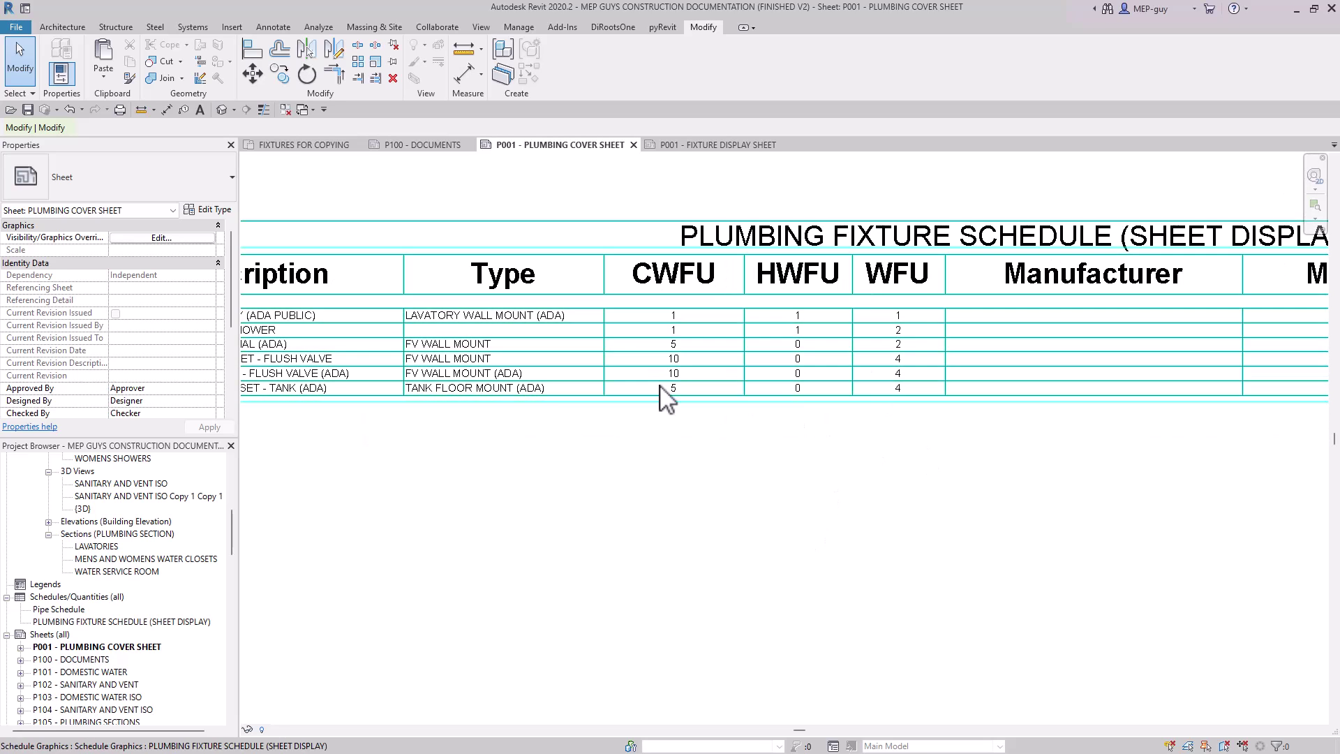
scroll(754, 428, down, 4)
scroll(872, 482, down, 2)
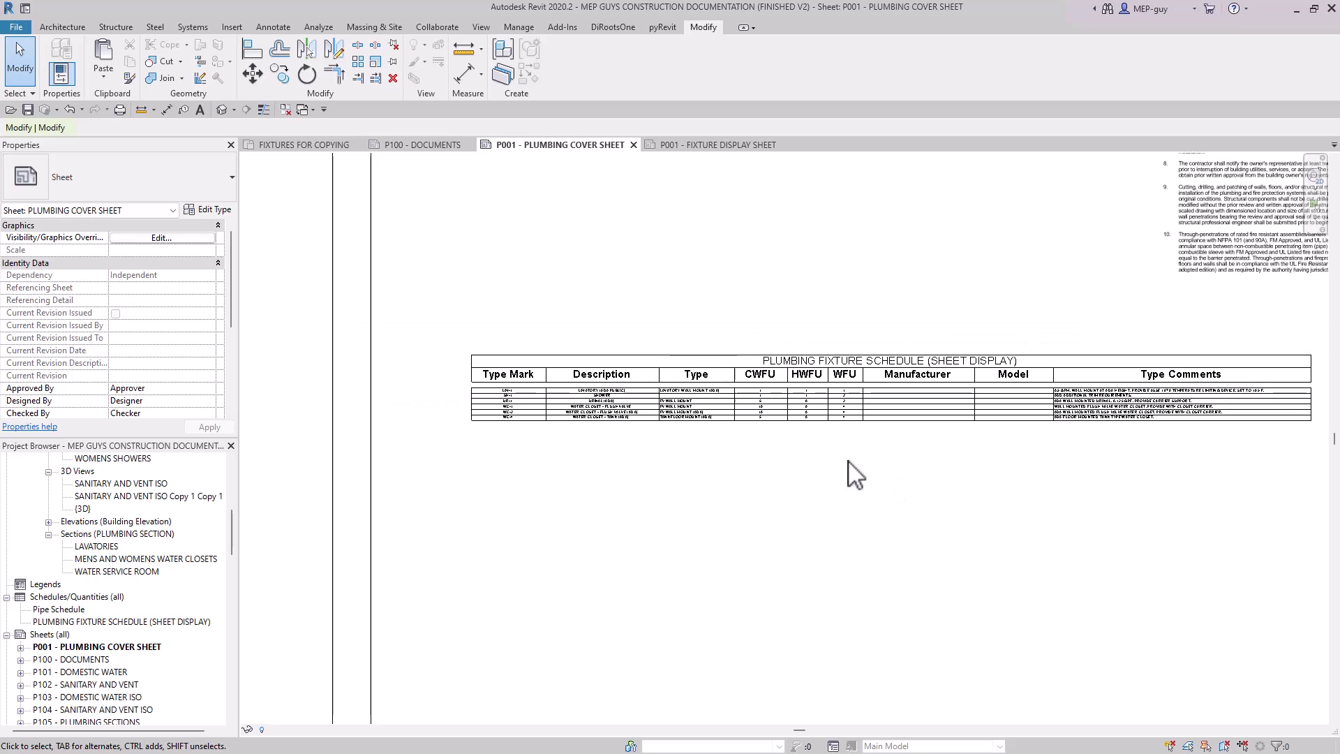
scroll(921, 458, up, 1)
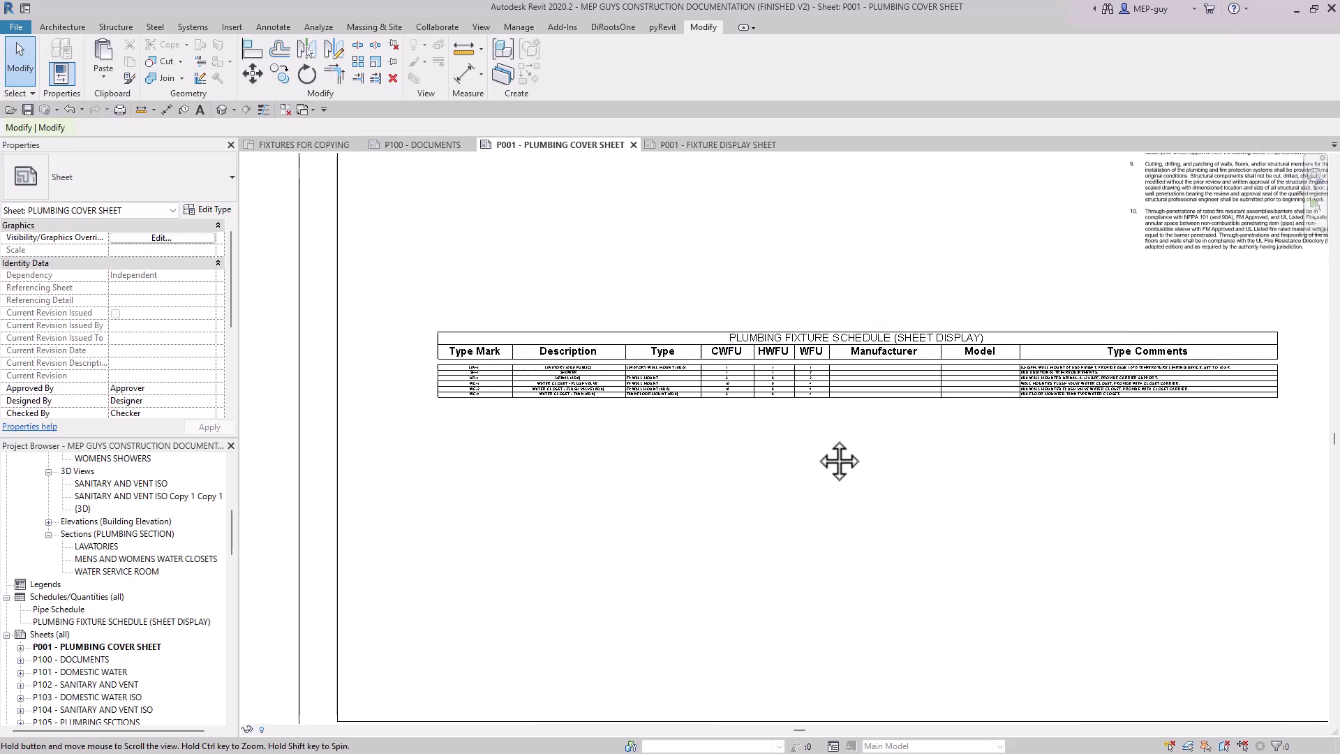
Step: Open the plumbing fixture schedule from the sheet and set the SH-1 shower's type to SHOWER (PUBLIC)
double_click(882, 333)
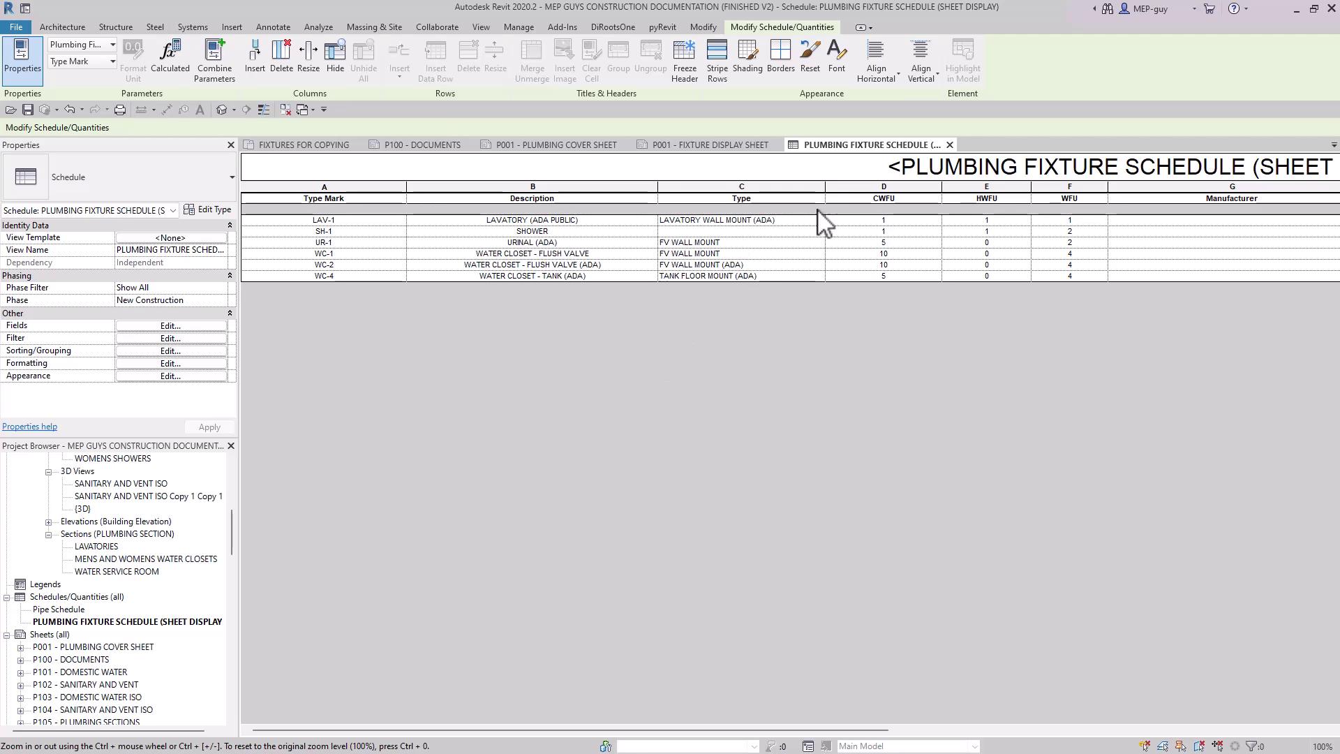
click(726, 231)
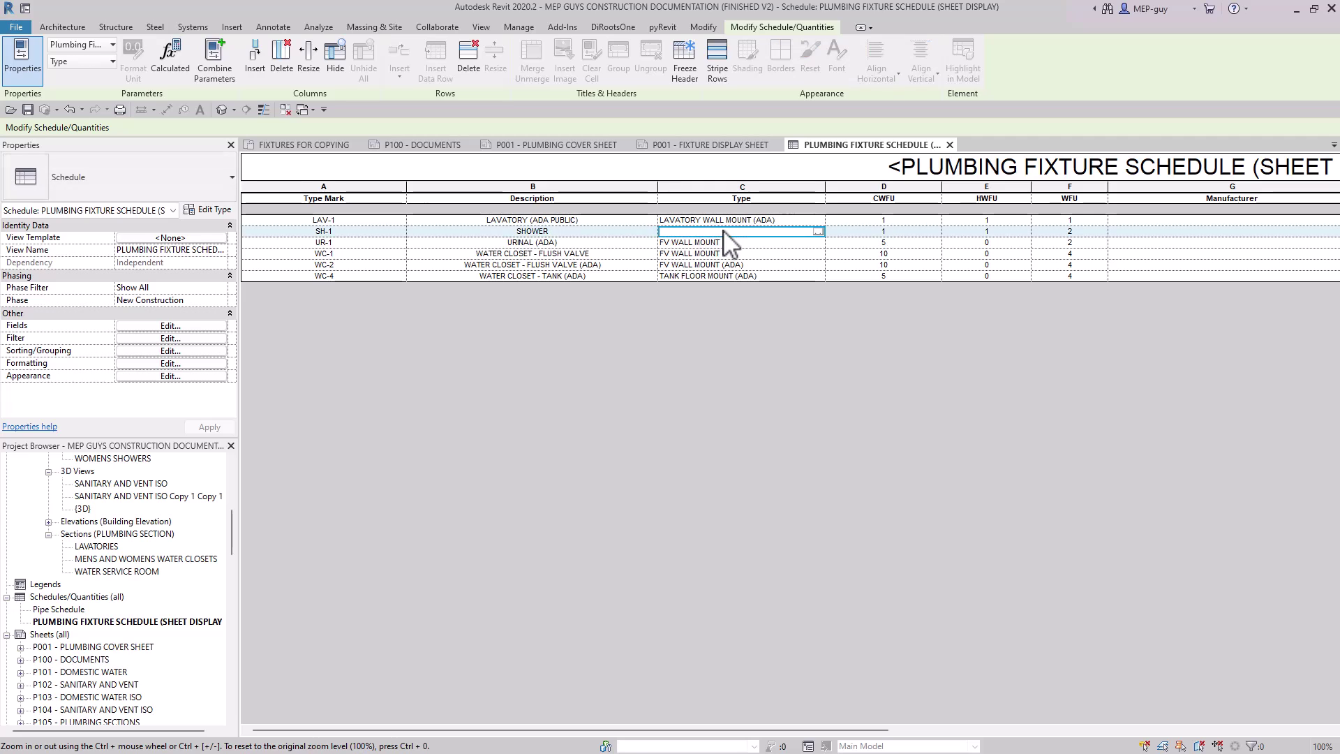
click(762, 231)
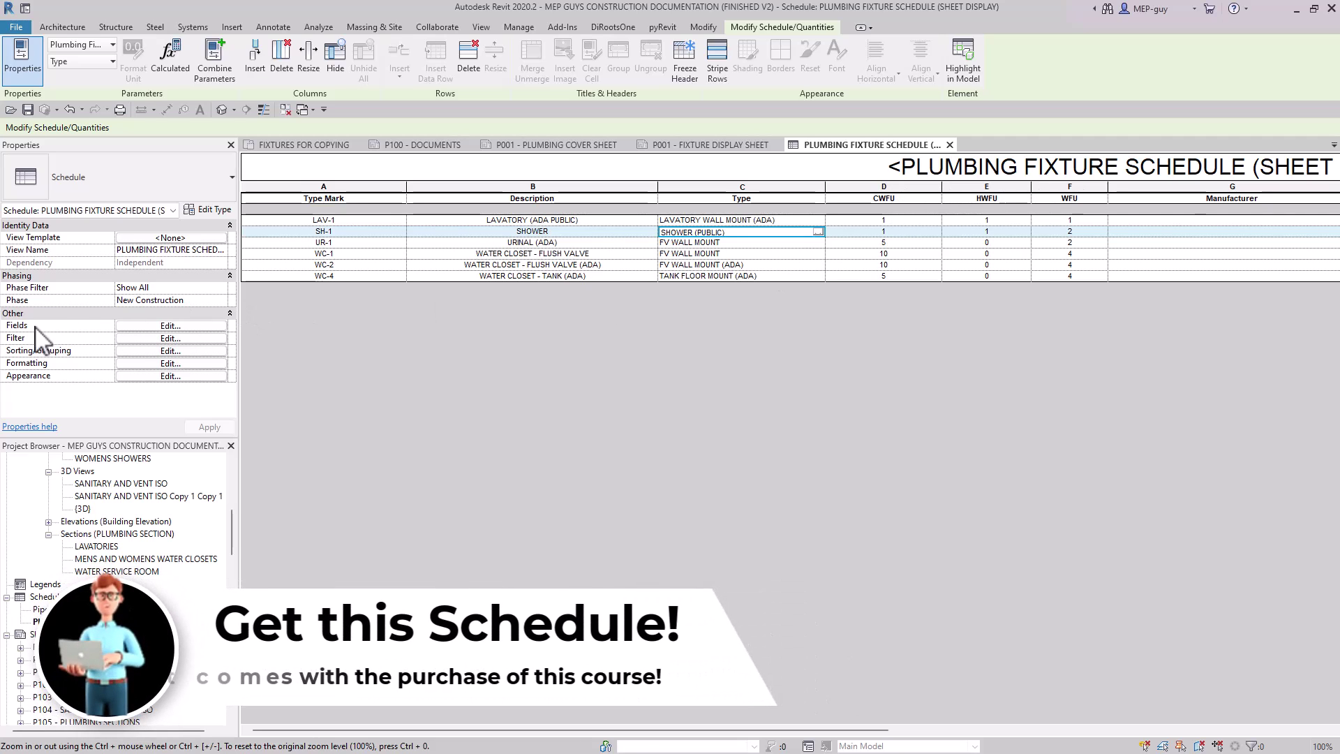
Step: Remove the CWFU, HWFU and WFU fields from the plumbing fixture schedule
click(185, 326)
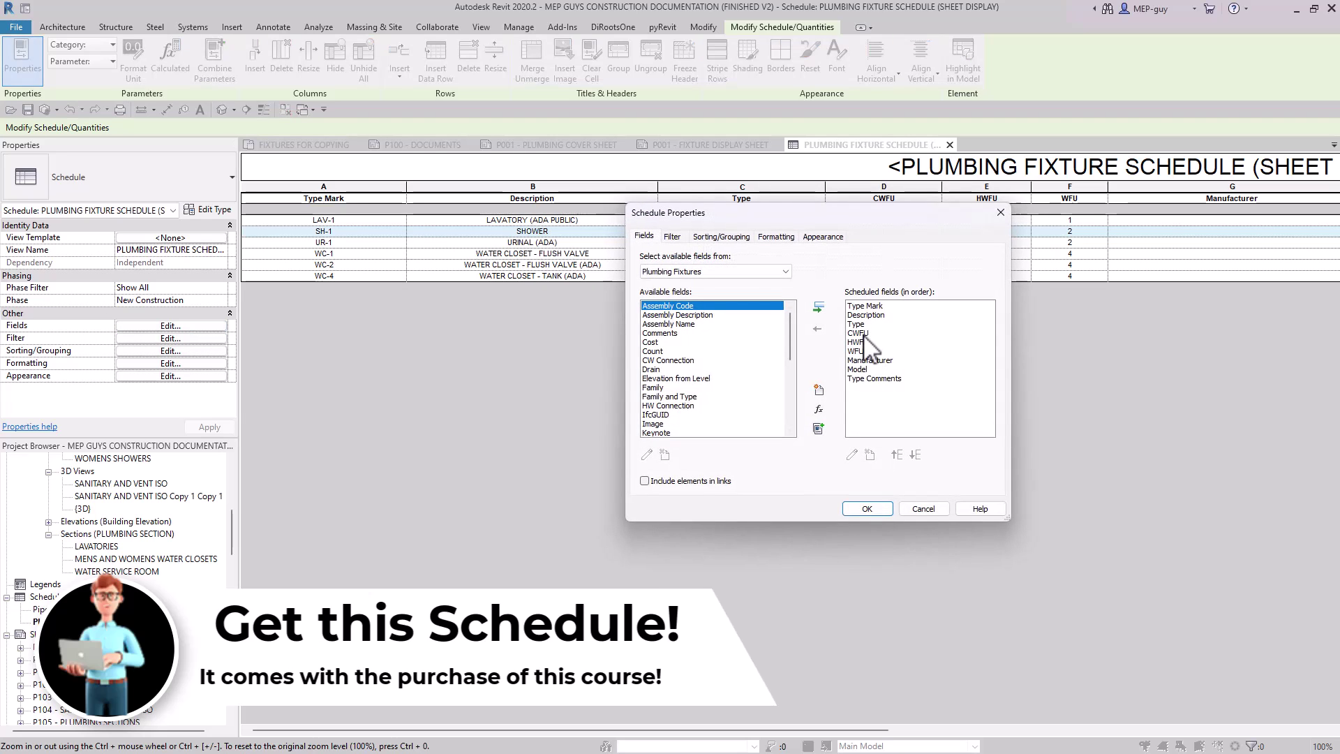
click(860, 333)
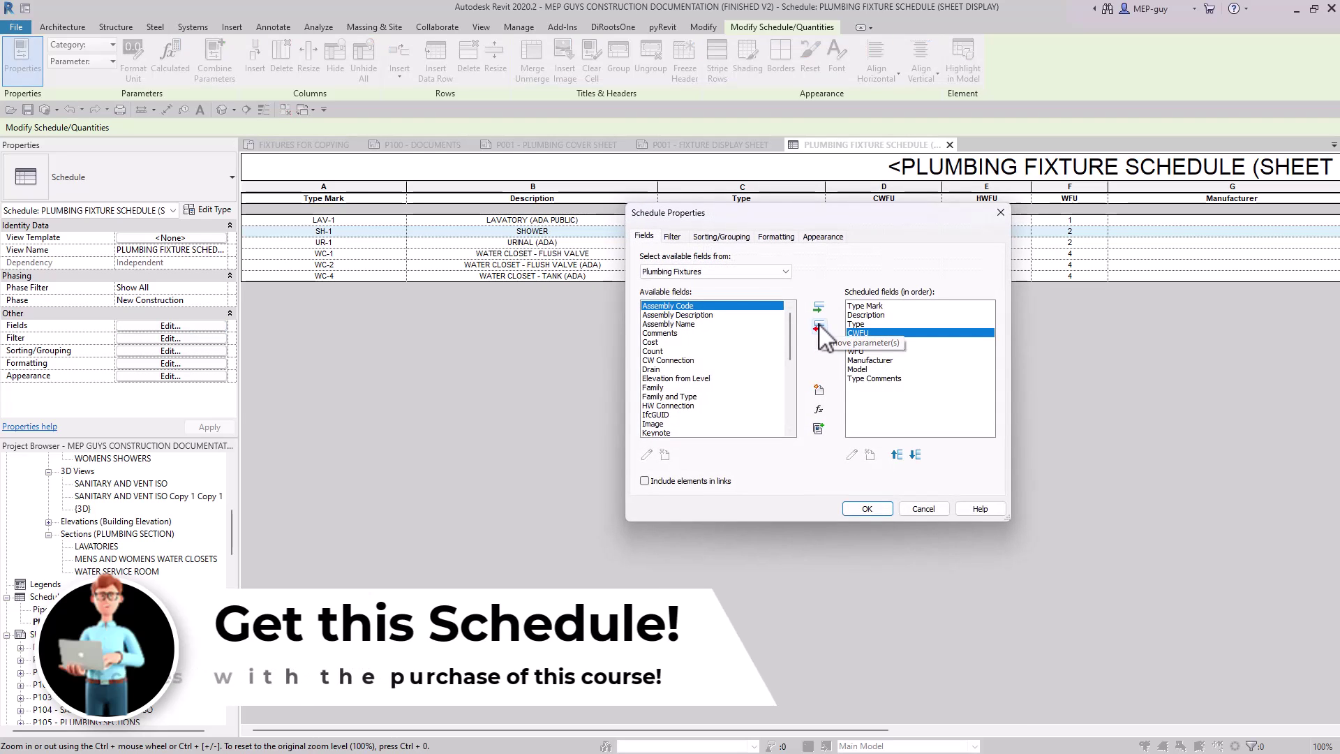
click(819, 326)
click(819, 326)
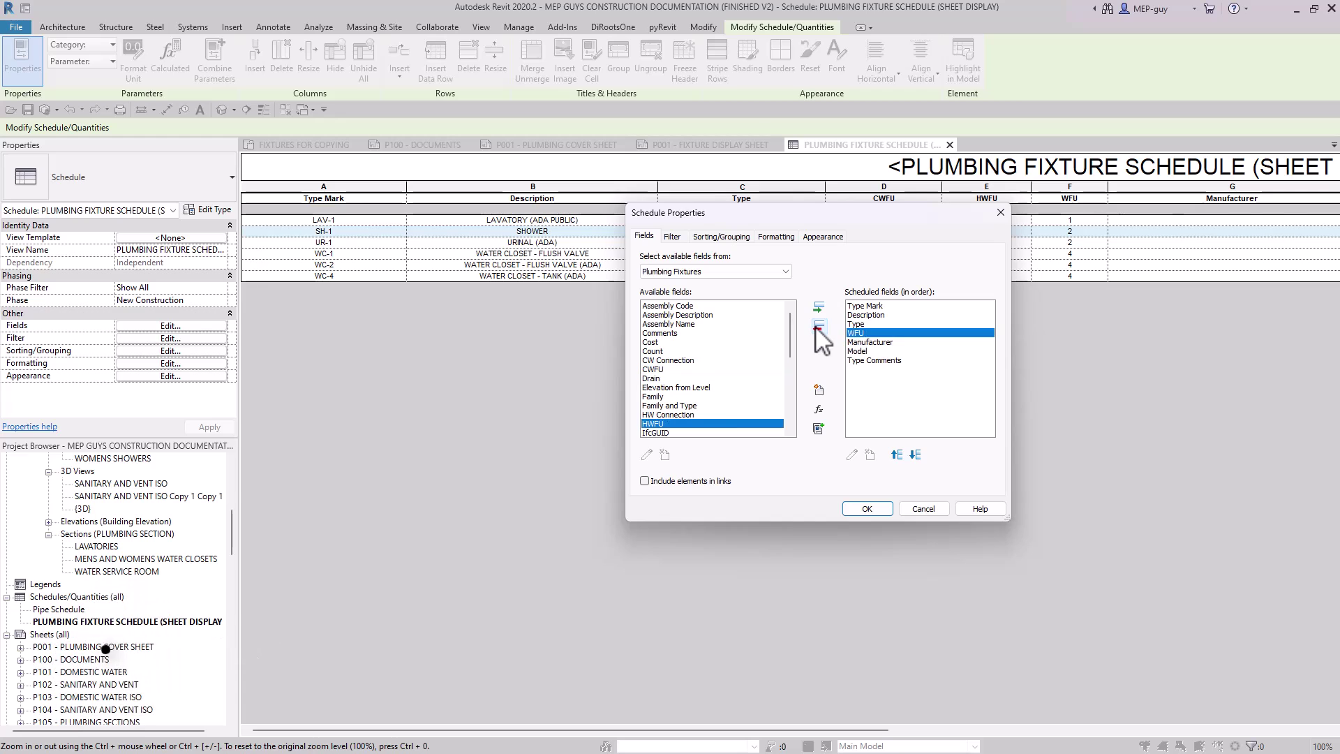
click(818, 326)
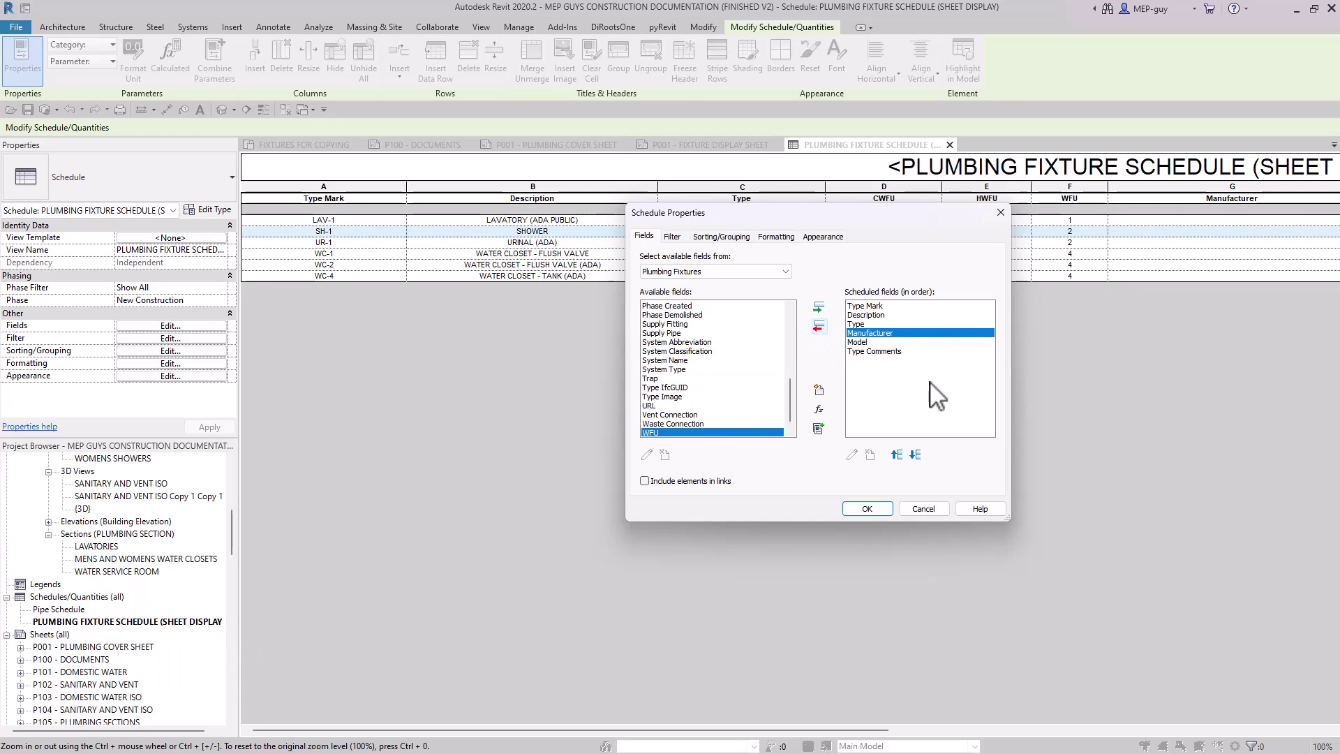
click(868, 508)
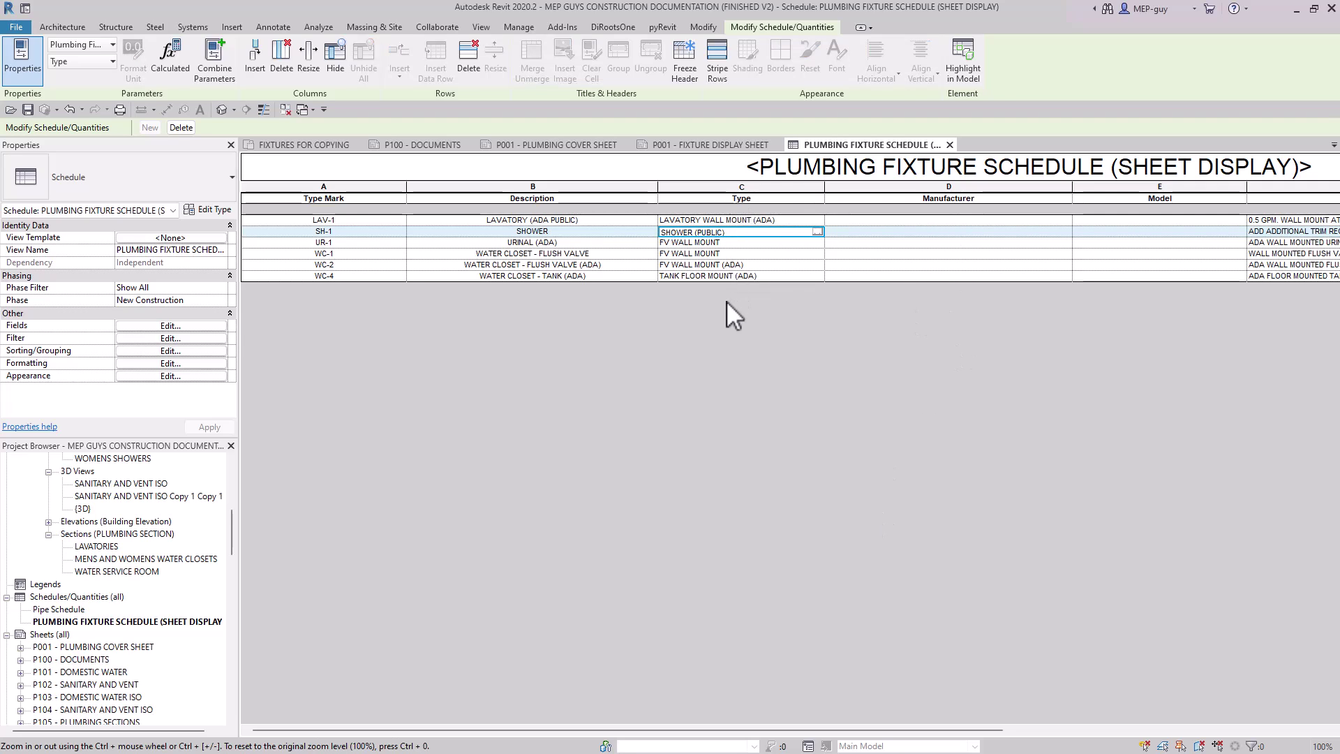
Step: Remove the Type field from the plumbing fixture schedule
click(180, 326)
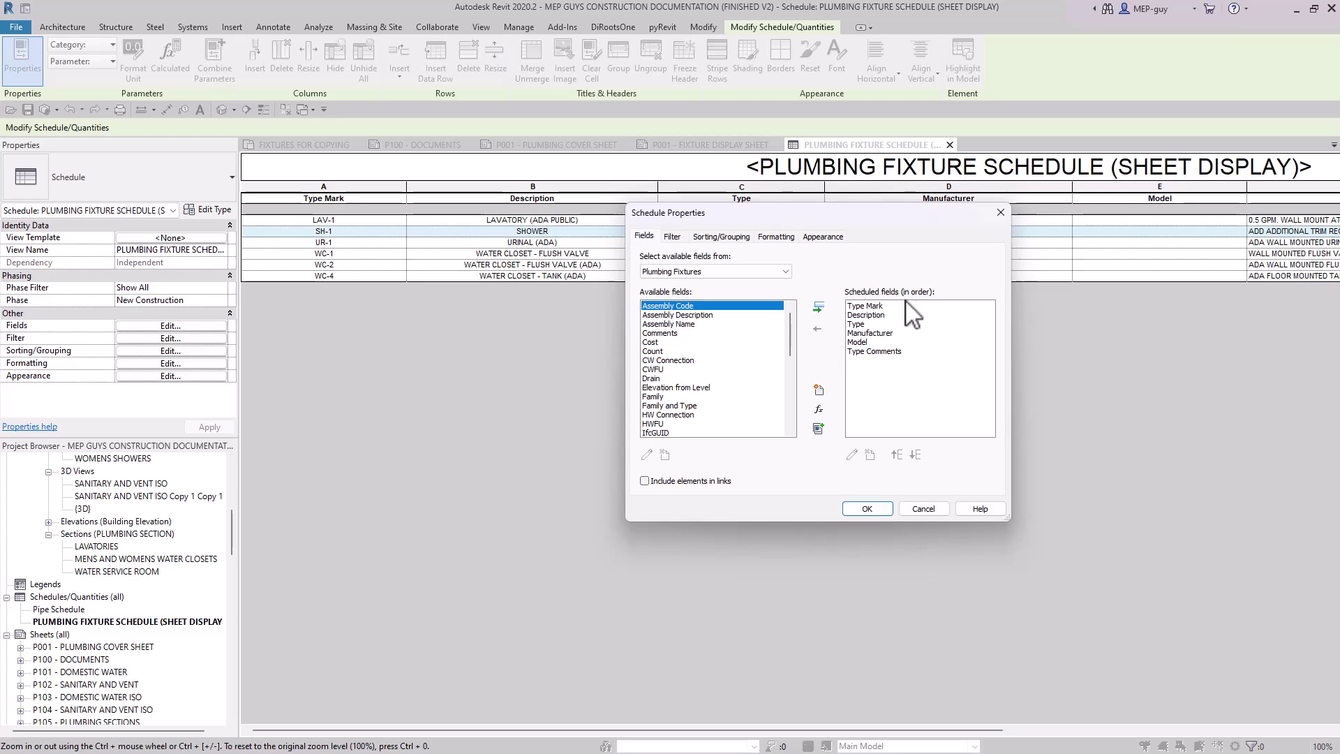
click(859, 325)
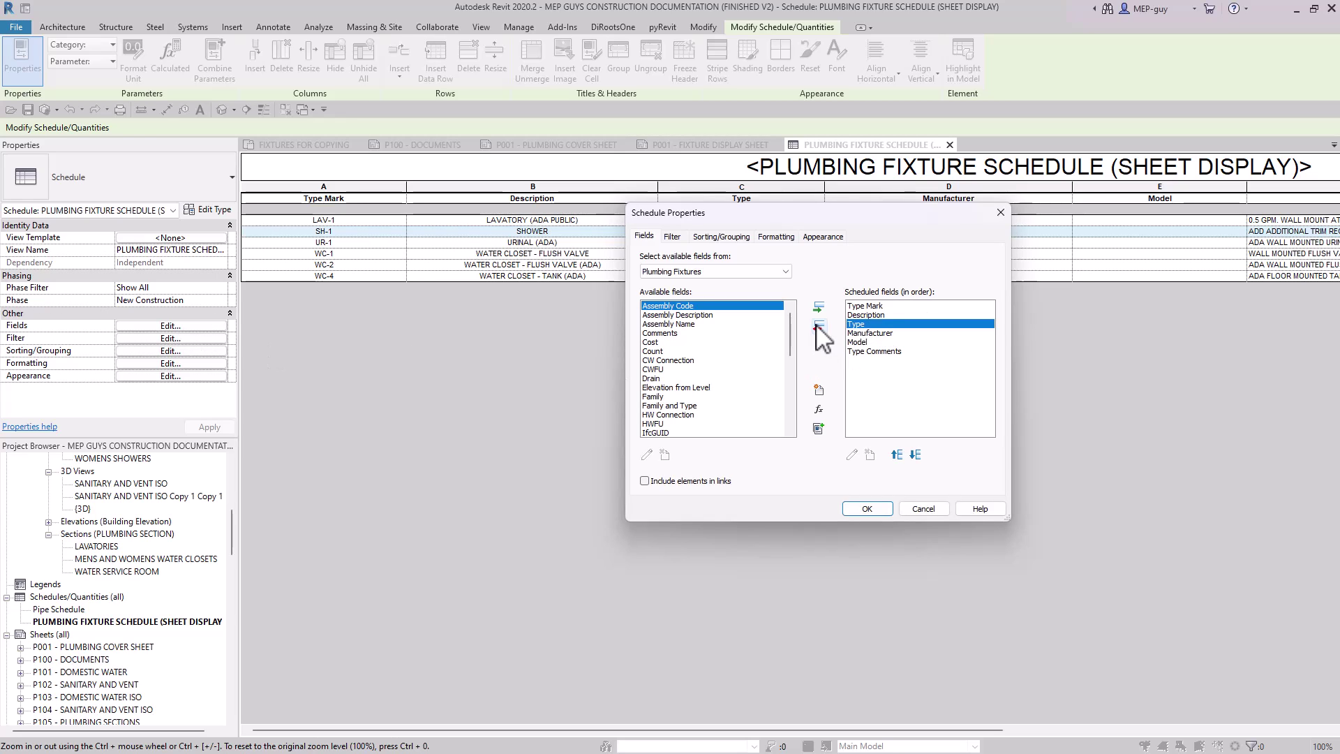
click(818, 328)
click(867, 508)
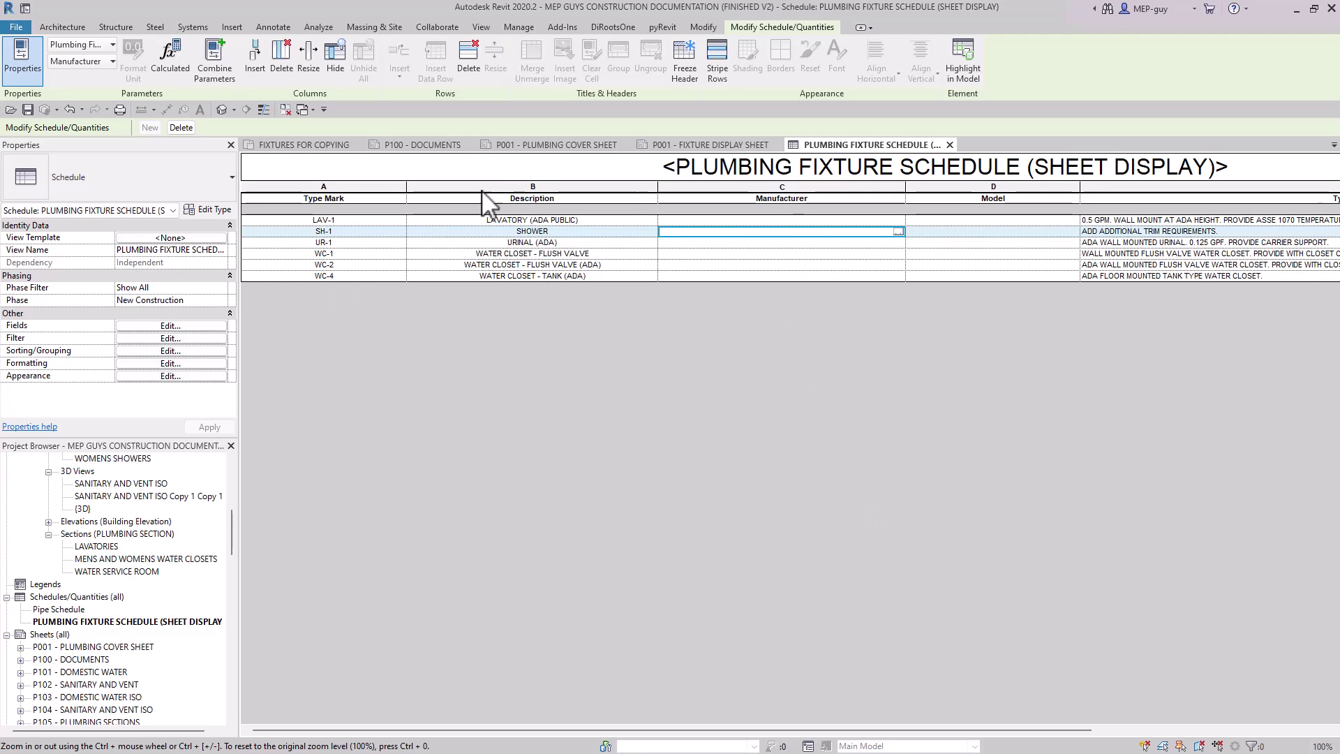
Step: Set the LAV-1 lavatory's manufacturer to MAUFACTUERER, applying it to all elements of its type
click(789, 220)
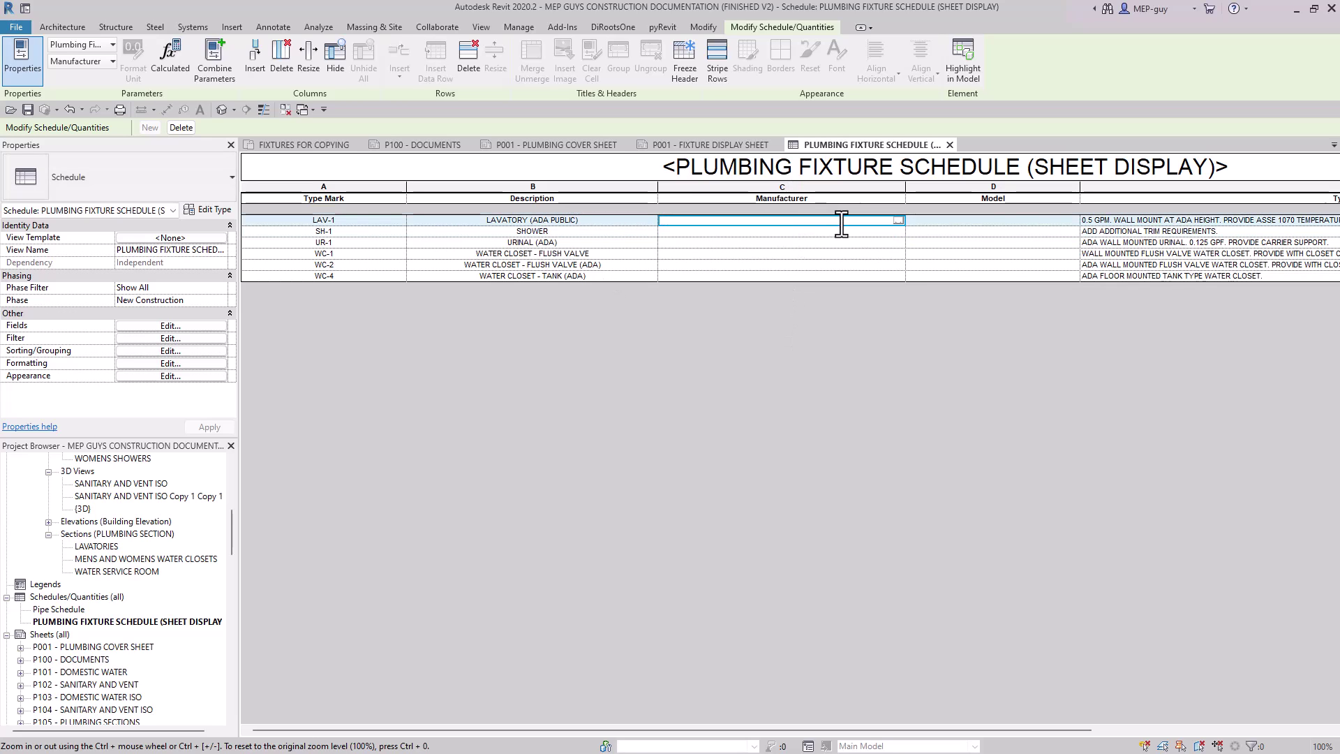
text(MANUF.)
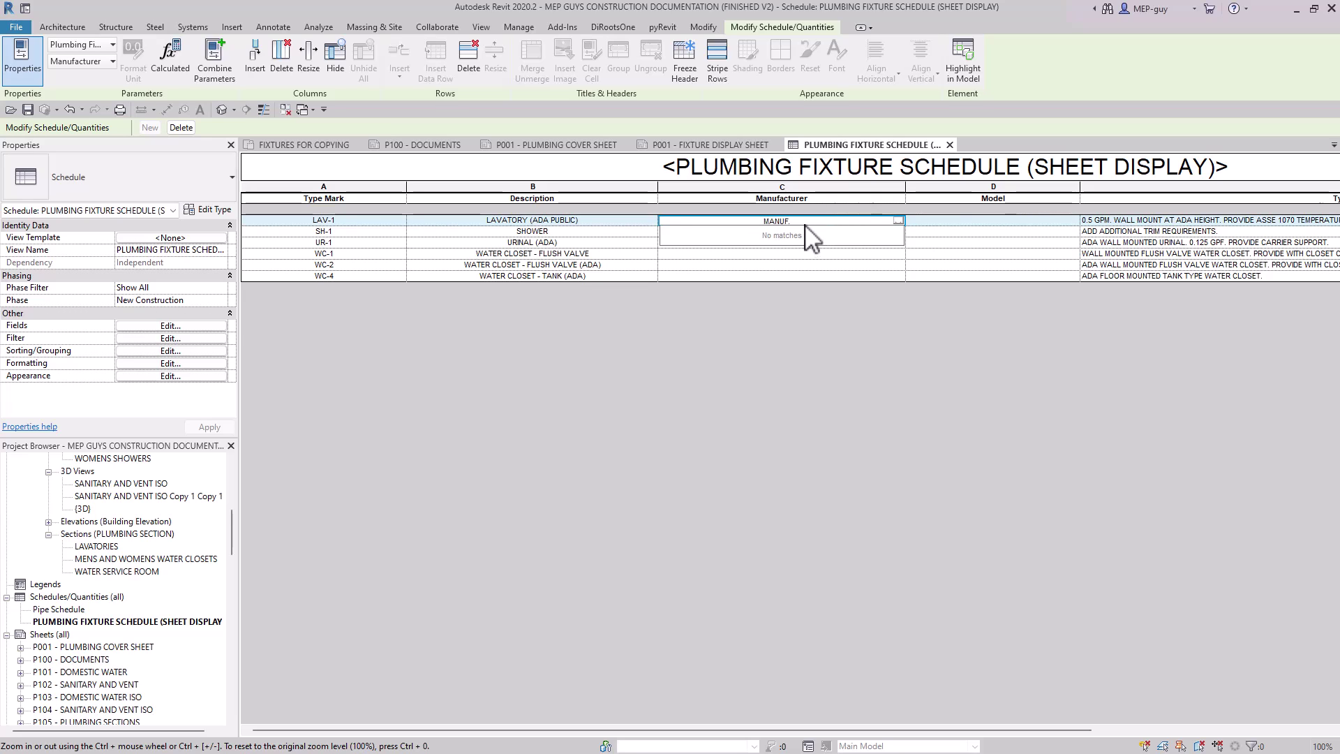
key(Return)
click(708, 412)
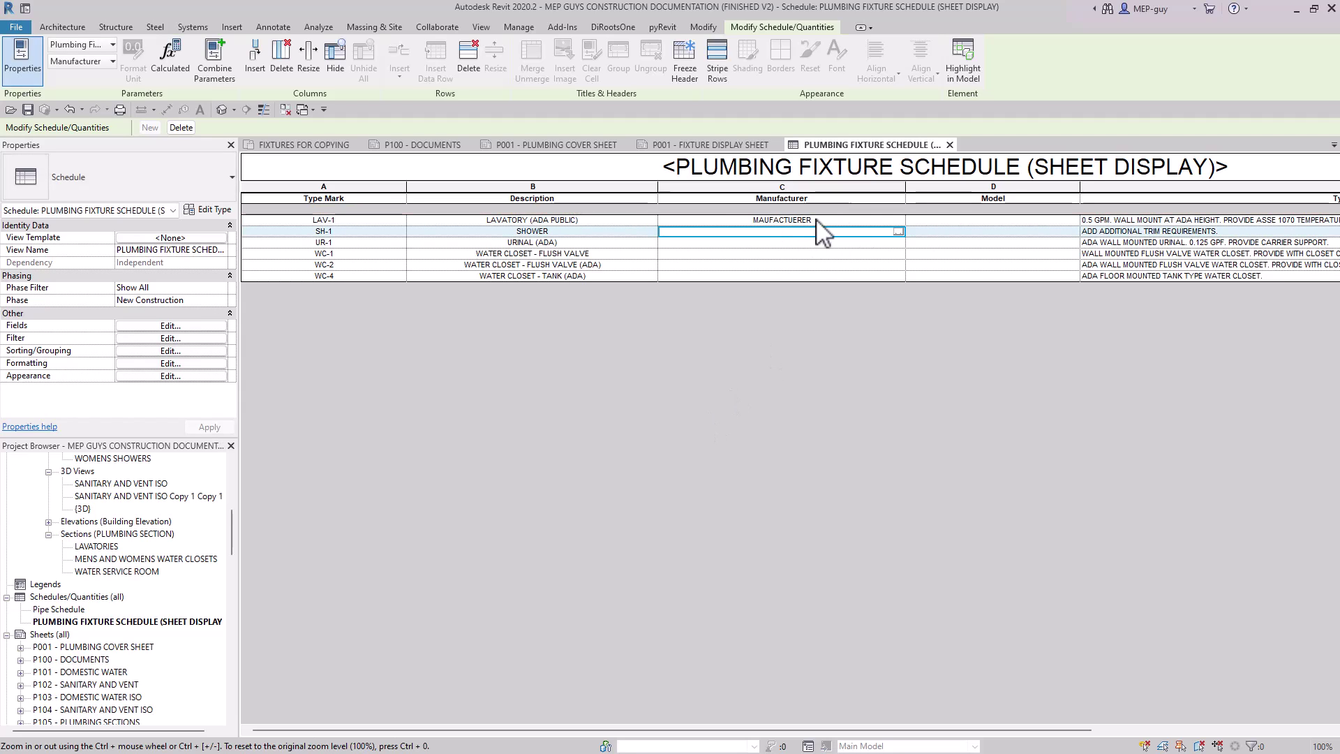
Step: Assign the existing MAUFACTUERER value as manufacturer of the SH-1 shower and UR-1 urinal, applying it to all elements of each type
click(898, 231)
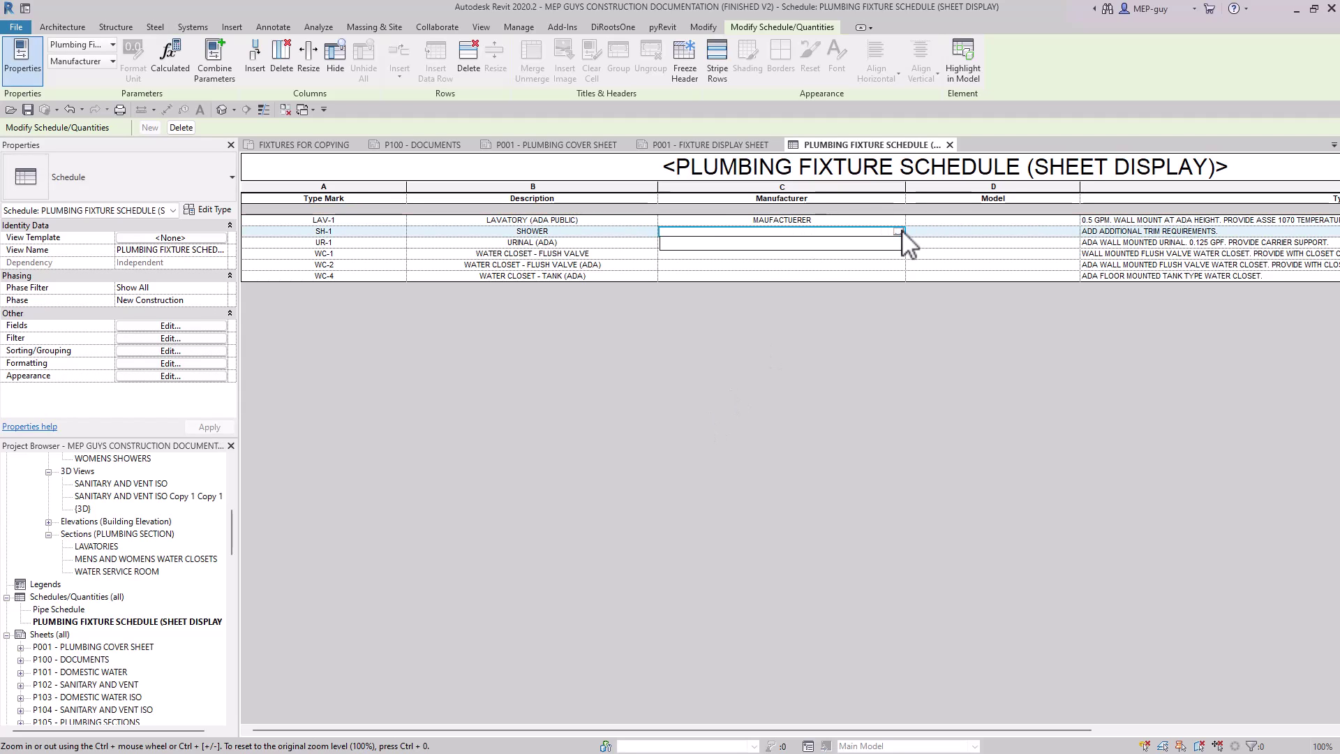
click(705, 242)
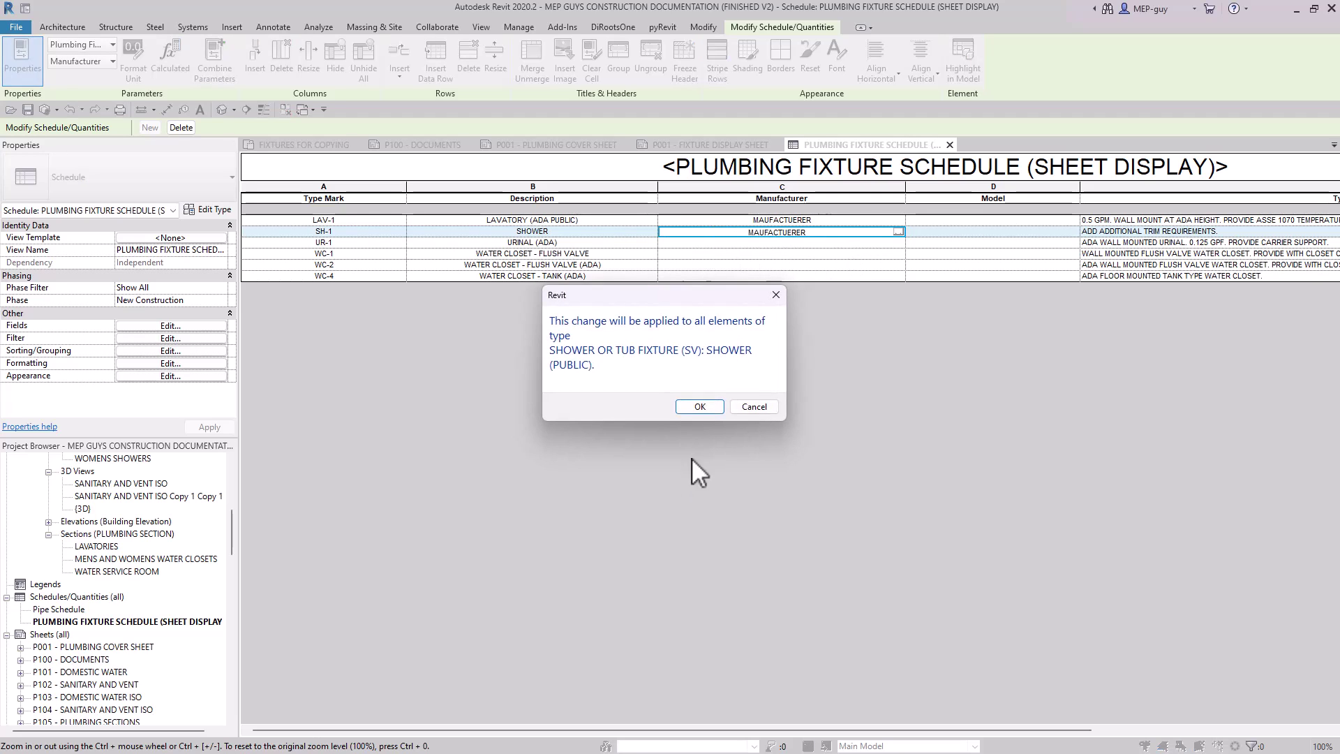
click(704, 404)
click(898, 242)
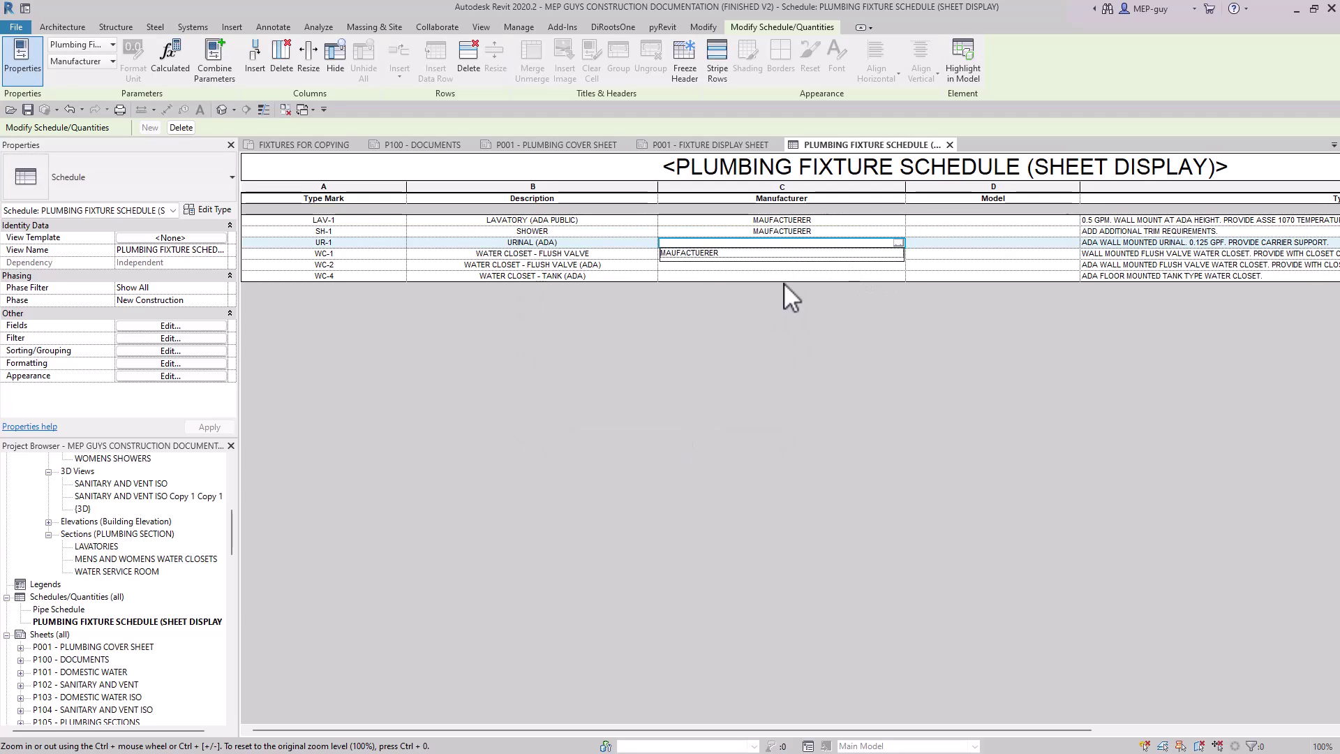
click(712, 254)
click(702, 404)
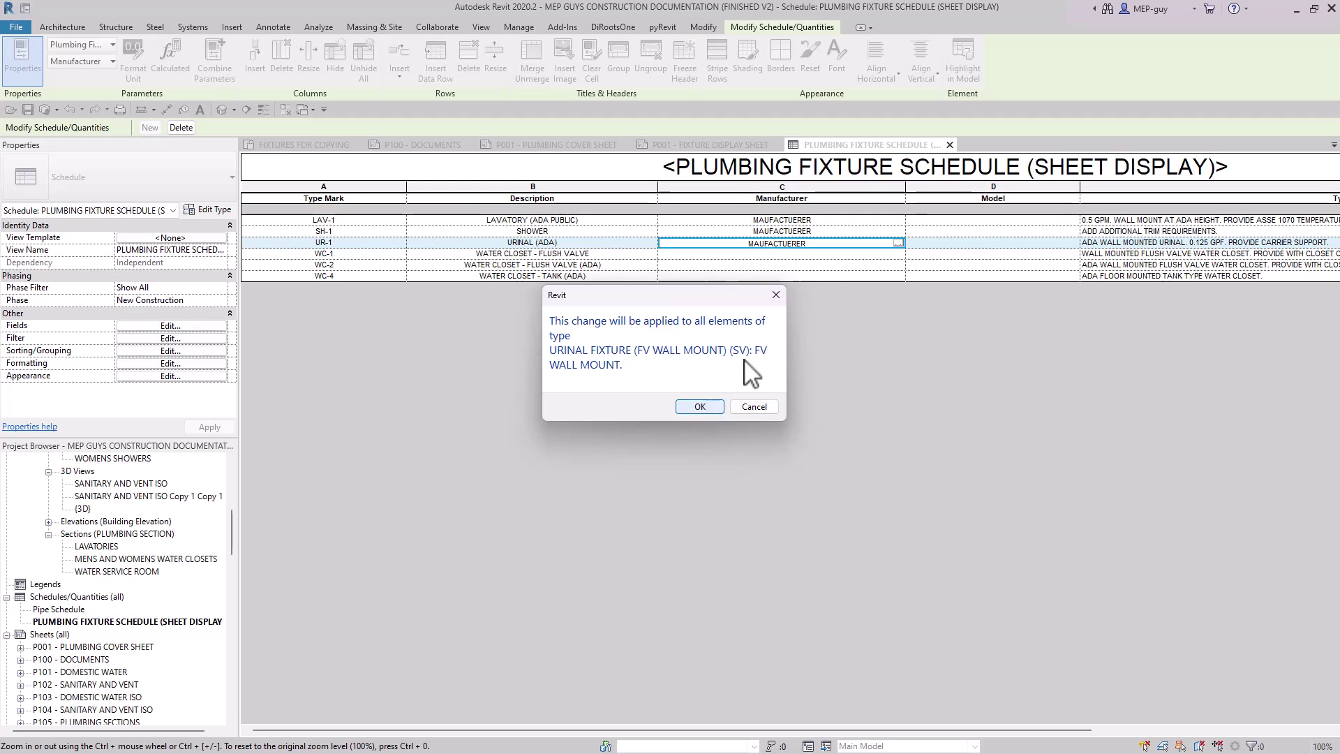
Step: Assign the existing MAUFACTUERER value as manufacturer of the WC-1, WC-2 and WC-4 water closets
click(898, 254)
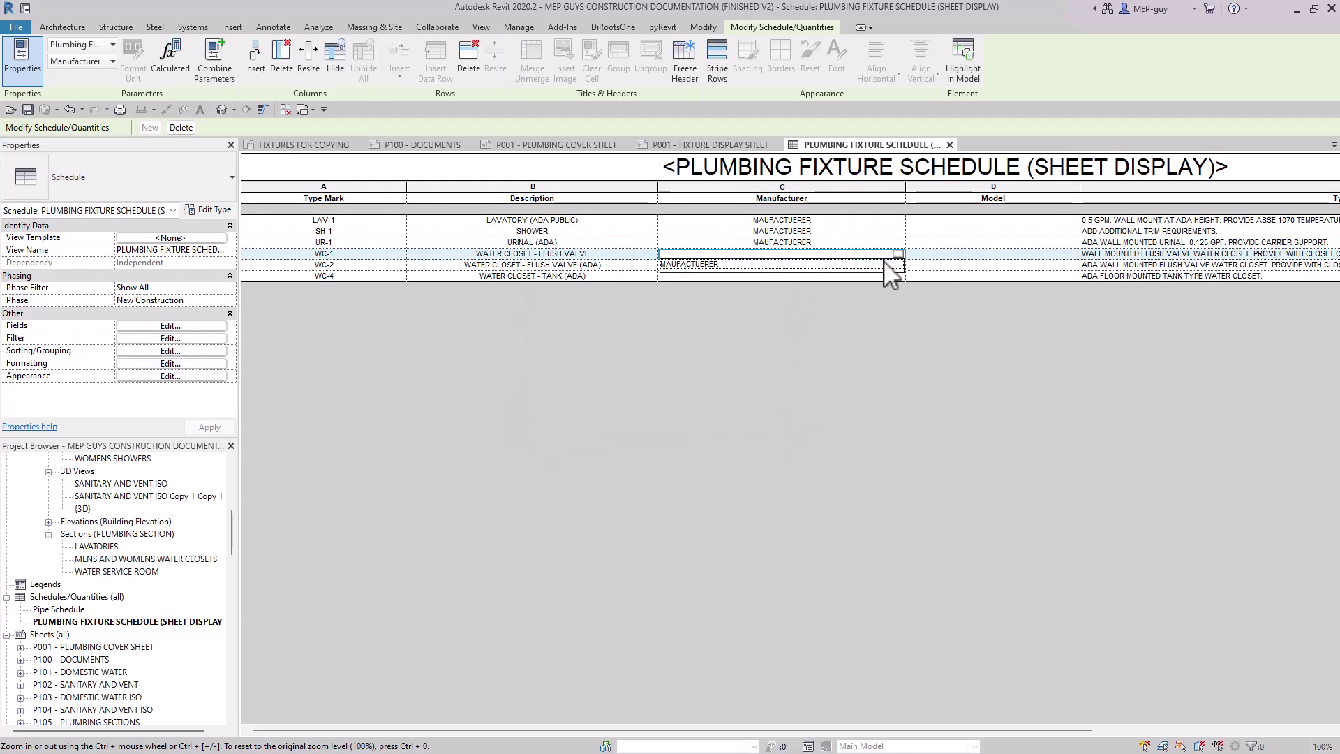
click(721, 267)
click(702, 405)
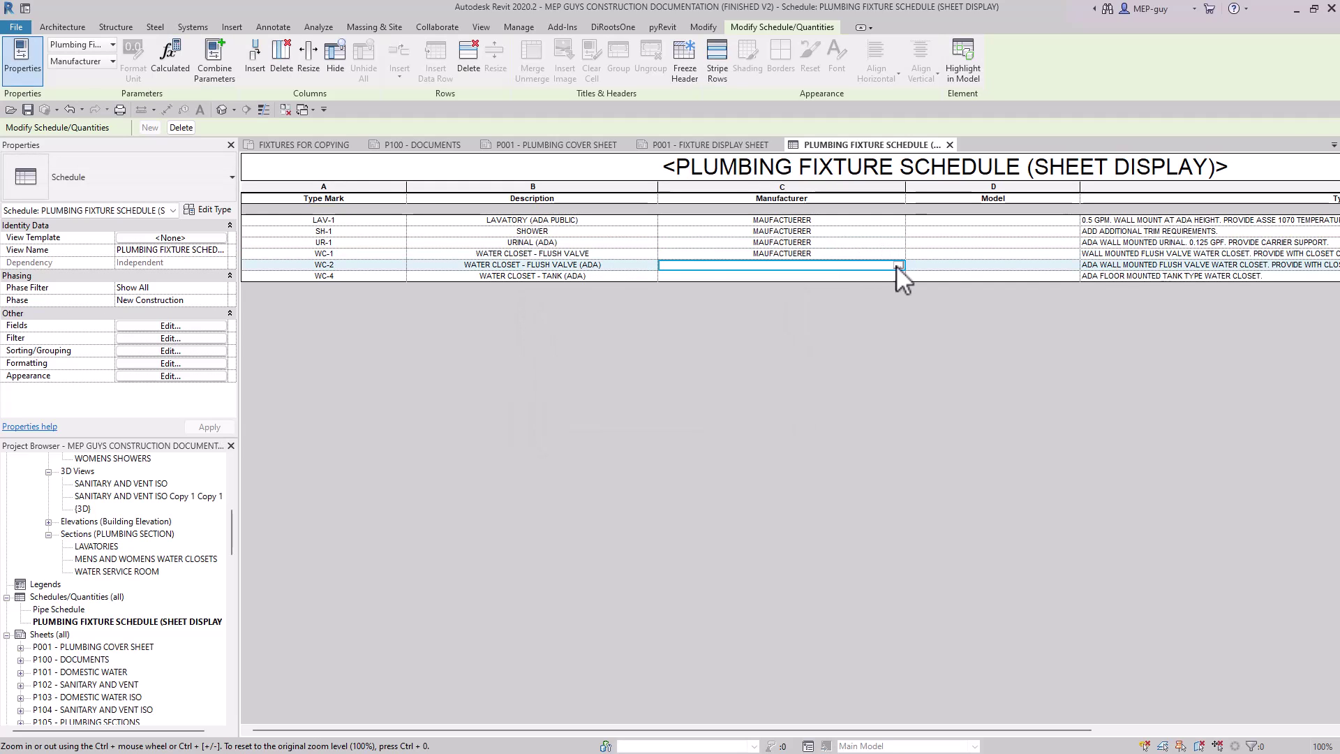
click(898, 265)
click(725, 276)
click(898, 276)
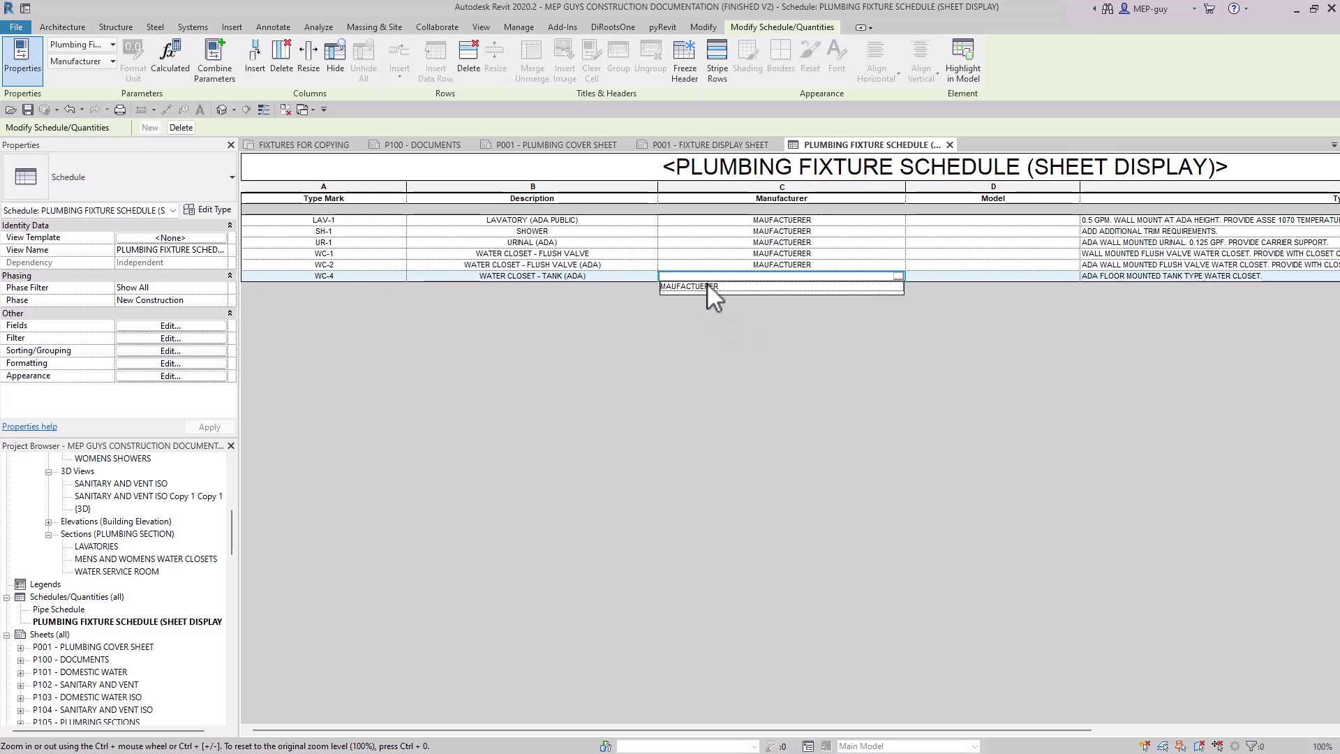
click(707, 286)
click(694, 407)
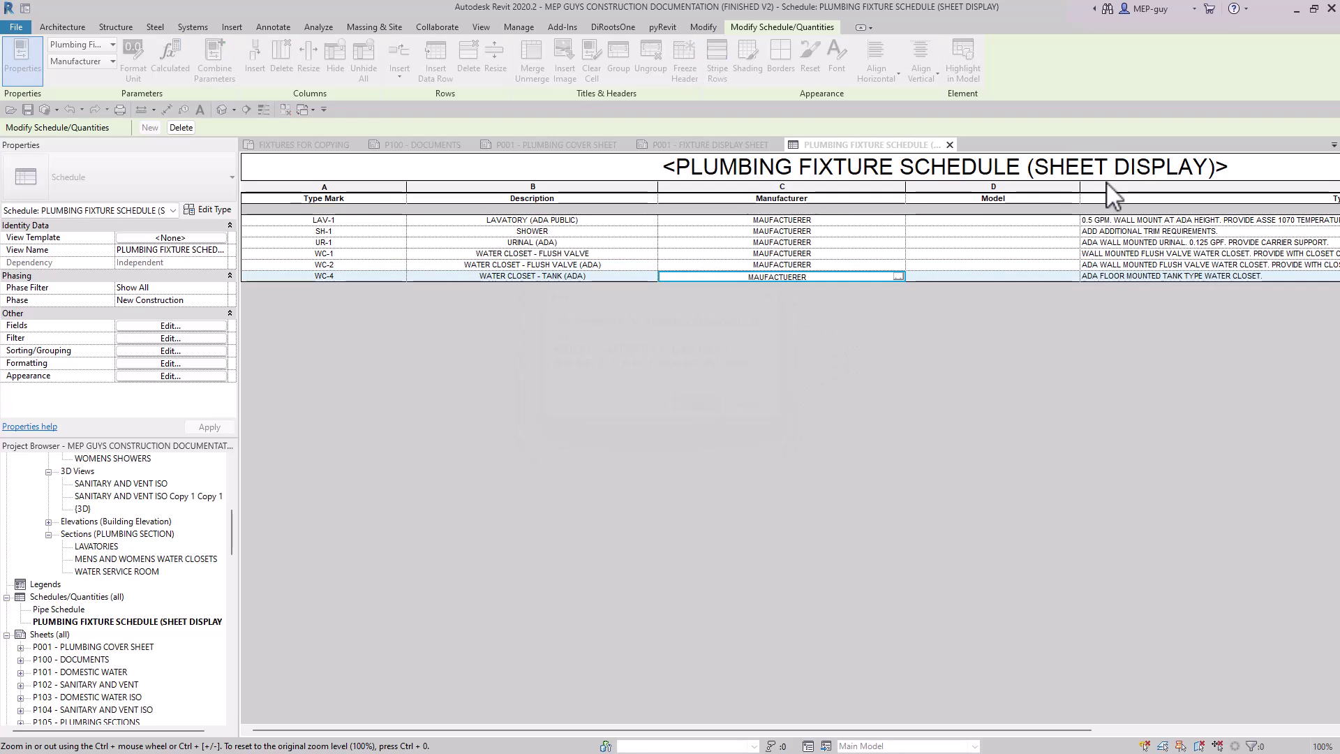
Step: Set the LAV-1 lavatory's model to MODEL #, applying it to all elements of its type
click(1016, 220)
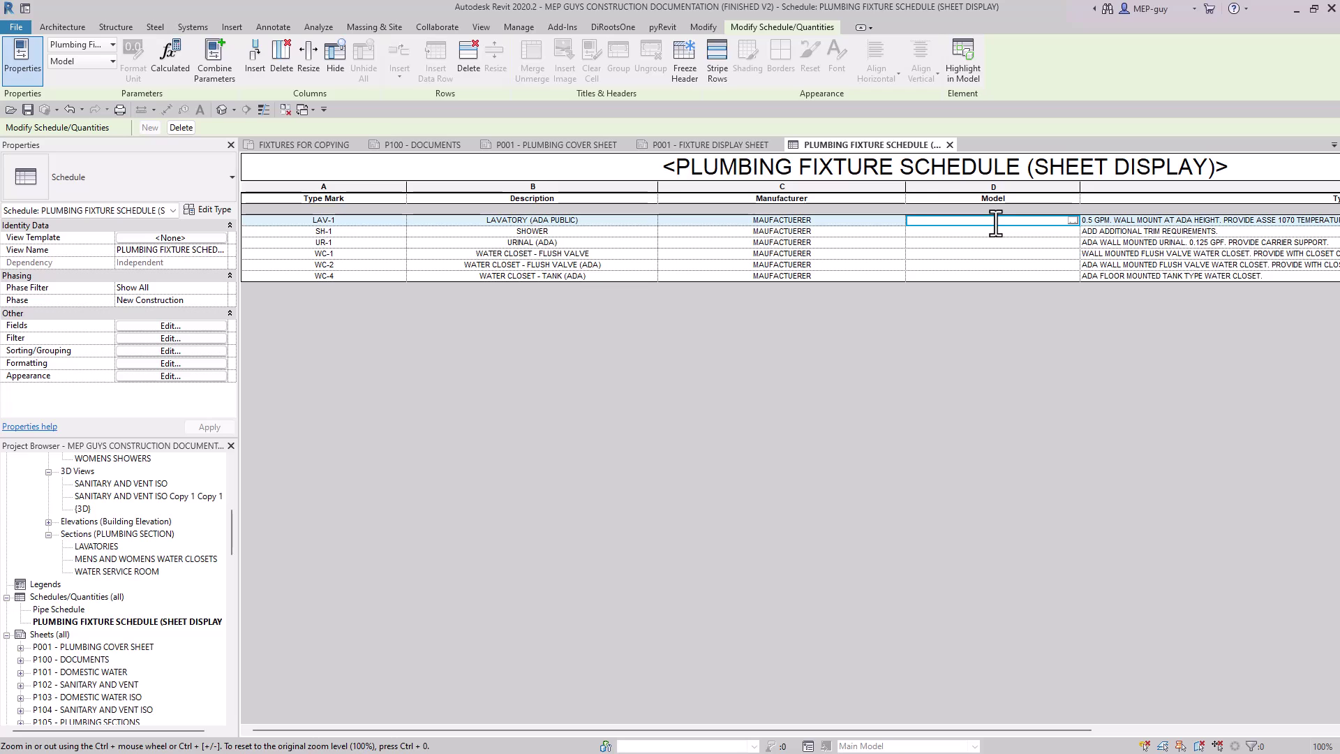
text(MODEL #)
click(840, 403)
click(700, 407)
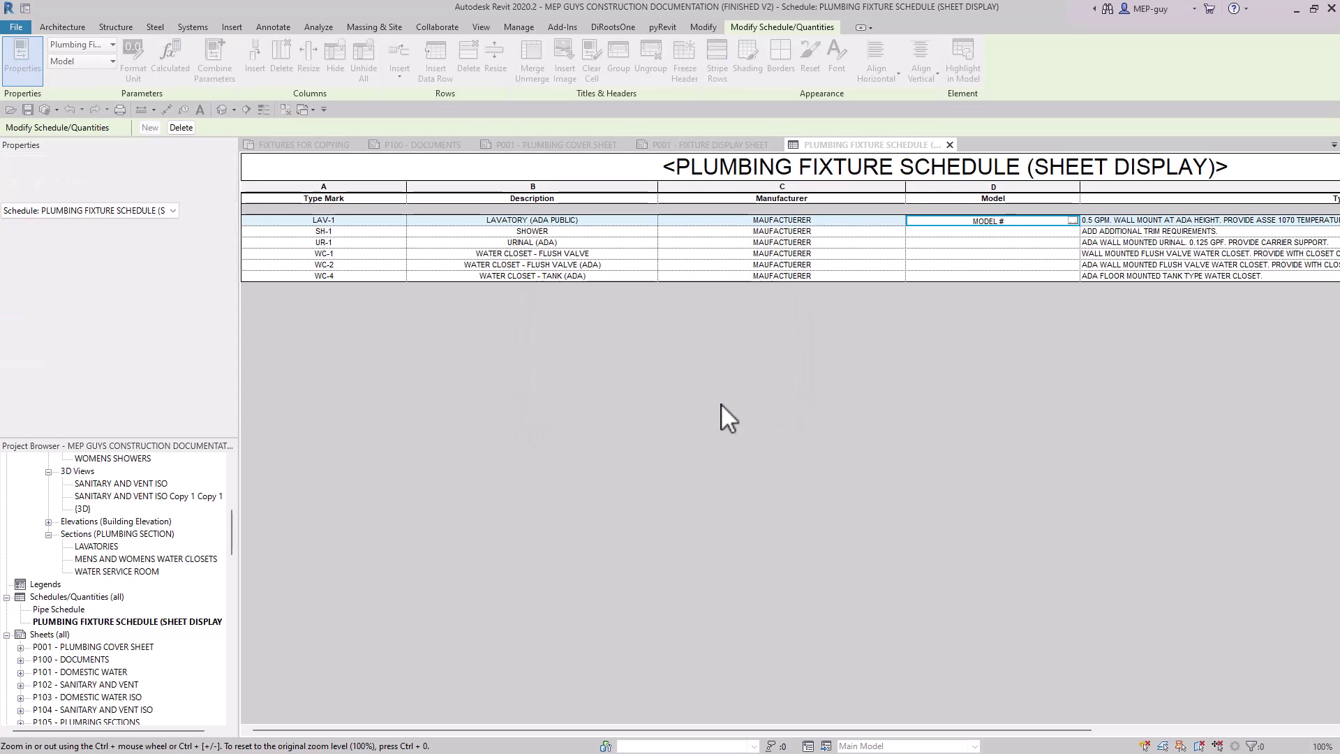
click(1062, 233)
click(1073, 231)
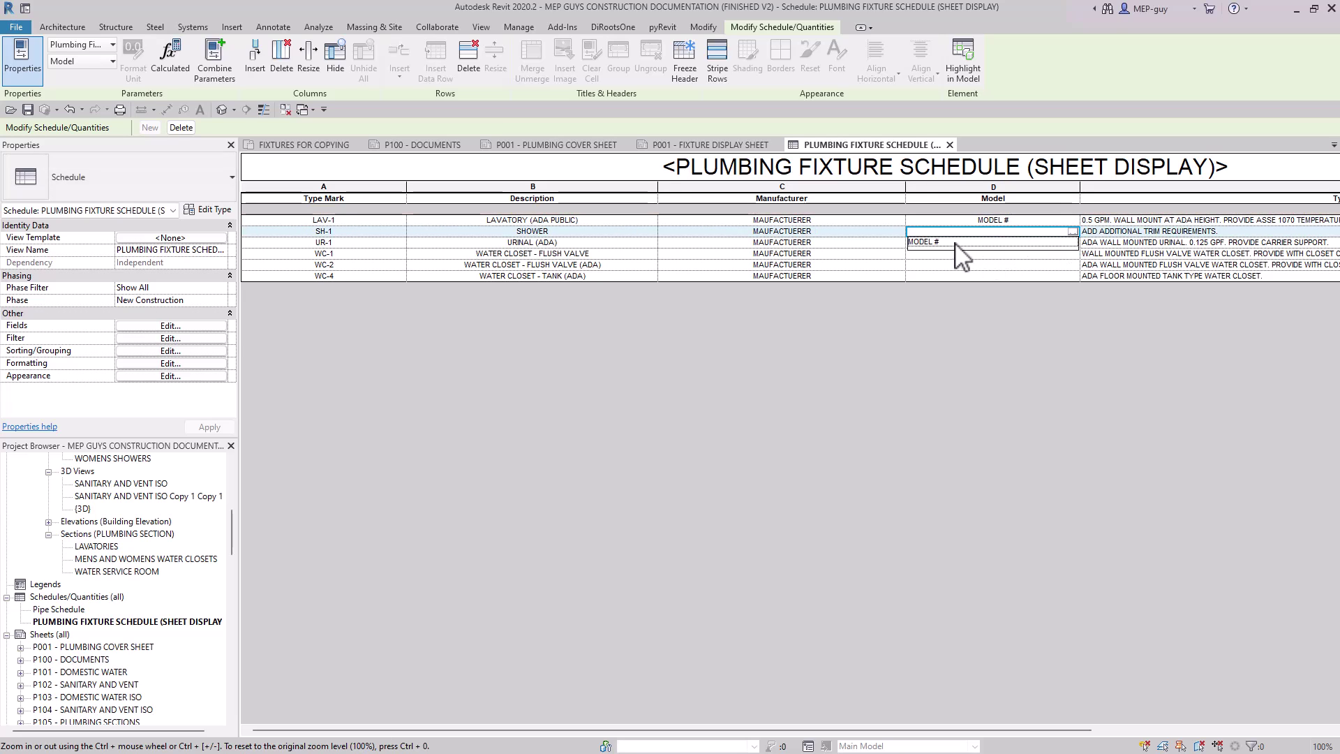
click(957, 246)
click(700, 407)
click(1011, 254)
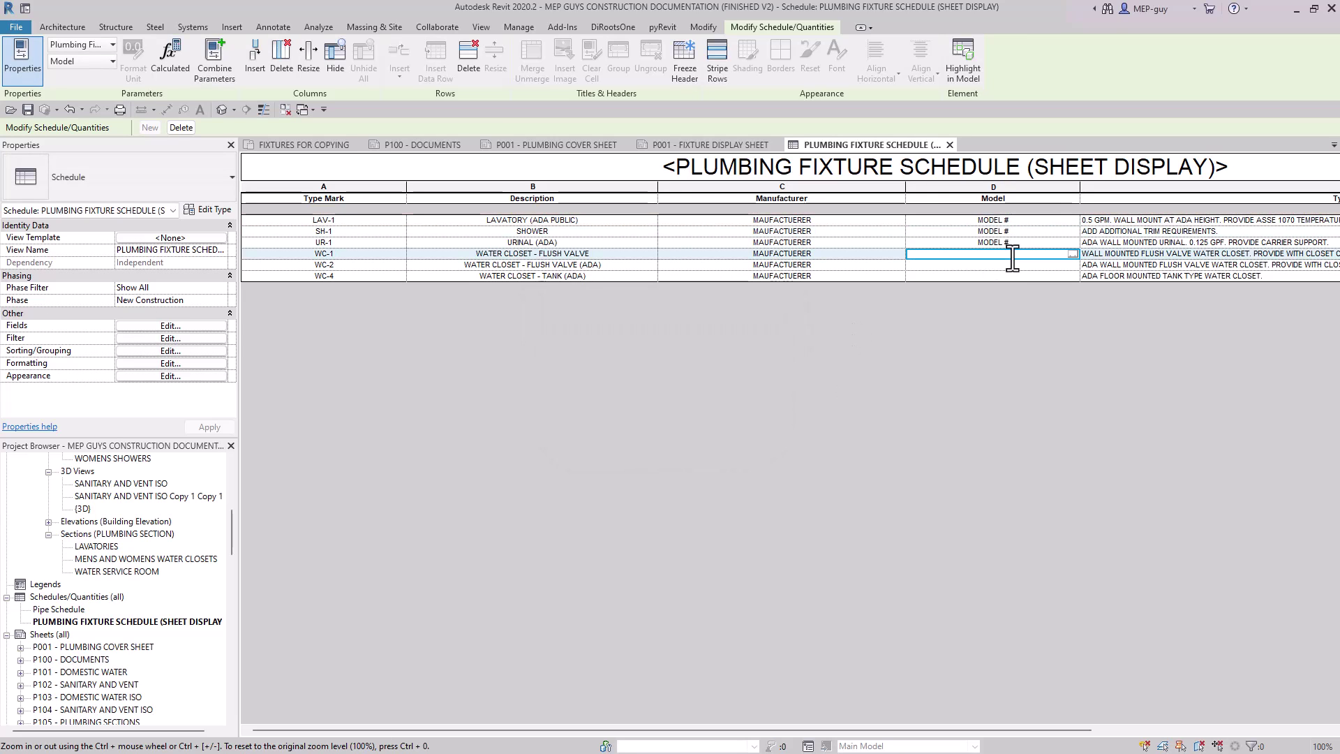
text(122344539-284346)
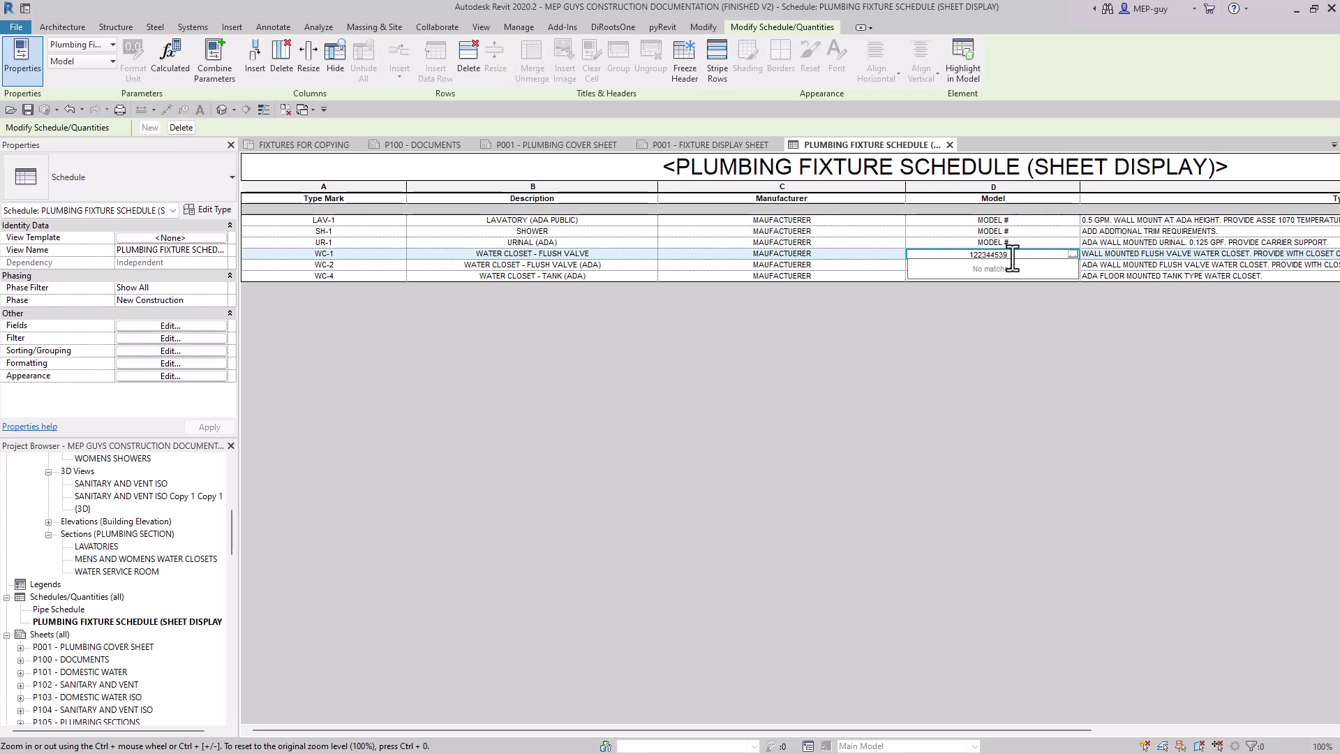
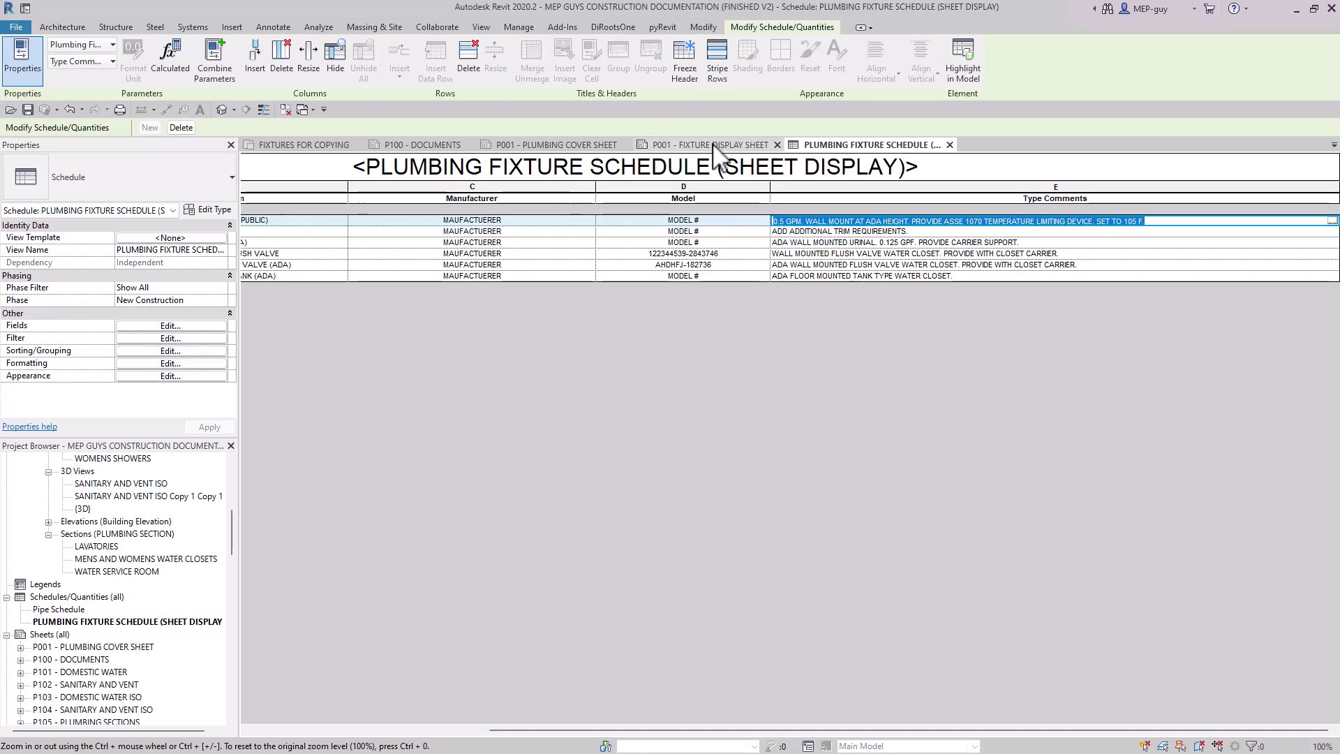
Step: Open the P103 - DOMESTIC WATER ISO sheet and activate its isometric view at the LAV-1 lavatories
click(438, 145)
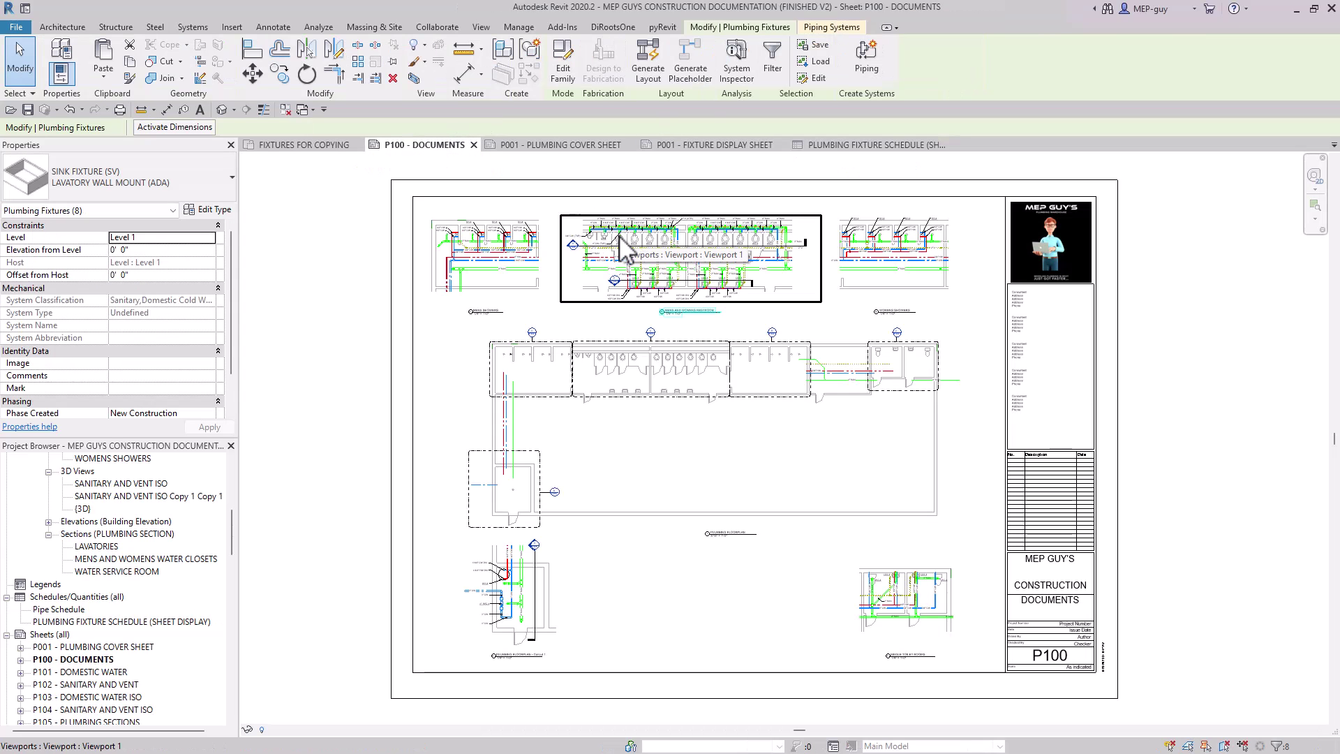
scroll(126, 621, down, 1)
scroll(126, 617, down, 1)
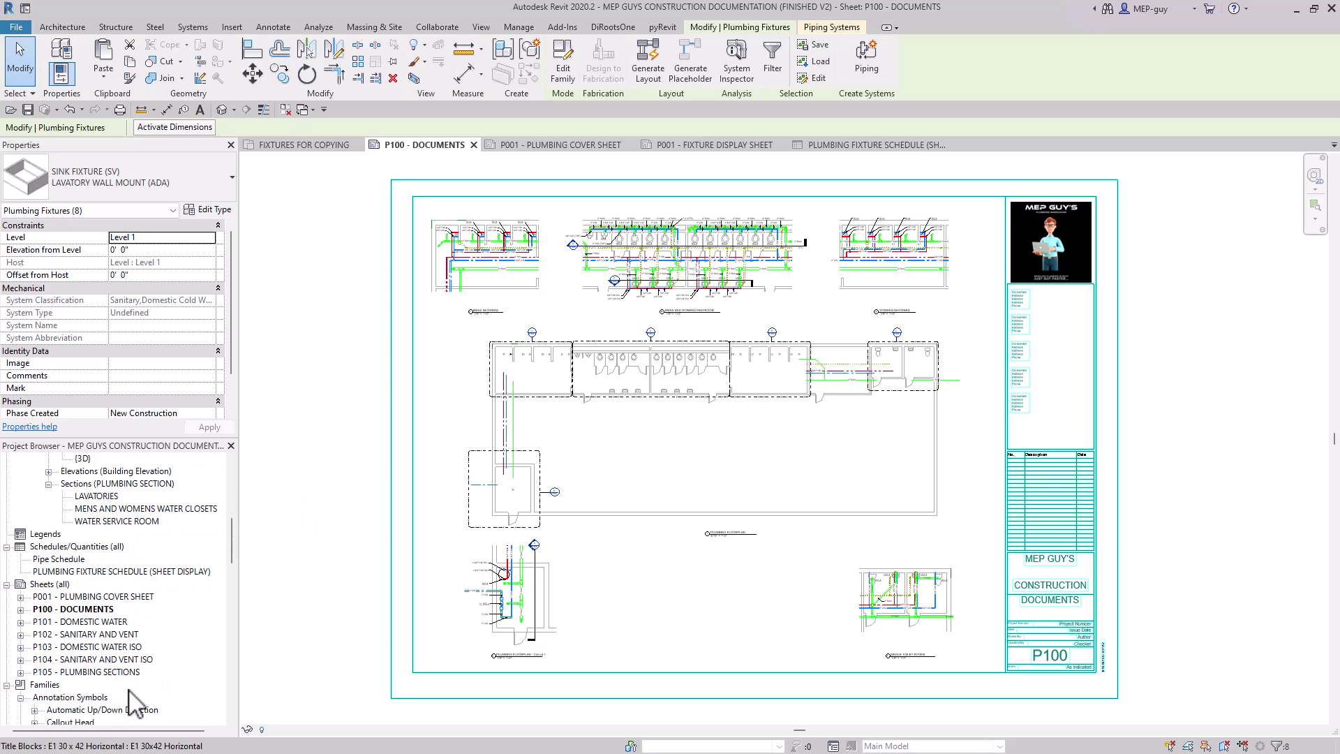
double_click(104, 647)
scroll(590, 529, up, 10)
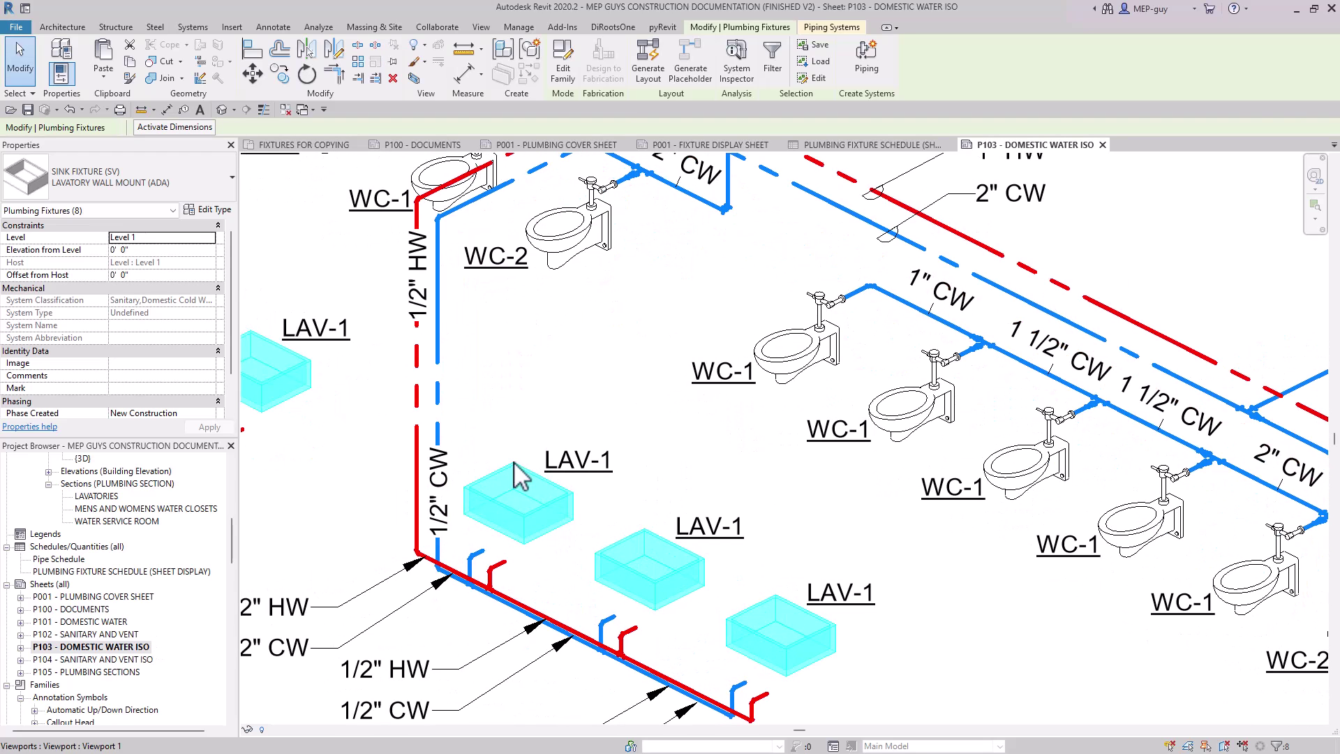
click(656, 457)
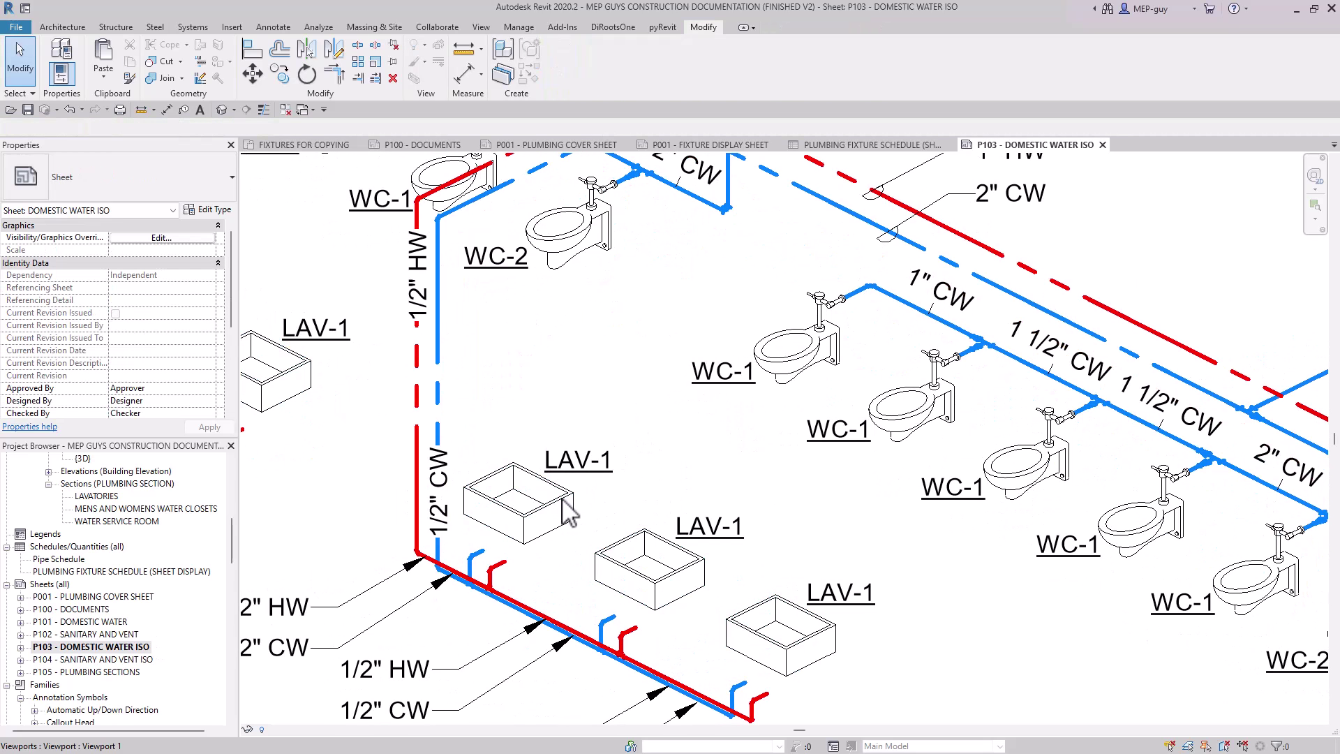
double_click(599, 515)
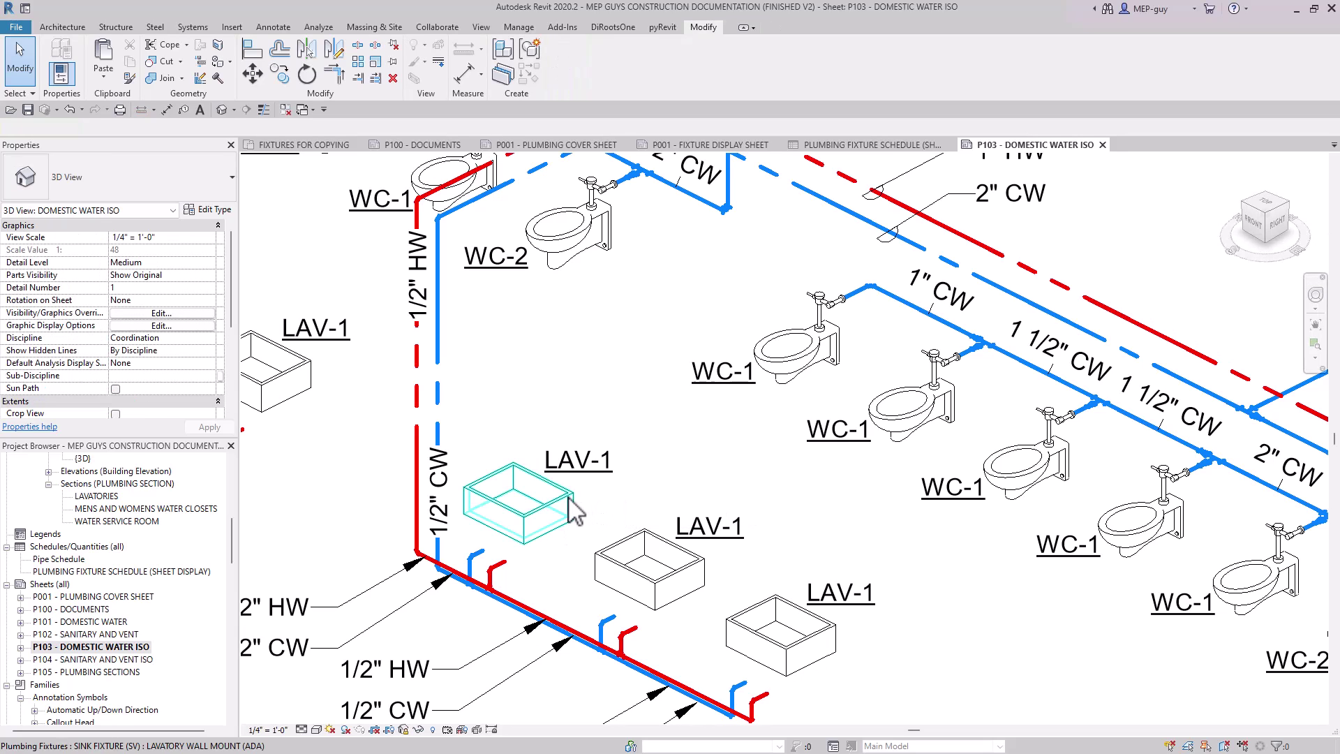
Step: Change the flow rate in the LAV-1 lavatory's type comments to 1.2 GPM through its type properties
click(571, 512)
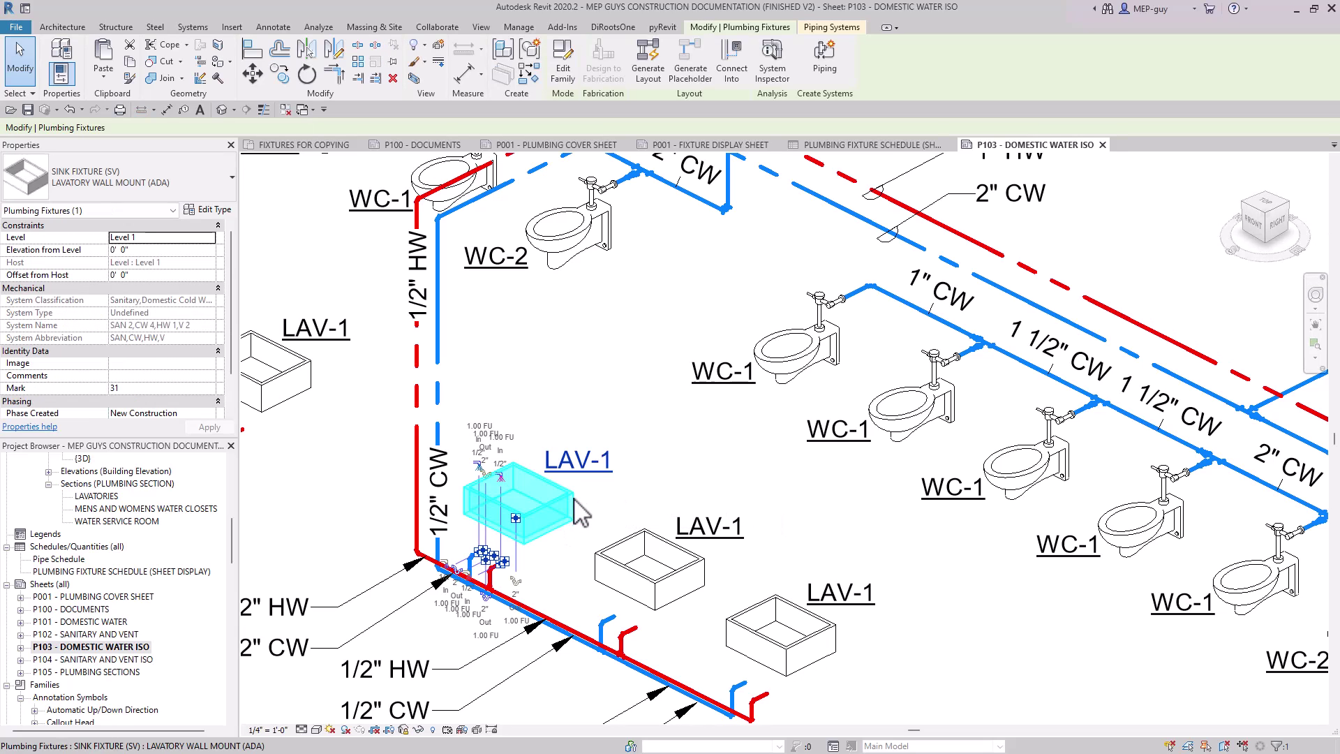
click(219, 208)
drag(804, 359, 811, 476)
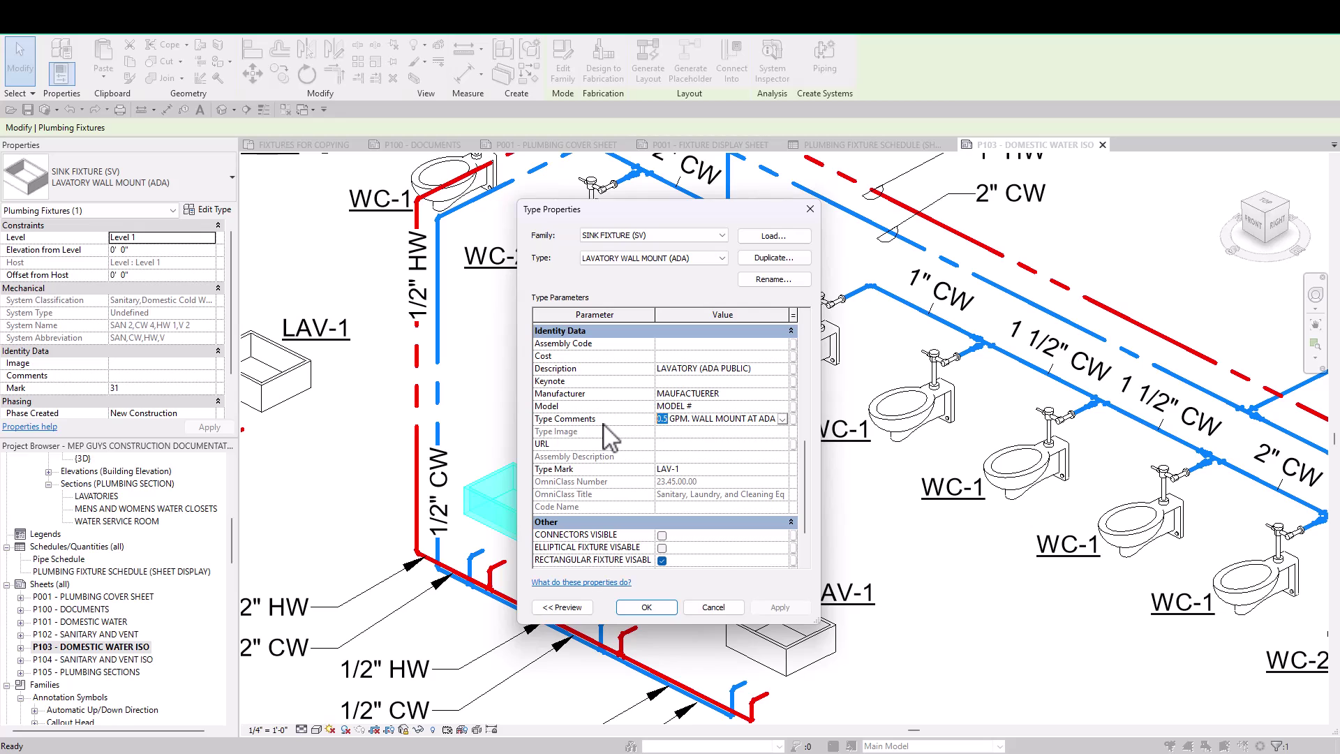
text(1.)
key(Return)
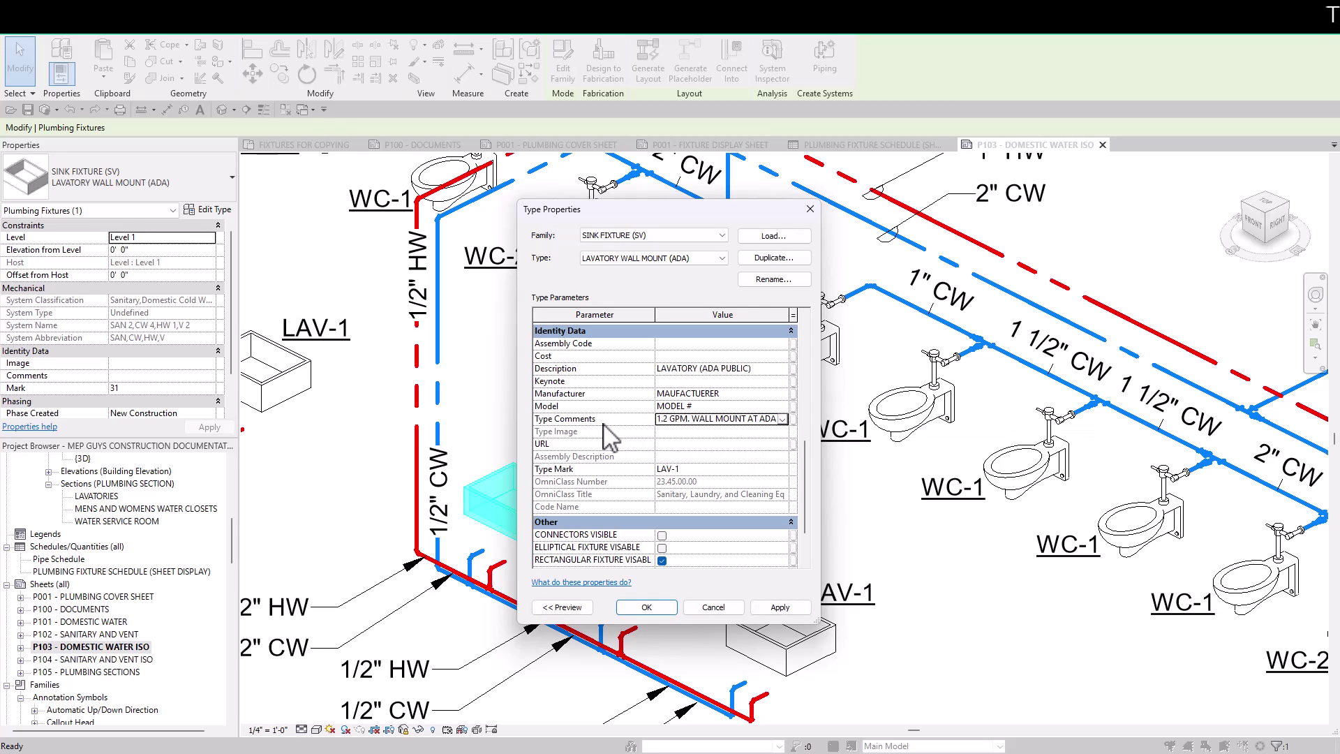
click(646, 607)
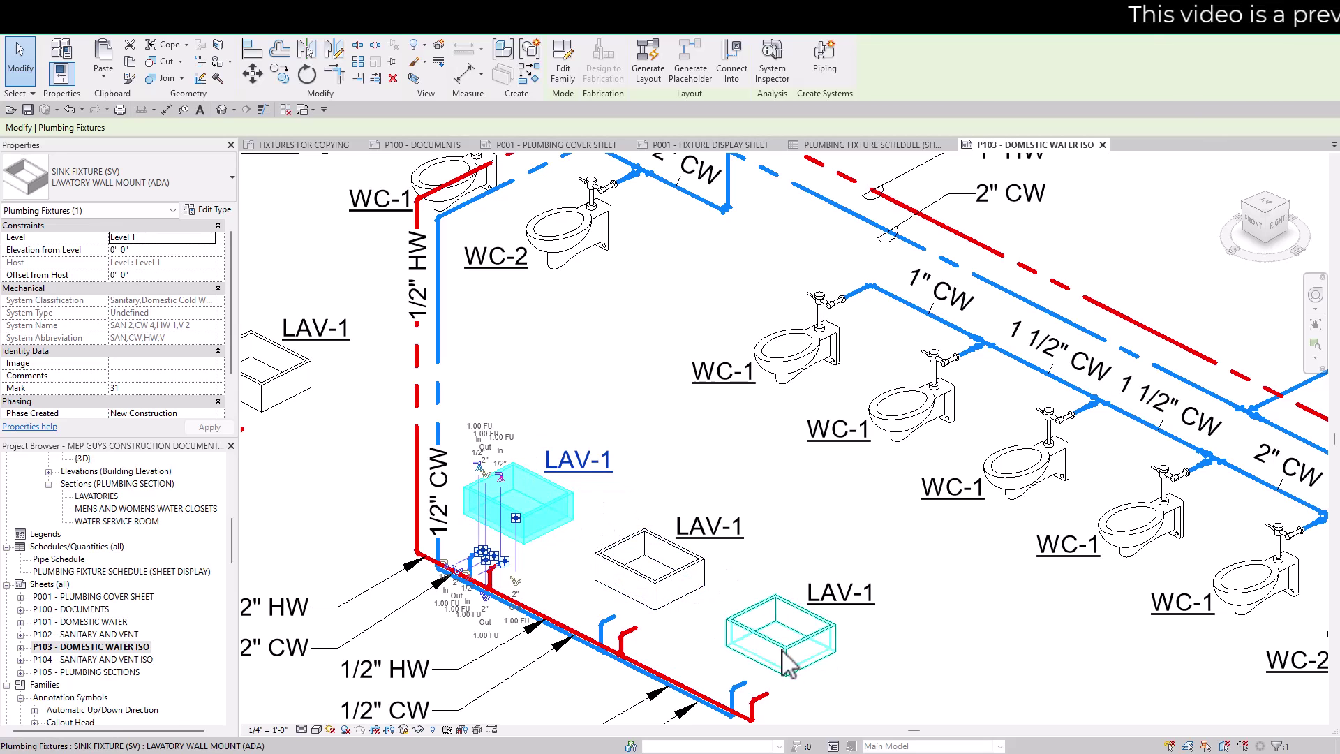
click(987, 588)
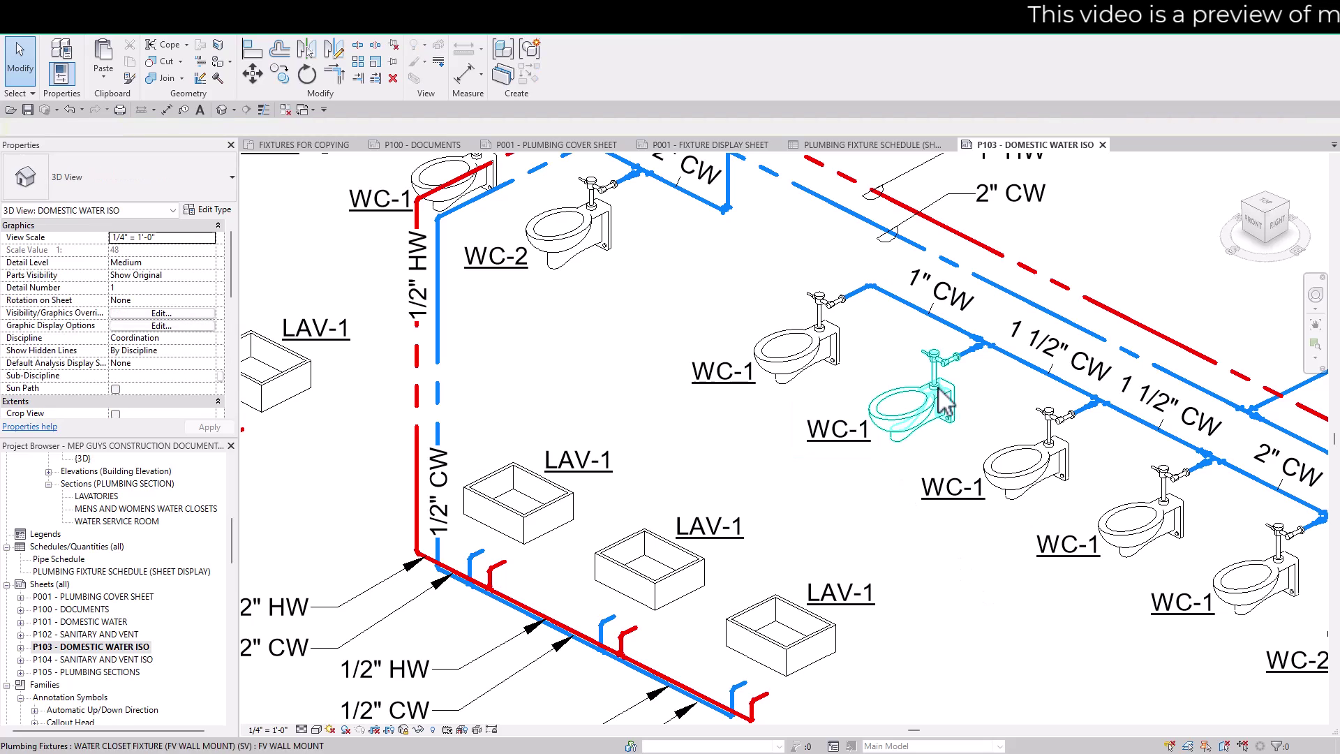
Step: Return to the plumbing fixture schedule and undo the flow rate change in LAV-1's type comments
click(891, 146)
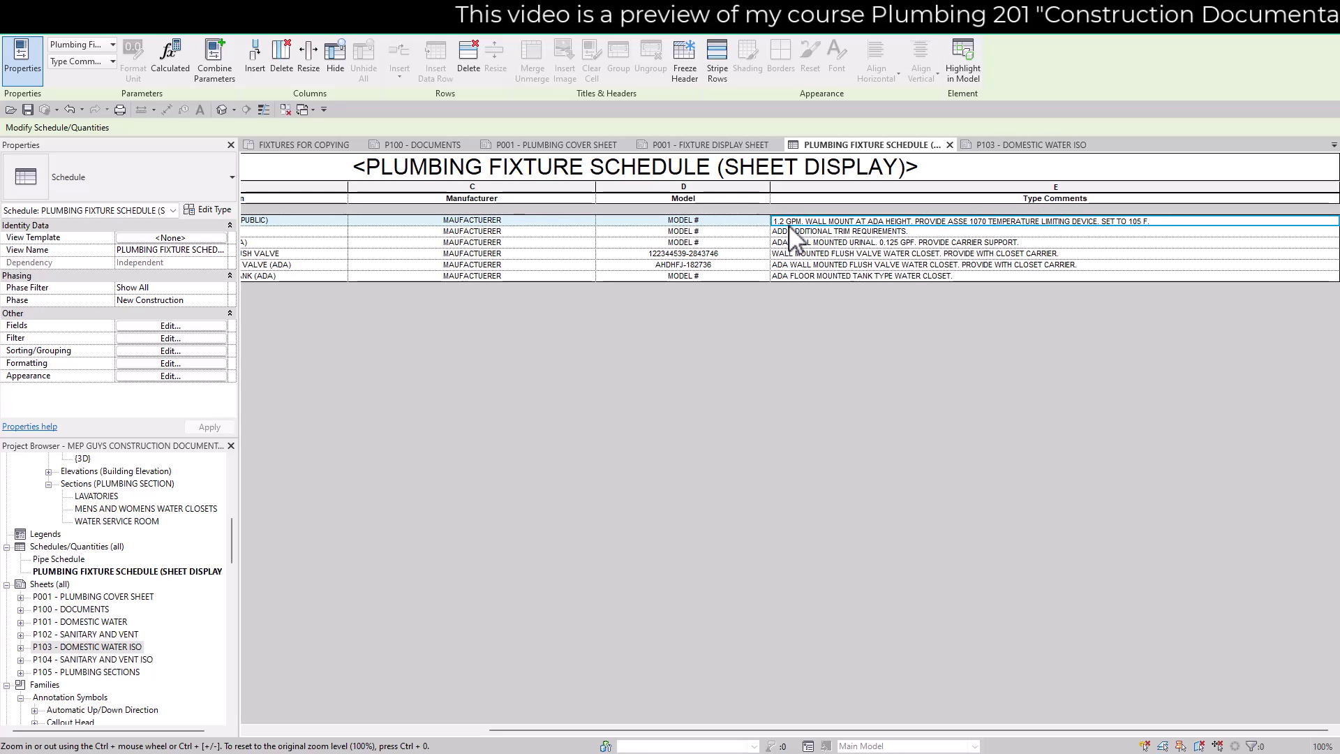
click(69, 110)
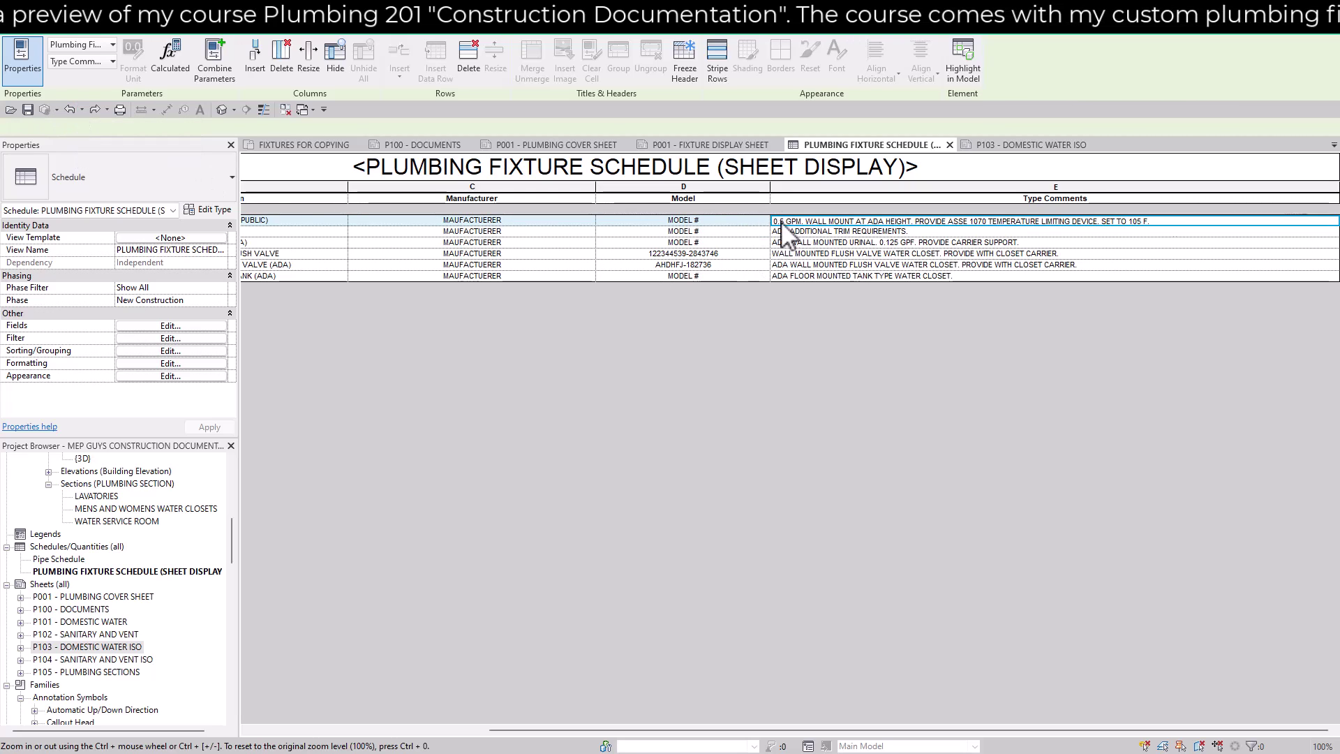
Step: Examine the type comments in a LAV-1 lavatory's type properties on the P103 - DOMESTIC WATER ISO sheet
click(1035, 146)
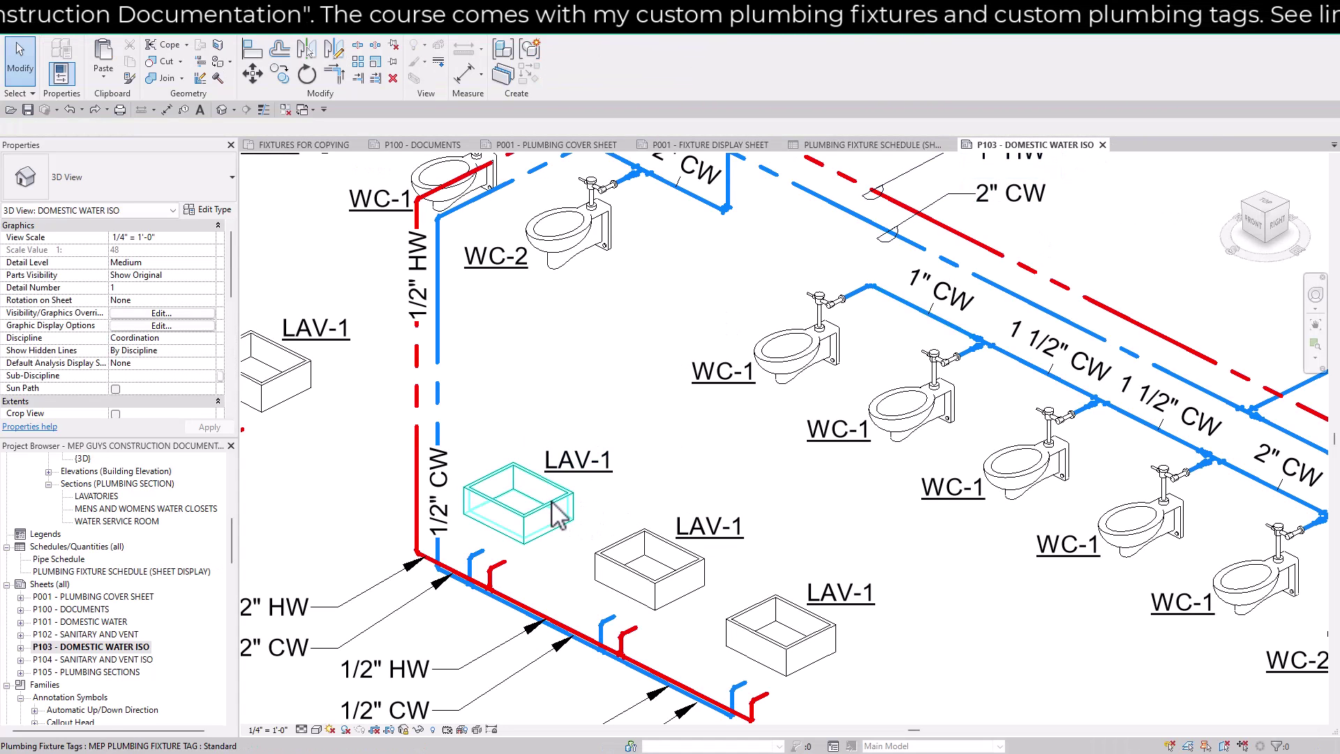
click(519, 502)
click(208, 209)
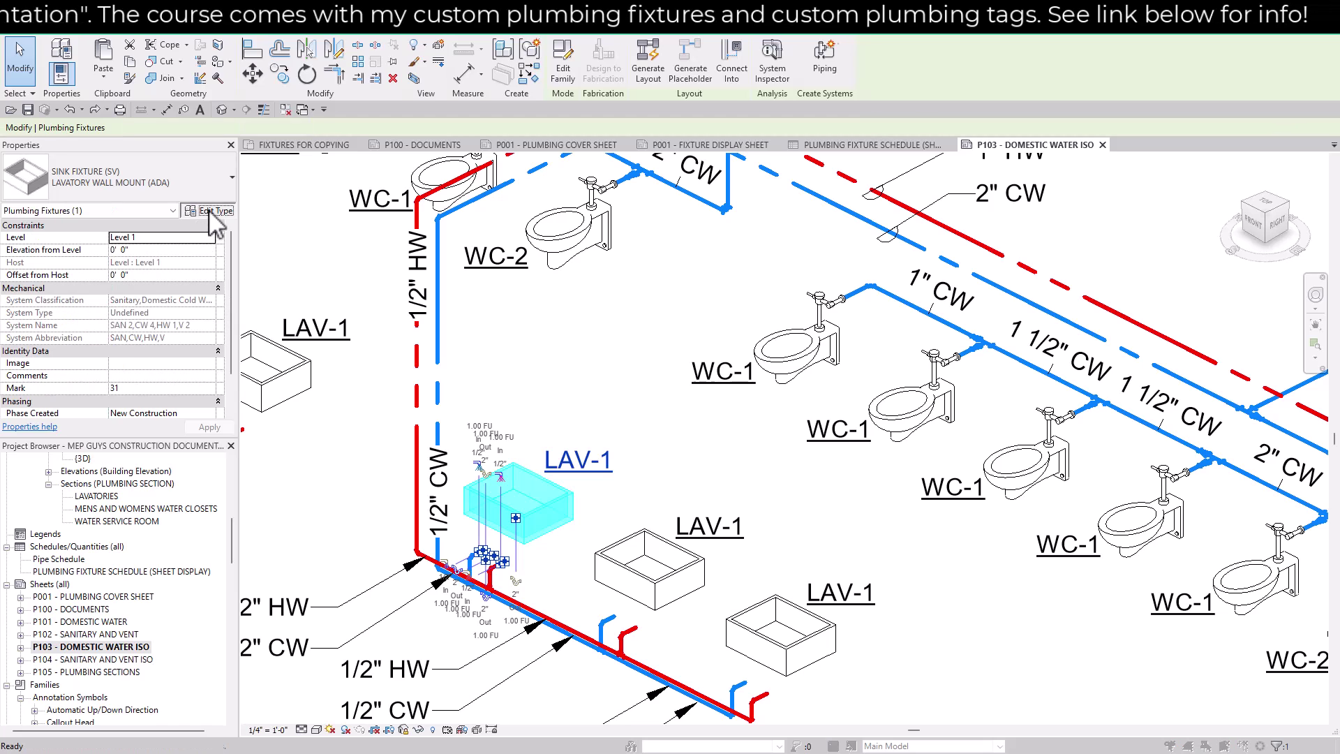
scroll(700, 488, down, 5)
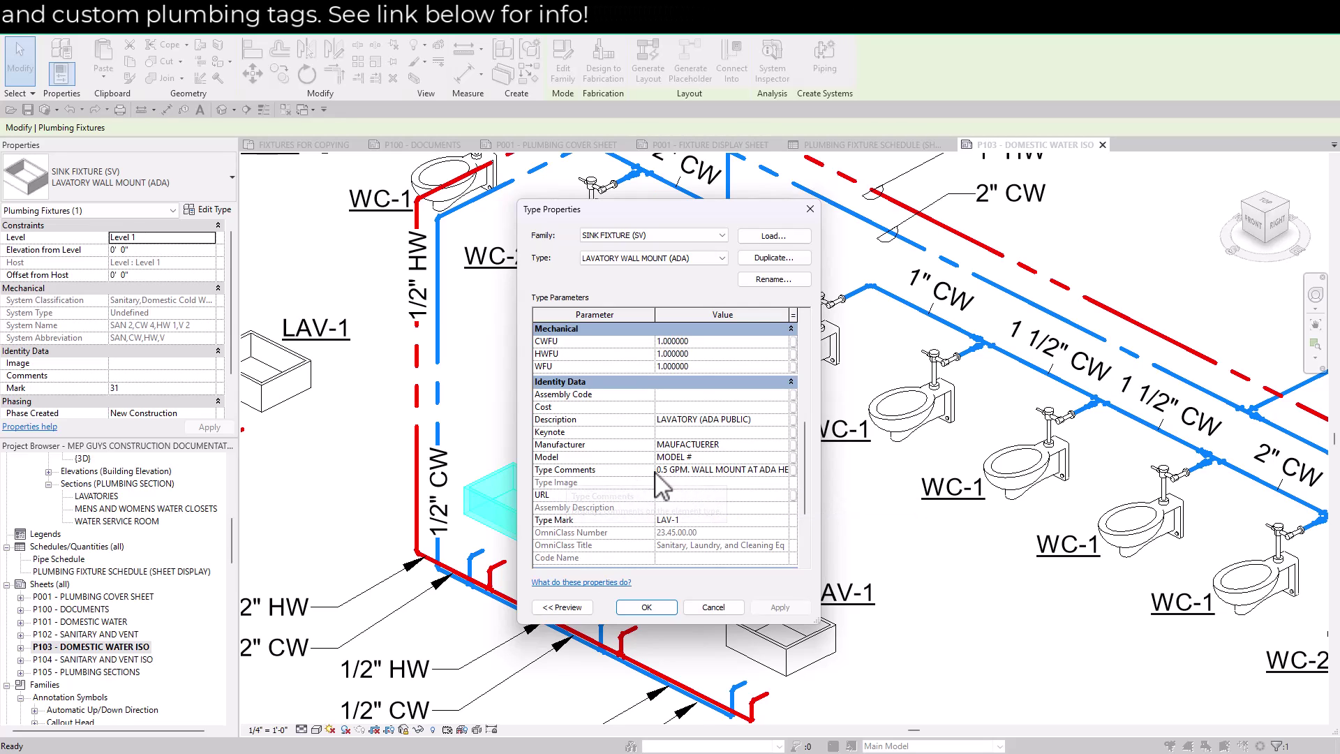
click(646, 607)
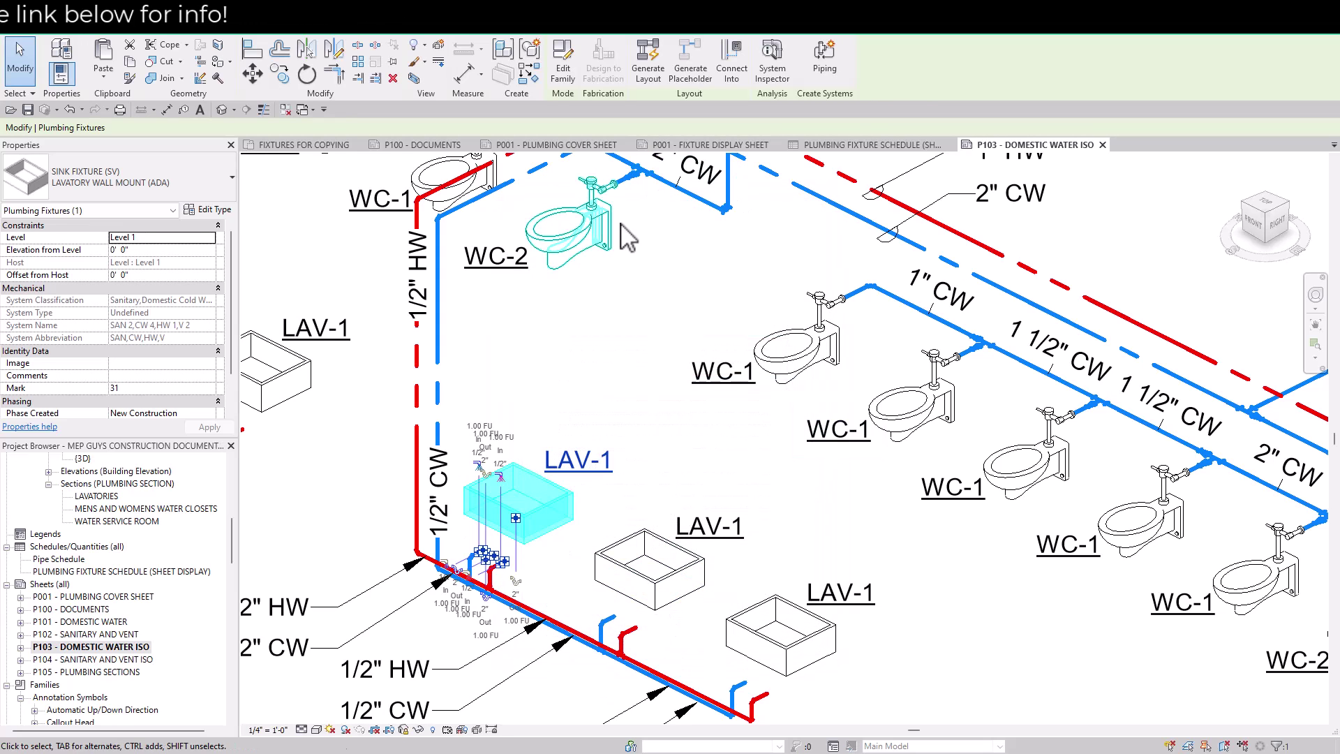
Step: Move the fixture schedule on the P001 - PLUMBING COVER SHEET up to the sheet's upper edge, beside the plumbing general notes
click(569, 144)
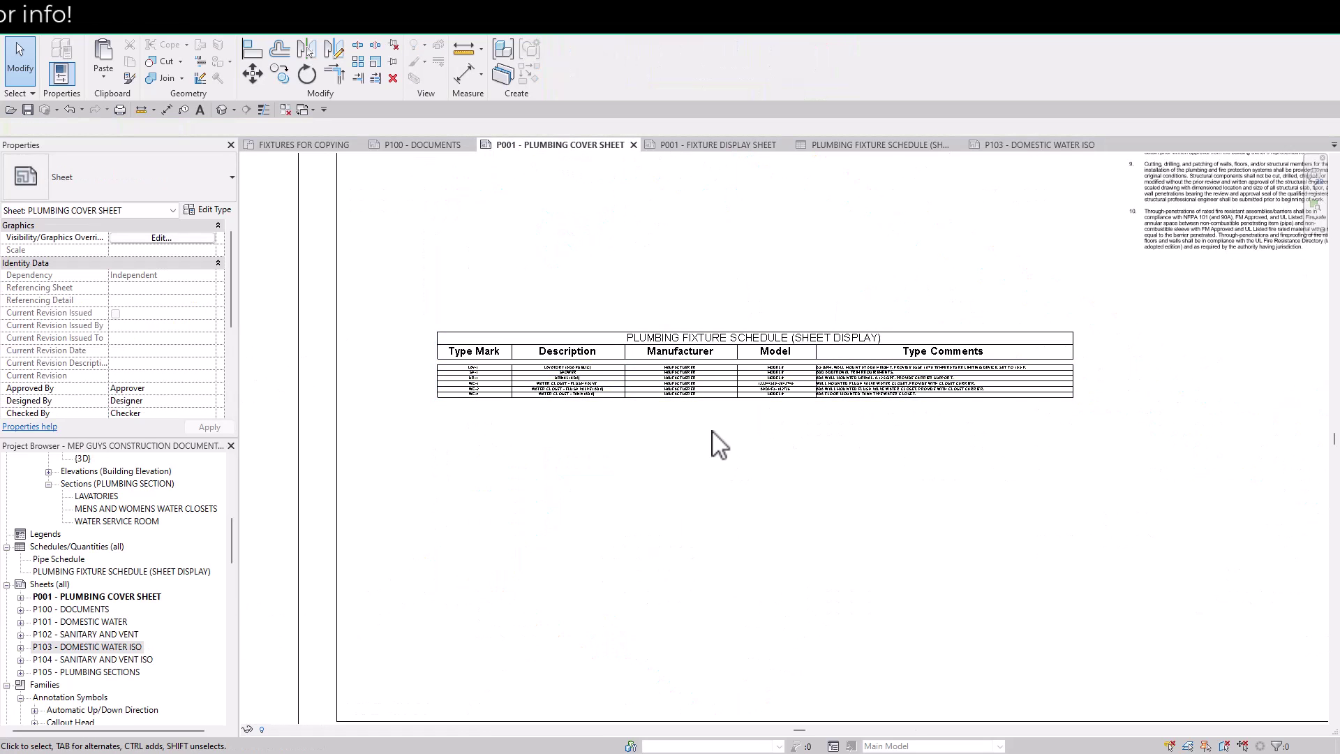
scroll(655, 460, down, 5)
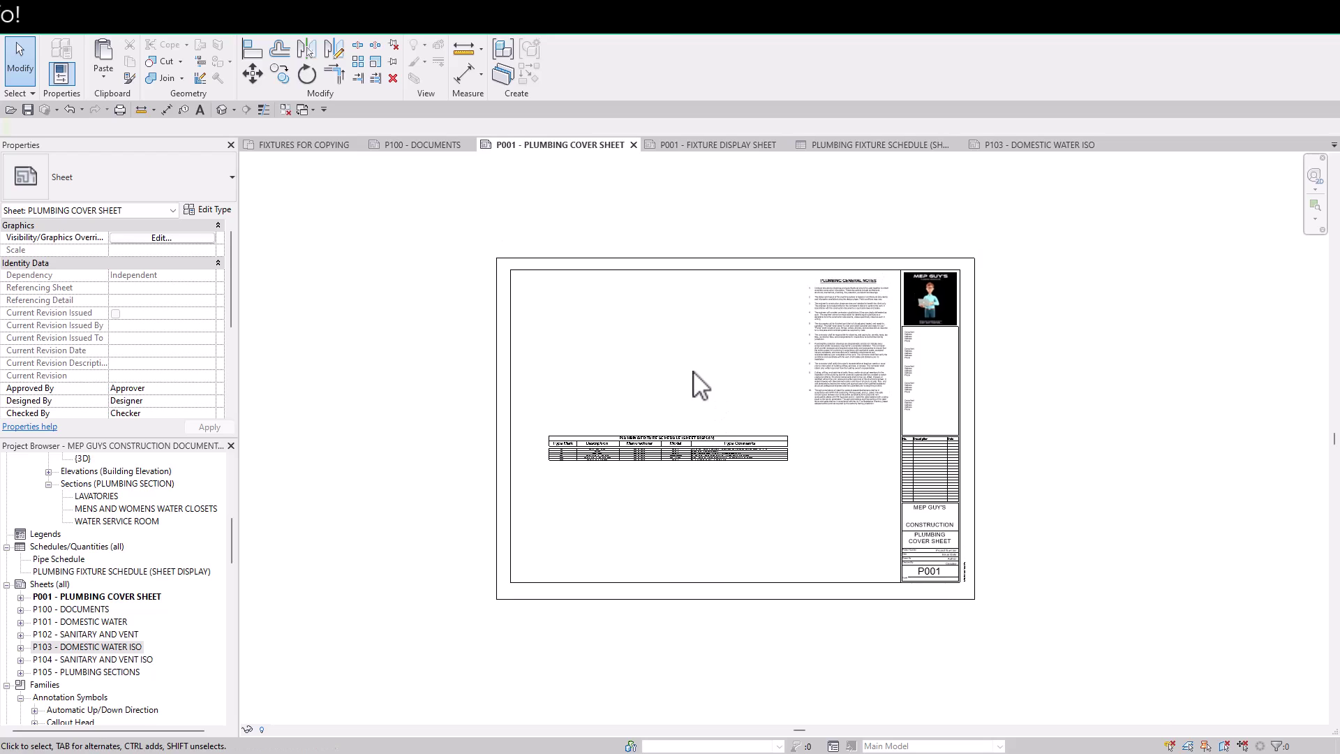
scroll(726, 447, up, 2)
click(740, 486)
drag(739, 486, 760, 216)
click(768, 347)
scroll(607, 210, up, 2)
scroll(822, 404, up, 1)
scroll(822, 403, down, 1)
scroll(489, 335, down, 1)
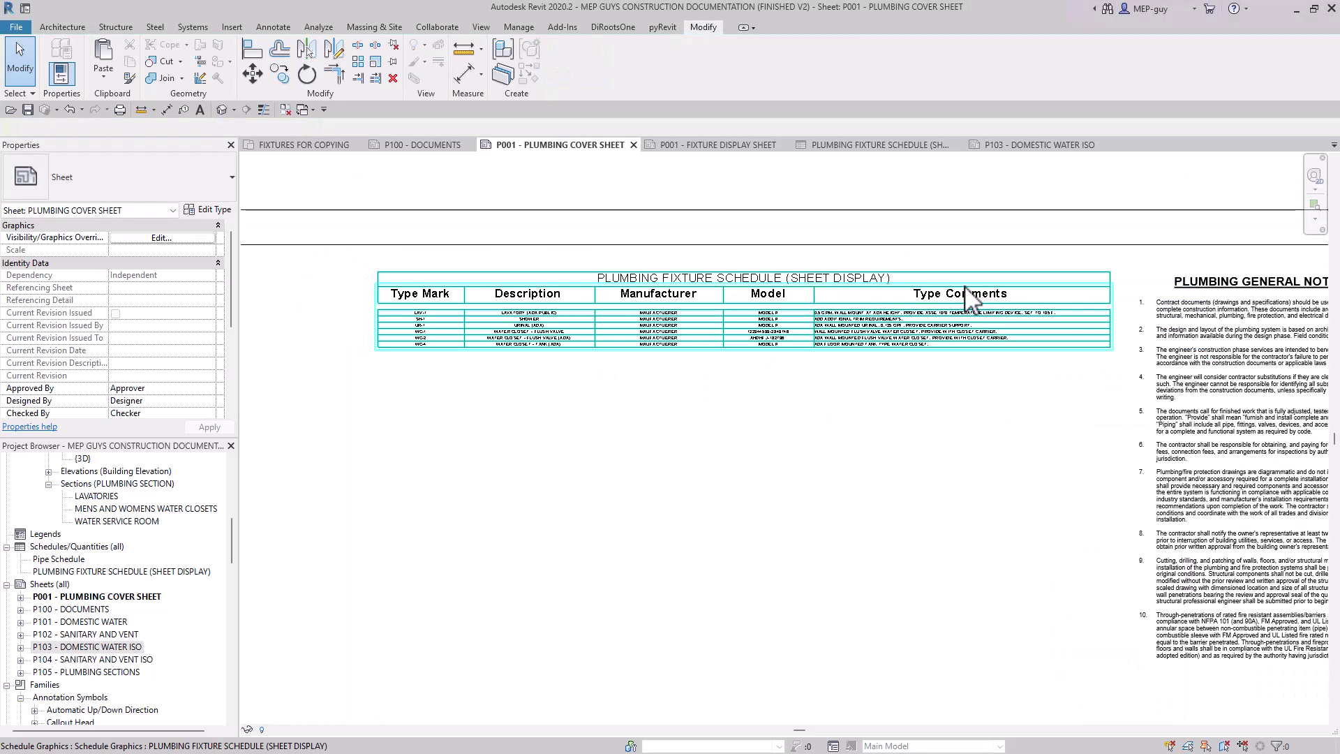
Step: Open the placed fixture schedule for editing and tile its view side by side with the P001 cover sheet
click(847, 286)
double_click(847, 284)
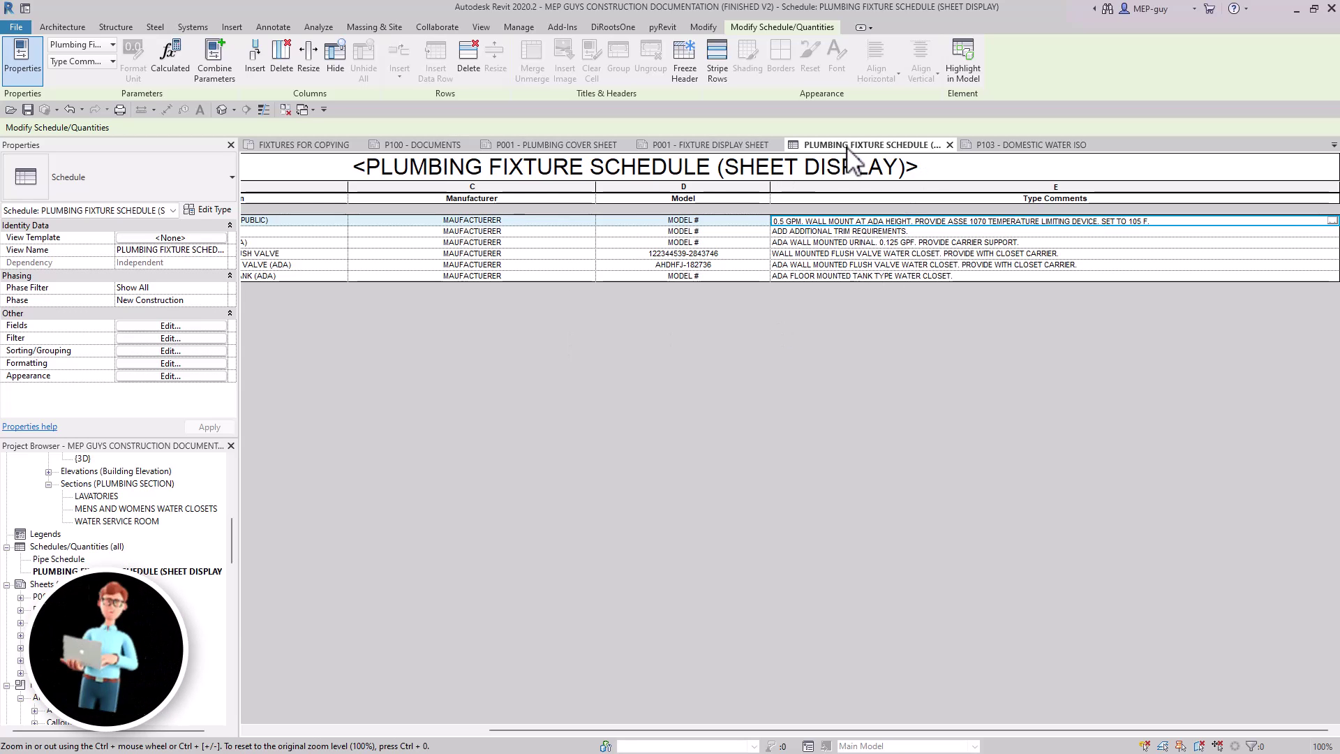
drag(847, 154, 1333, 436)
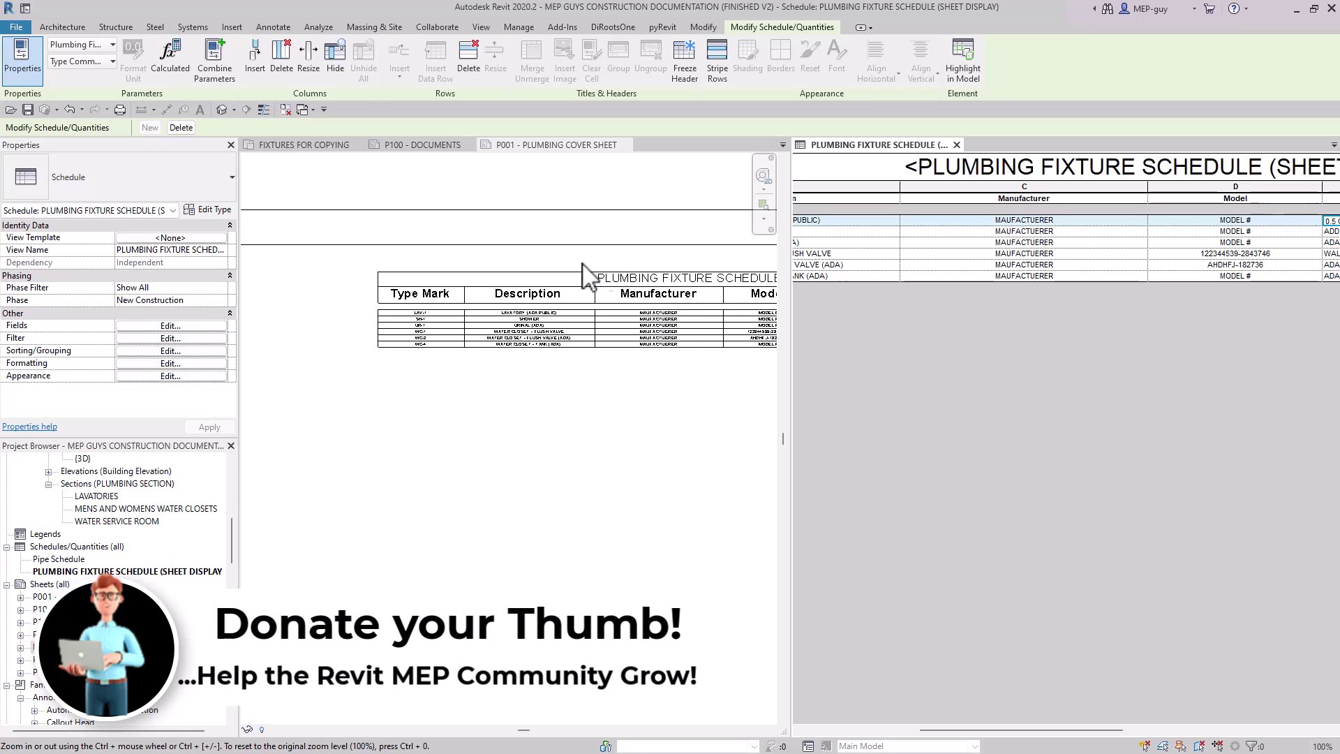
scroll(320, 448, down, 3)
scroll(547, 422, up, 1)
scroll(489, 356, up, 2)
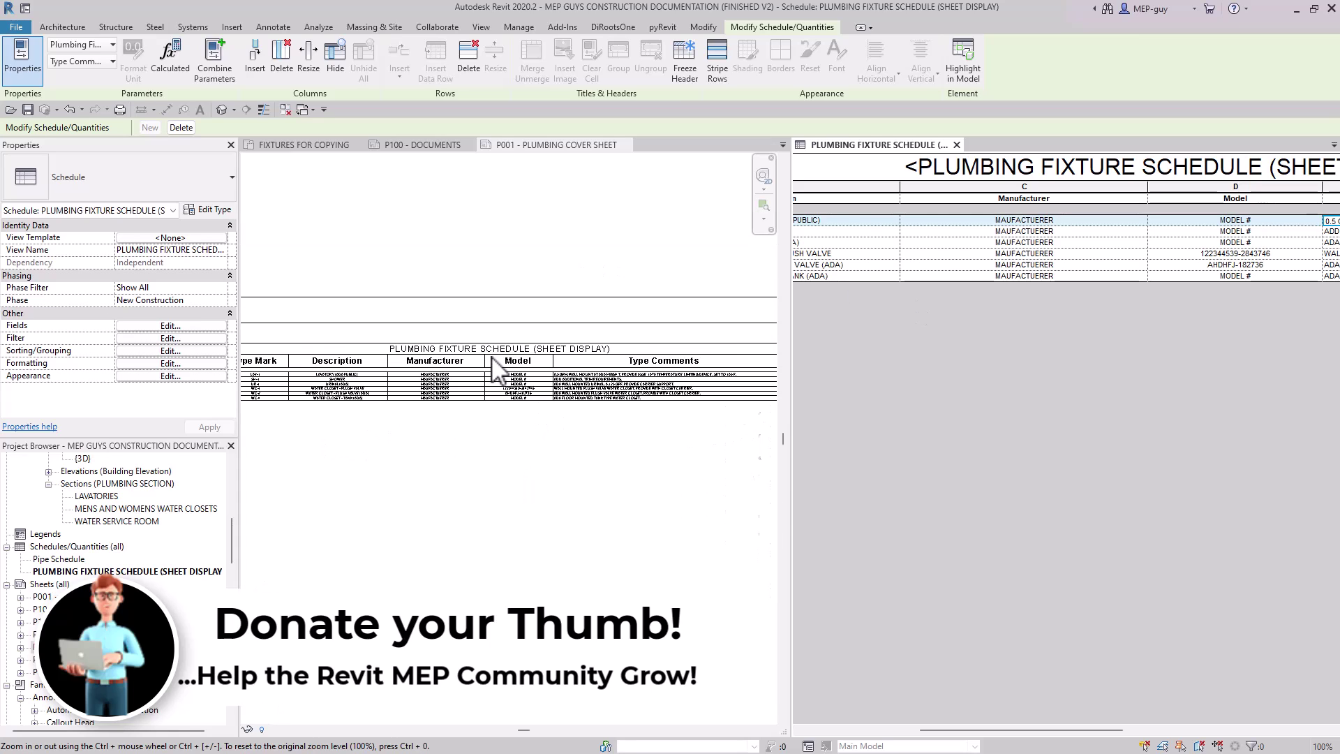
Step: Rename the schedule's title to PLUMBING FIXTURE SCHEDULE by removing the (SHEET DISPLAY) suffix
click(1087, 162)
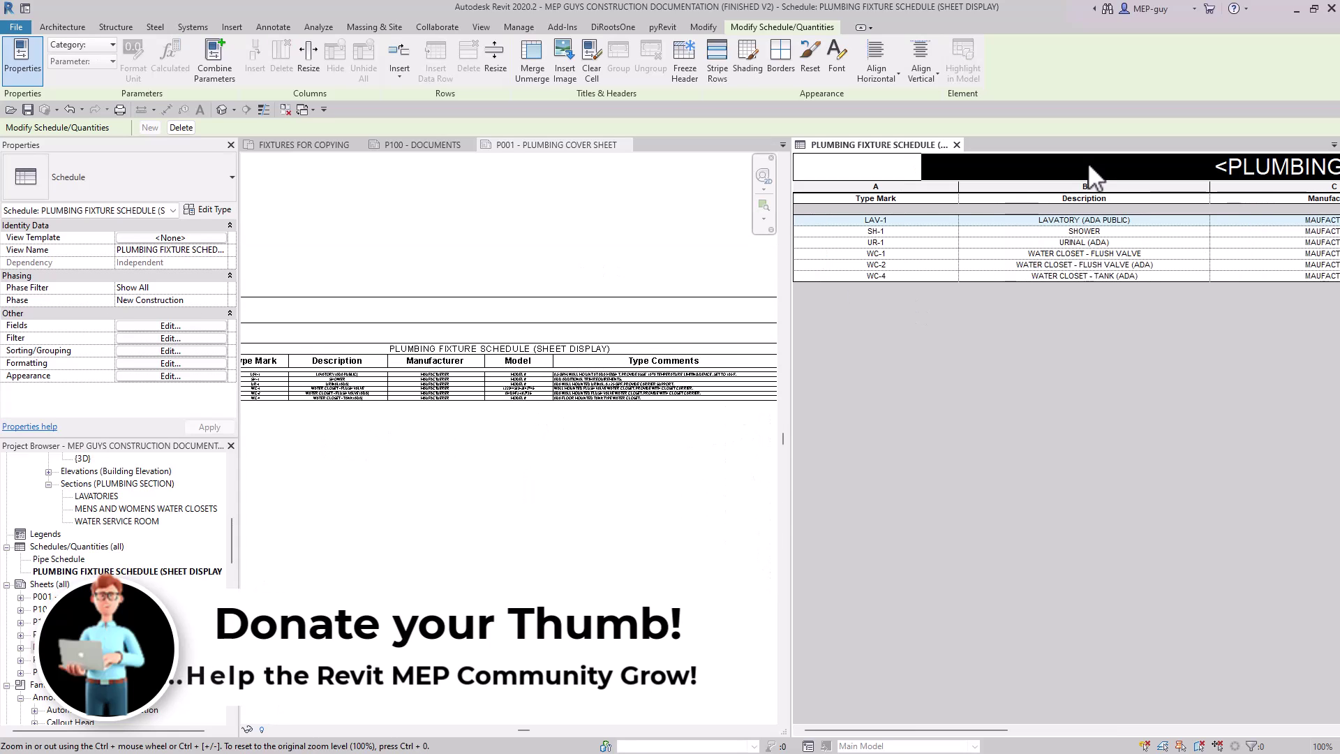
drag(973, 729, 1185, 730)
click(1208, 169)
drag(1216, 168, 1015, 173)
key(BackSpace)
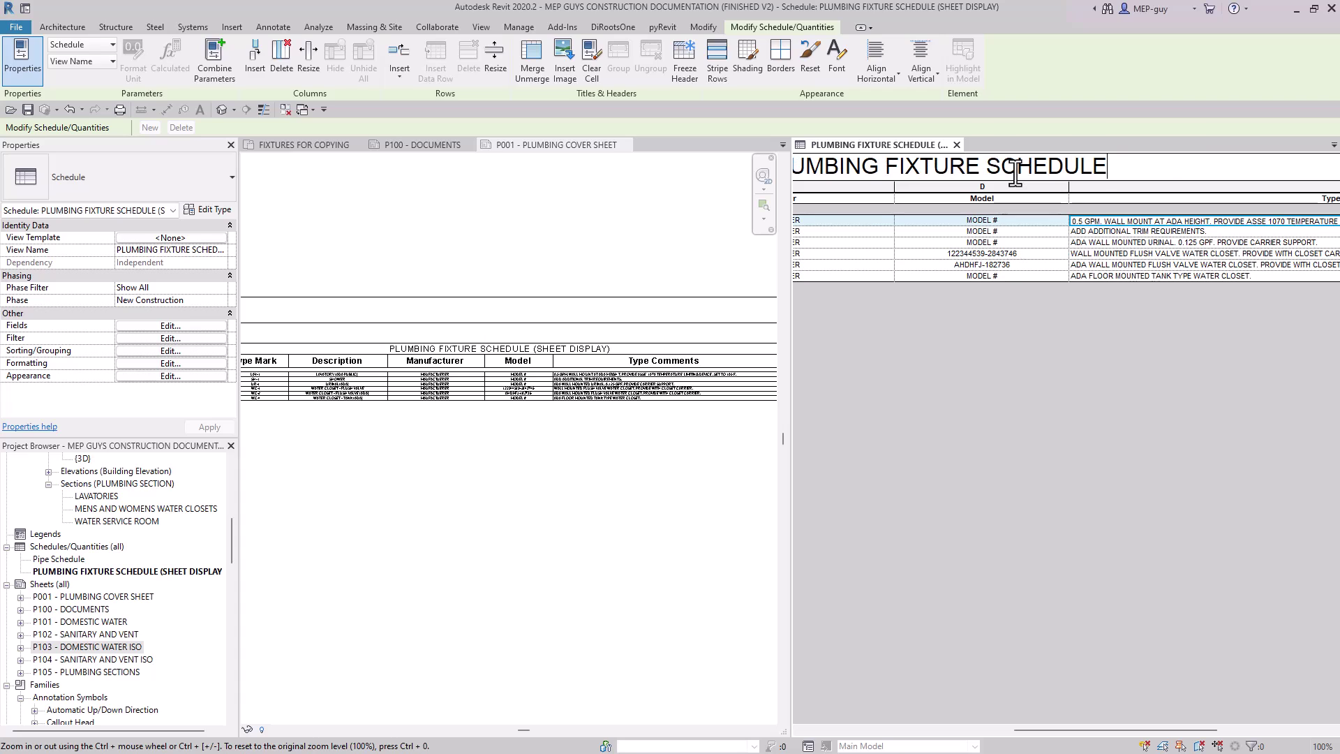
key(Return)
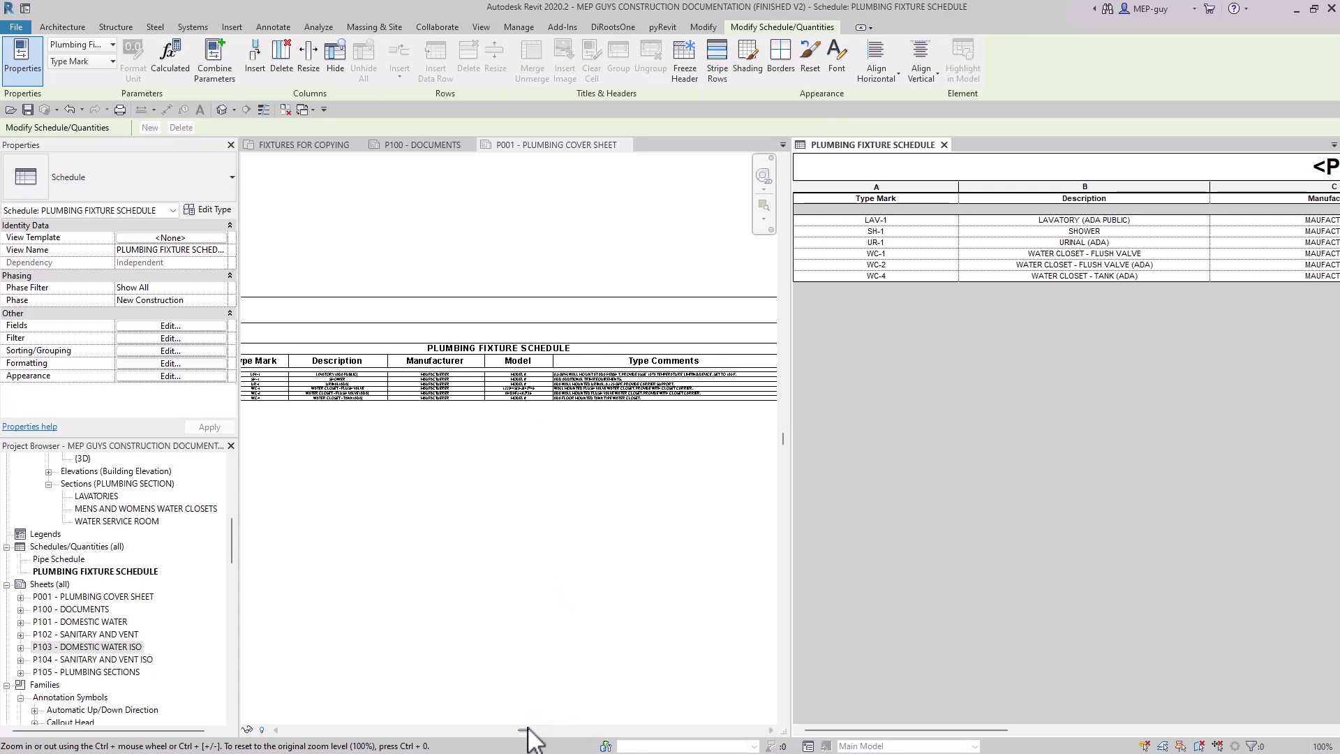
Step: Change the schedule's first two column headings to uppercase TYPE MARK and DESCRIPTION
click(488, 538)
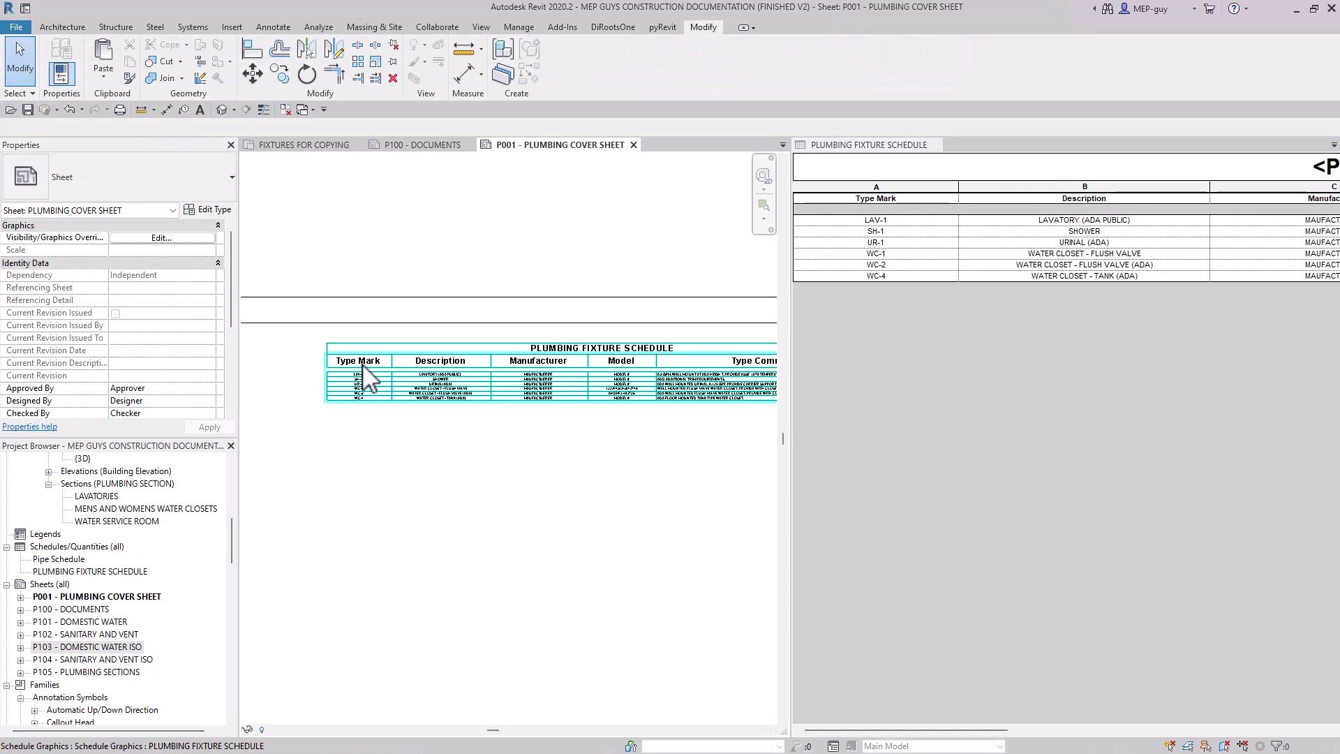
click(923, 209)
drag(908, 201, 820, 202)
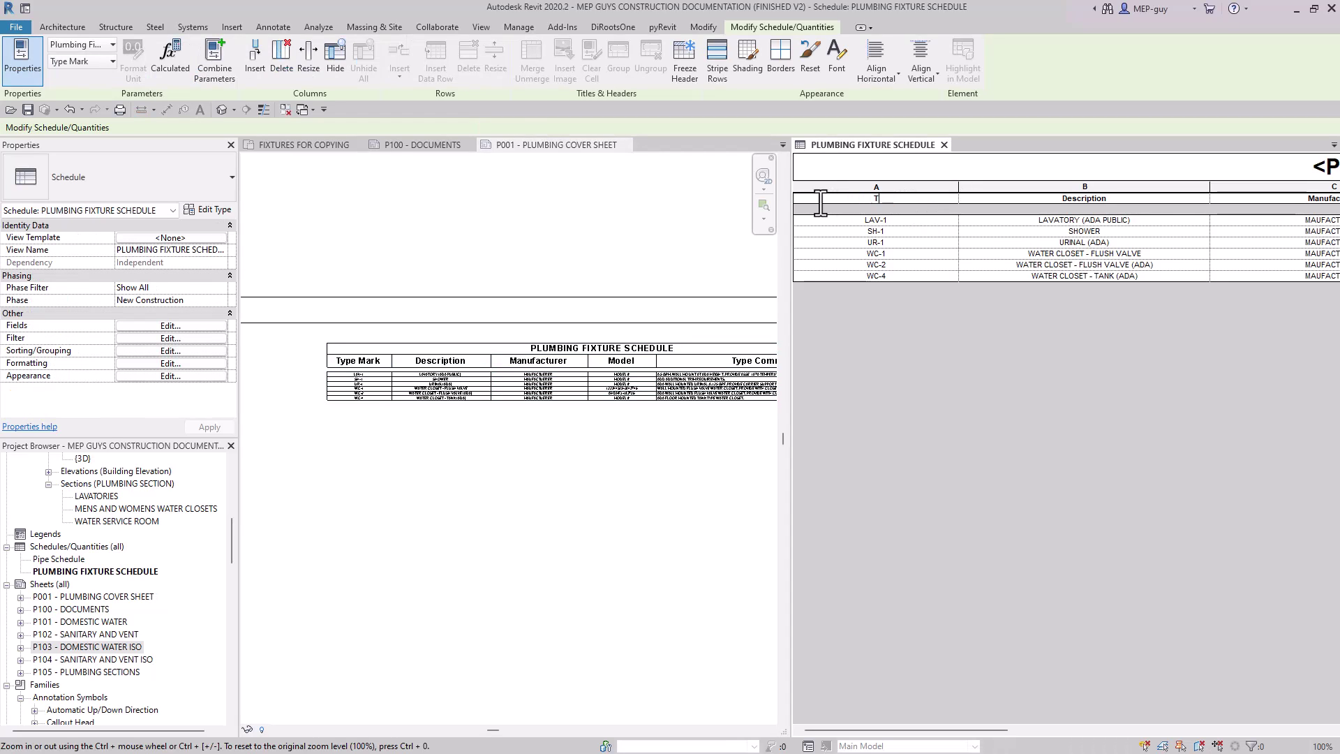
key(Return)
click(1123, 199)
double_click(1128, 200)
text(DESCRIPTION)
key(Return)
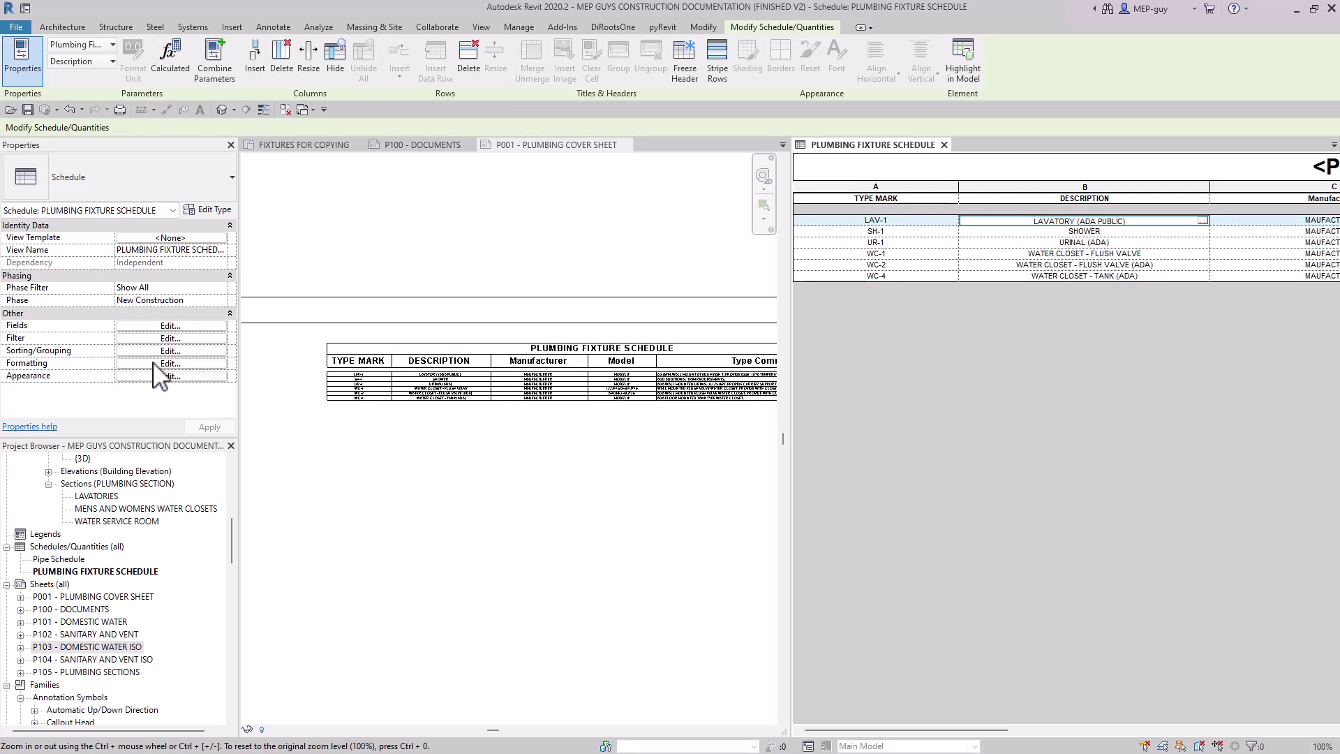
Step: Turn off the grid lines in the fixture schedule's appearance settings
click(172, 378)
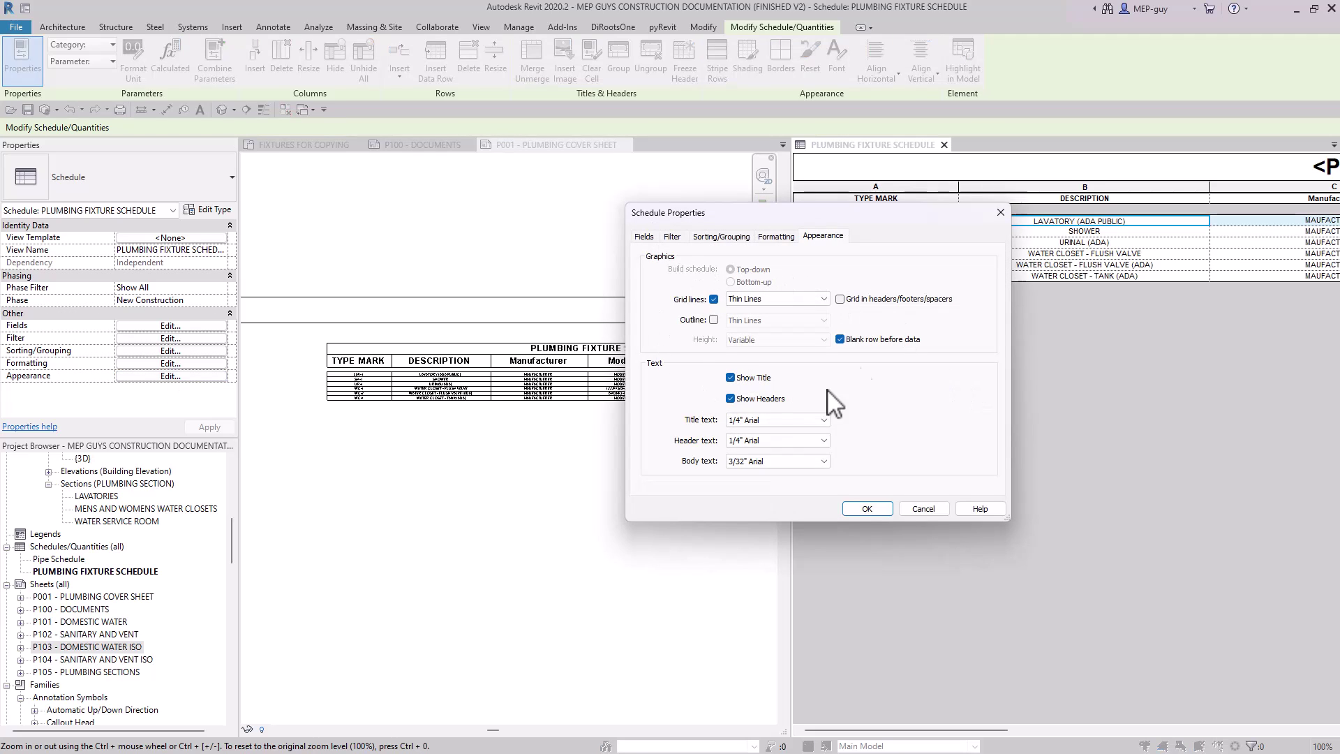
click(713, 299)
click(867, 508)
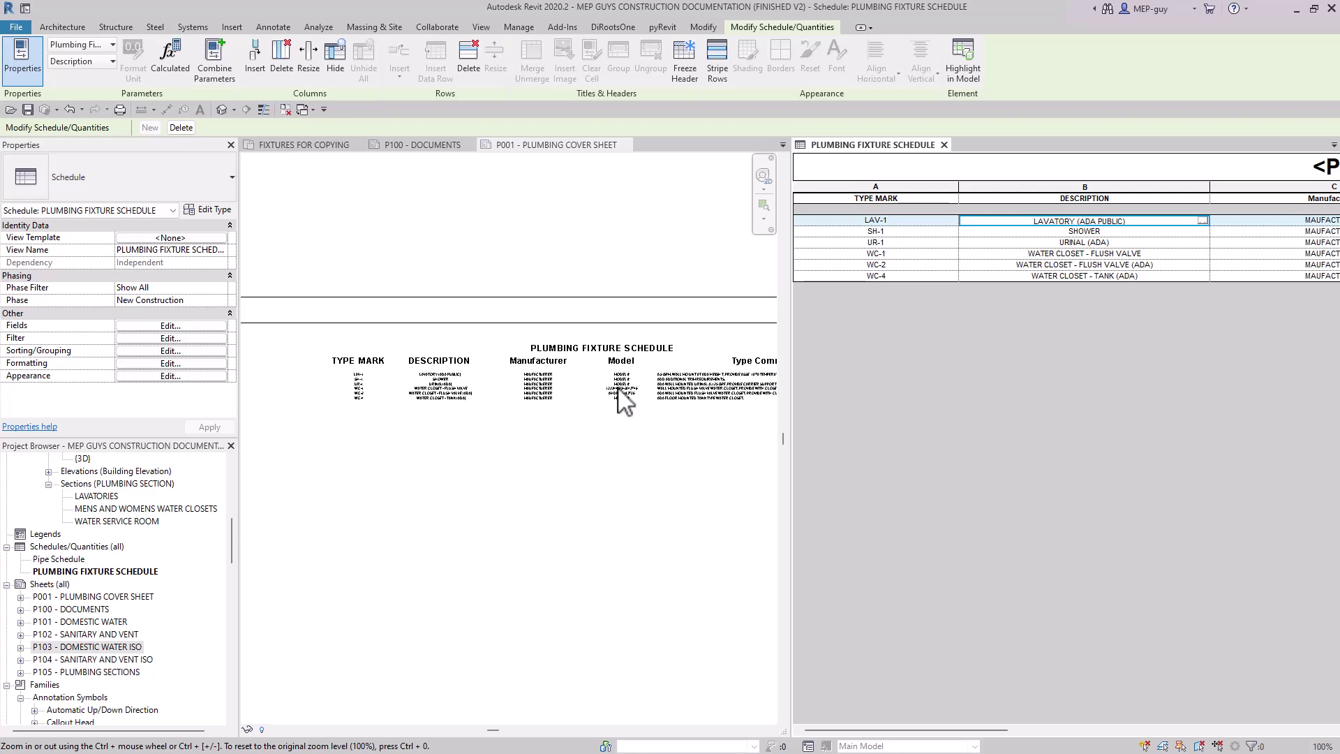
Step: Turn the fixture schedule's grid lines back on with the Thin Lines style
click(171, 376)
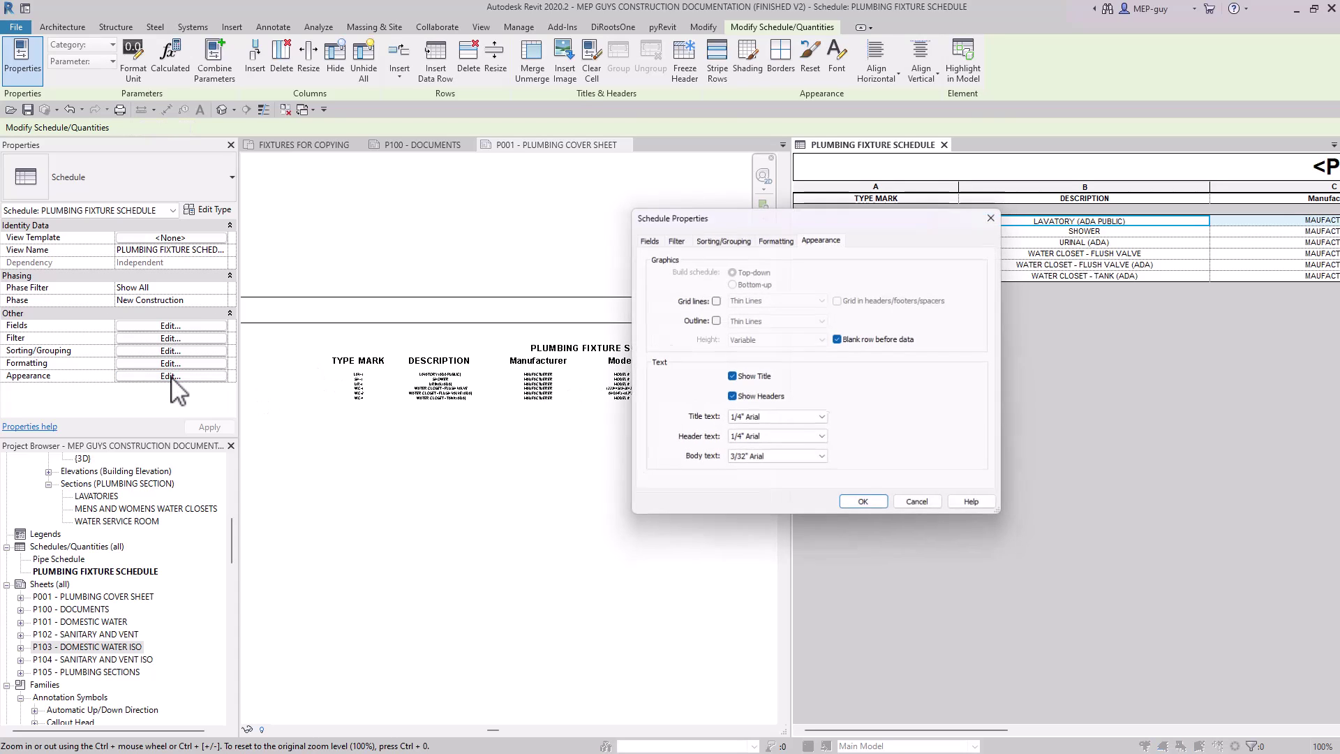
click(714, 300)
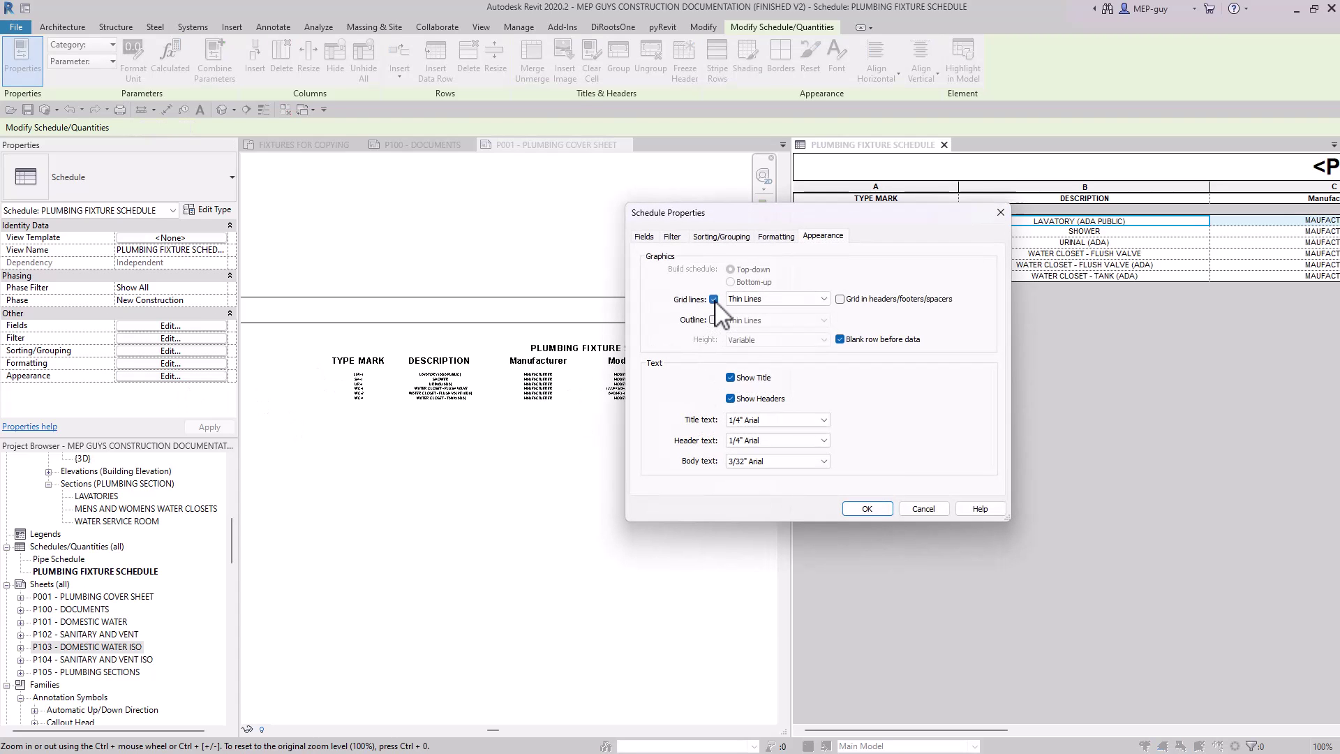
click(867, 509)
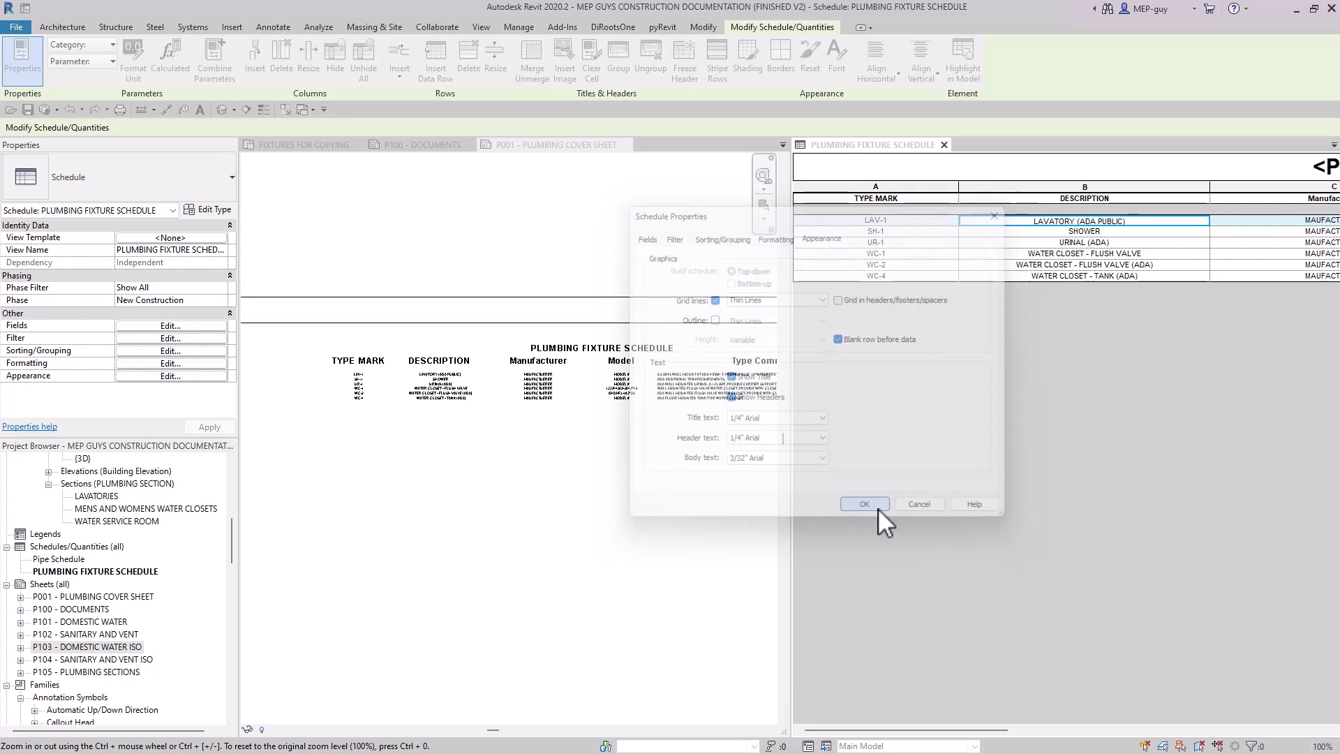
Step: Turn on the grid in headers, footers and spacers for the fixture schedule and inspect it on the sheet
click(155, 376)
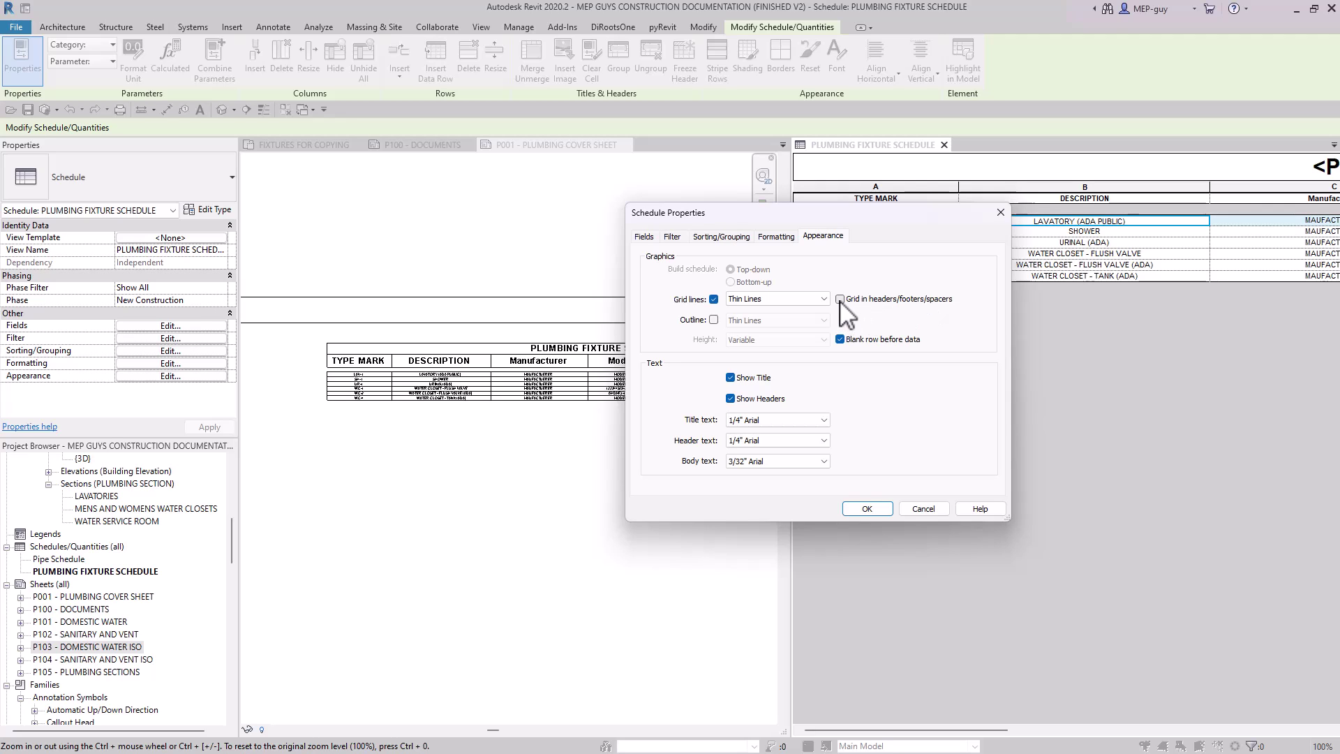
click(866, 509)
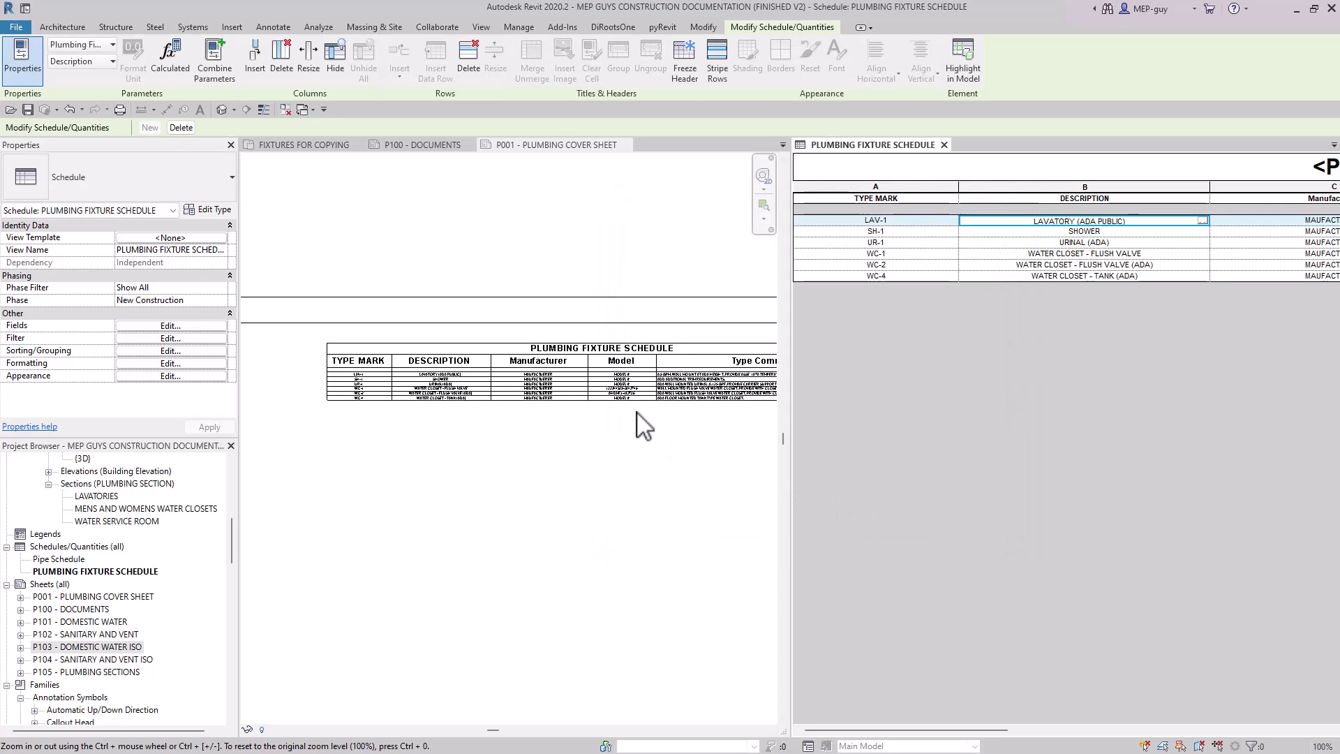
scroll(373, 372, up, 5)
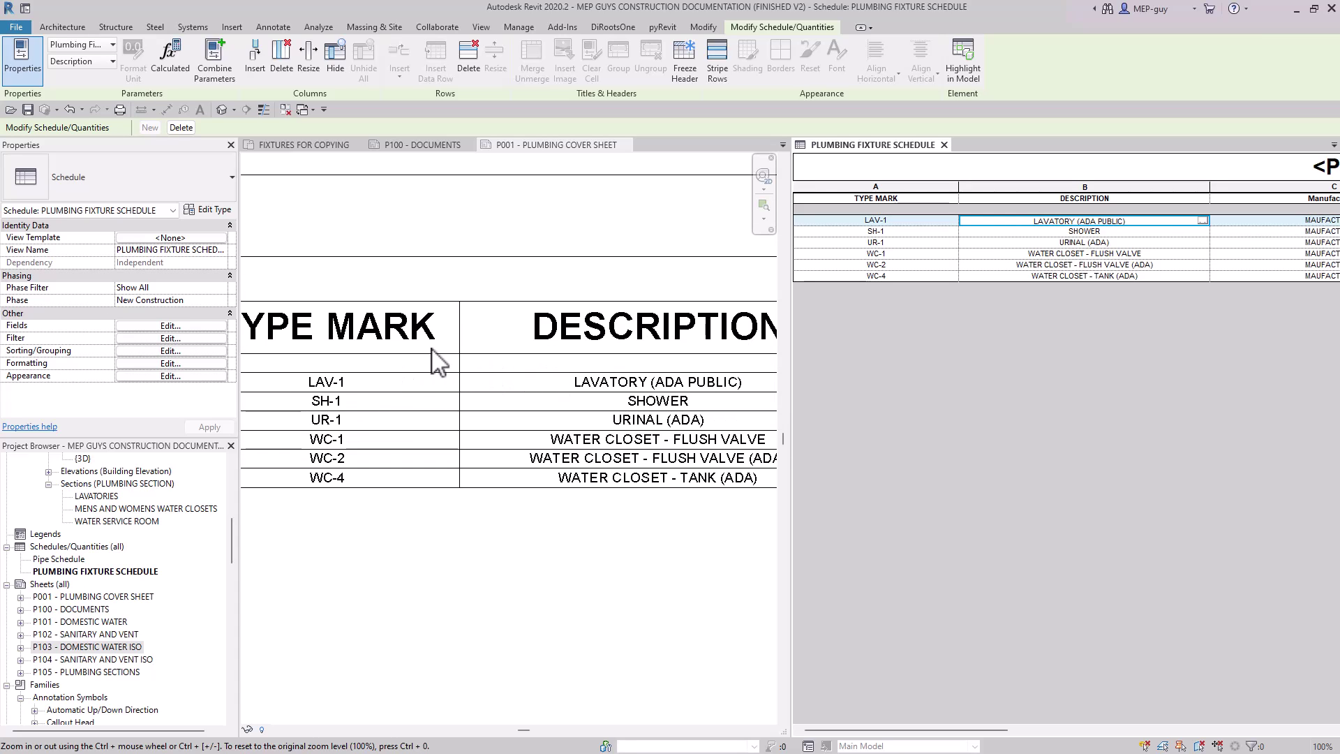
Step: Undo the schedule's grid in headers, footers and spacers
click(69, 108)
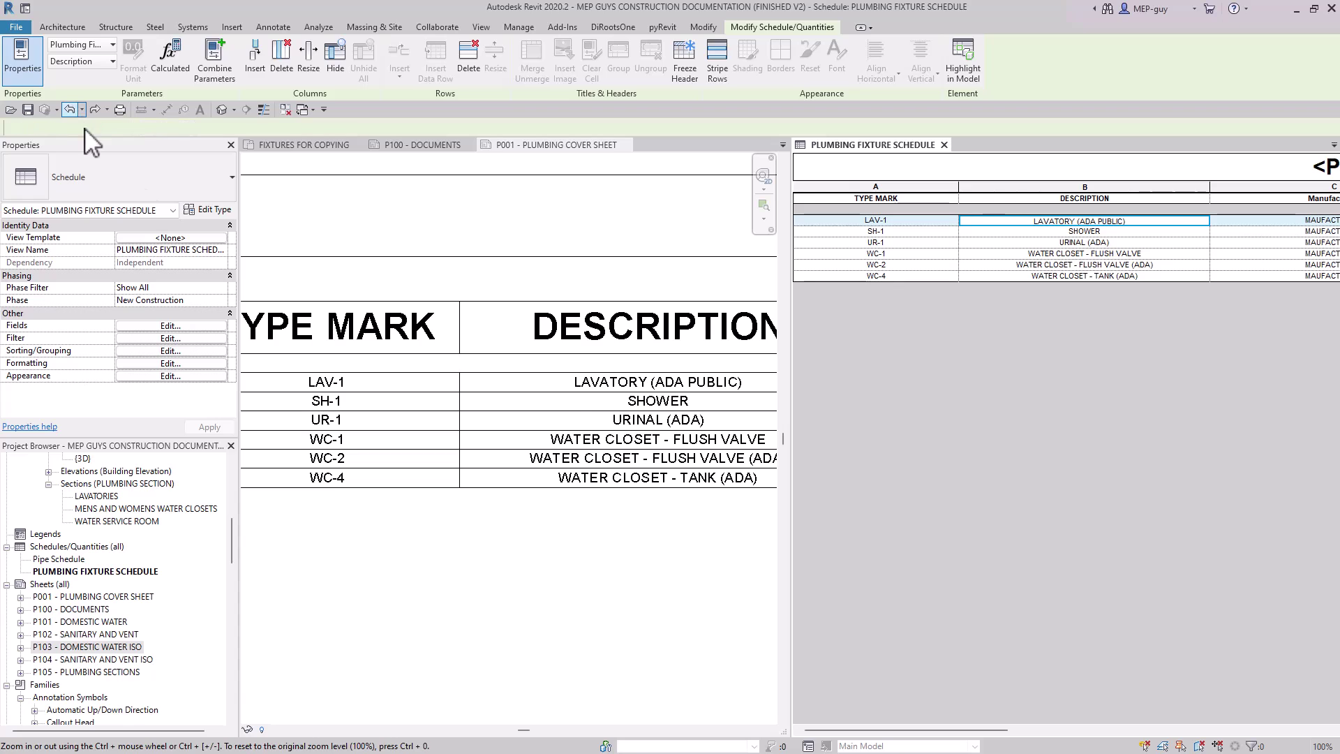
scroll(450, 373, down, 5)
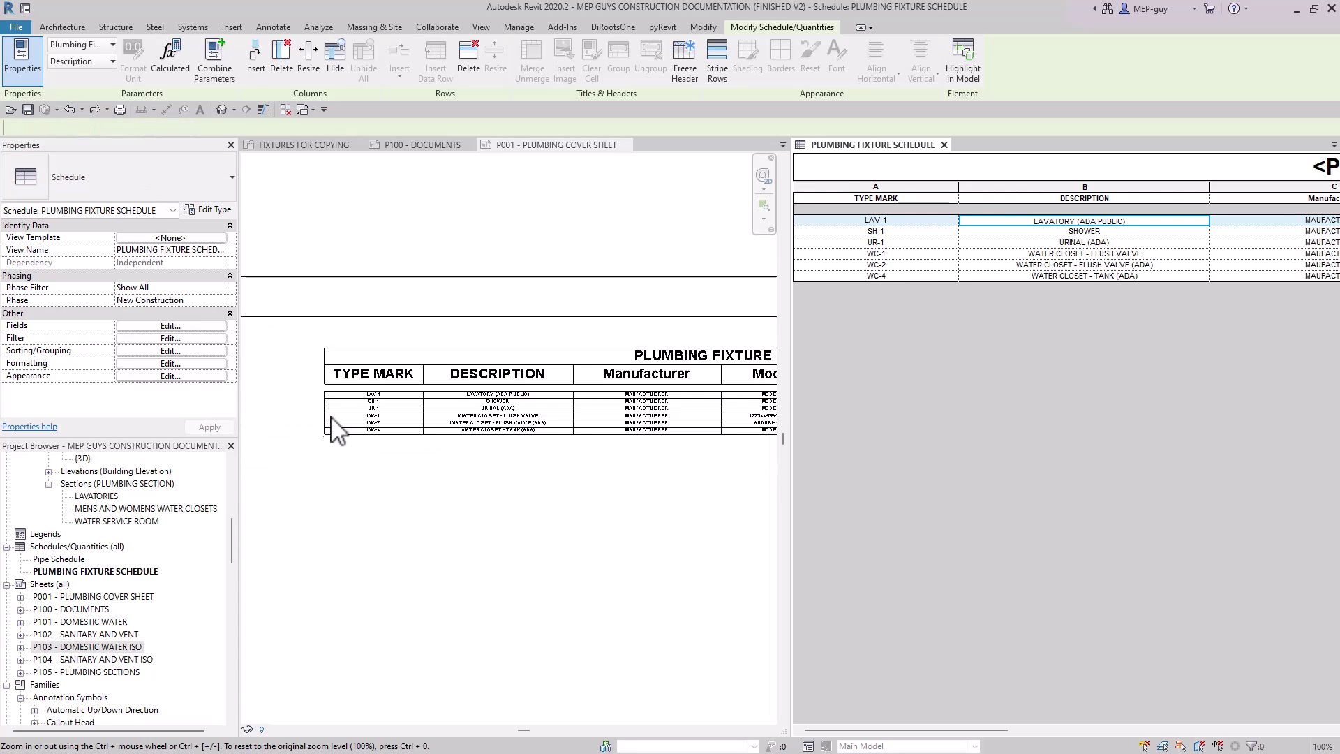
middle_drag(562, 473, 509, 463)
scroll(488, 442, up, 1)
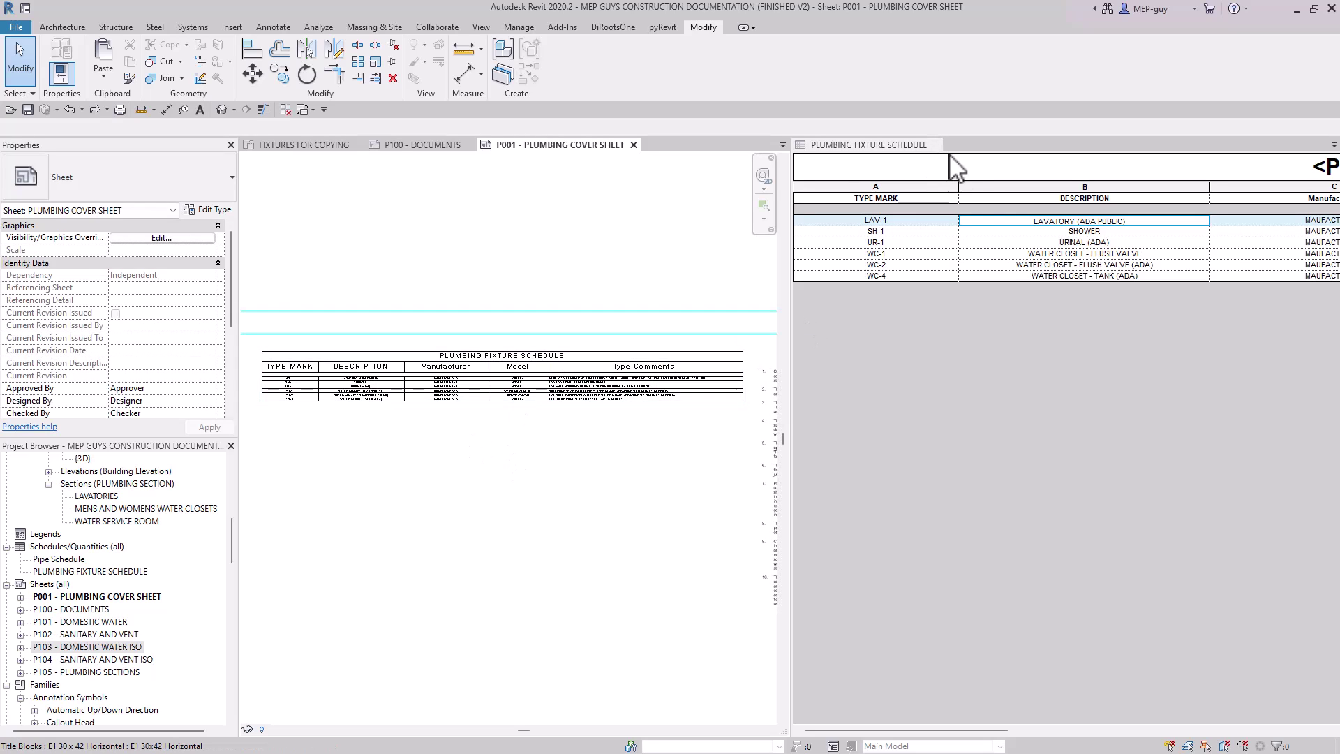
Step: Set the alignment of the schedule's Description field to Left in its formatting settings
click(963, 187)
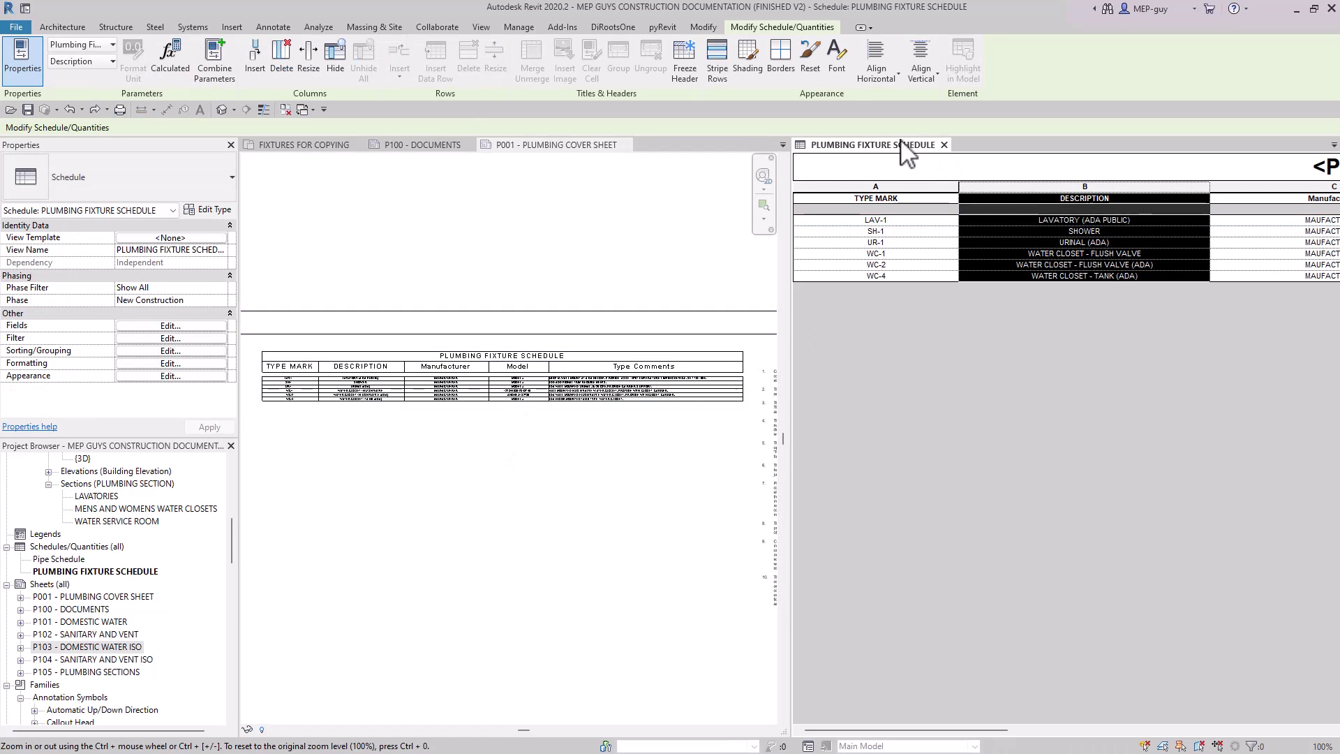
click(179, 363)
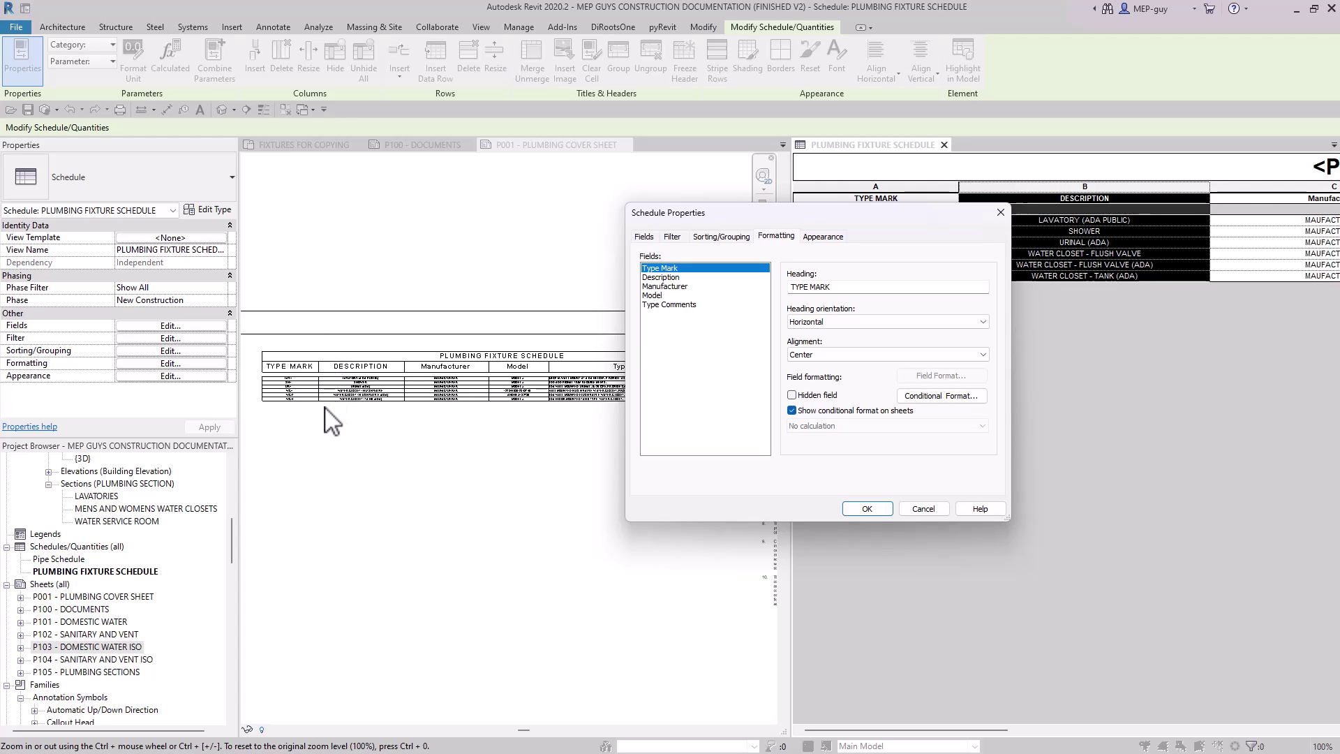
click(668, 278)
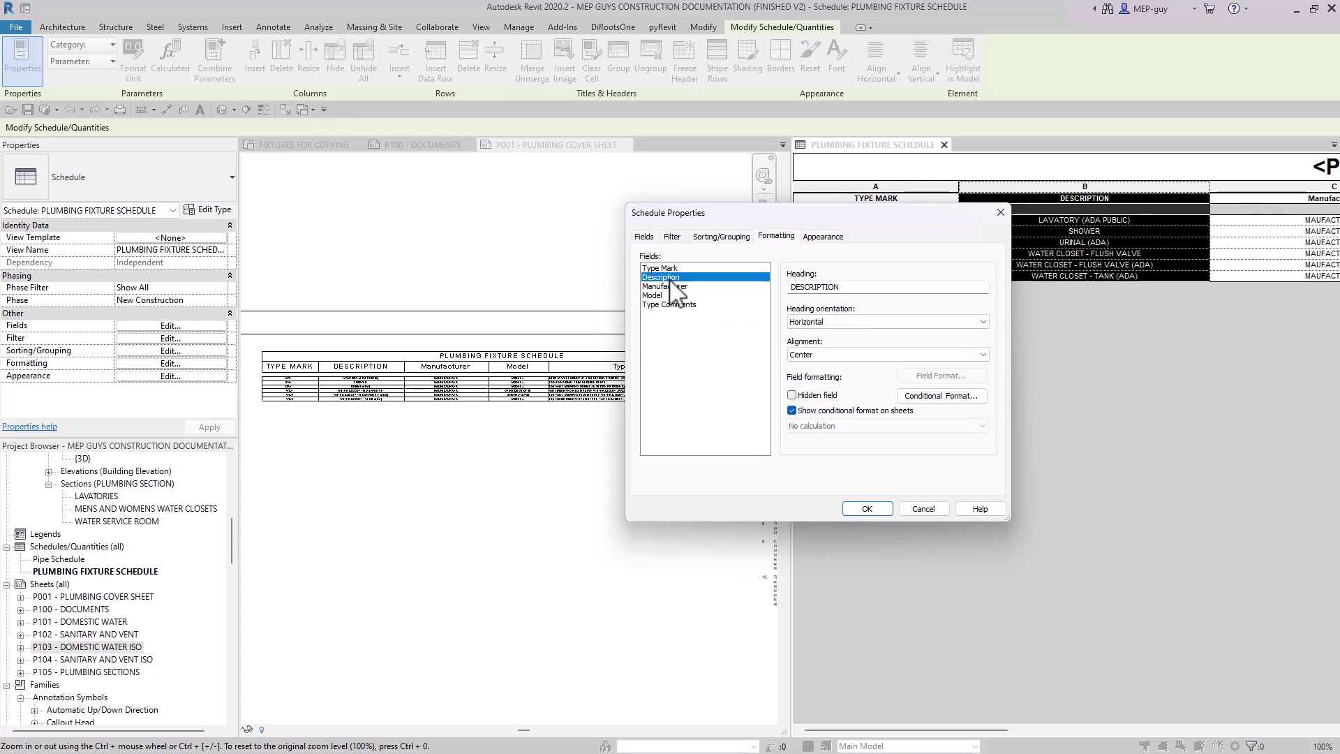
click(844, 355)
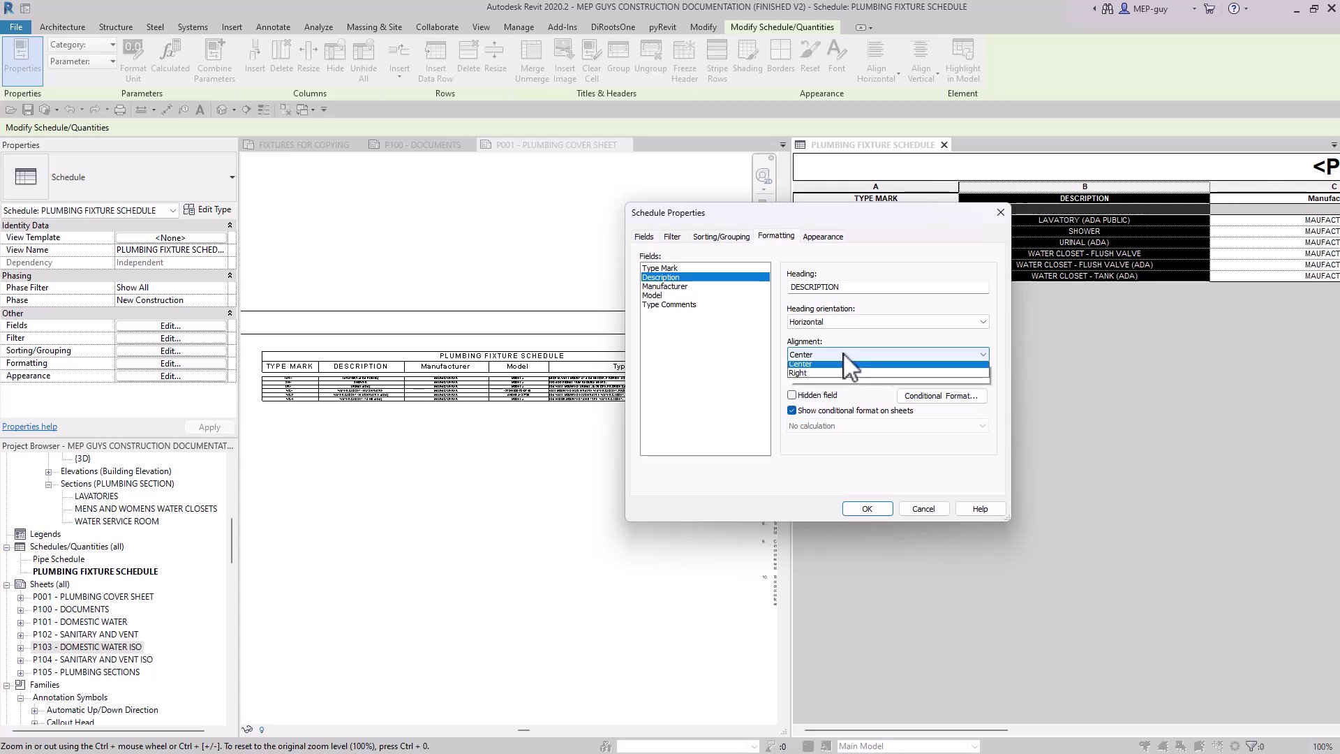
click(797, 367)
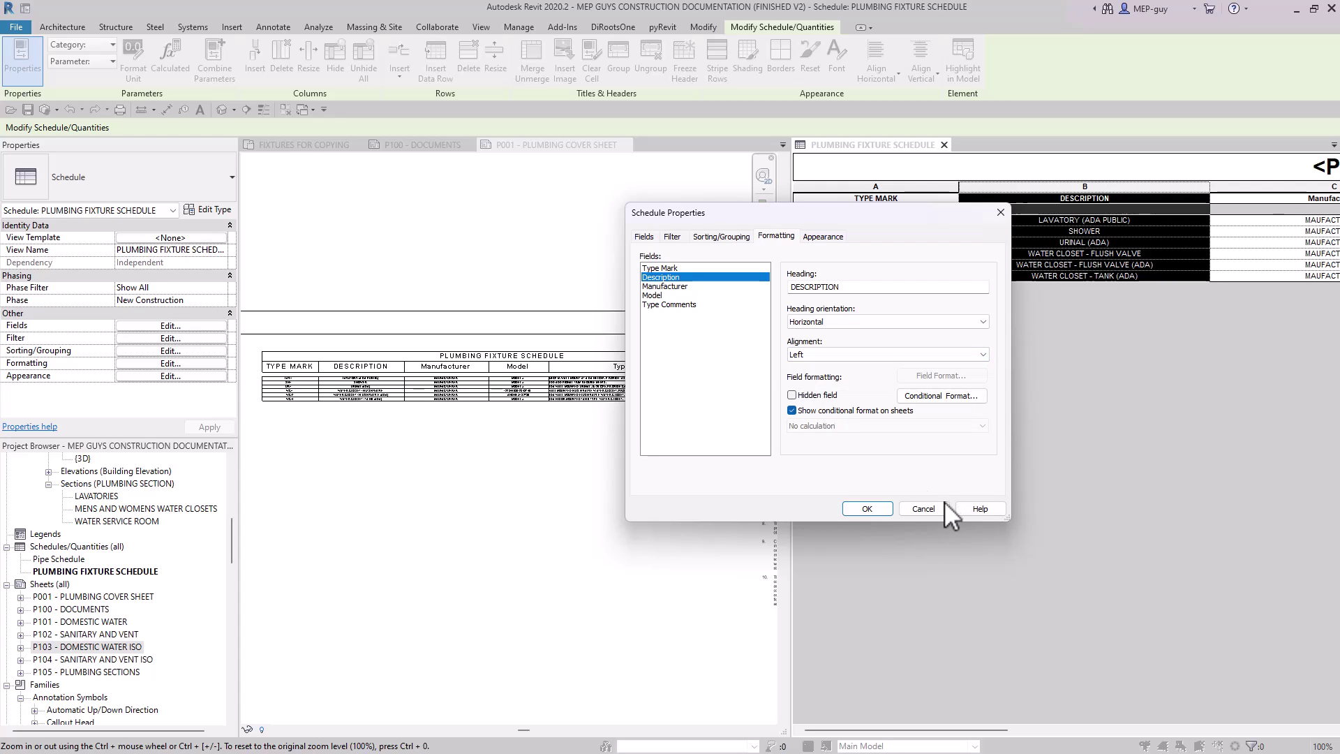
click(867, 509)
scroll(321, 396, up, 5)
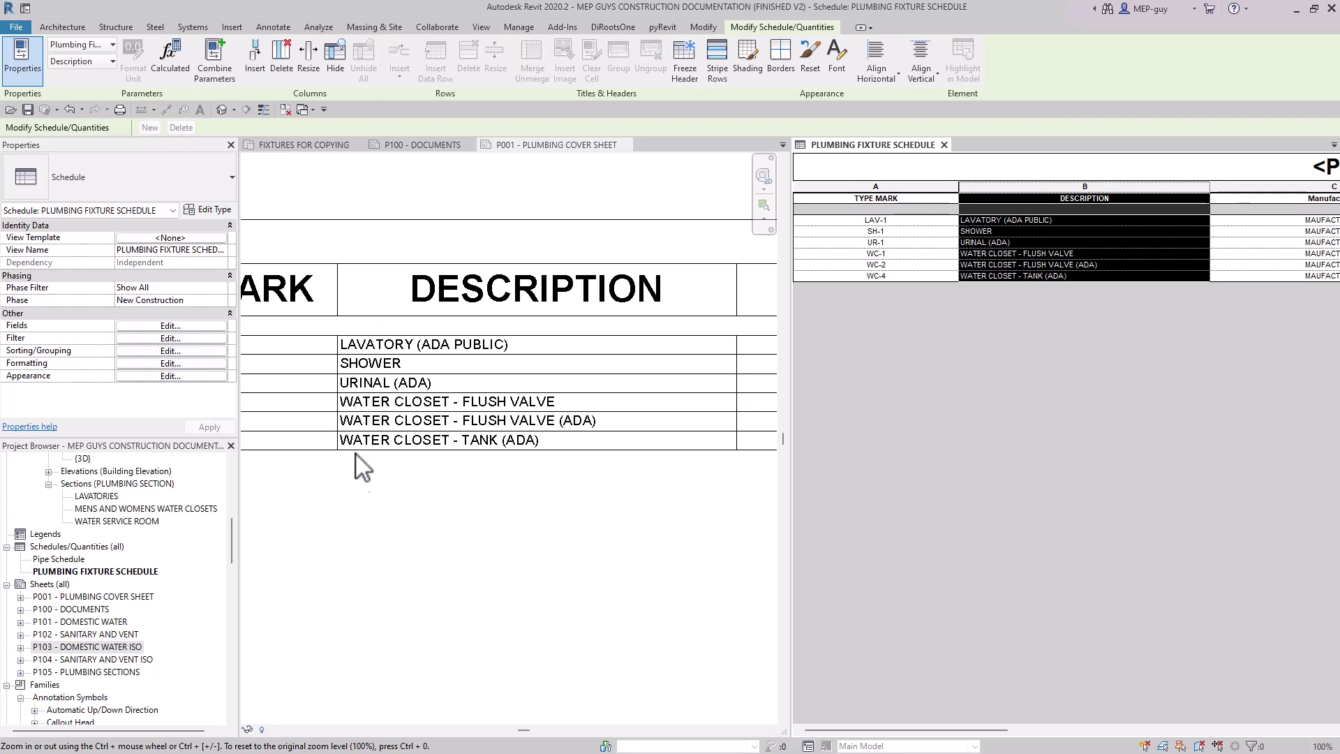
Step: Undo the Description column's alignment change and return to the P001 cover sheet view
click(70, 110)
scroll(415, 424, down, 5)
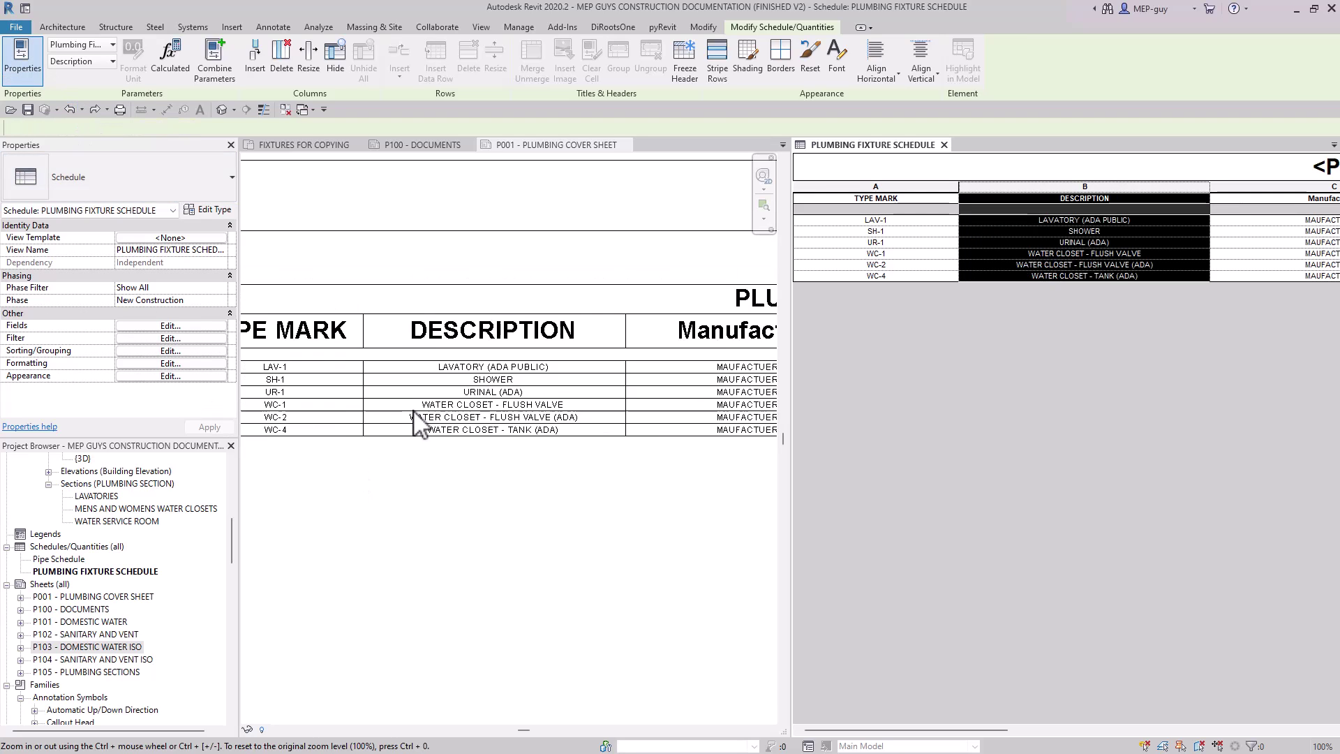
click(569, 474)
mouse_move(569, 474)
middle_down()
mouse_move(598, 488)
mouse_move(558, 476)
middle_up()
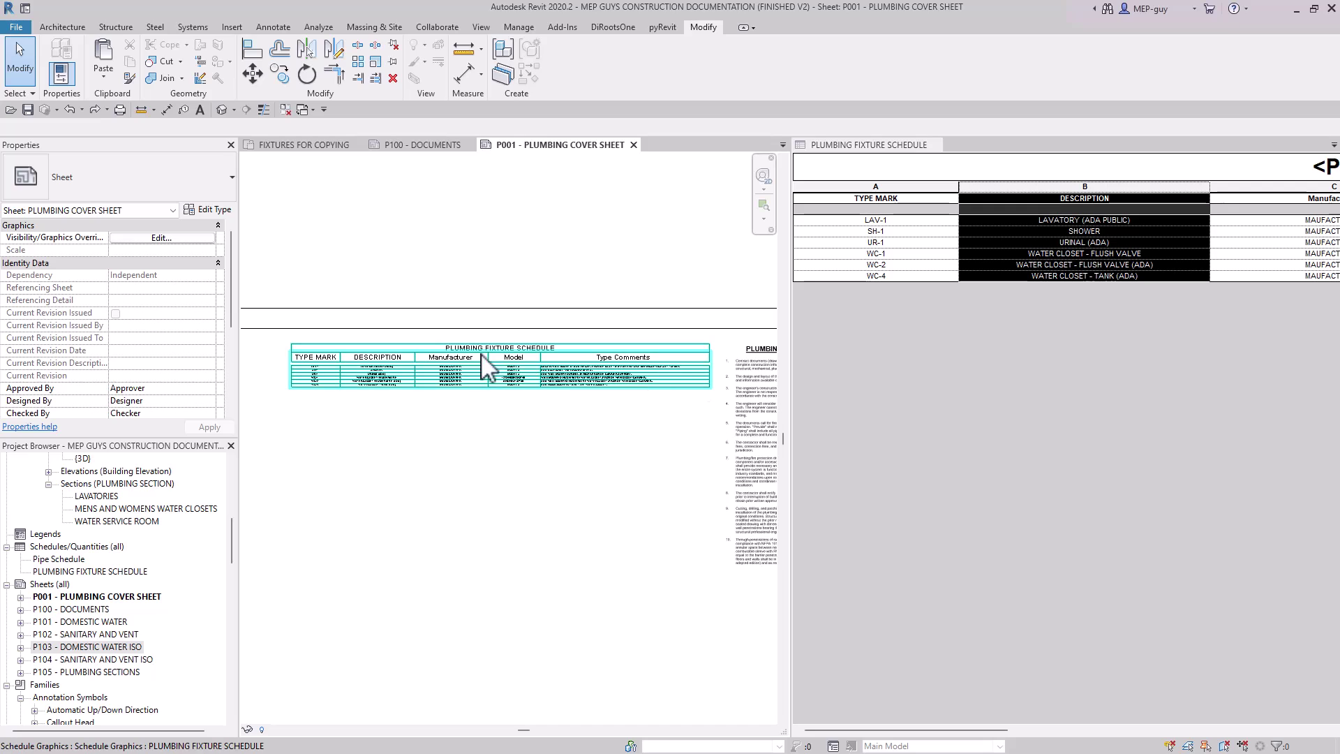
Step: Place a text note beneath the fixture schedule on the cover sheet, spanning its width and reading "PLUMBING FIXTURE NOTES:"
scroll(415, 380, down, 2)
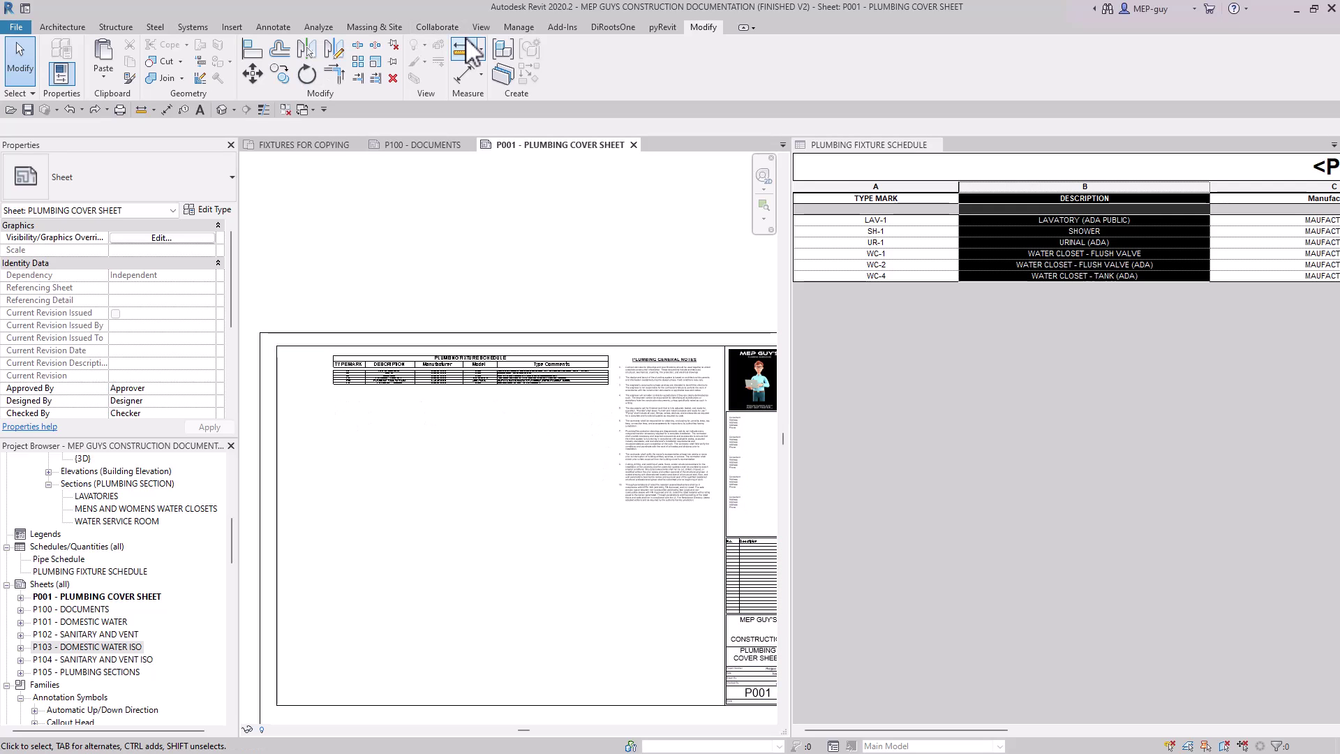
click(274, 27)
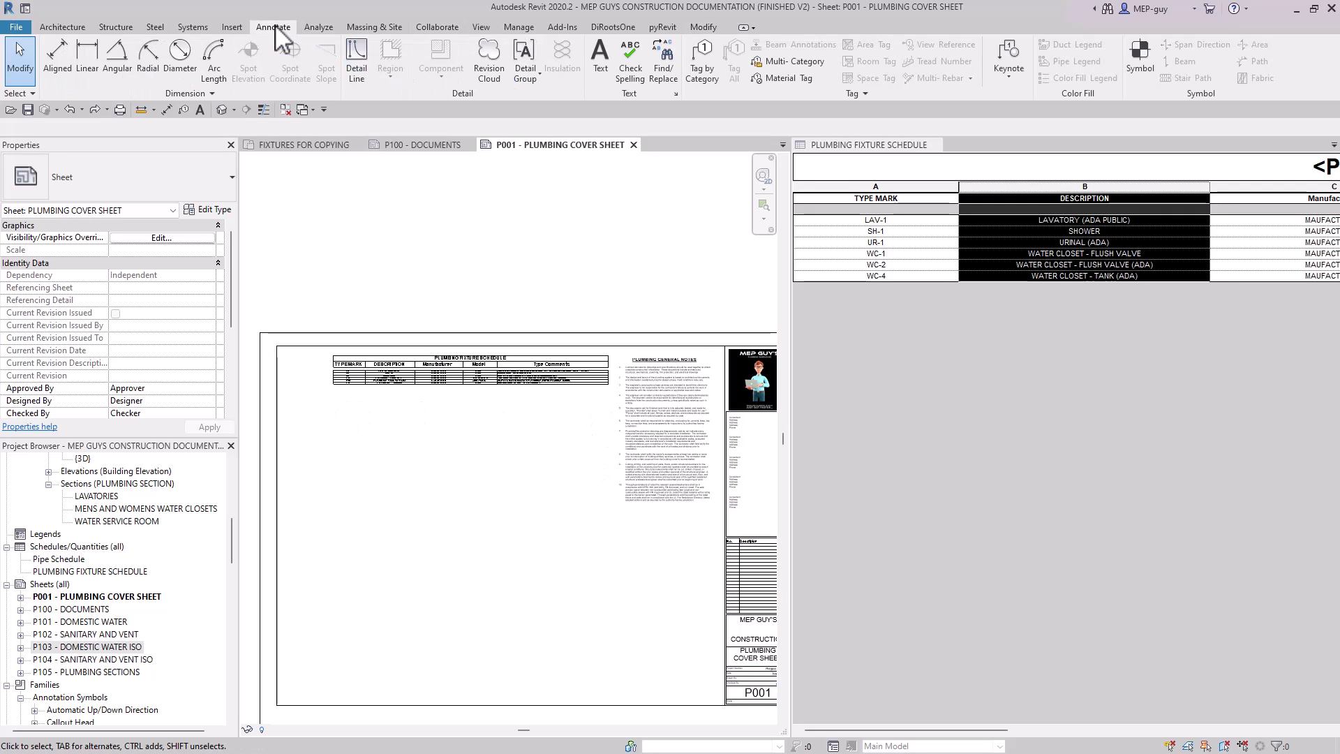
click(600, 56)
scroll(338, 404, up, 1)
scroll(307, 398, up, 1)
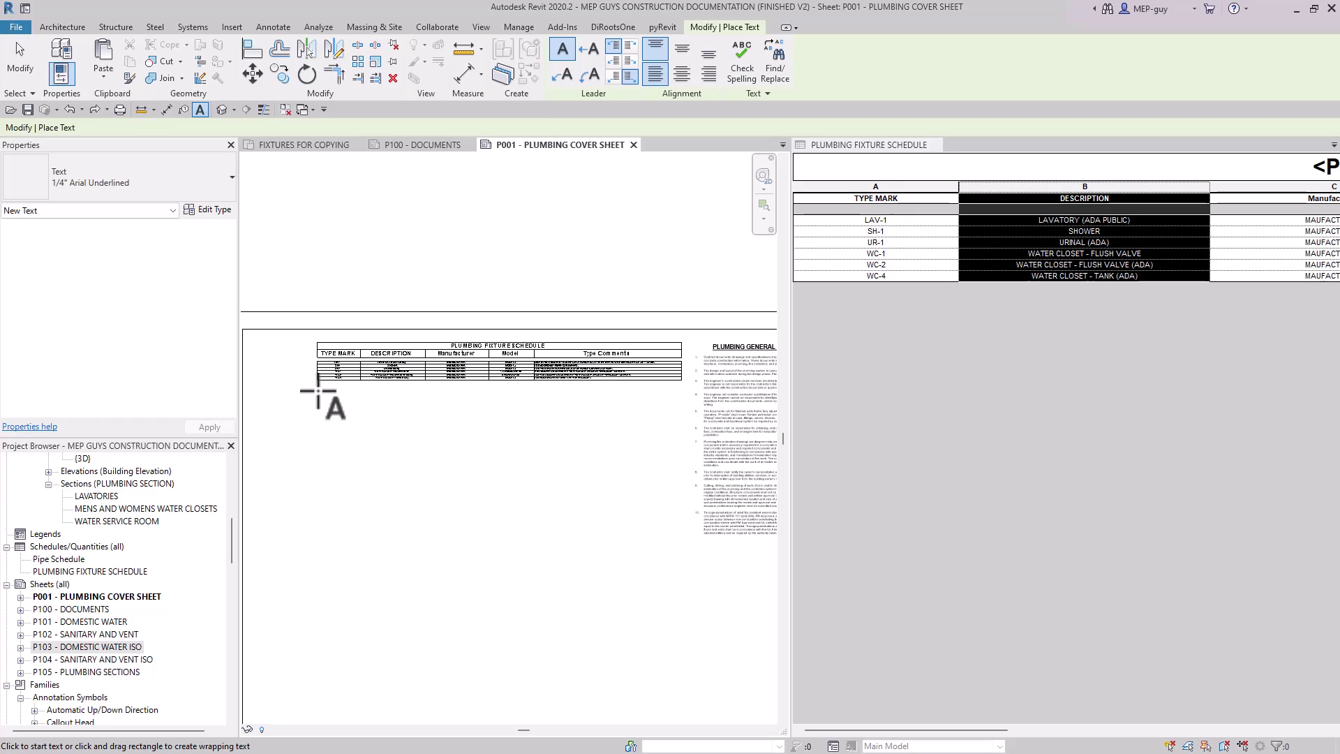
drag(318, 390, 684, 450)
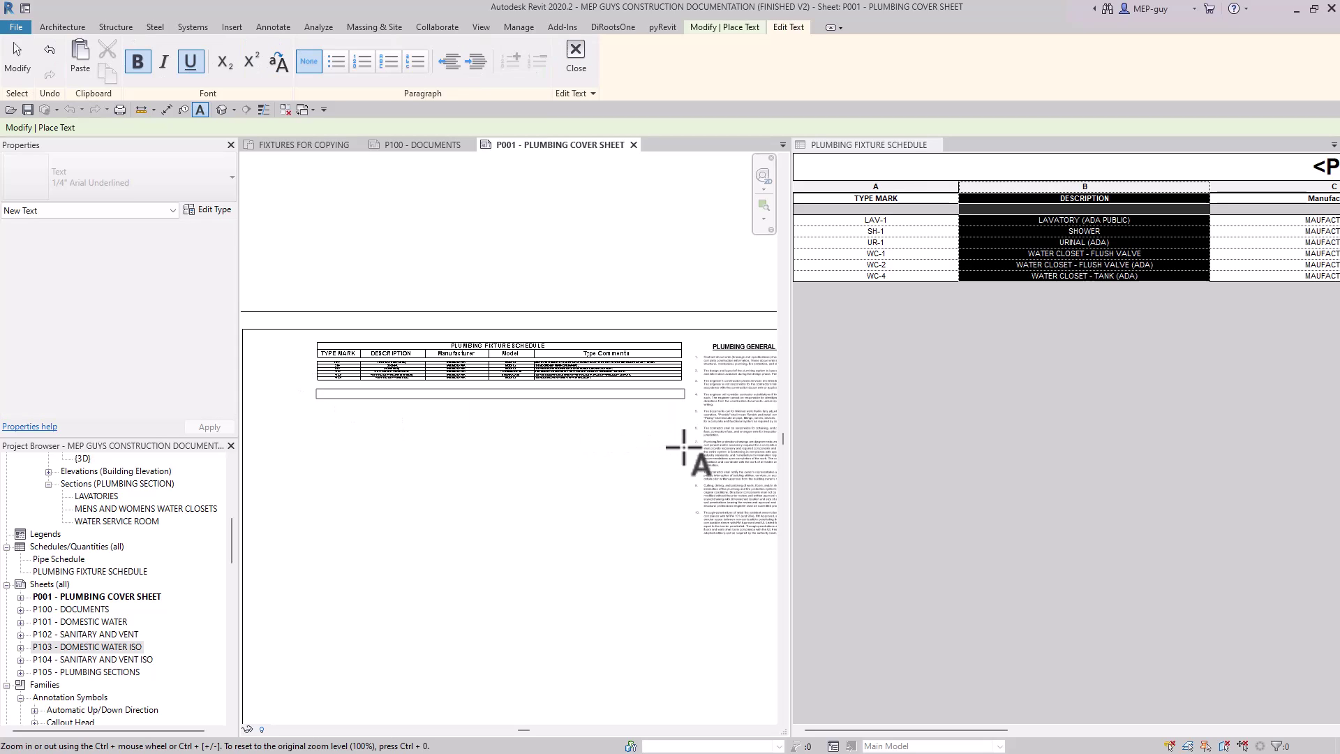
scroll(307, 371, up, 5)
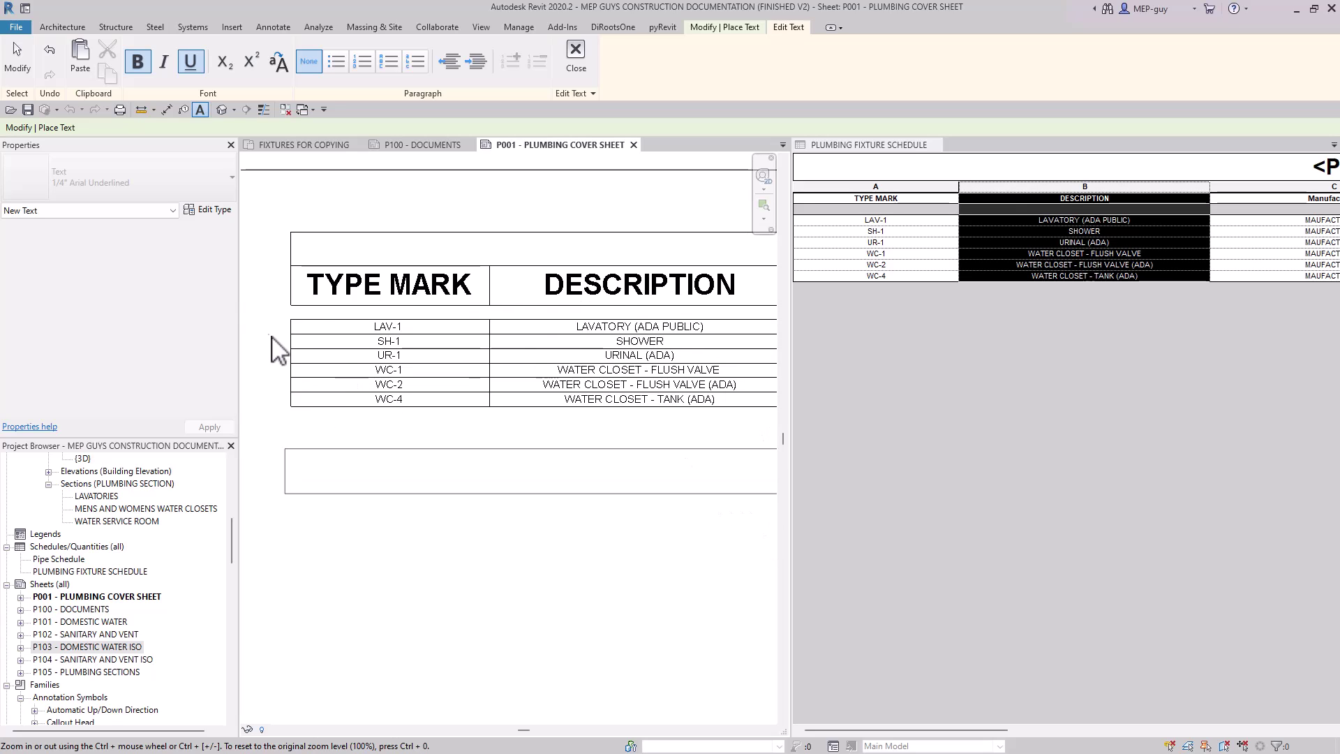
text(PLUMBING )
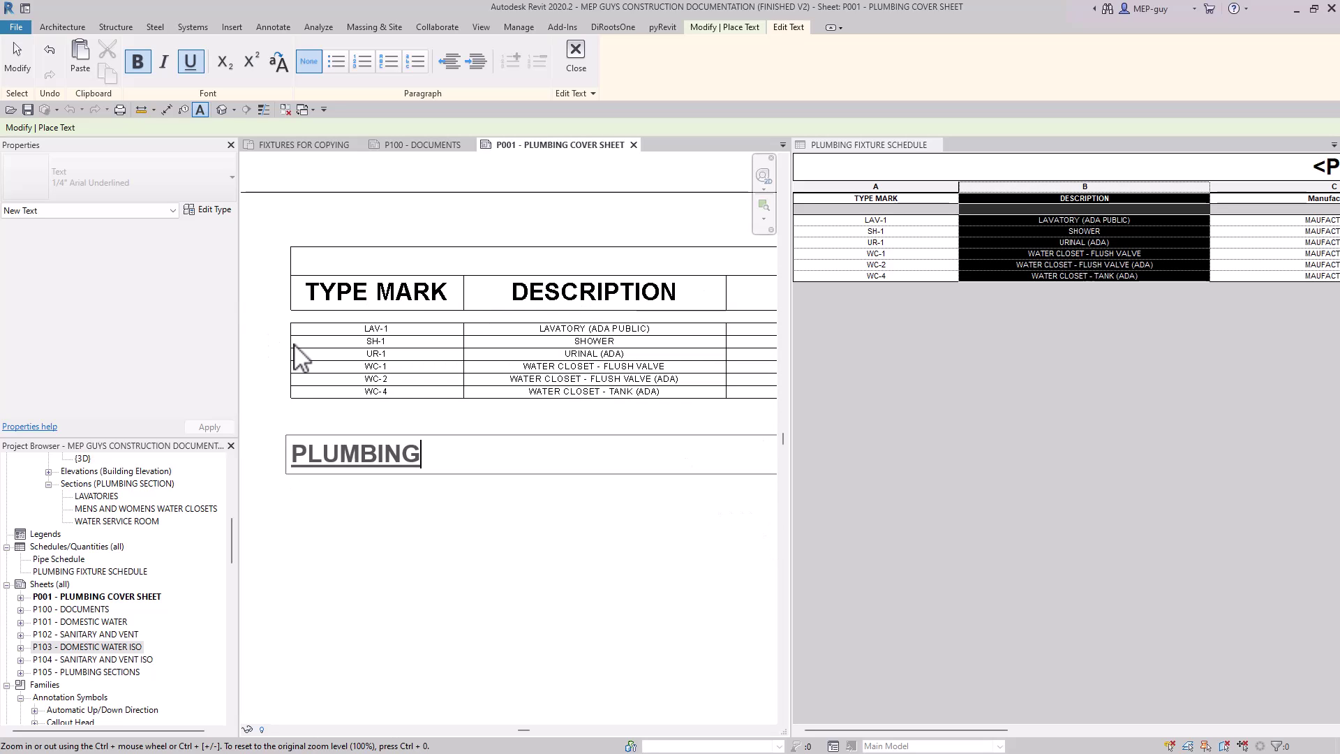
text(FIXTURE NOTES:)
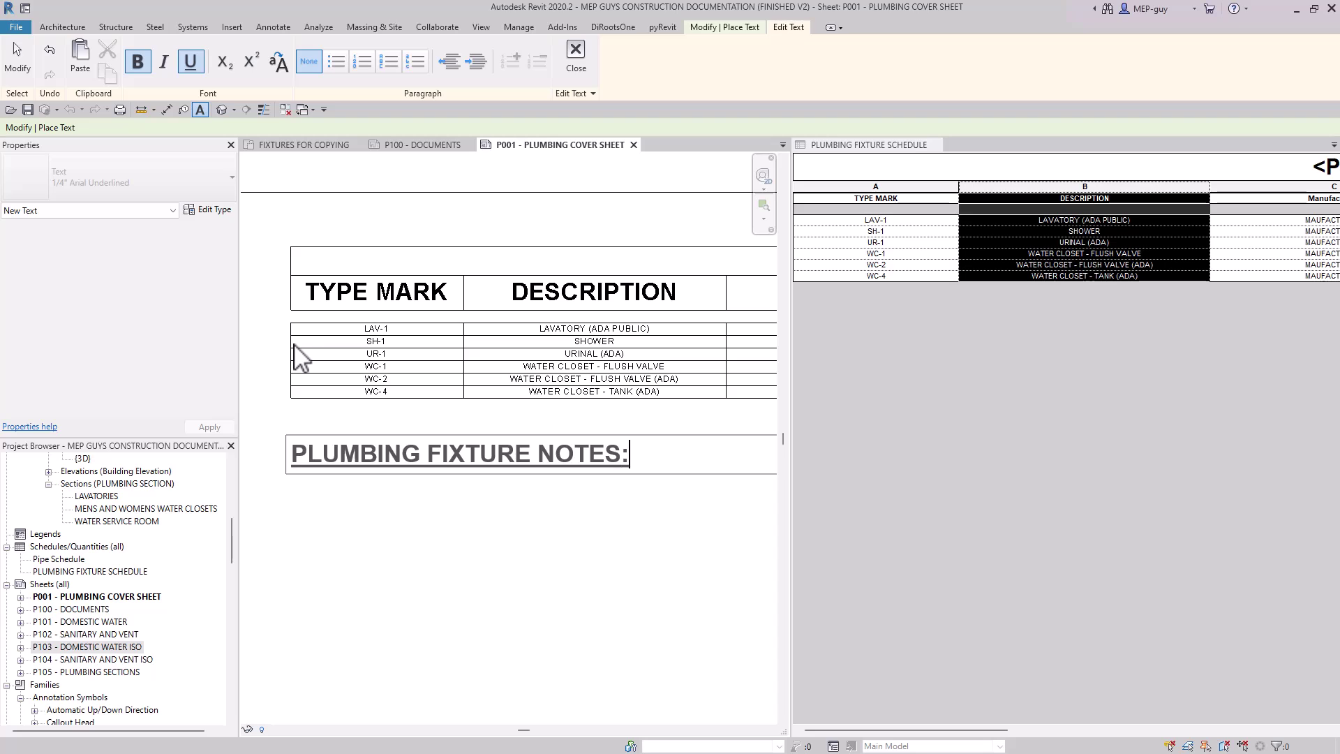
click(397, 394)
scroll(374, 419, down, 3)
key(Escape)
key(Escape)
Step: Change the "PLUMBING FIXTURE NOTES:" text note to the 1/8" Arial type and underline its heading text
scroll(432, 411, up, 3)
click(422, 403)
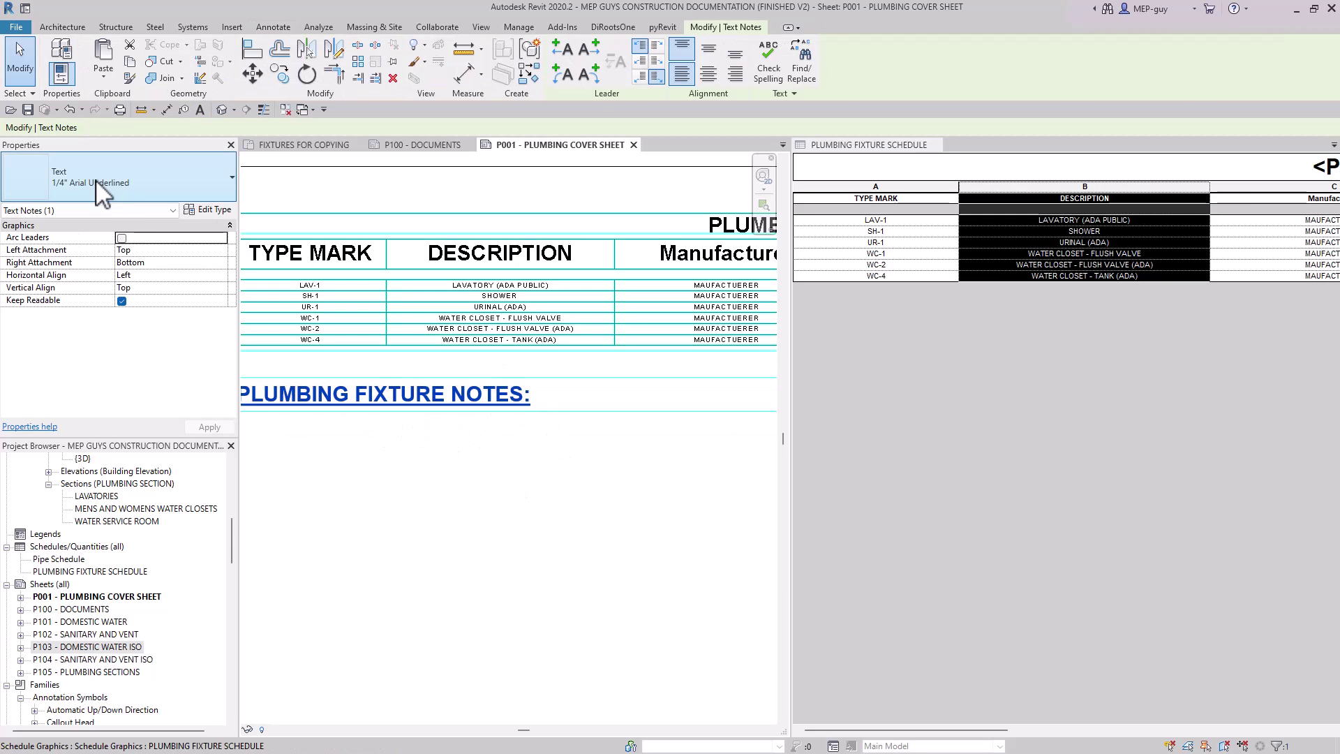
click(167, 185)
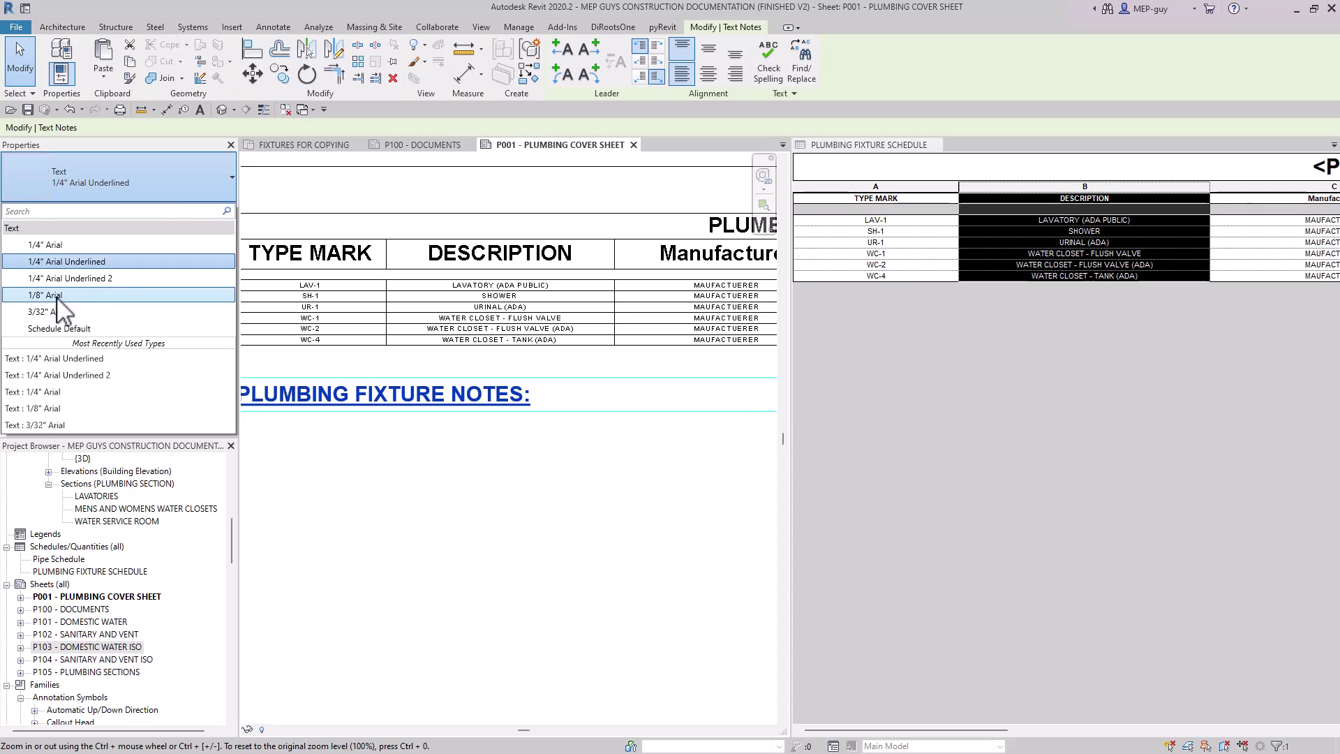
click(56, 304)
double_click(318, 397)
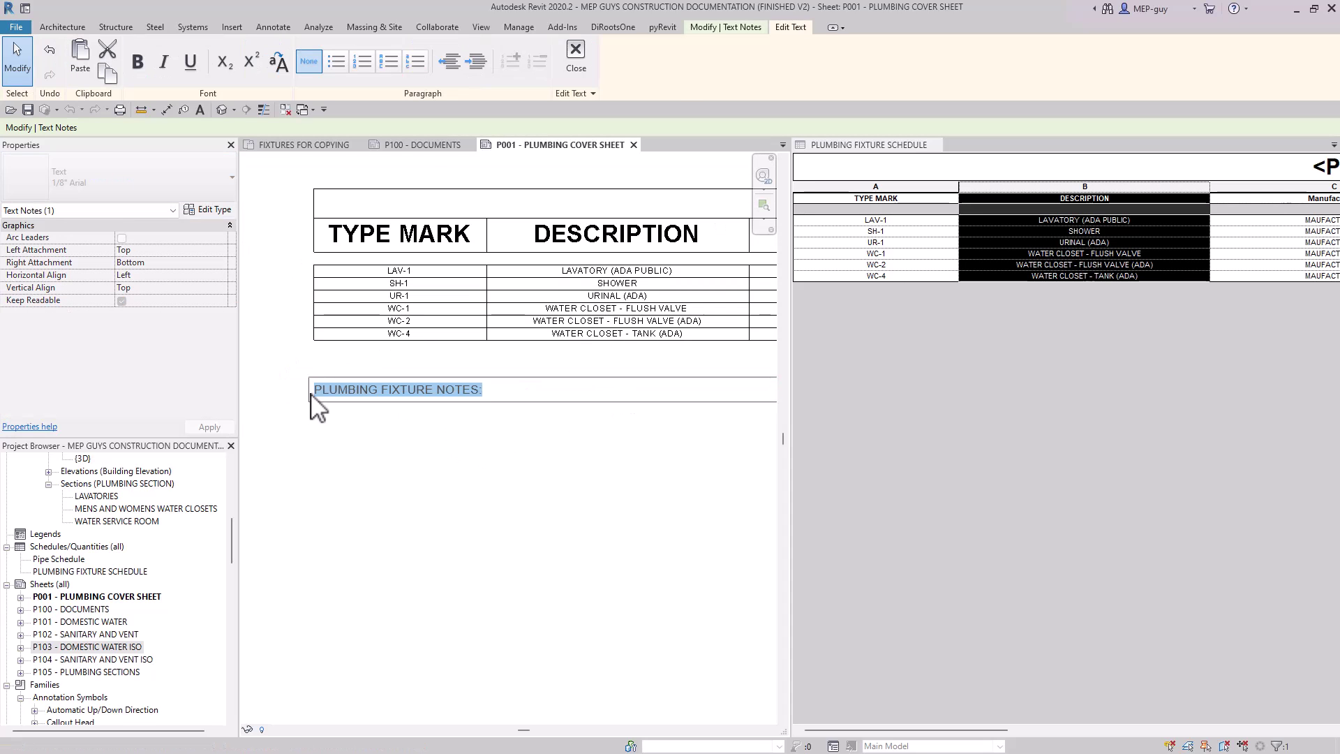
click(446, 467)
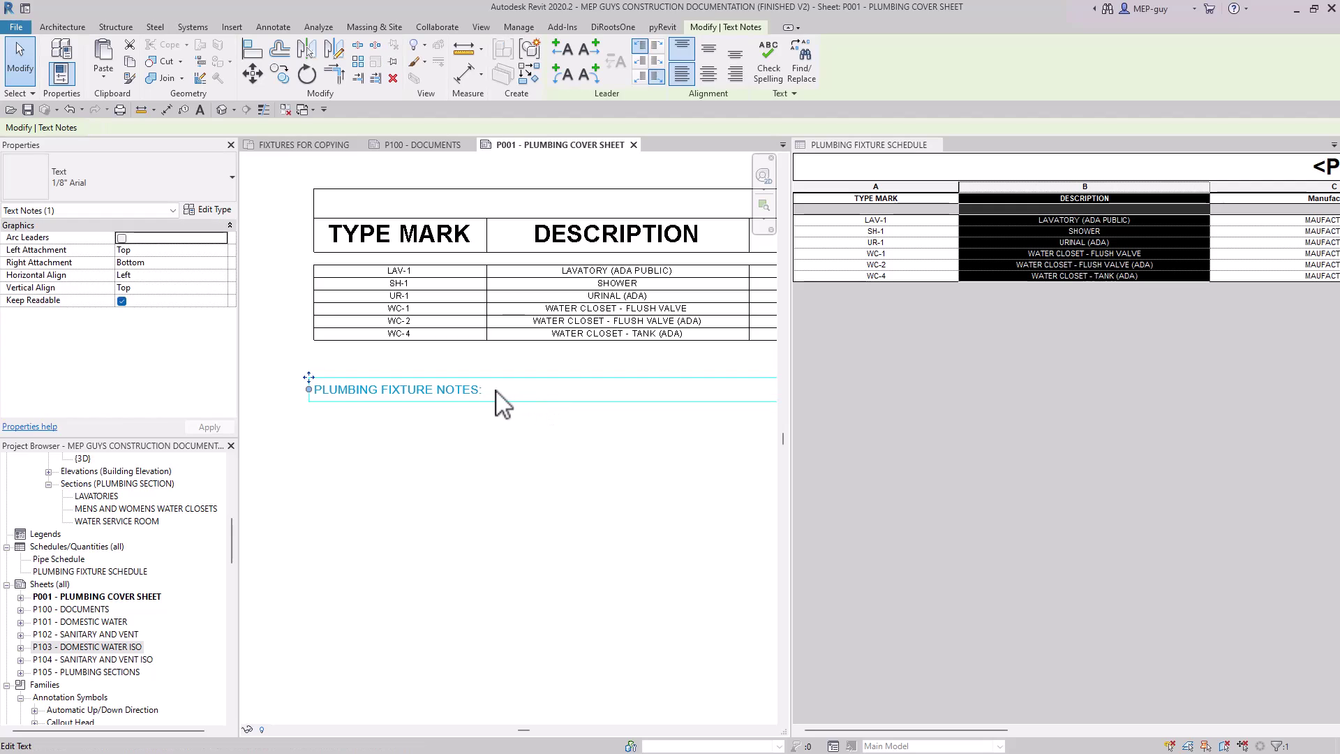
double_click(496, 392)
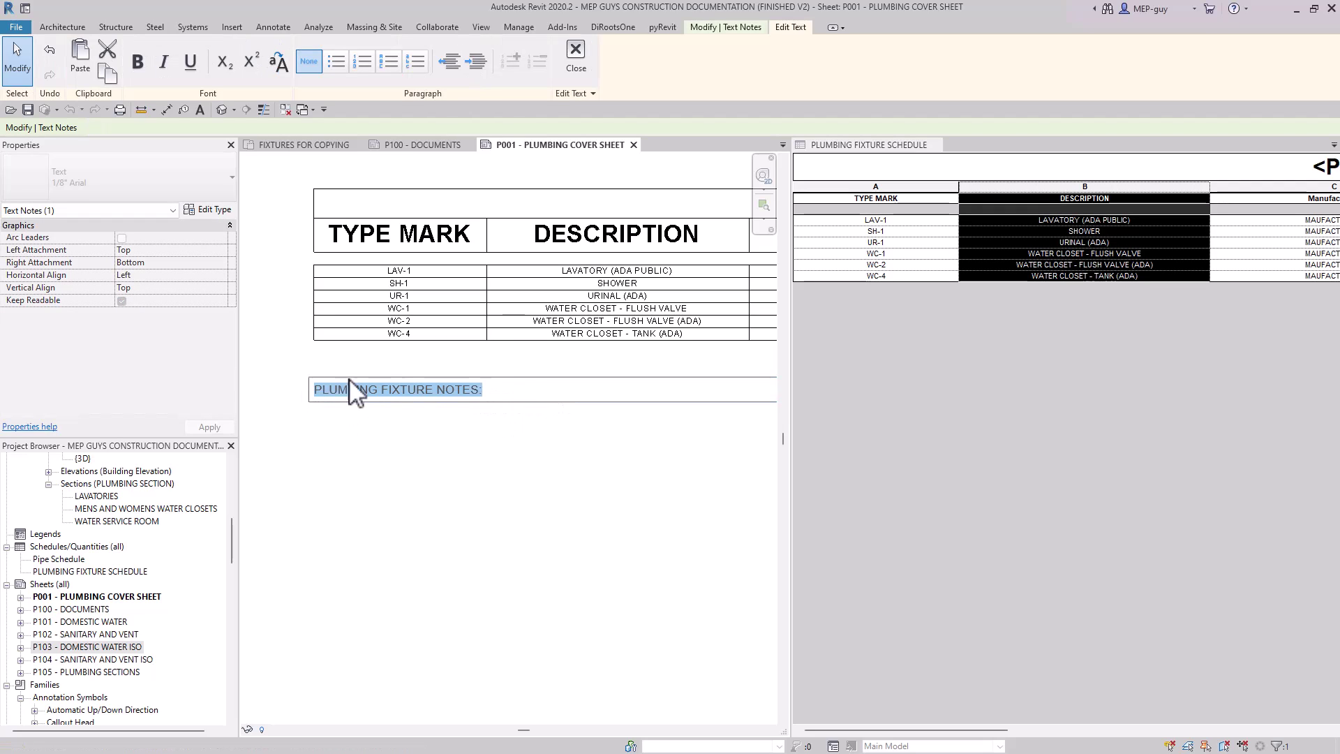
click(193, 69)
click(463, 449)
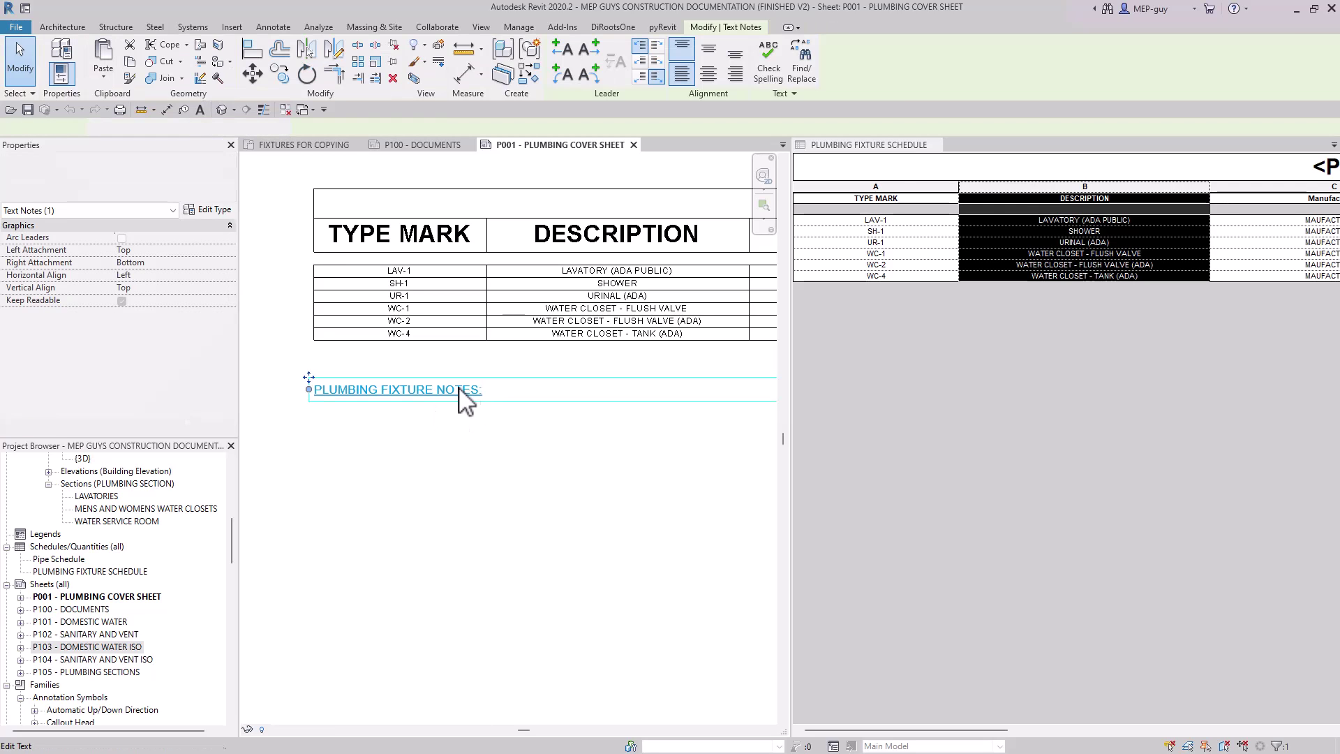
Step: Start a numbered list under the notes heading with "Note 1" as its first item, without underlining
click(515, 399)
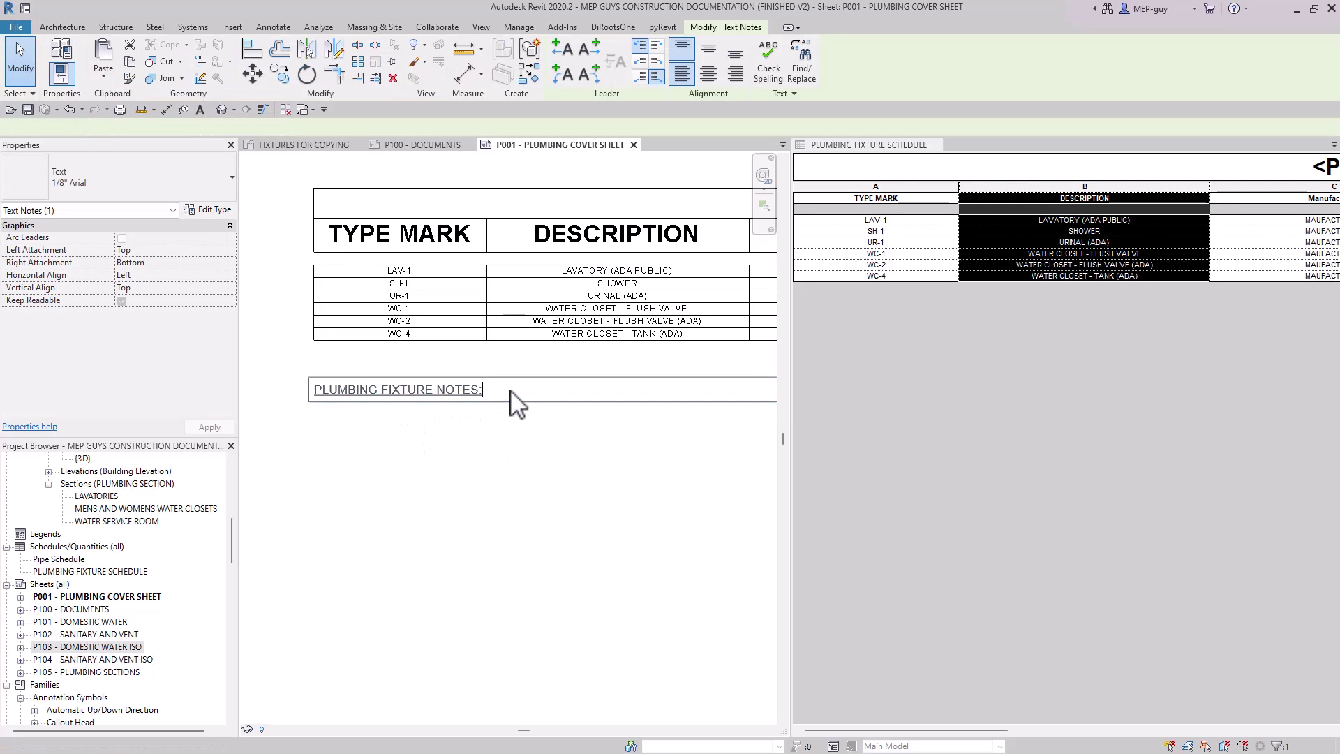
key(Return)
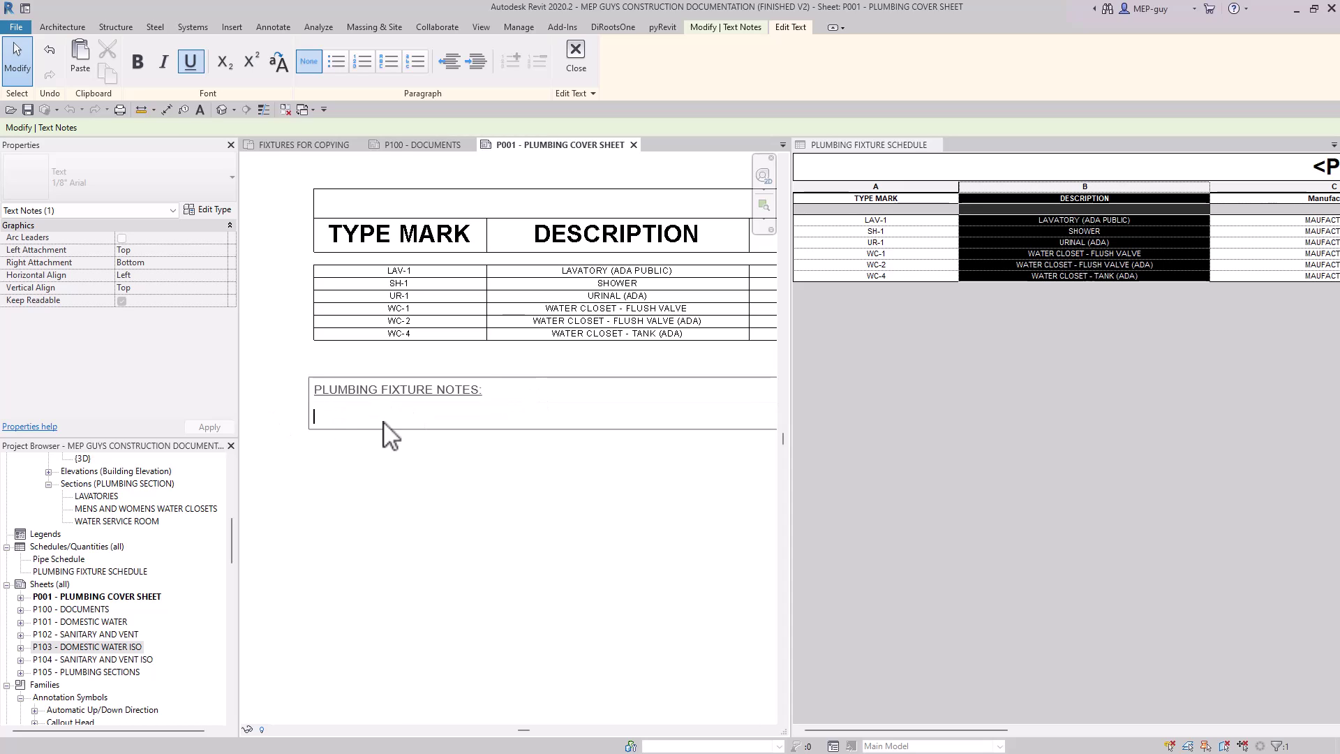
click(362, 64)
text(n)
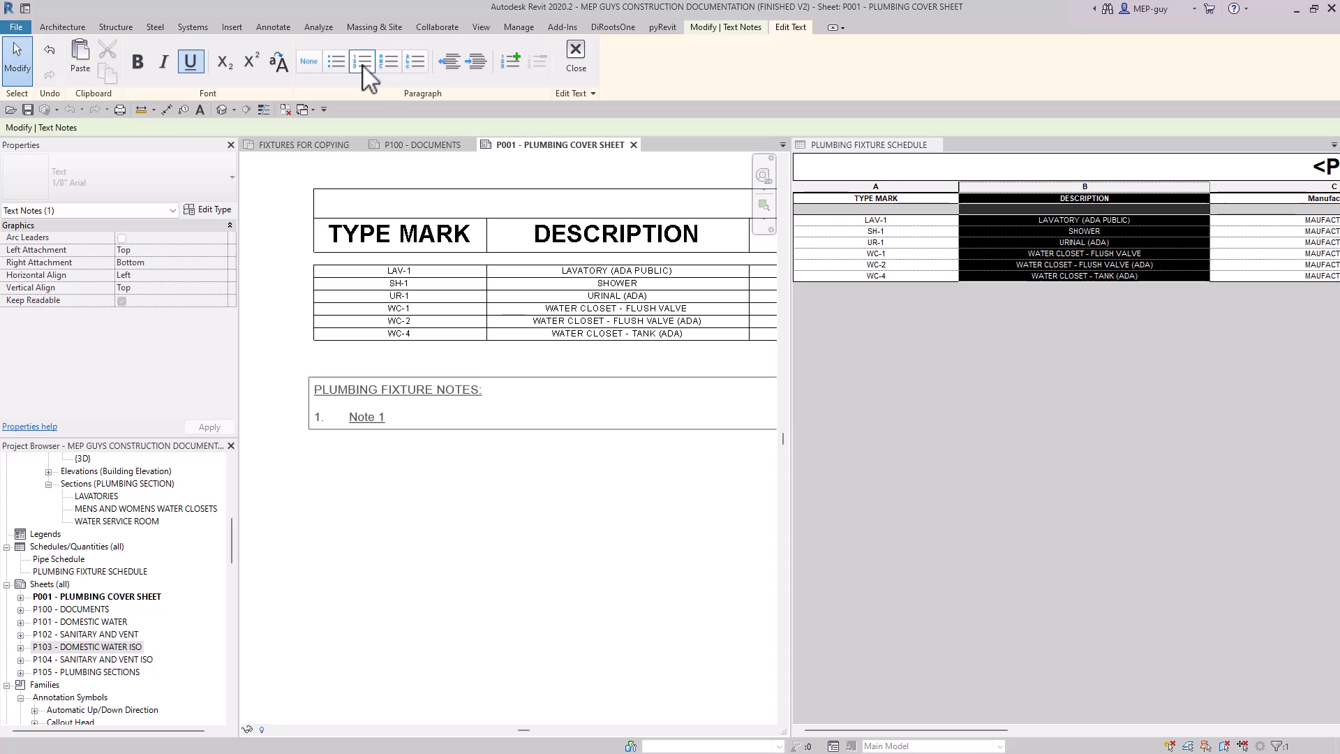
drag(381, 416, 353, 417)
click(190, 62)
click(423, 418)
Step: Add "Note 2" and "Note 3" to the numbered fixture notes list and finish editing the note
key(Return)
text(Note 2)
key(Return)
text(Note 3)
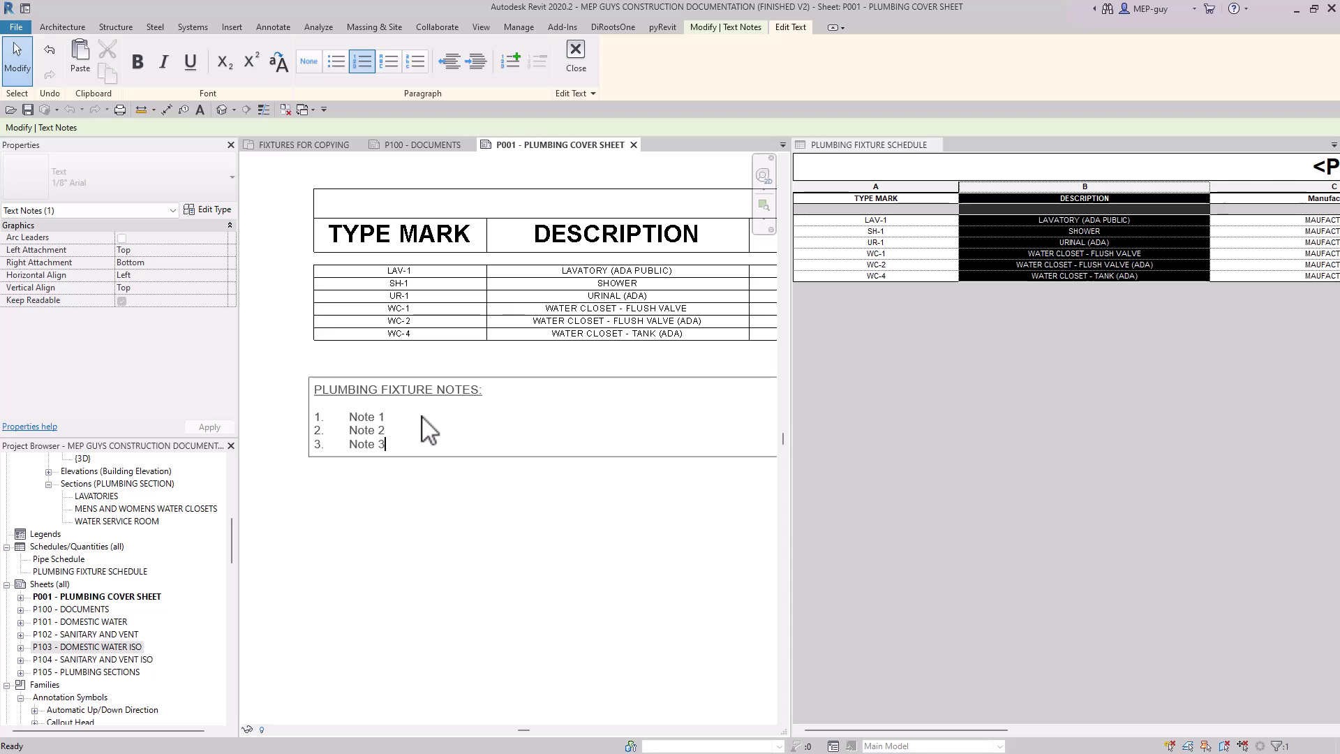
click(328, 493)
scroll(392, 463, down, 3)
click(307, 449)
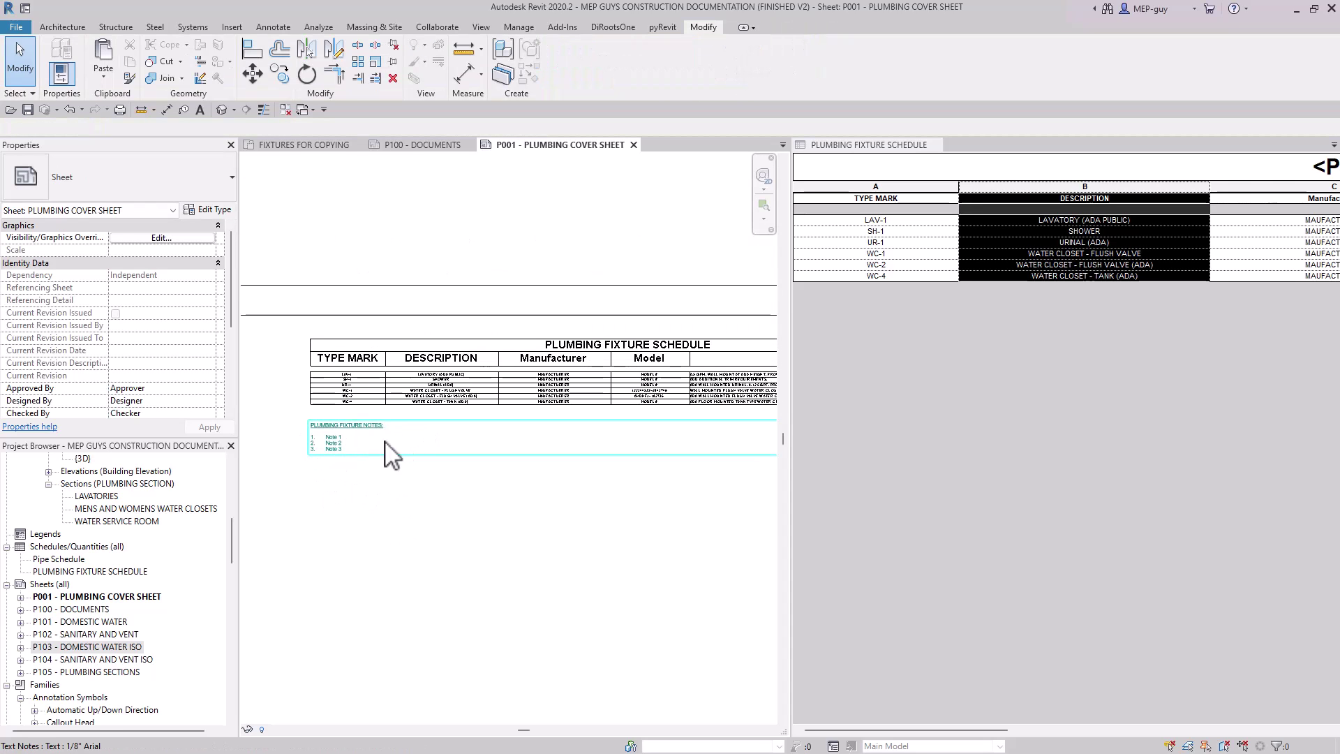
Step: Widen the cover sheet view beside the schedule view to show the full schedule and its notes
scroll(320, 453, down, 2)
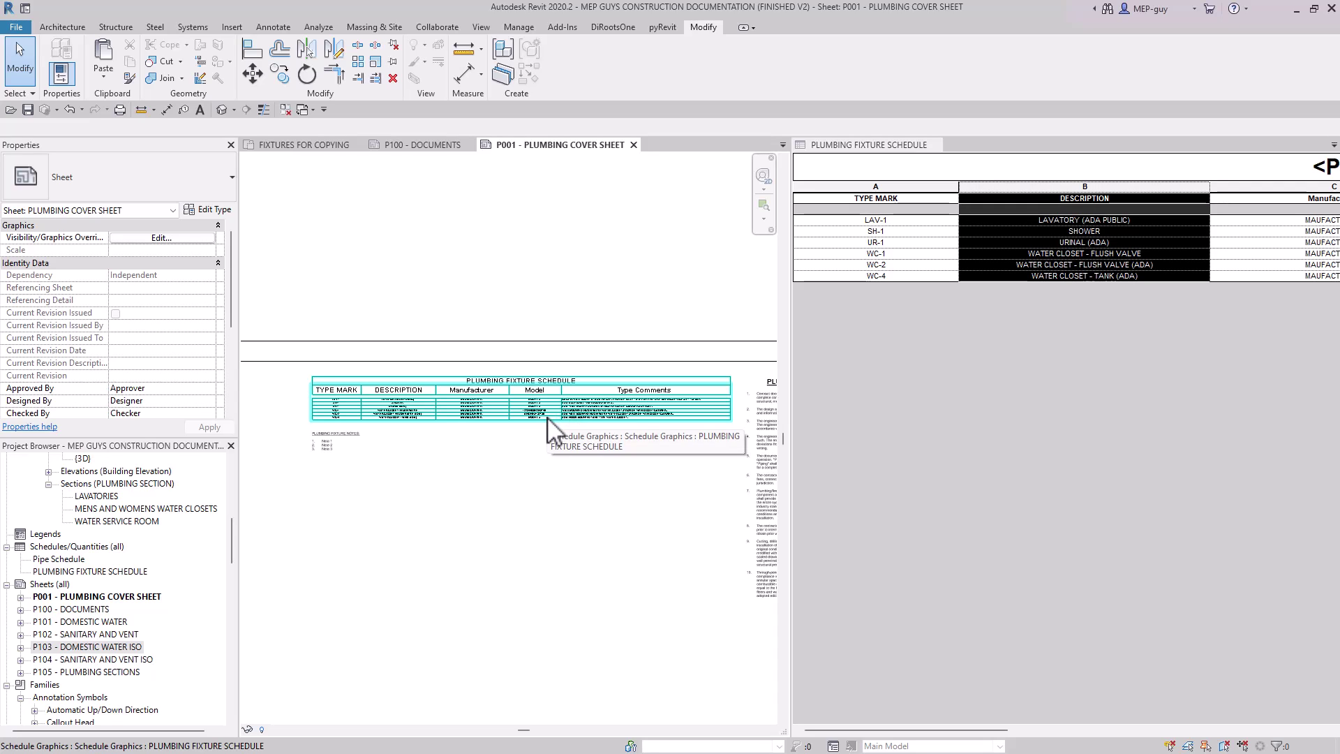
scroll(649, 410, up, 3)
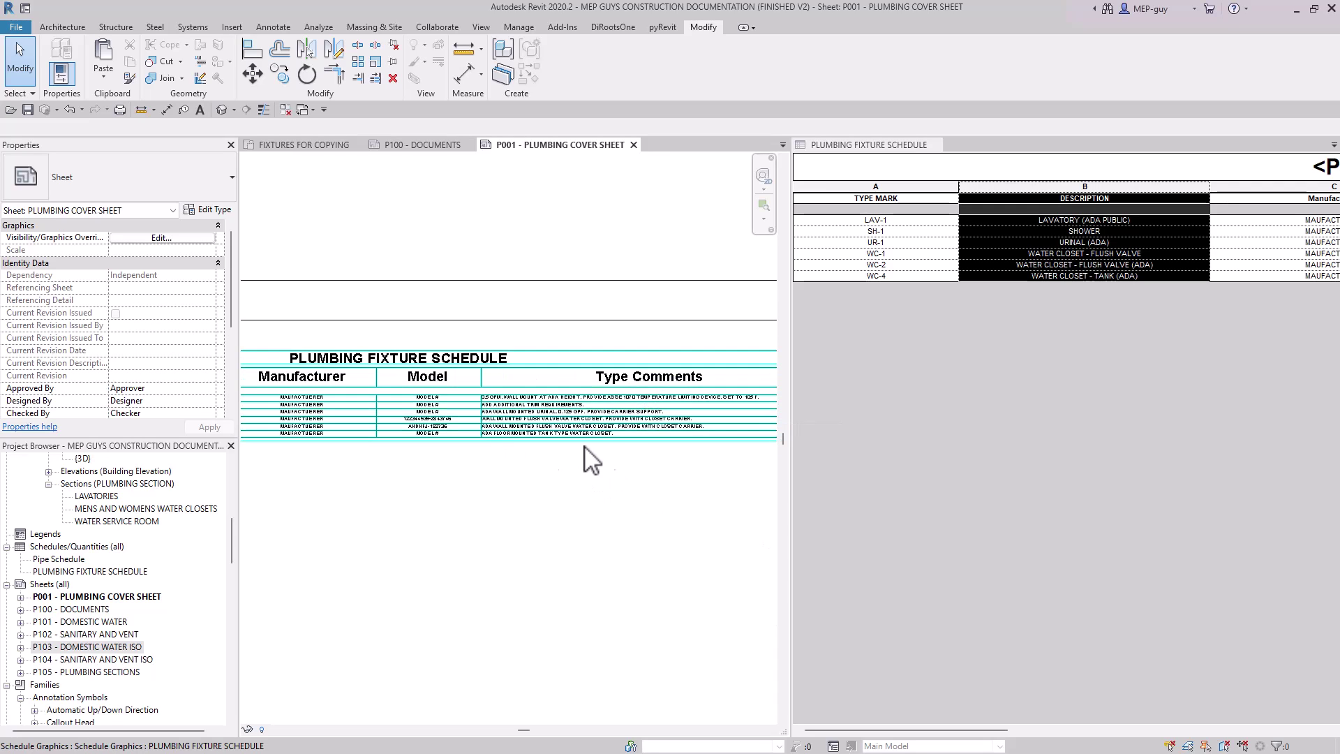
scroll(631, 408, down, 2)
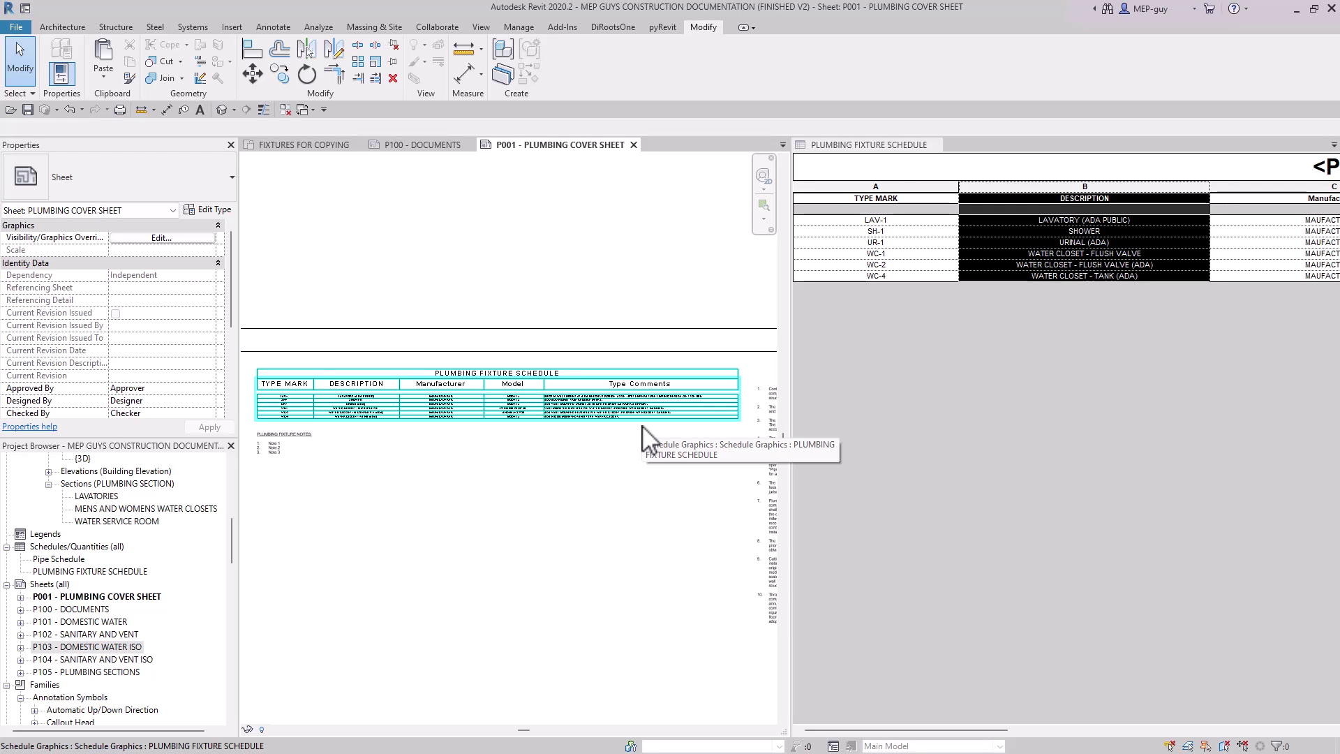
drag(791, 343, 975, 346)
scroll(566, 374, up, 3)
scroll(482, 407, down, 2)
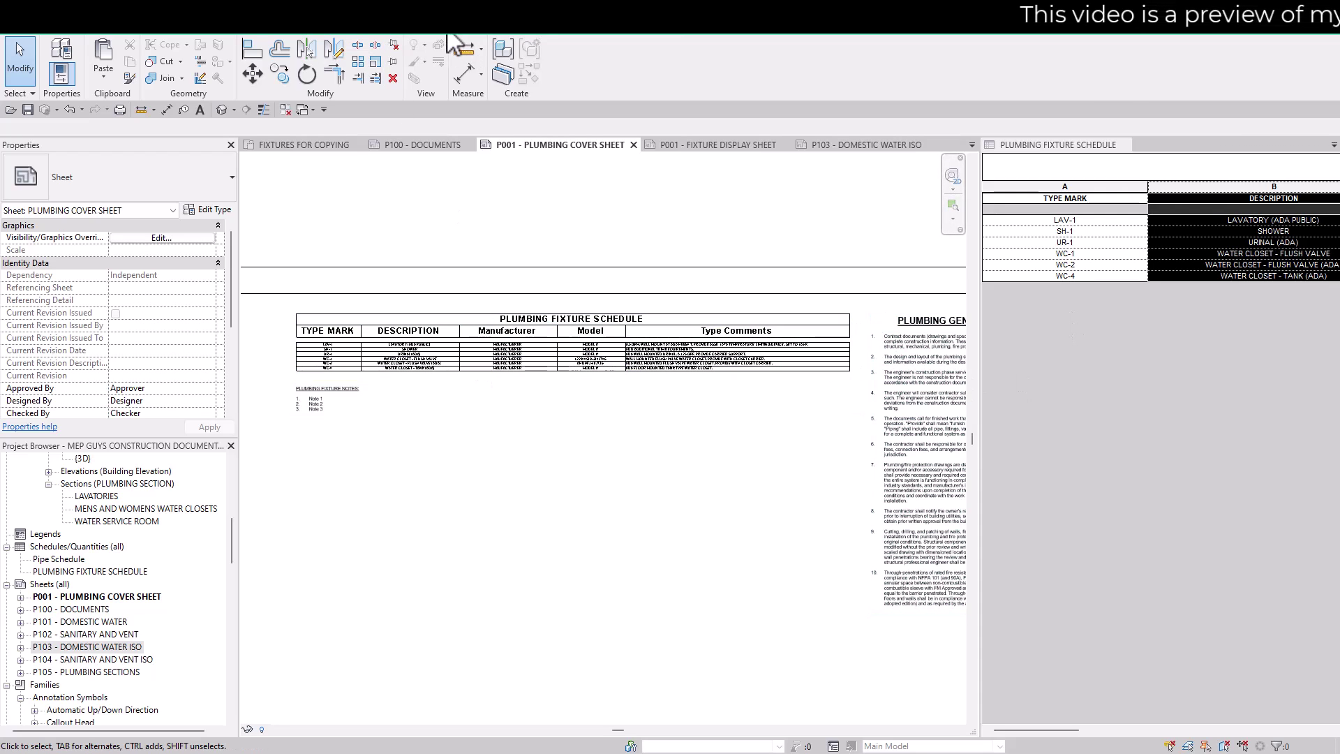
Step: Add a new project parameter named PLUMBING FIXTURE NOTES and make it a type parameter
click(529, 29)
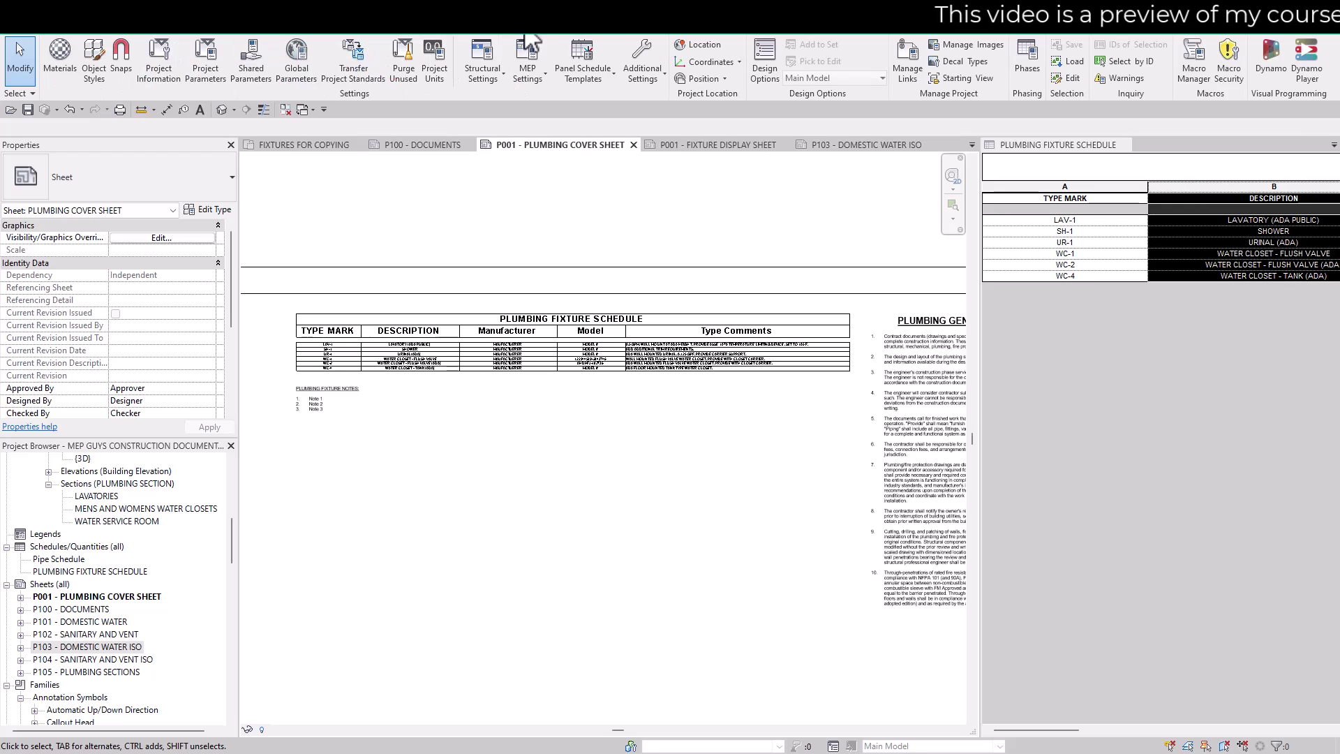
click(201, 64)
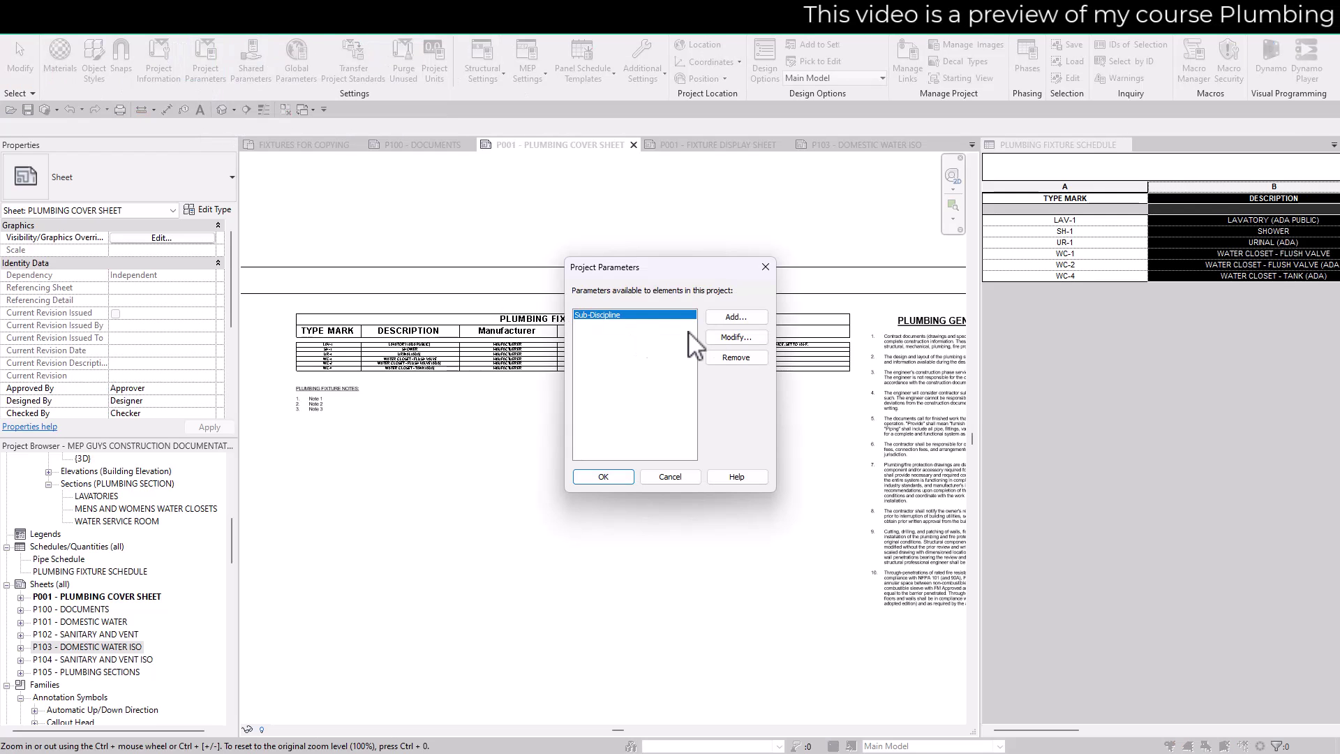
click(752, 316)
text(PLUMBING FIXTURE NOTES)
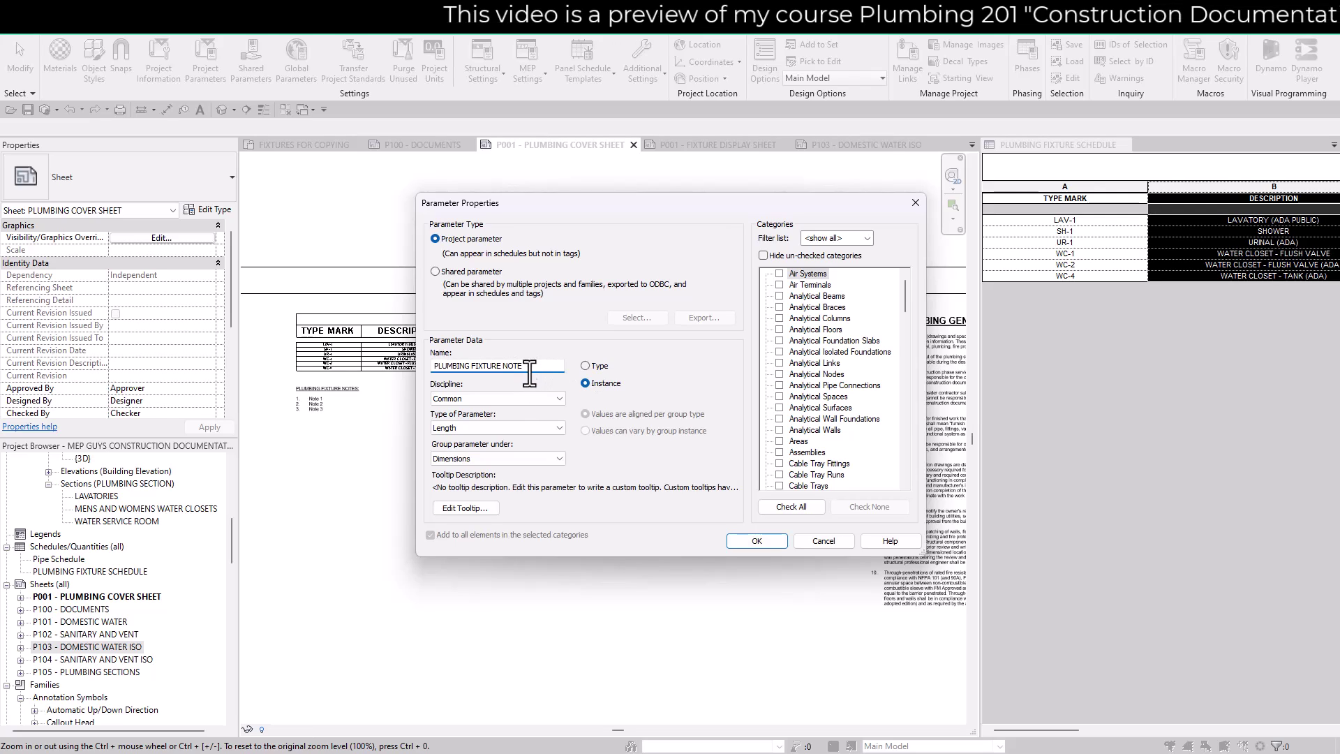
click(585, 366)
Step: Assign the new project parameter to the Plumbing Fixtures category
click(802, 363)
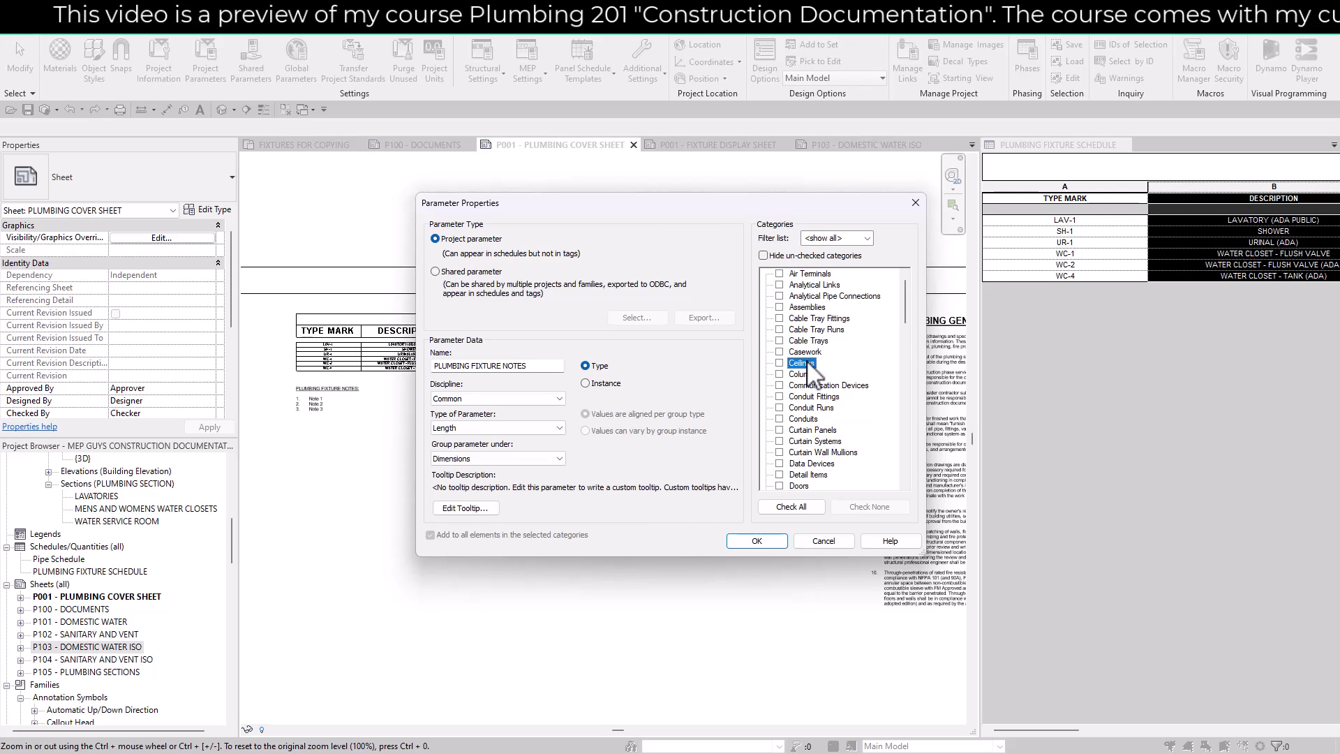
scroll(829, 383, down, 1)
key(p)
scroll(809, 432, down, 2)
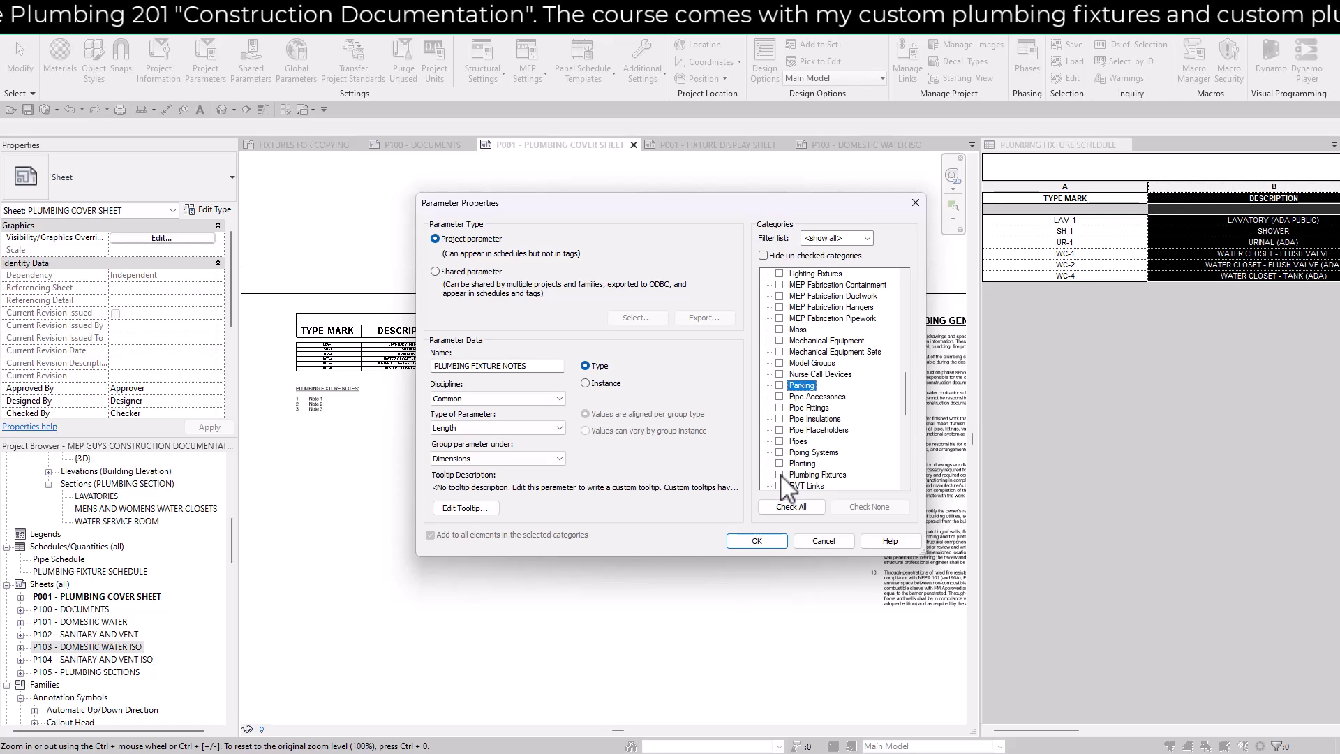
click(780, 475)
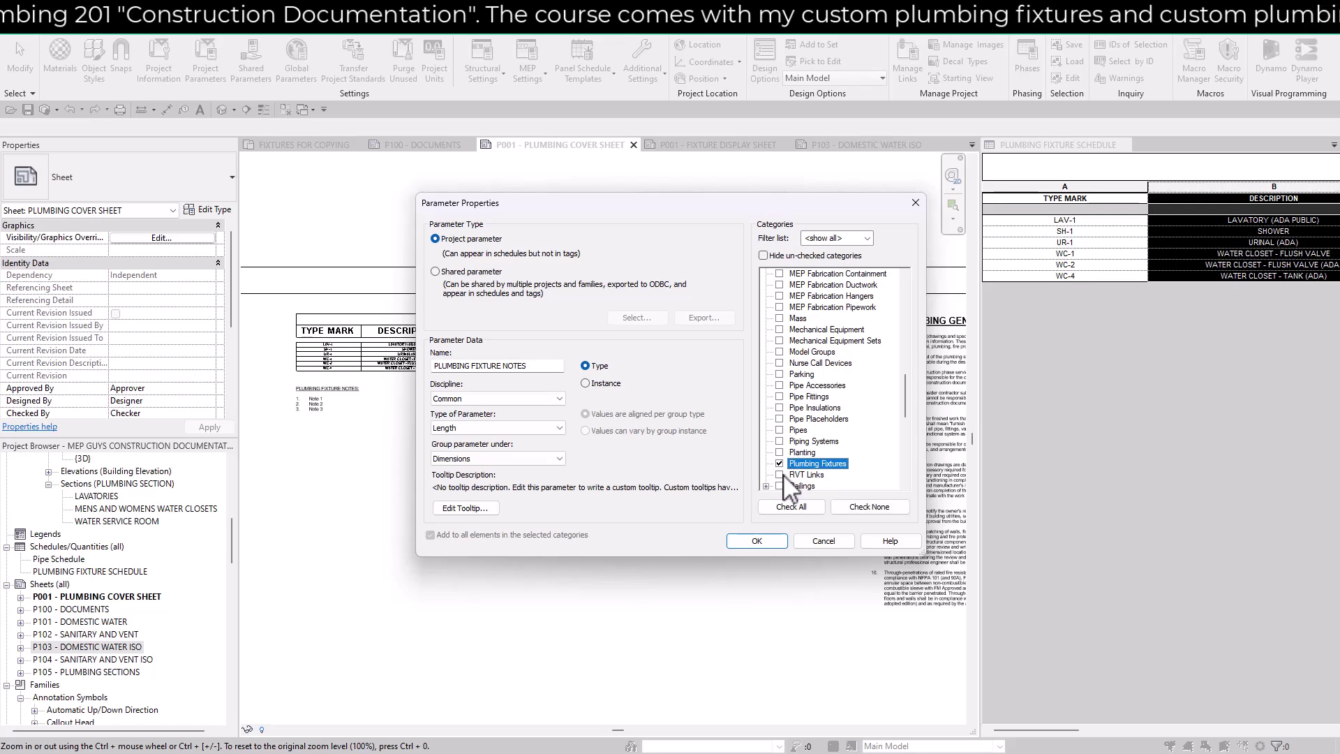
Step: Set the PLUMBING FIXTURE NOTES parameter's type of parameter to Multiline Text and accept the project parameters
click(486, 429)
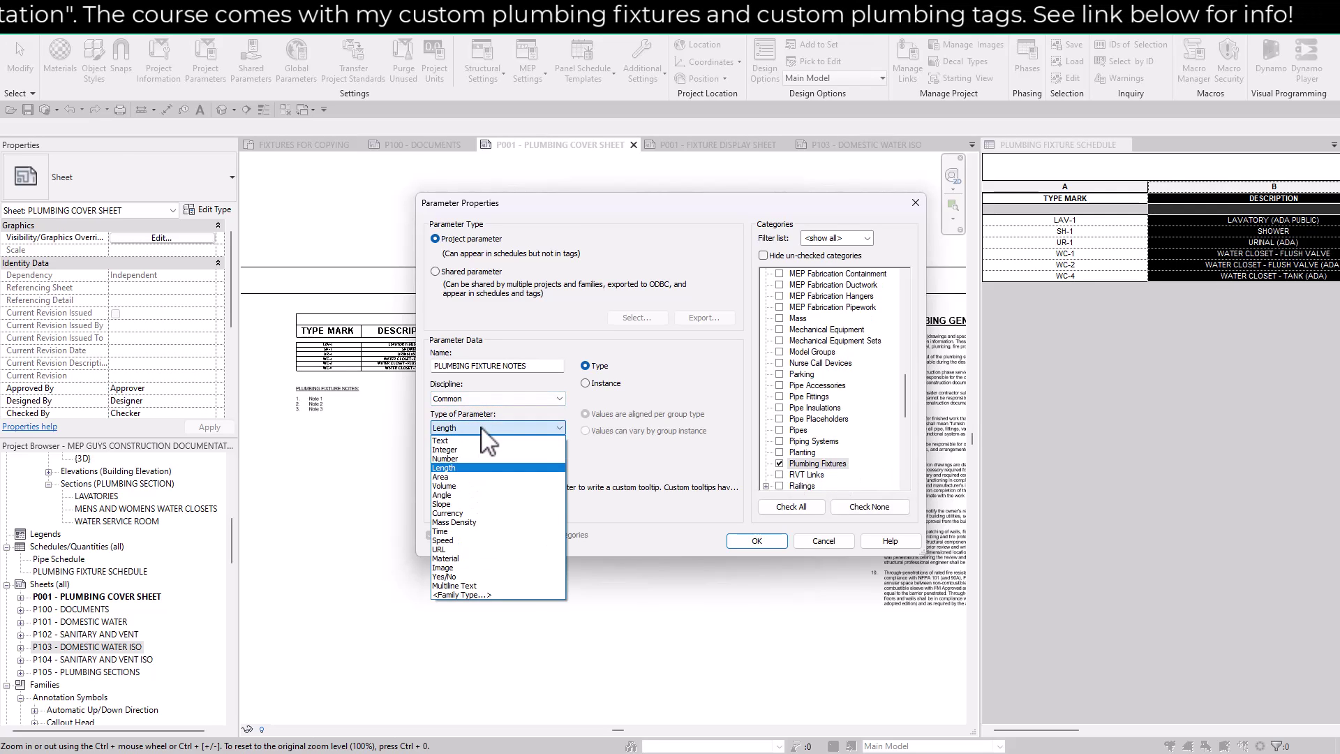
click(463, 586)
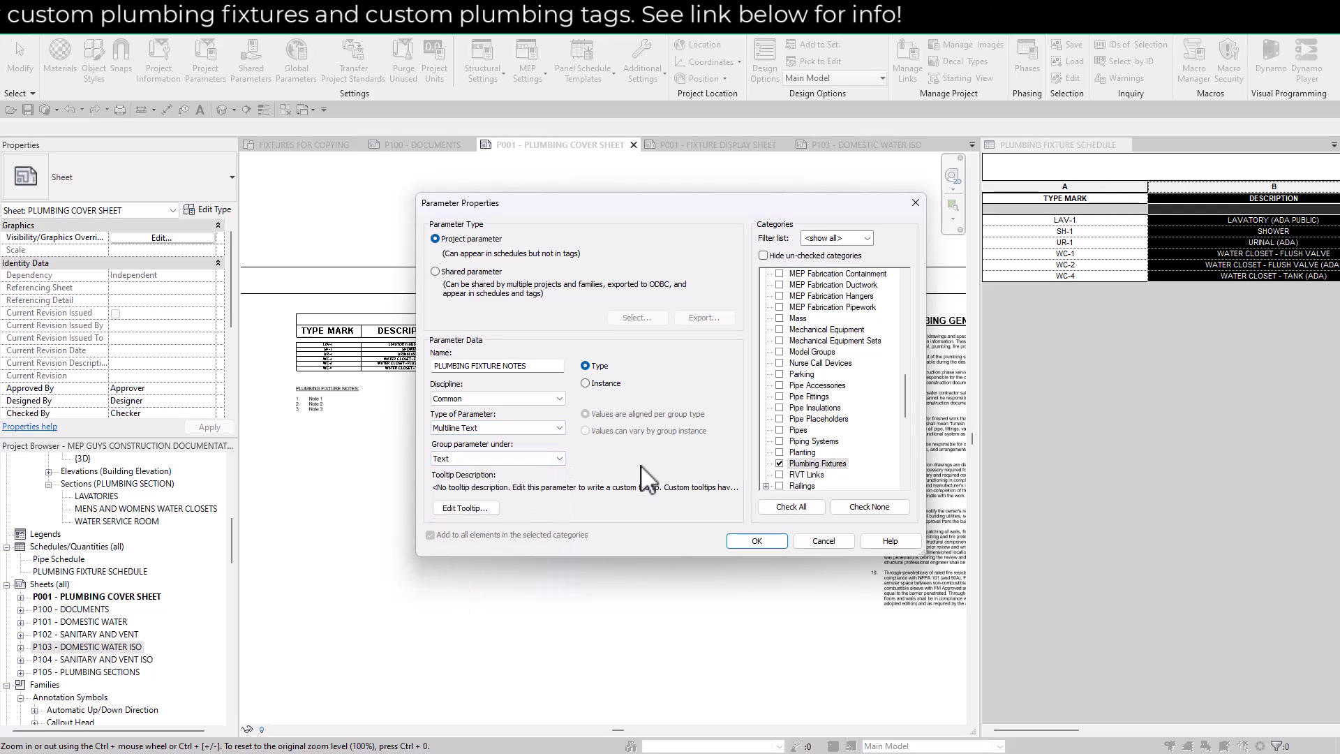
click(759, 540)
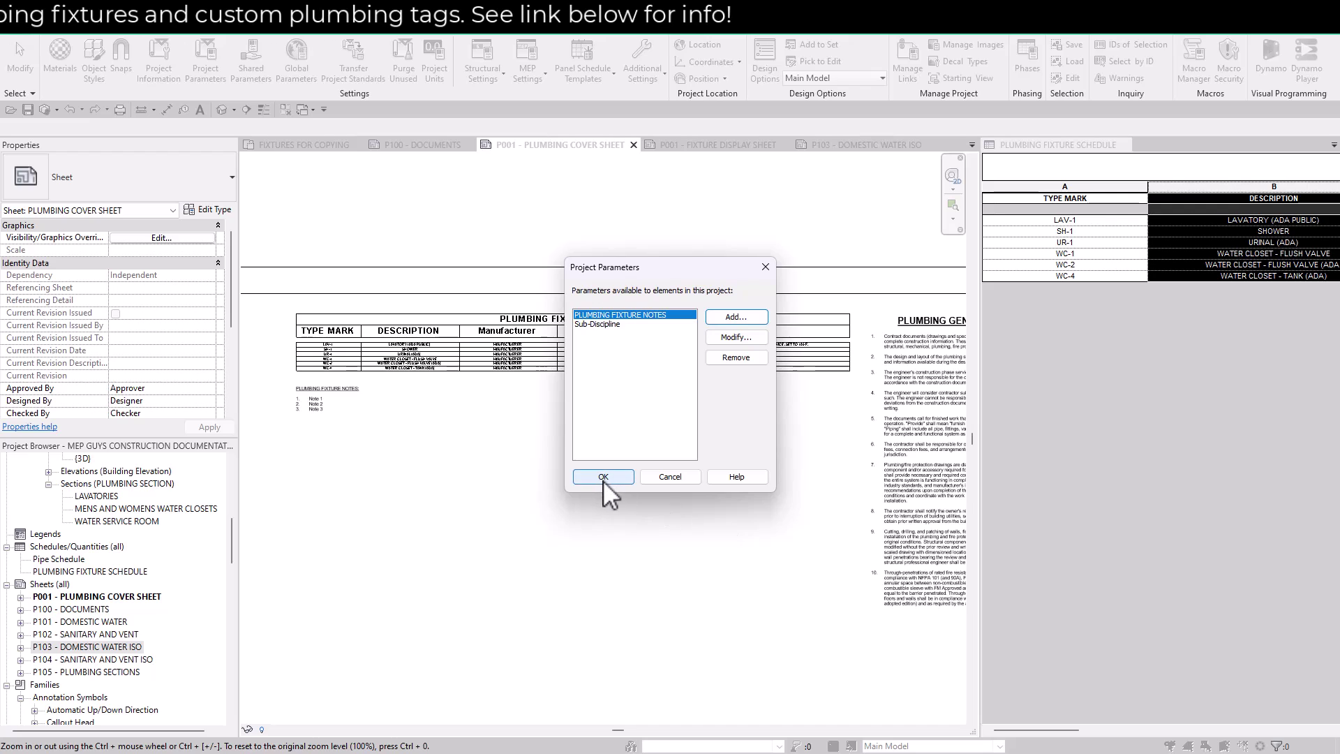
click(602, 476)
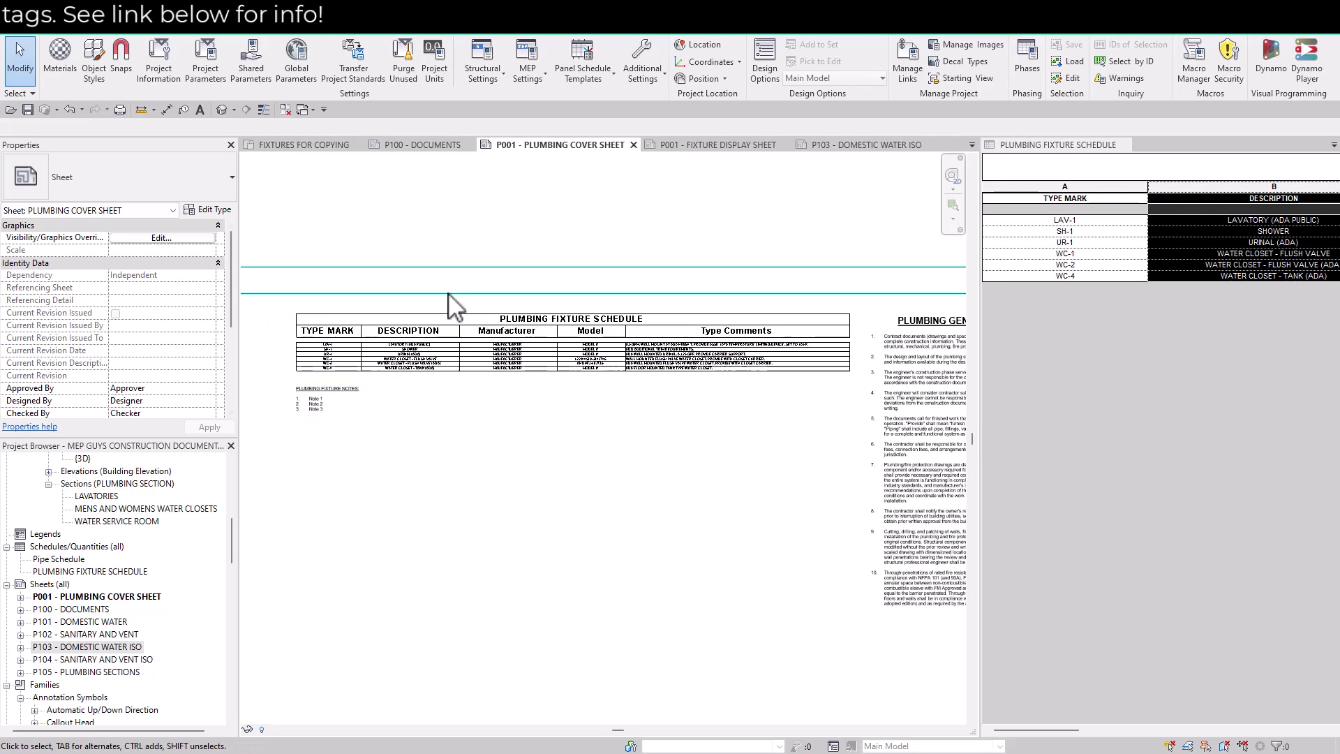
Step: Examine the type properties of a LAV-1 lavatory on the P103 domestic water iso sheet for the PLUMBING FIXTURE NOTES parameter
click(858, 145)
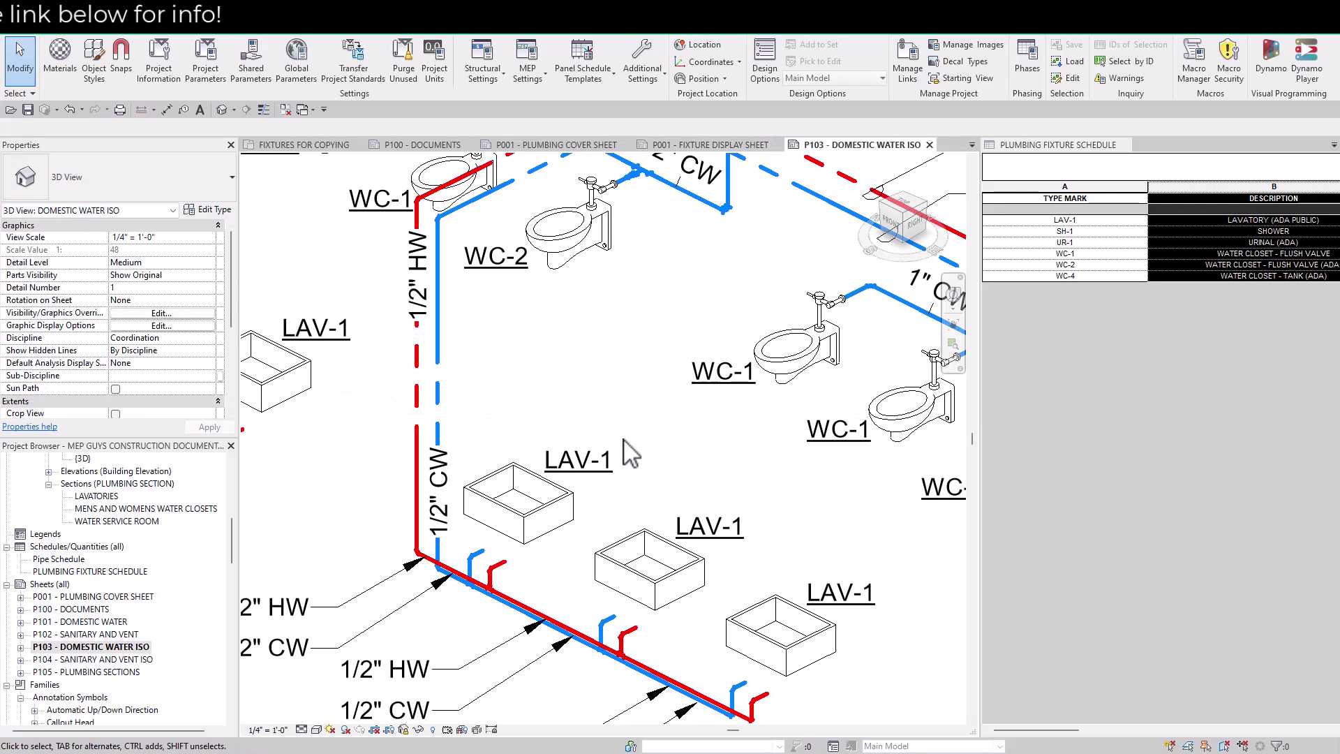
click(634, 522)
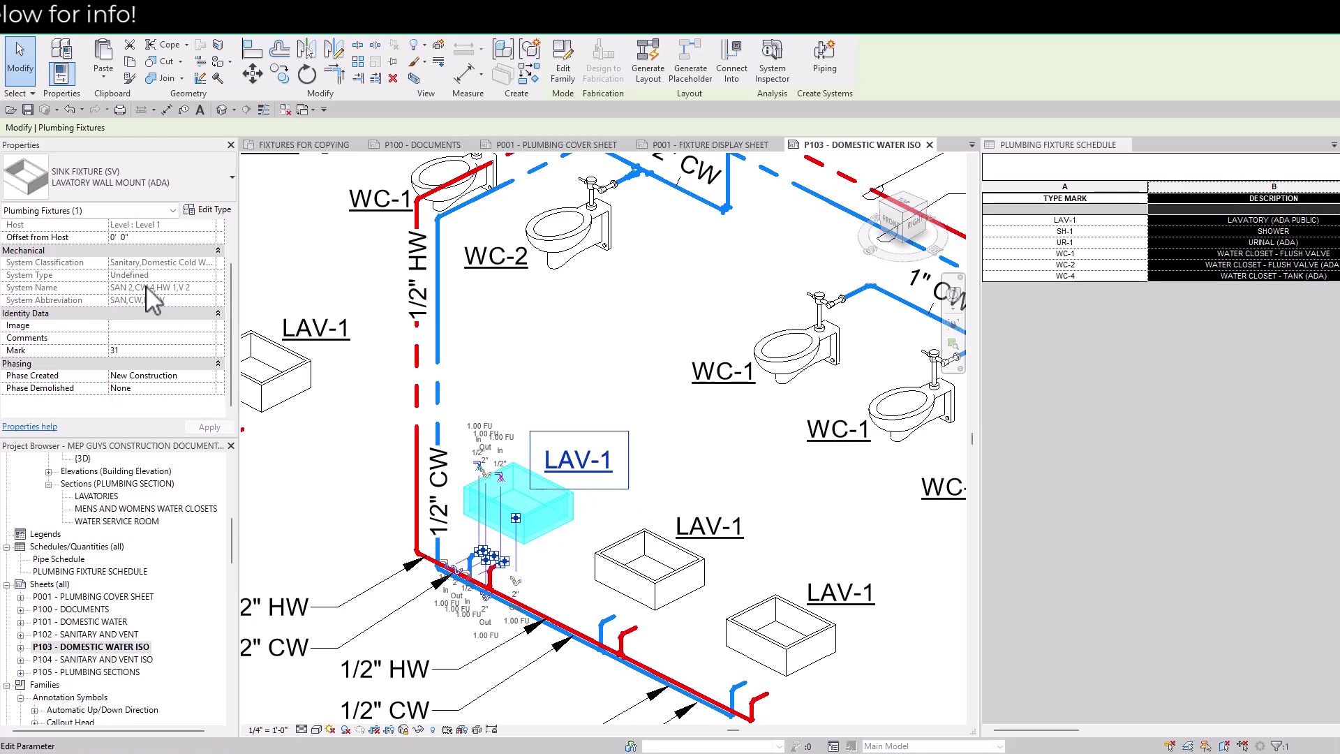
click(209, 212)
scroll(670, 436, down, 5)
scroll(707, 446, up, 10)
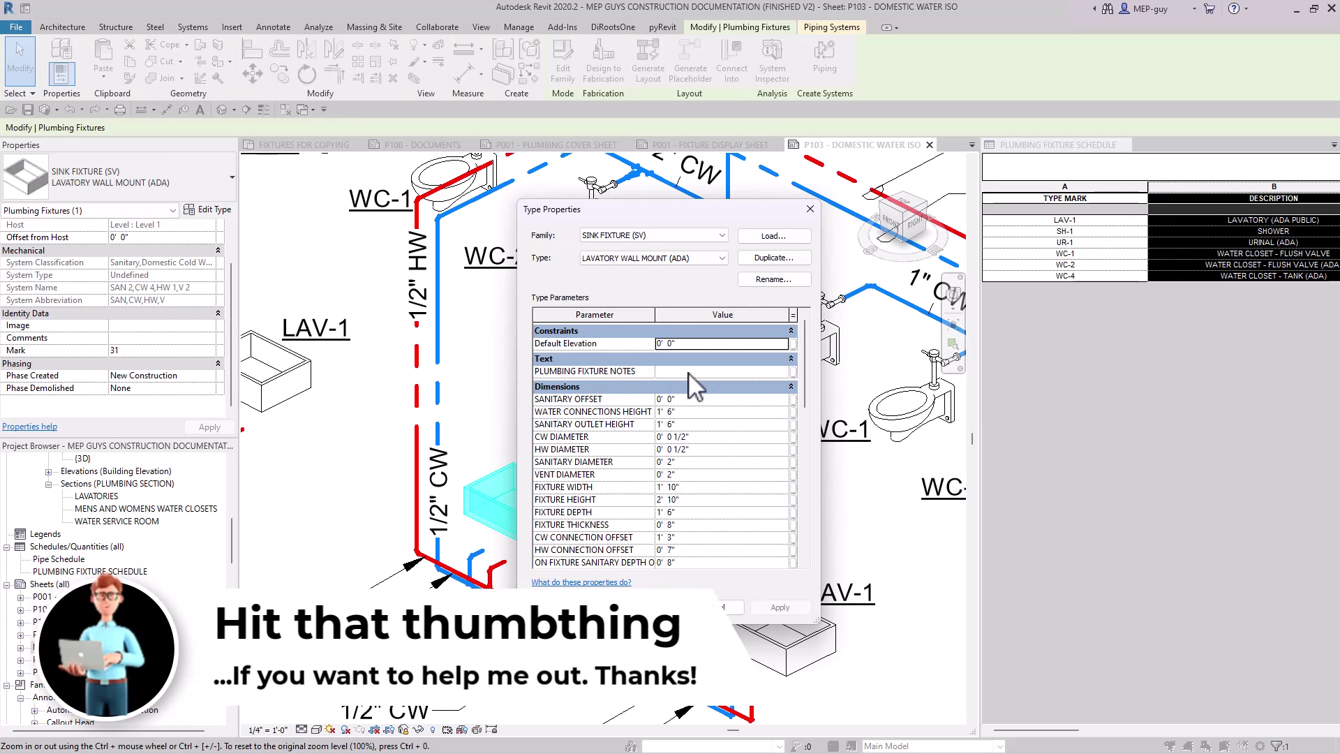
key(Escape)
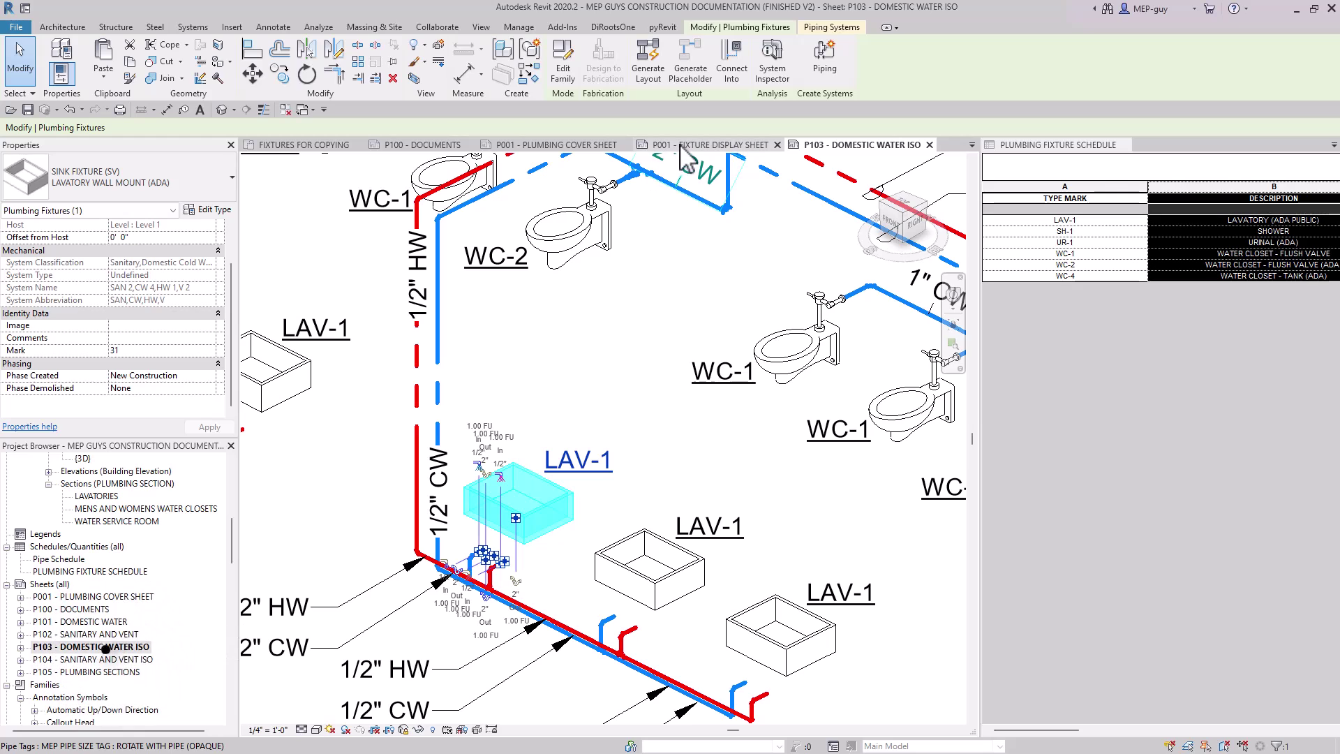
Step: Return to the plumbing cover sheet and widen the schedule view beside it to show the schedule through its Type Comments column
click(558, 144)
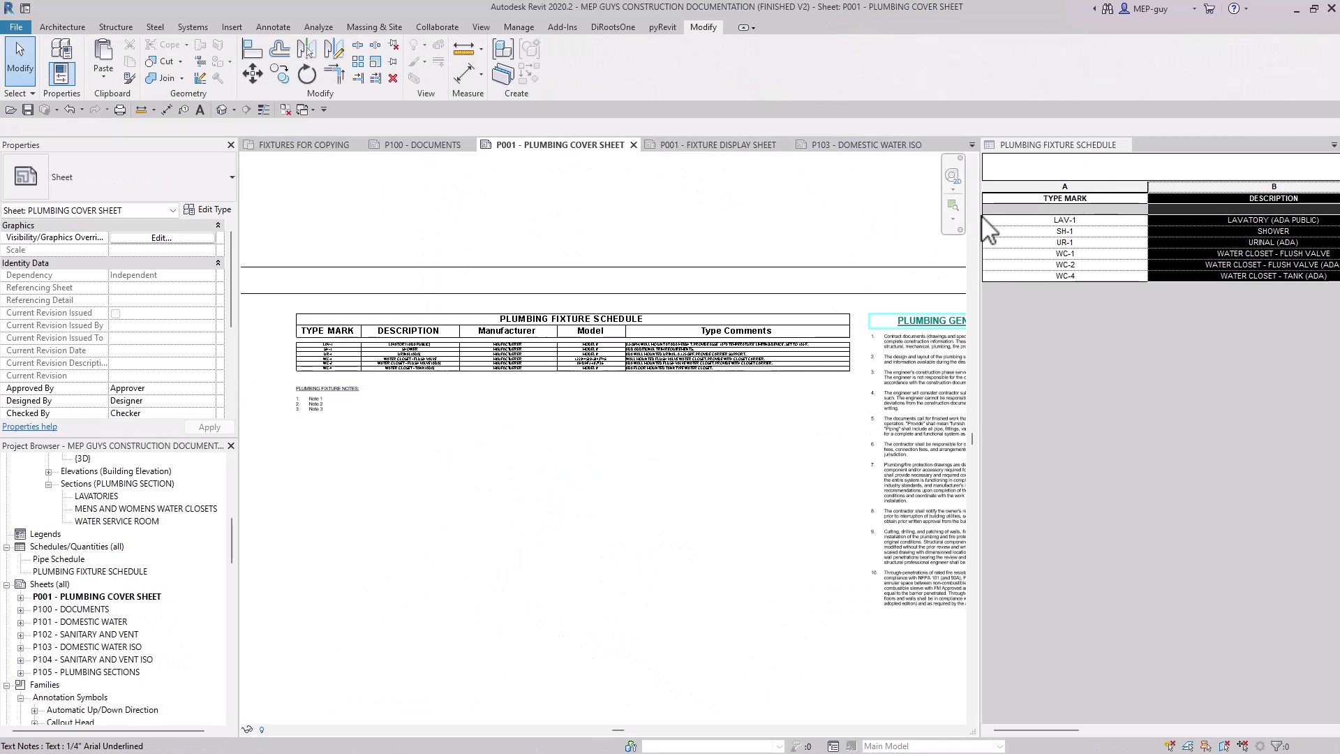
drag(980, 215, 456, 227)
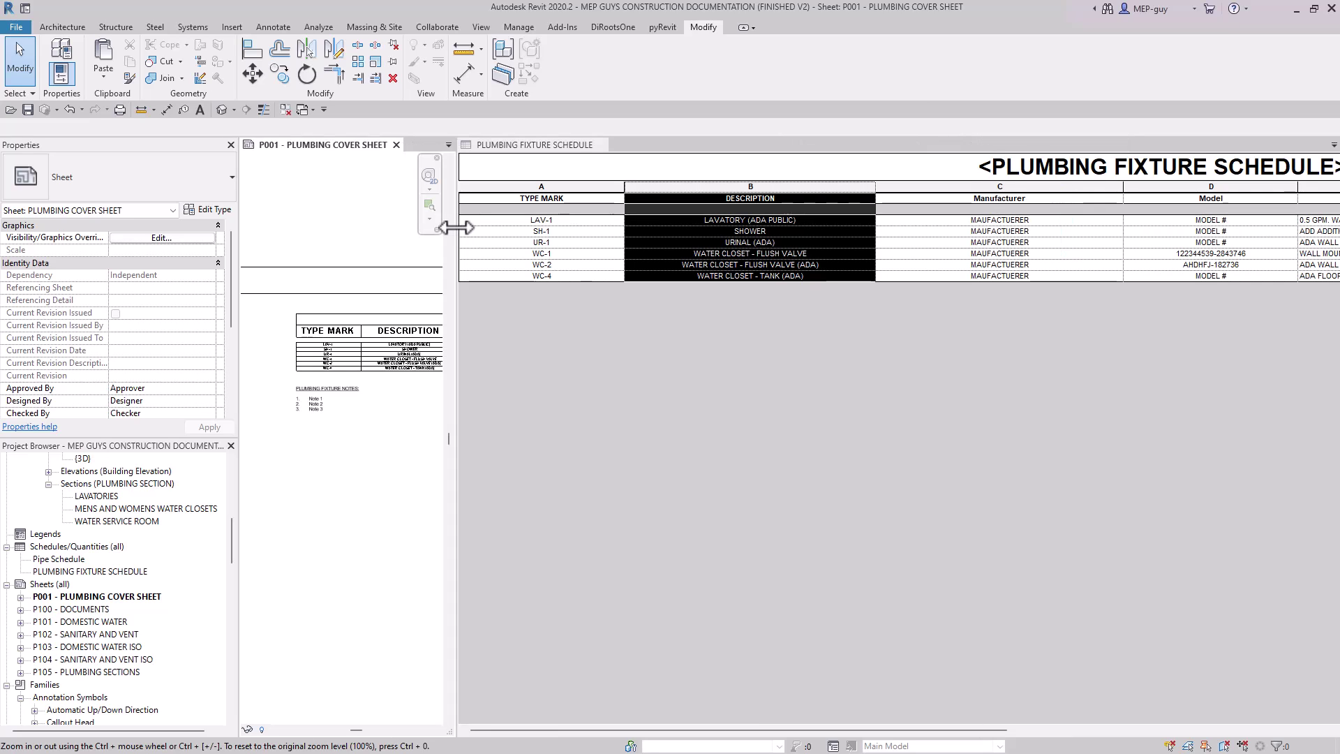
click(1096, 730)
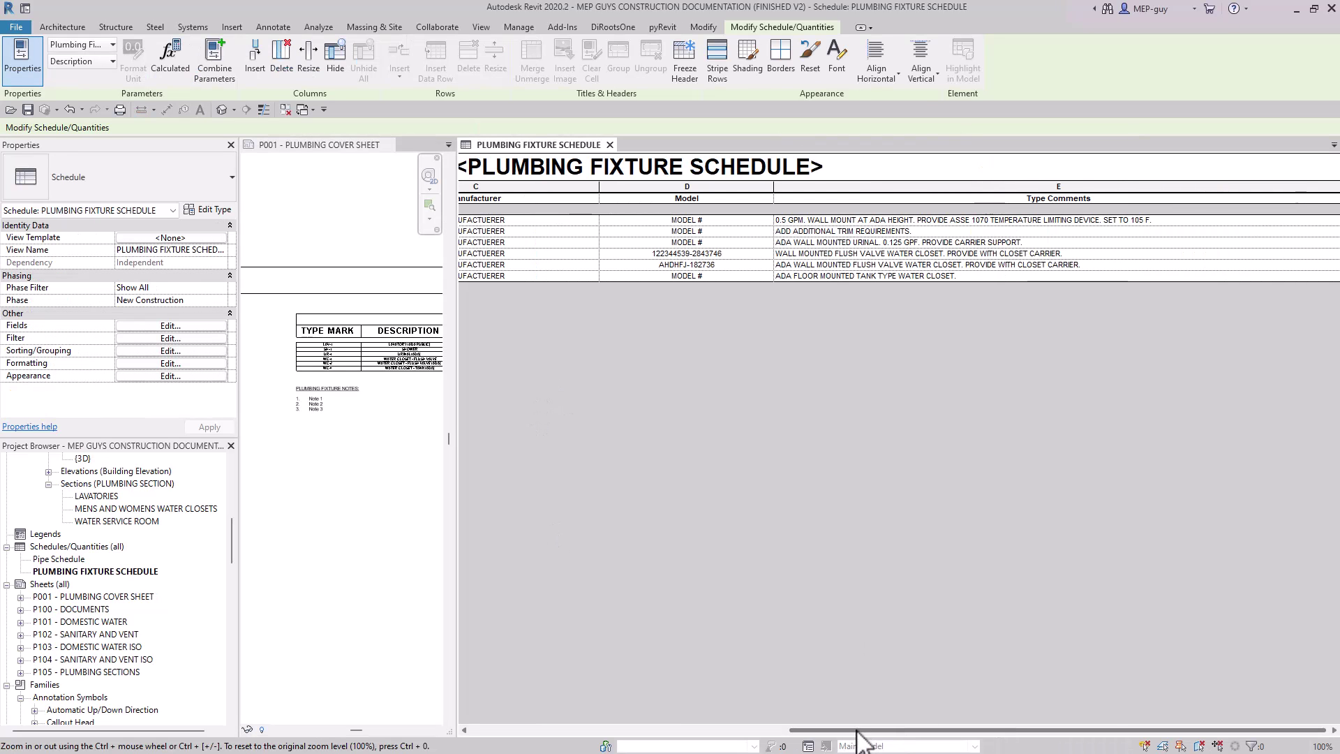
drag(866, 729, 1020, 732)
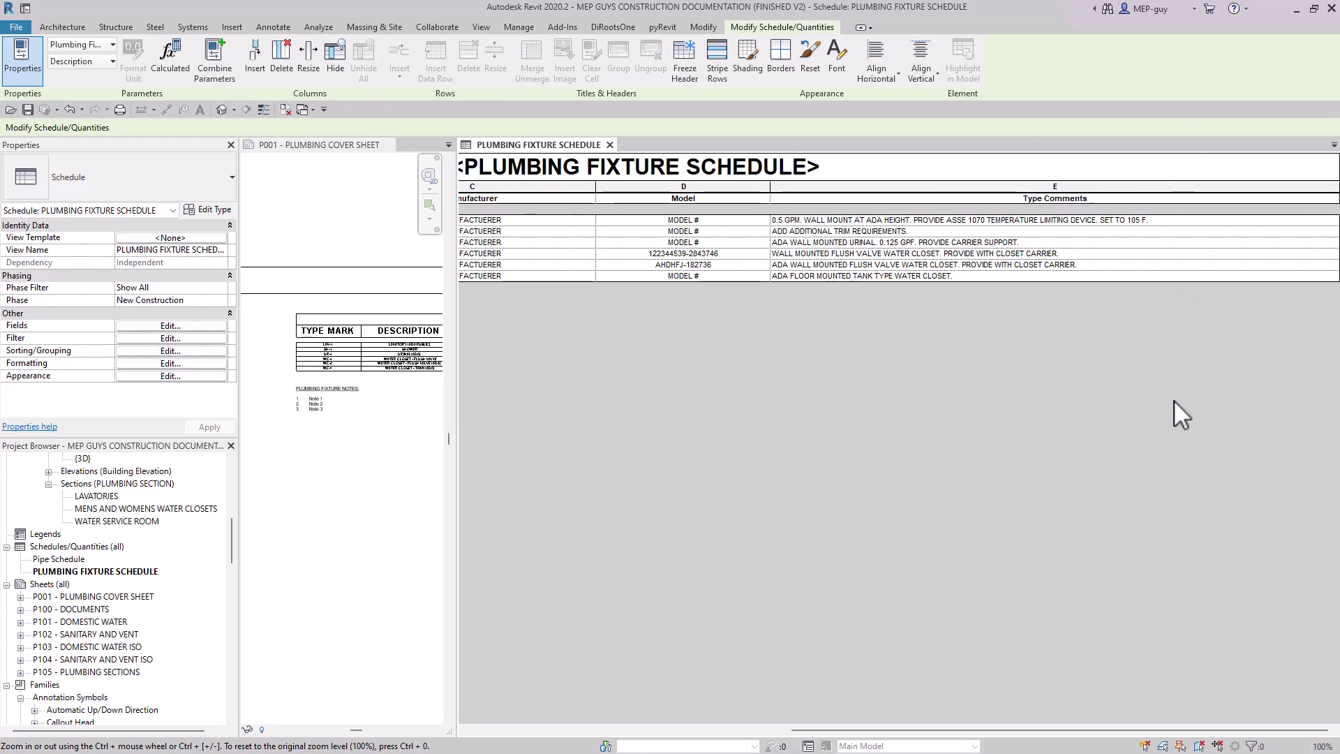
Step: Add the PLUMBING FIXTURE NOTES field after Type Comments in the plumbing fixture schedule's scheduled fields
click(168, 327)
scroll(788, 369, down, 10)
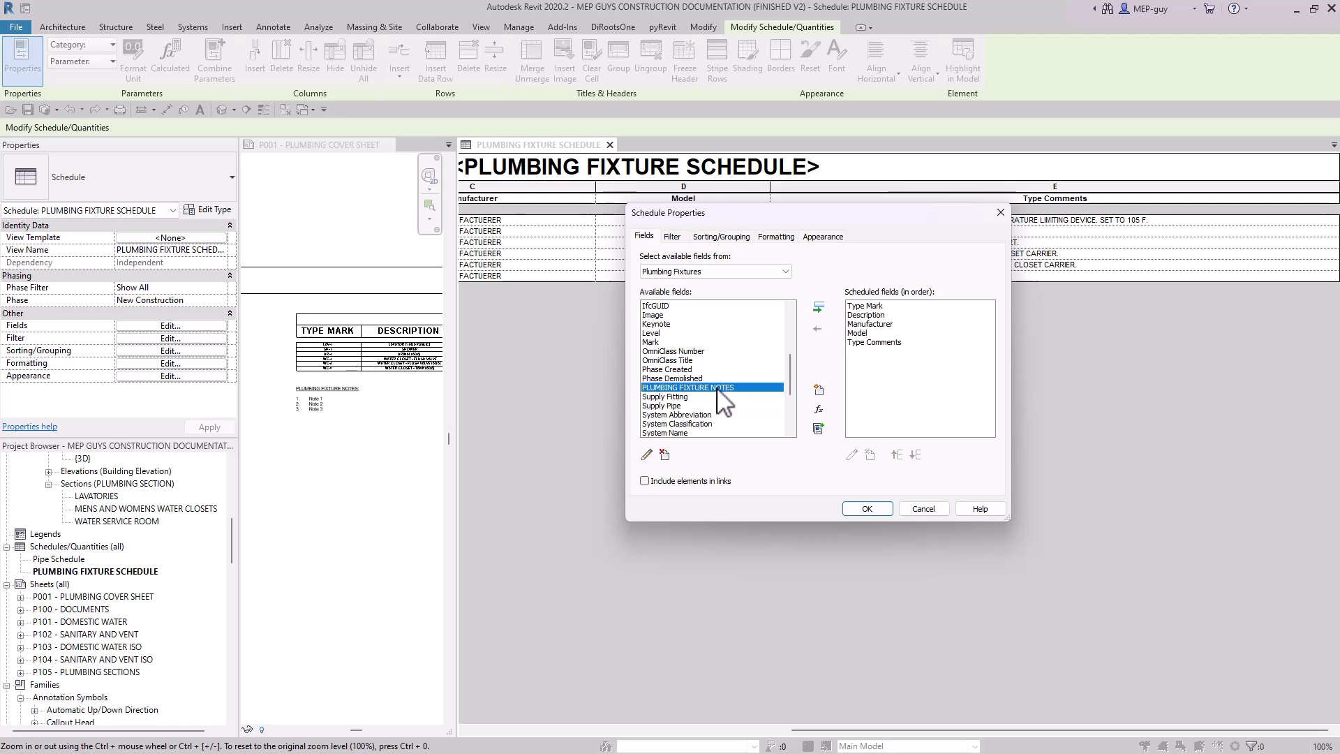
click(819, 307)
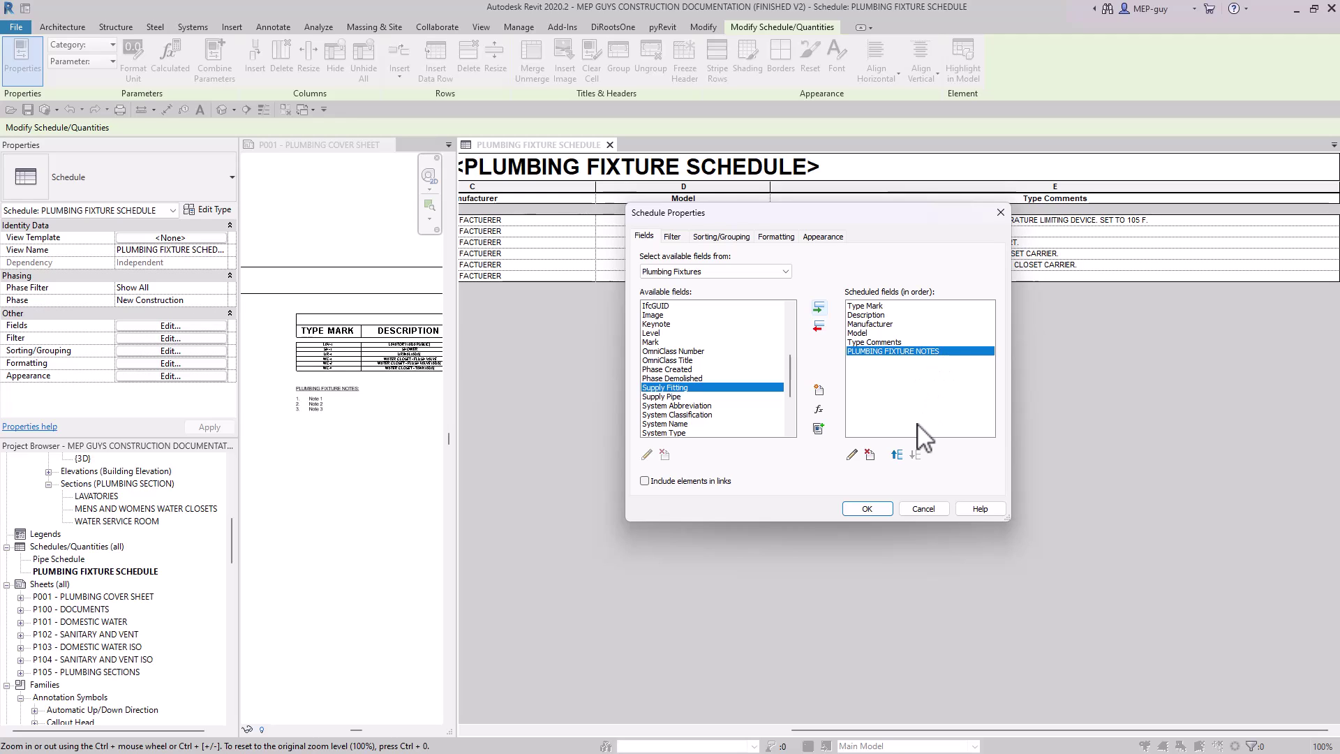
click(874, 507)
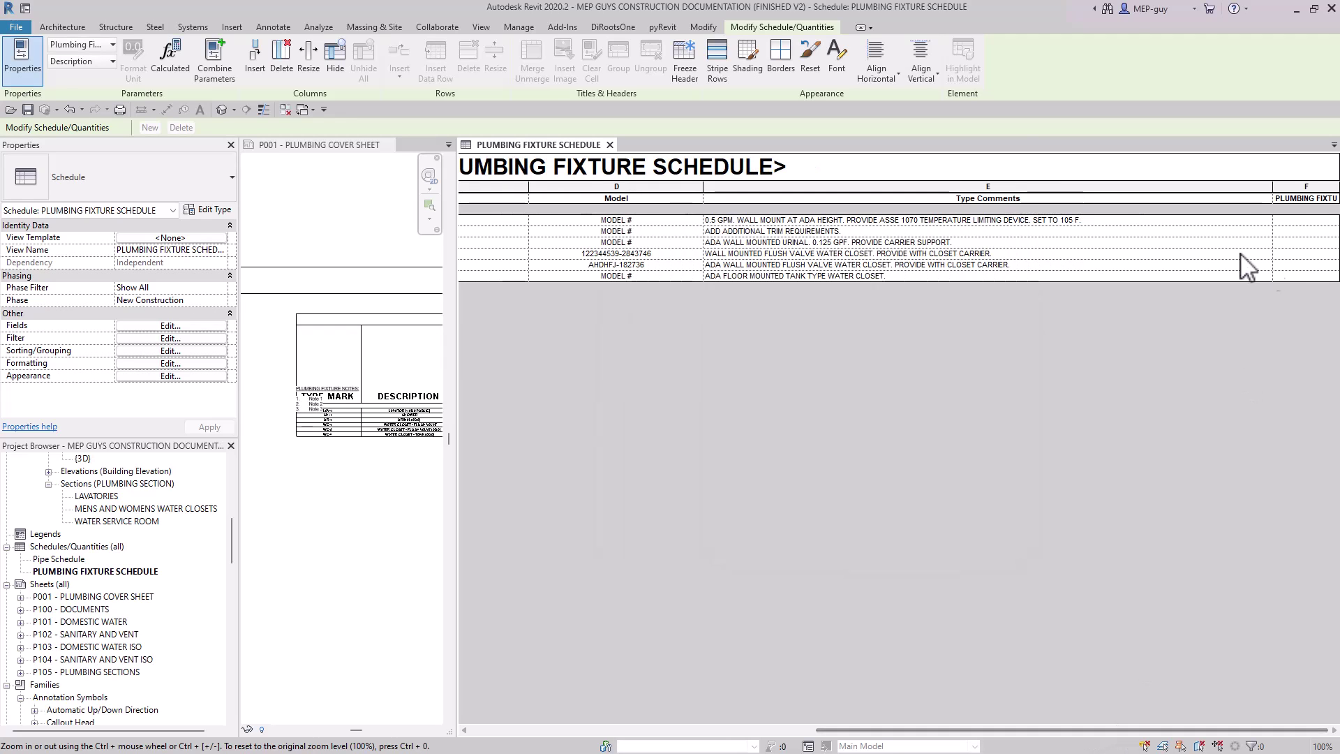
Step: Narrow the schedule's Type Comments column and dock the schedule view in the same tab group as the sheets
drag(1273, 187, 1119, 188)
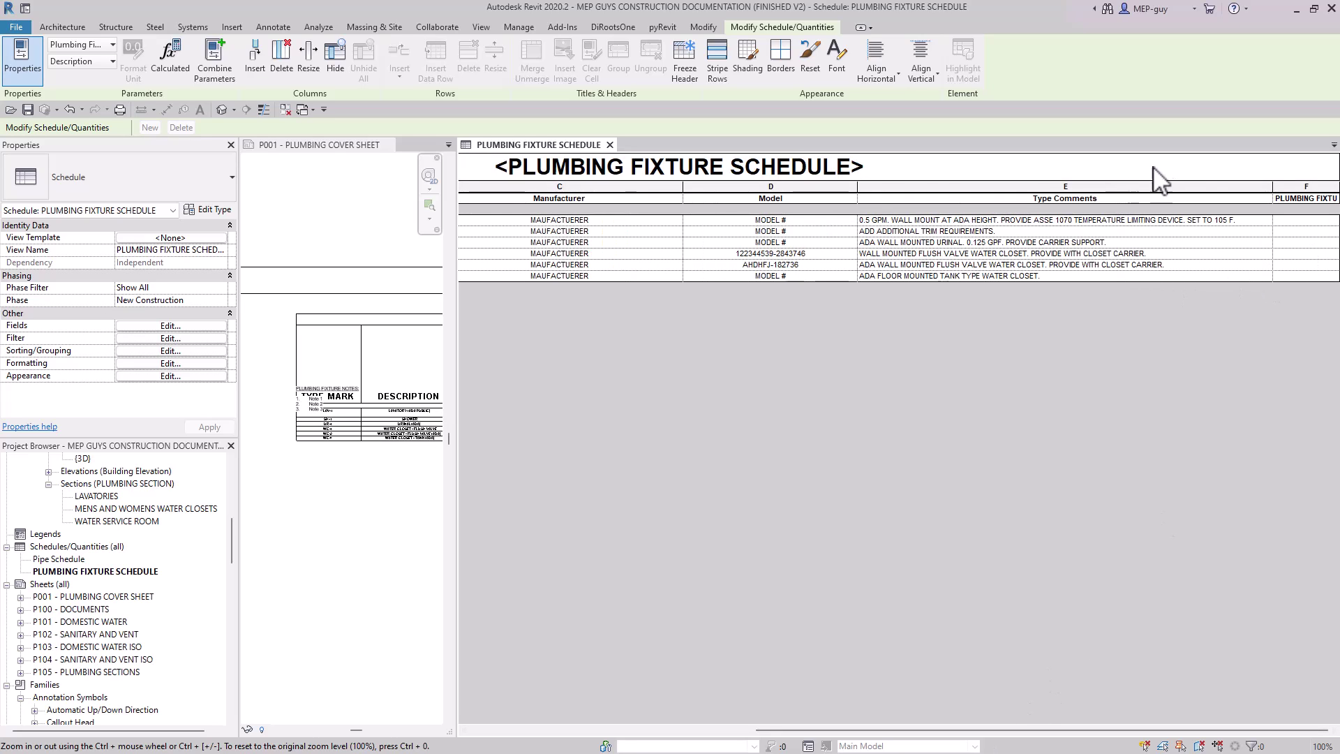
drag(576, 149, 224, 183)
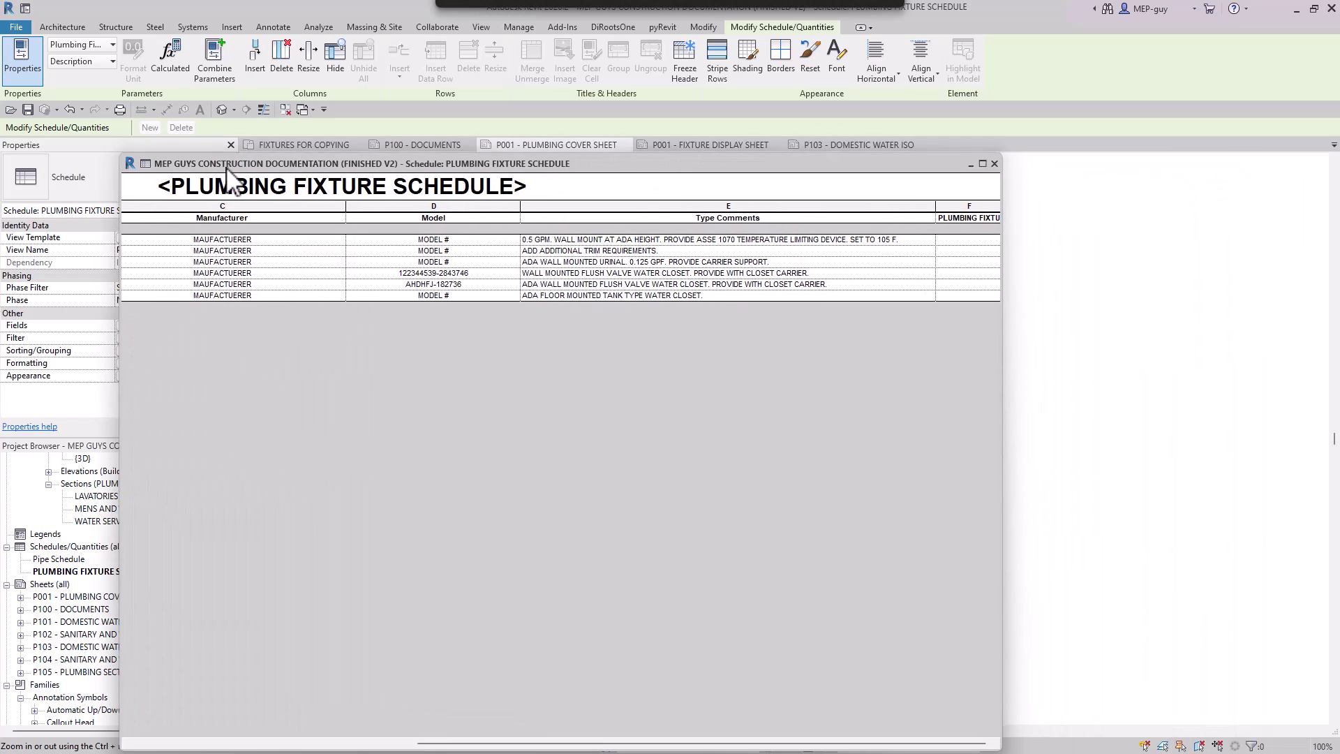
click(995, 260)
drag(418, 174, 957, 132)
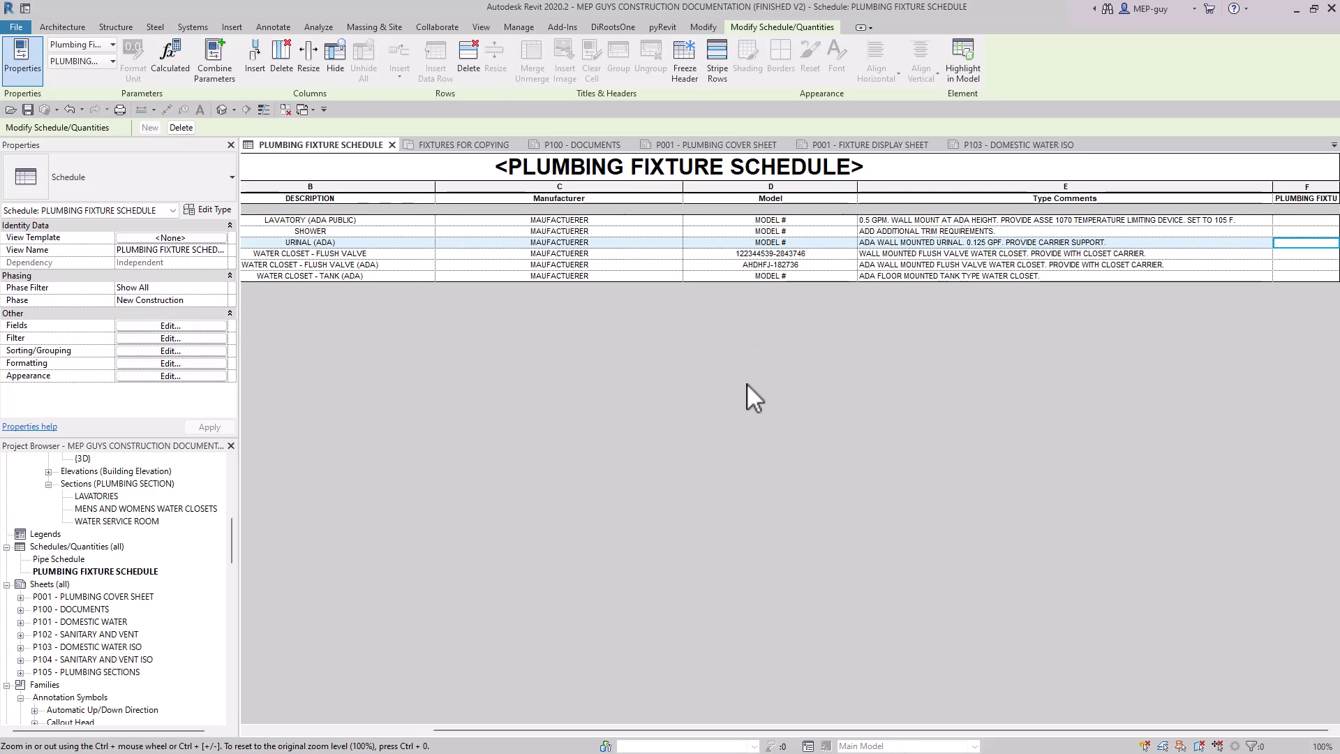
Step: Widen the PLUMBING FIXTURE NOTES column so its full heading and long notes fit
ctrl+scroll(744, 362, down, 5)
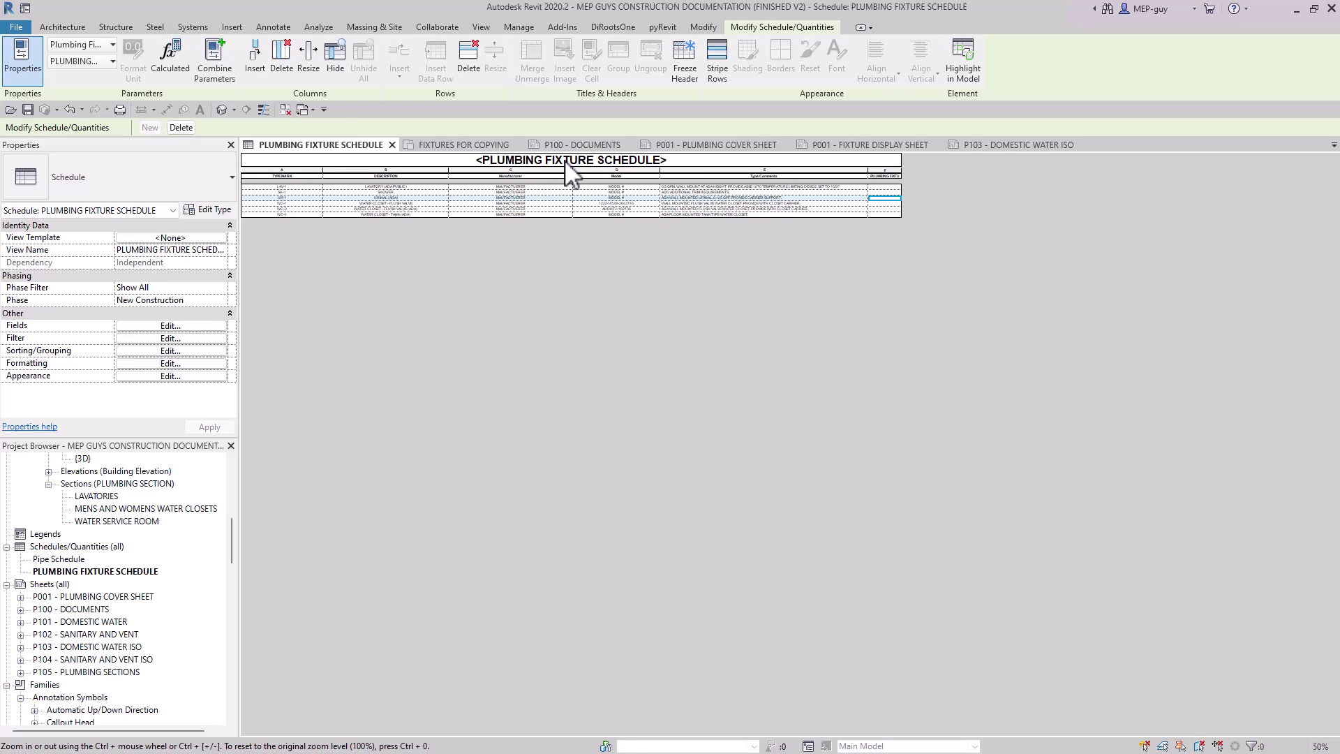
ctrl+scroll(610, 184, up, 6)
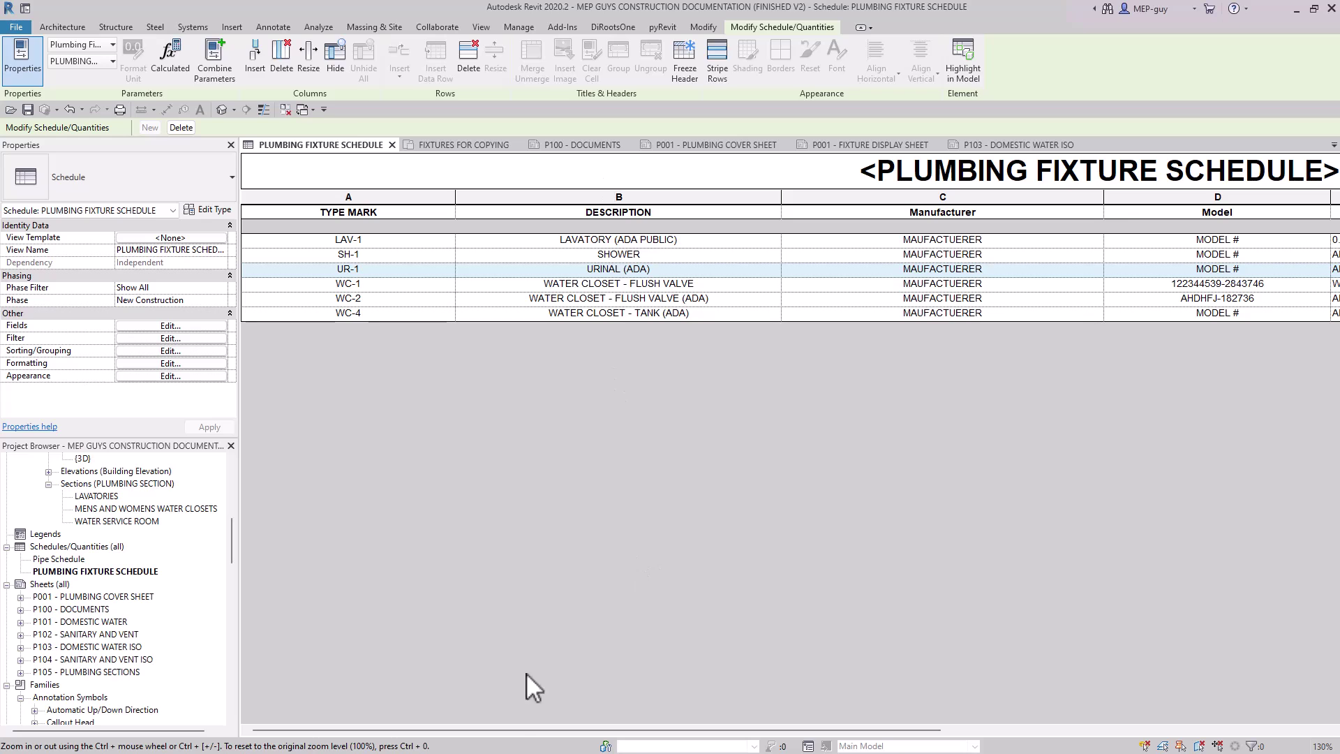
drag(518, 730, 1035, 741)
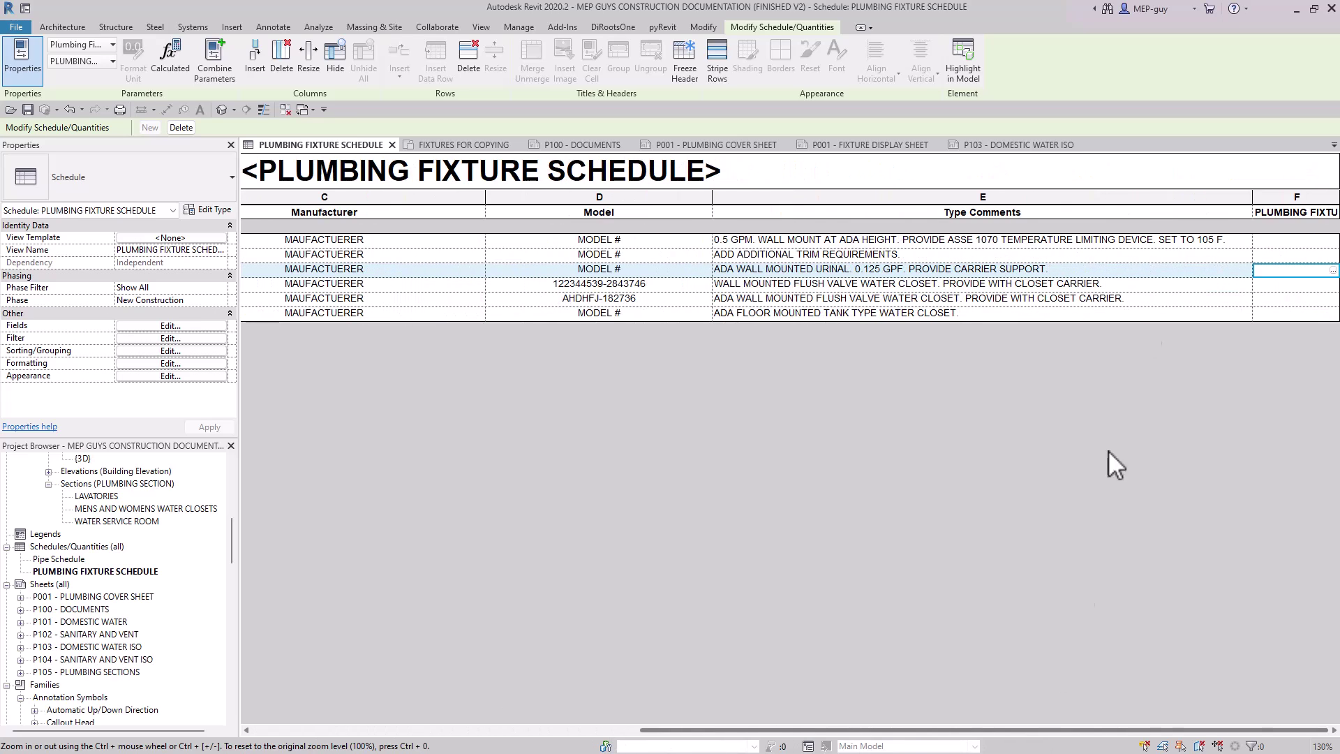
click(1288, 240)
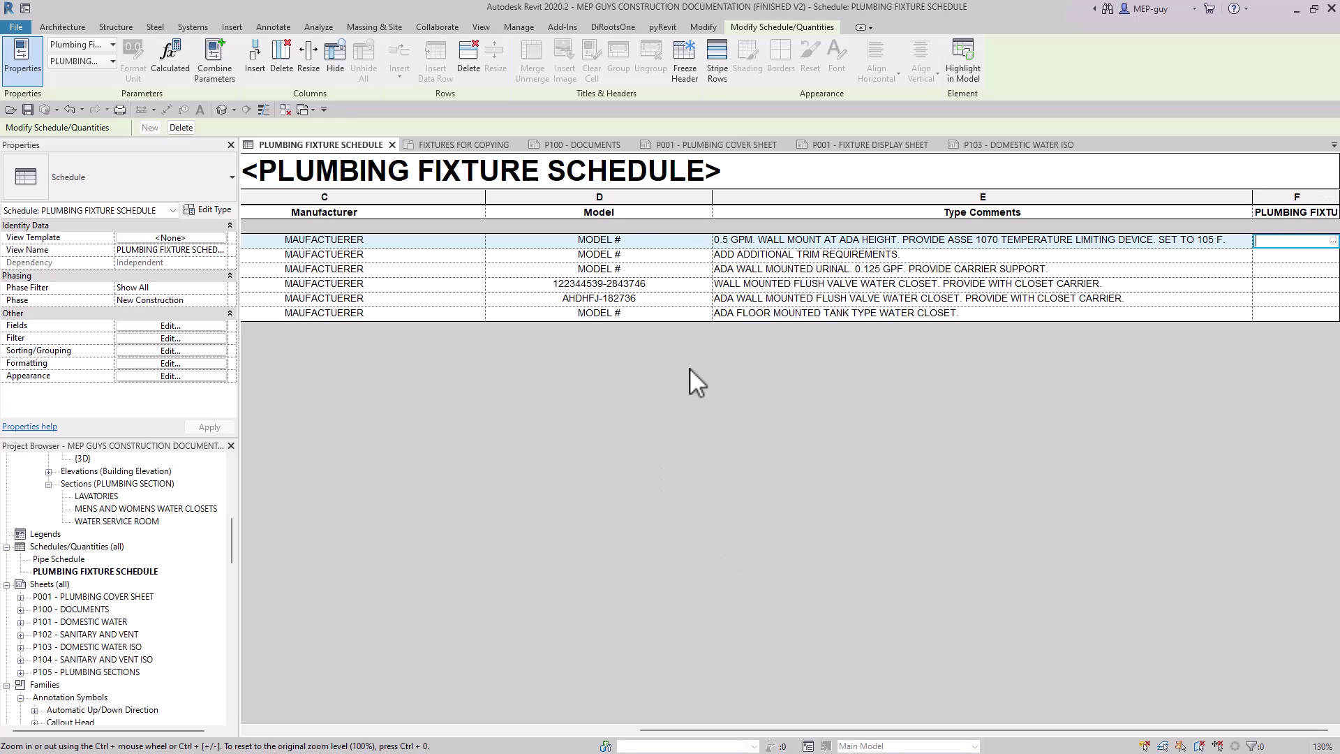
ctrl+scroll(691, 369, down, 5)
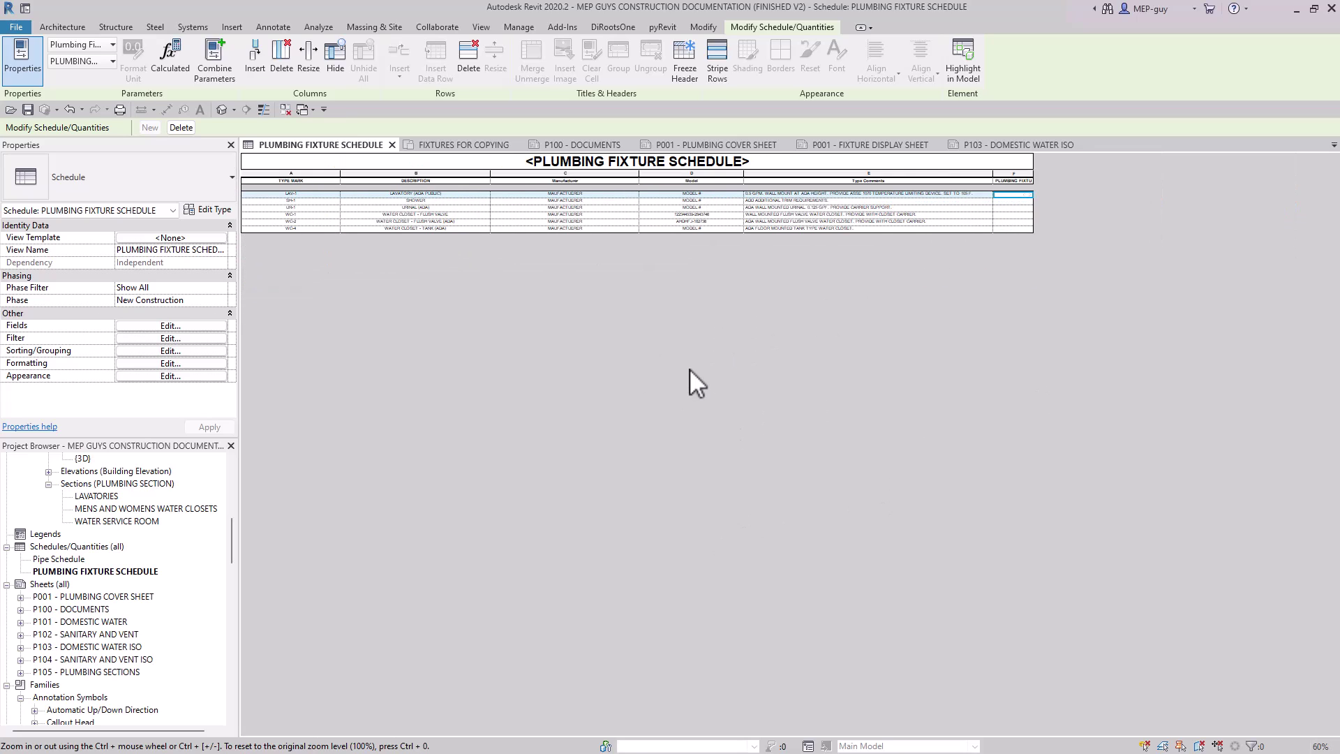
drag(1033, 172, 1296, 173)
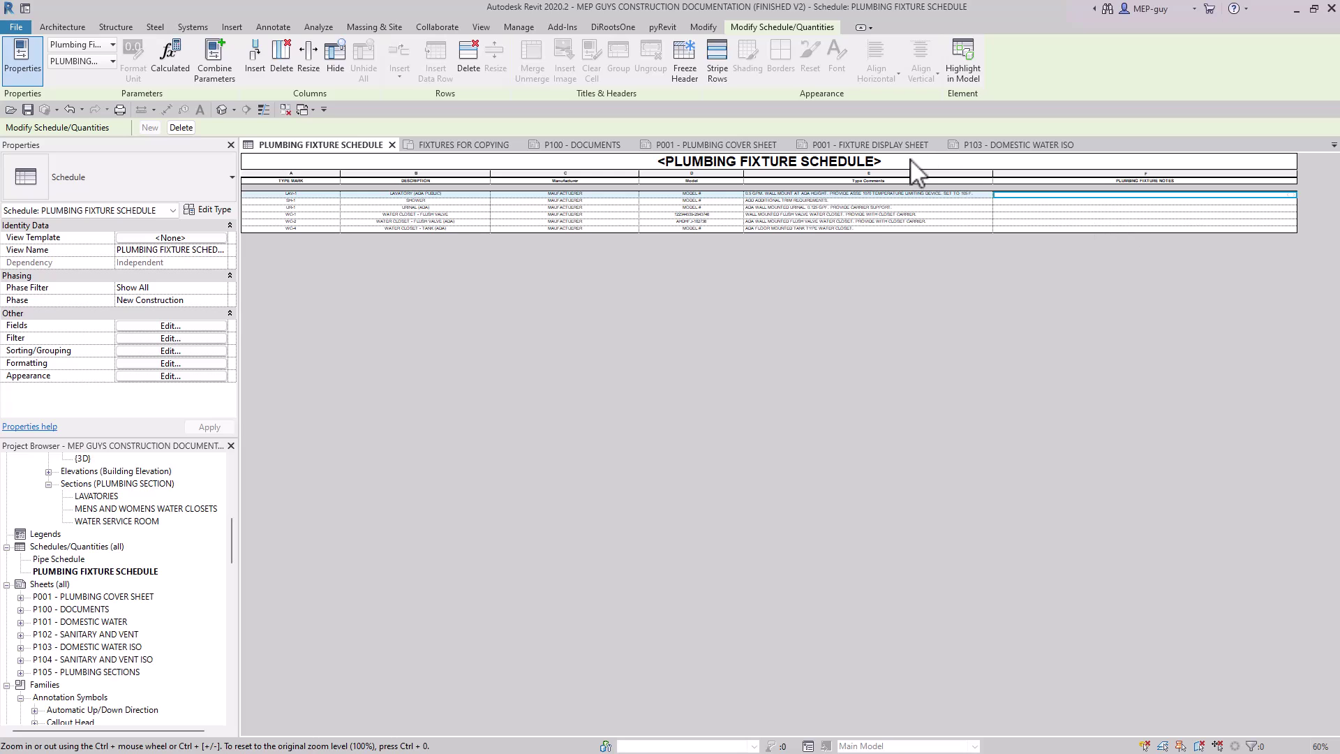
Step: Append the trial text EEFIEOFJE to the LAV-1 Type Comments, erase it and cancel the type change
click(943, 193)
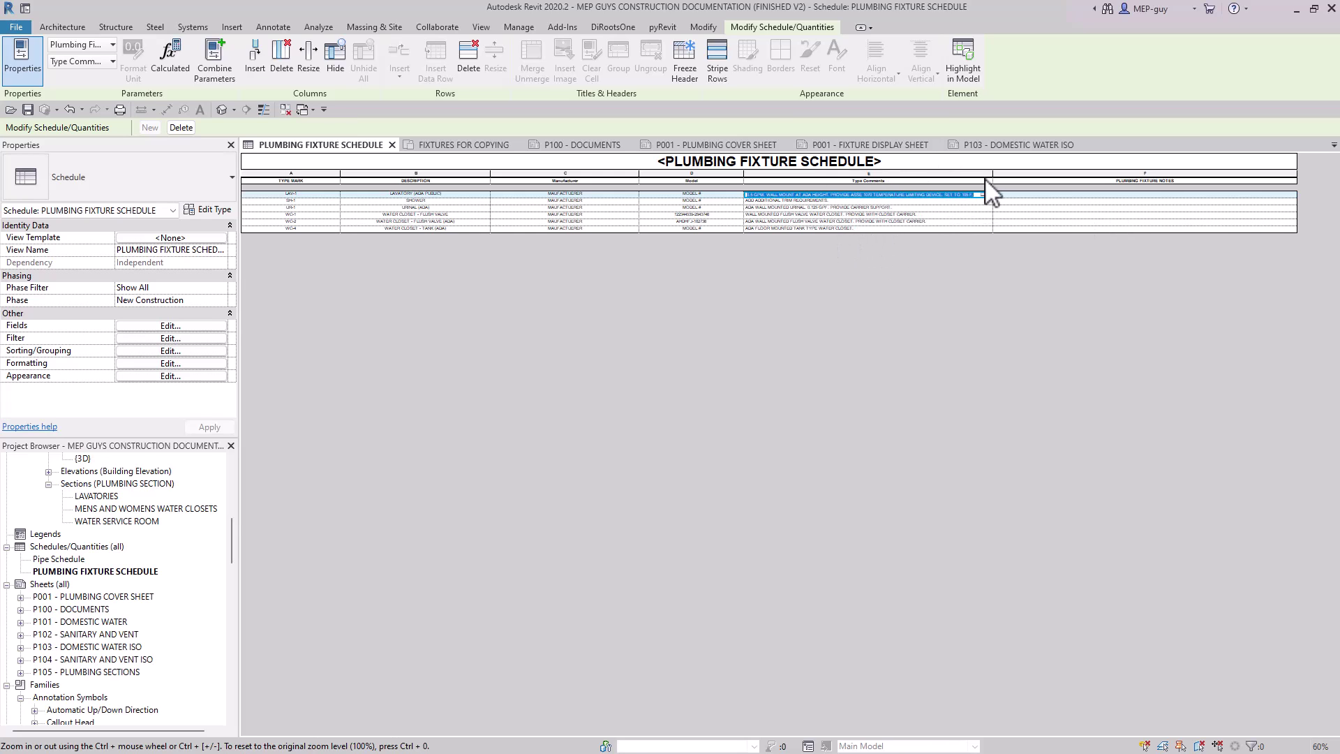
ctrl+scroll(1028, 192, up, 3)
ctrl+scroll(1028, 192, up, 1)
drag(593, 730, 1079, 718)
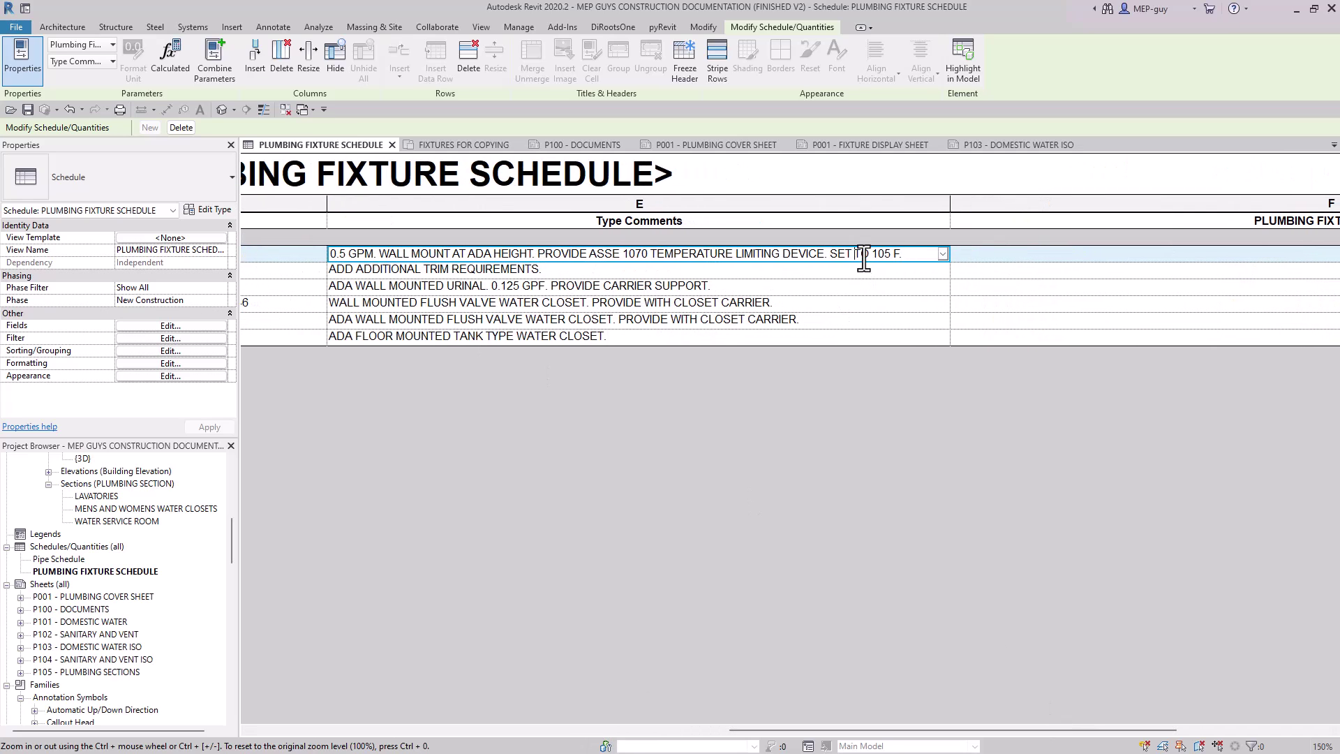
text(EEFIEOFJE)
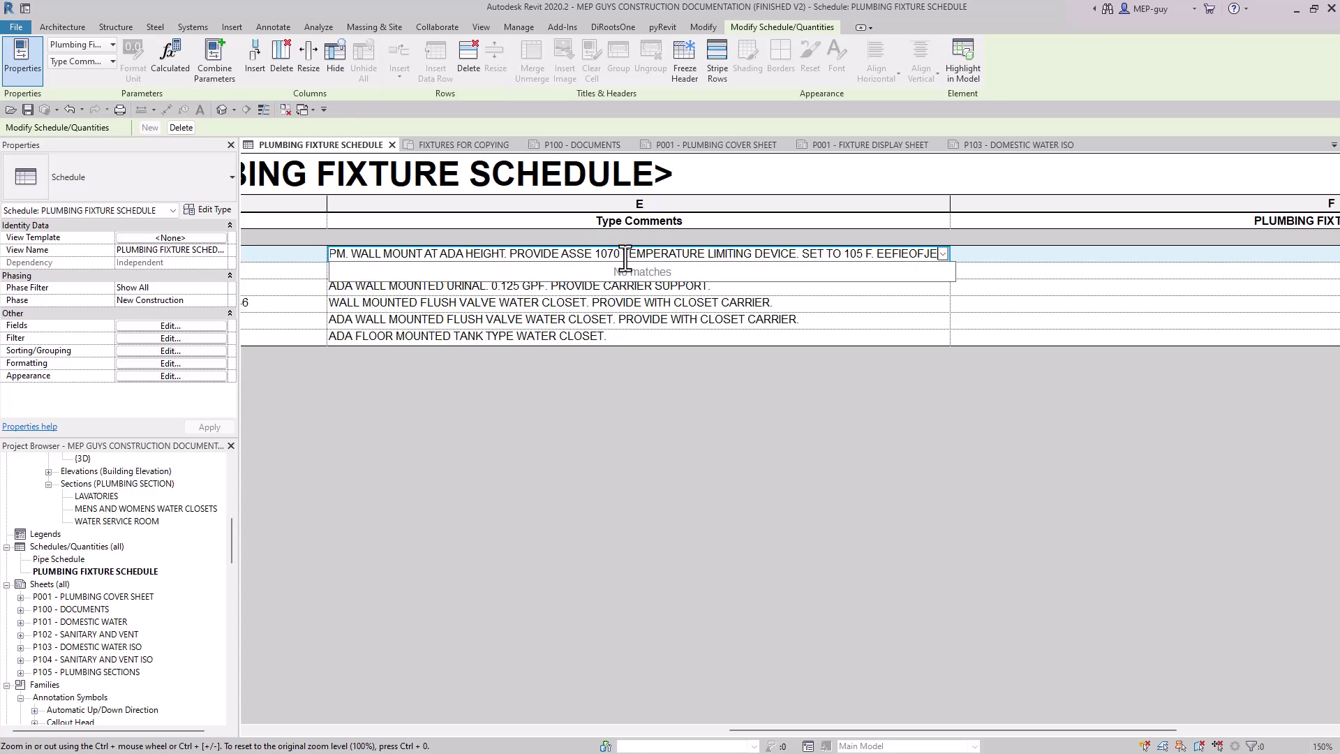
key(BackSpace)
key(BackSpace)
key(BackSpace)
key(BackSpace)
key(BackSpace)
key(BackSpace)
key(BackSpace)
key(BackSpace)
key(BackSpace)
key(BackSpace)
key(Return)
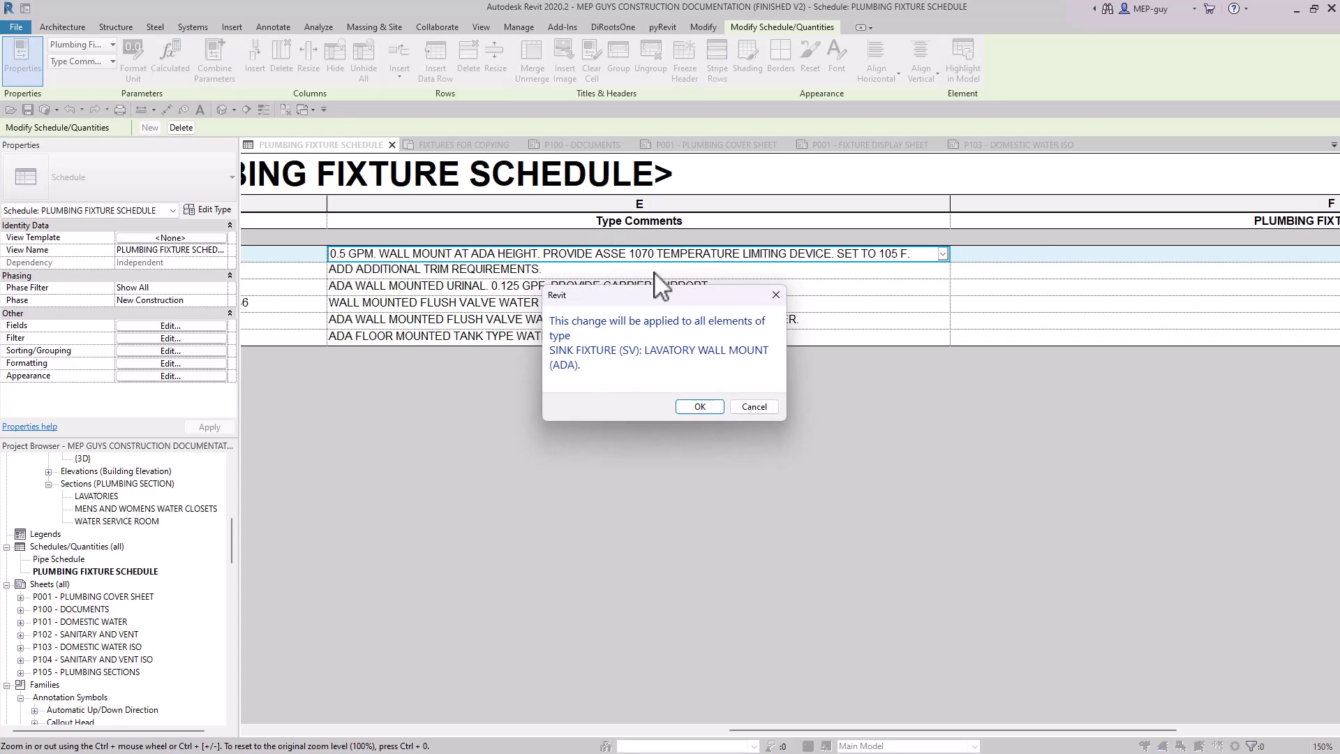
click(754, 406)
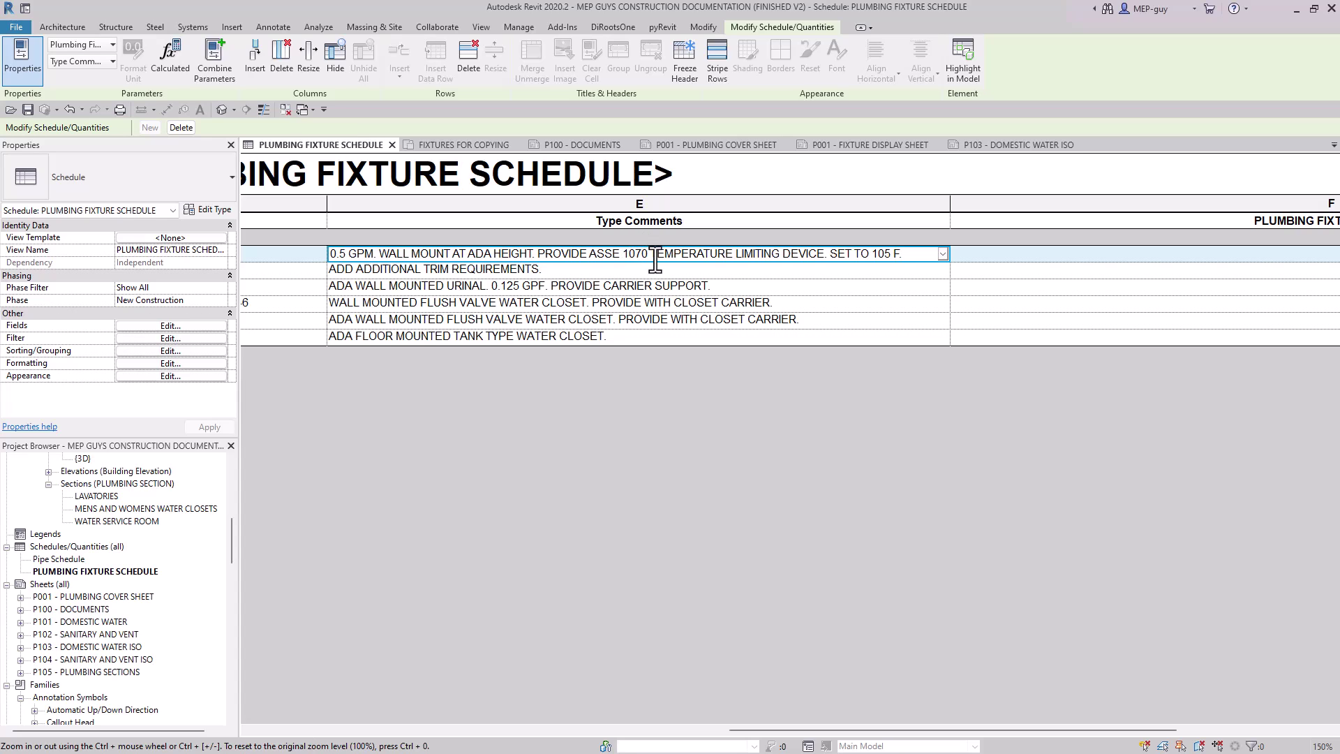
Step: Insert the trial text EFJEIF before TEMPERATURE in the LAV-1 Type Comments and erase it again
click(654, 254)
text(EFJEIF)
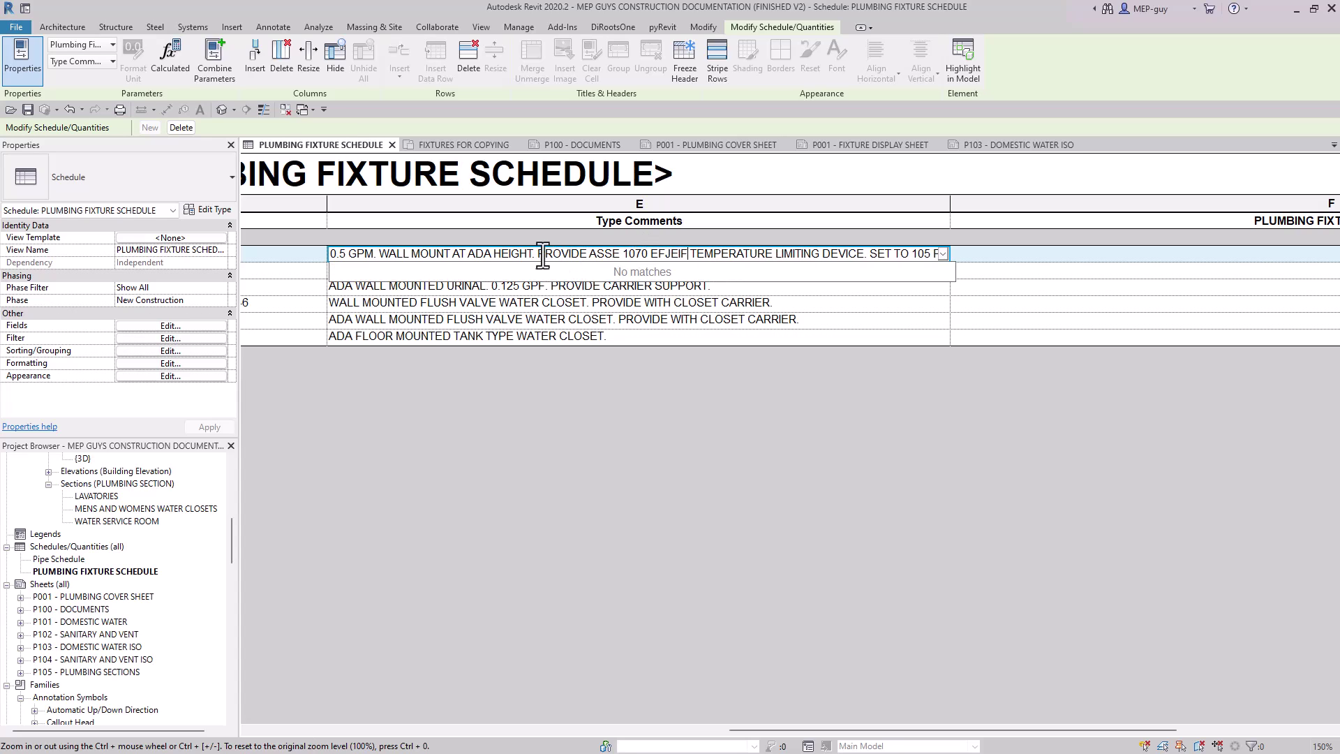
key(BackSpace)
key(BackSpace)
key(BackSpace)
key(BackSpace)
key(BackSpace)
key(BackSpace)
key(Return)
click(700, 406)
click(536, 253)
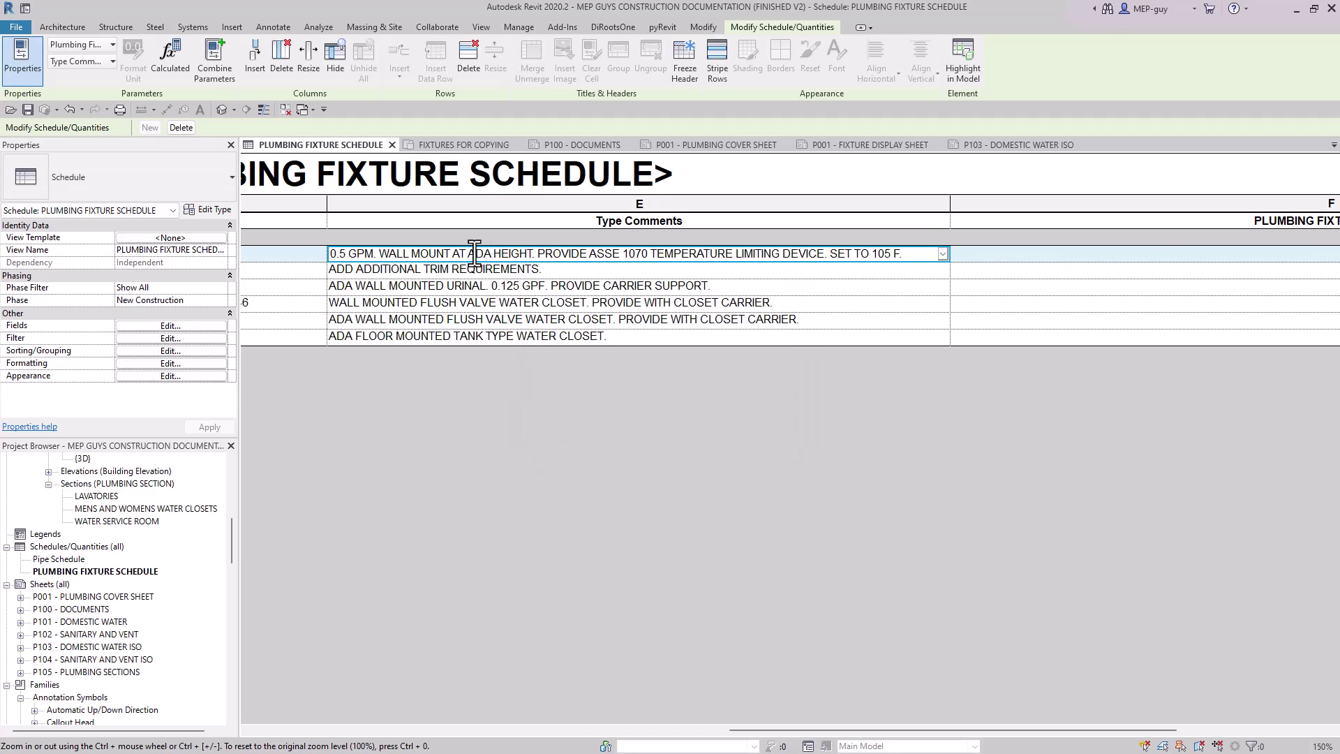
Step: Copy the whole LAV-1 Type Comments text into the multiline text editor of its PLUMBING FIXTURE NOTES cell
drag(903, 256, 300, 256)
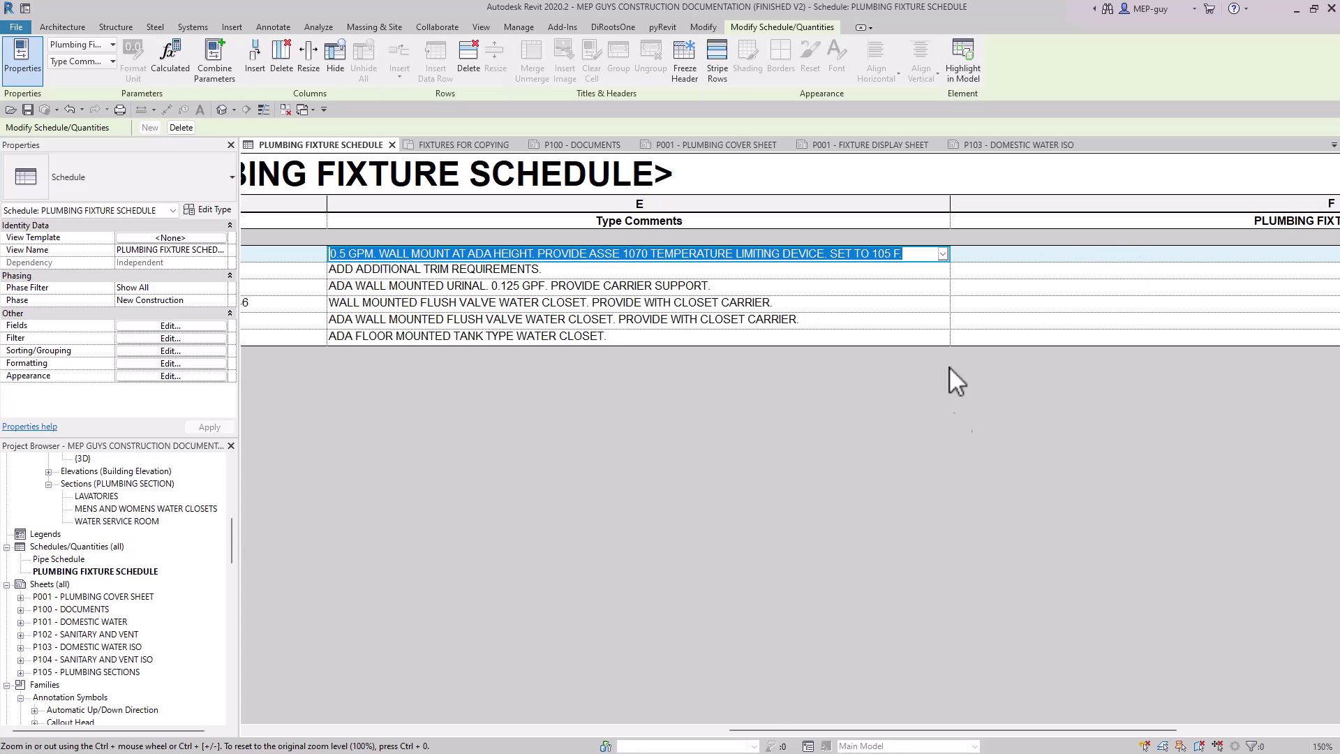
drag(780, 729, 1023, 729)
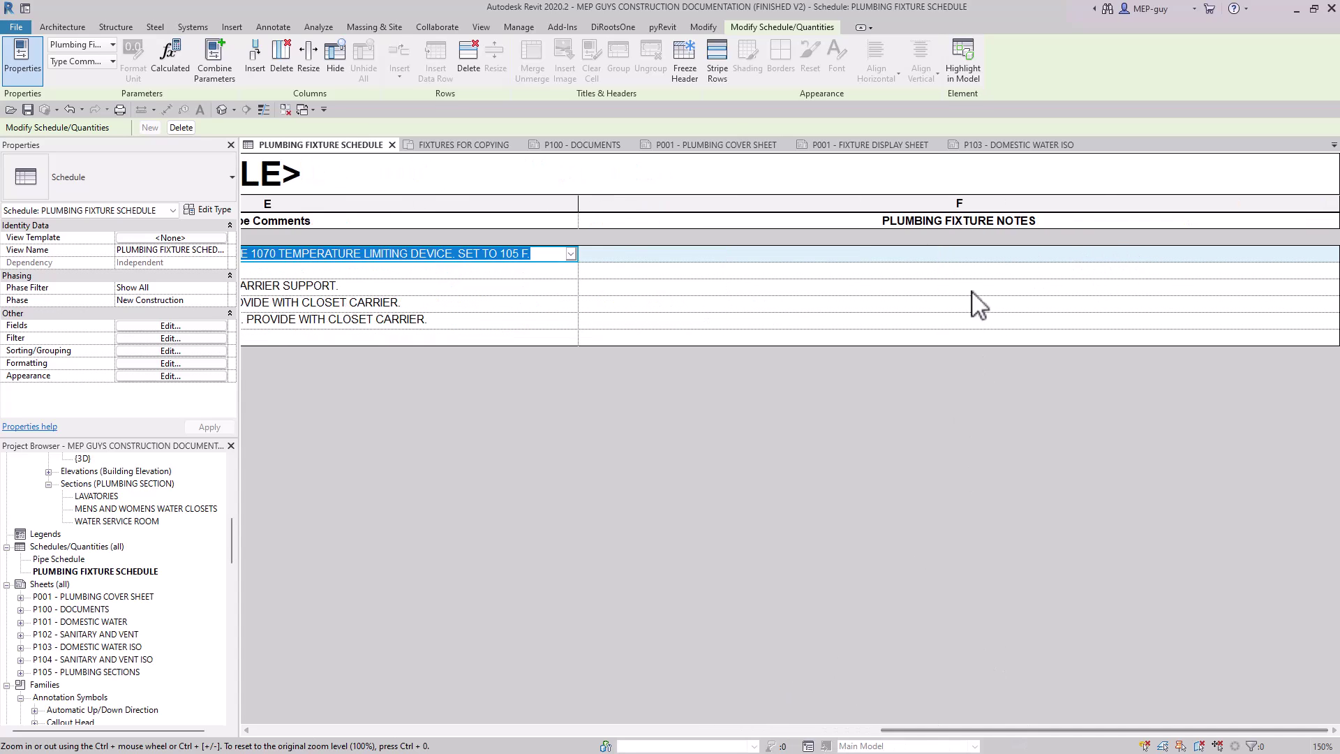
click(917, 255)
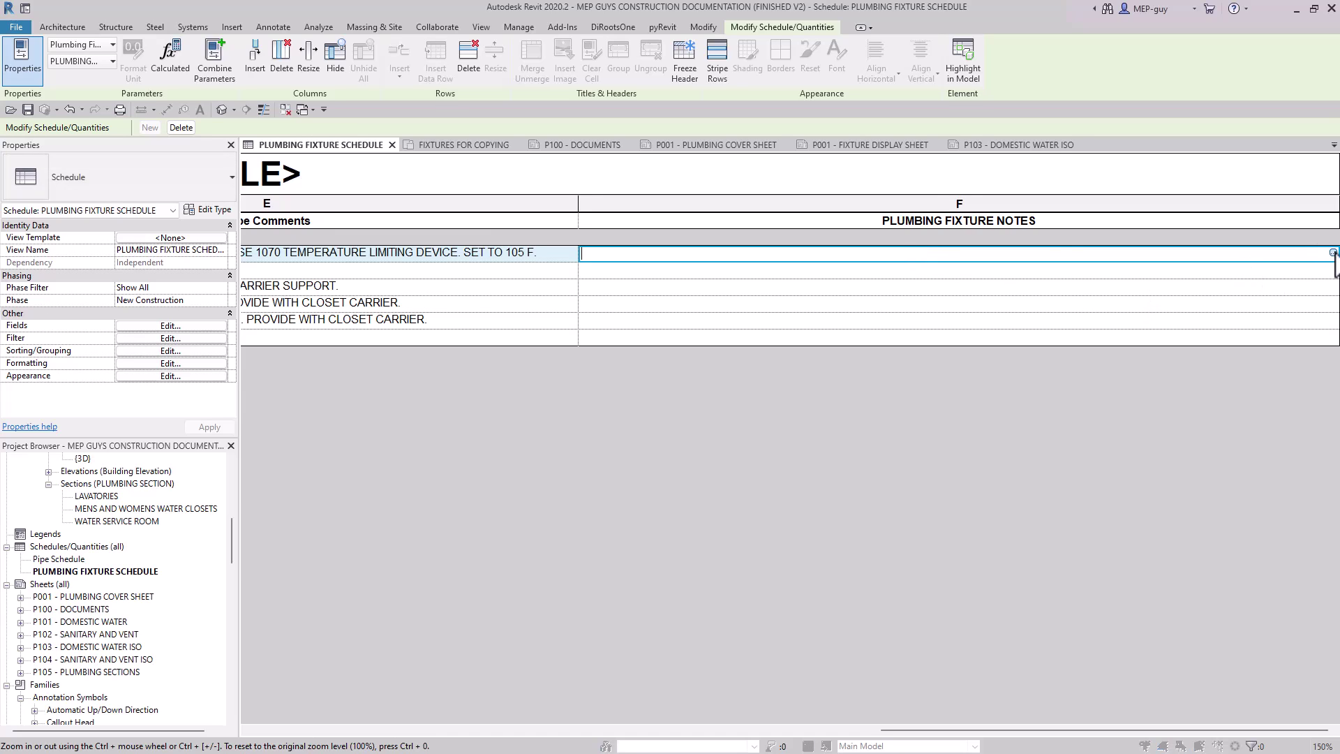
click(1333, 252)
drag(960, 239, 442, 210)
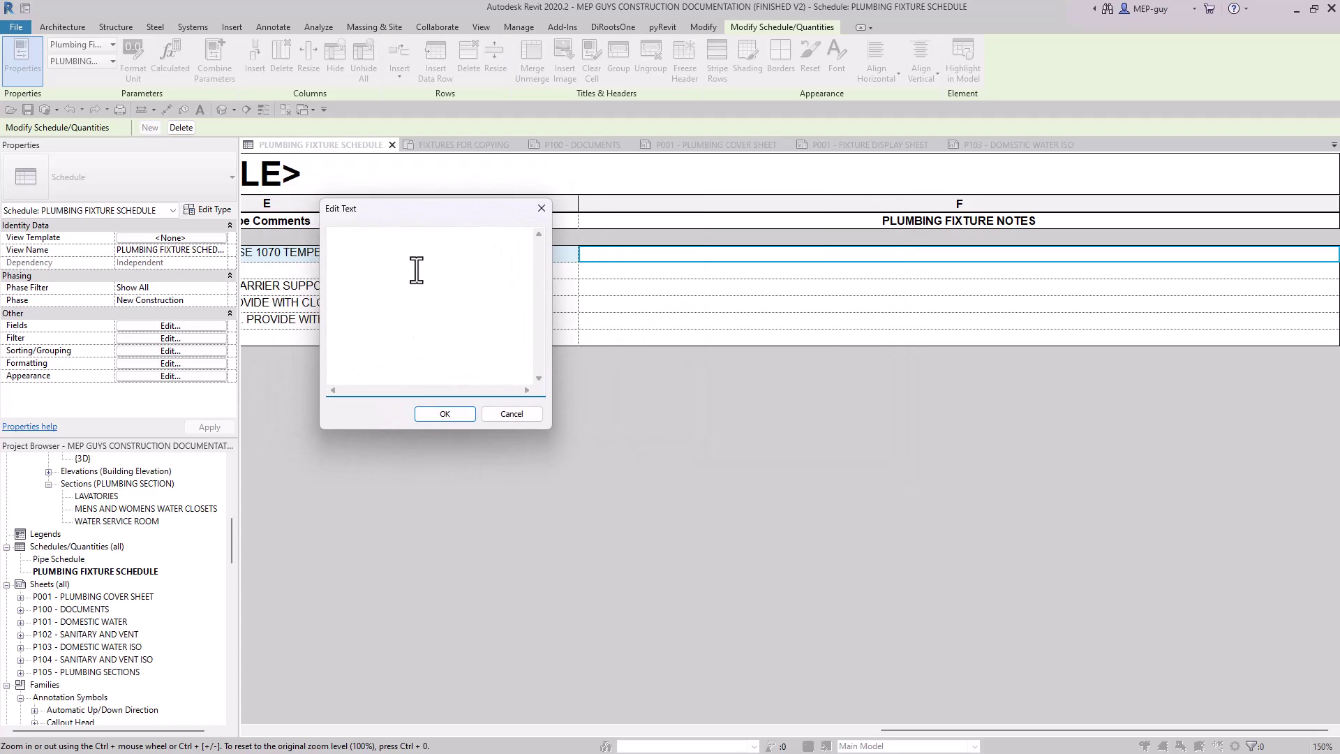
key(ctrl+v)
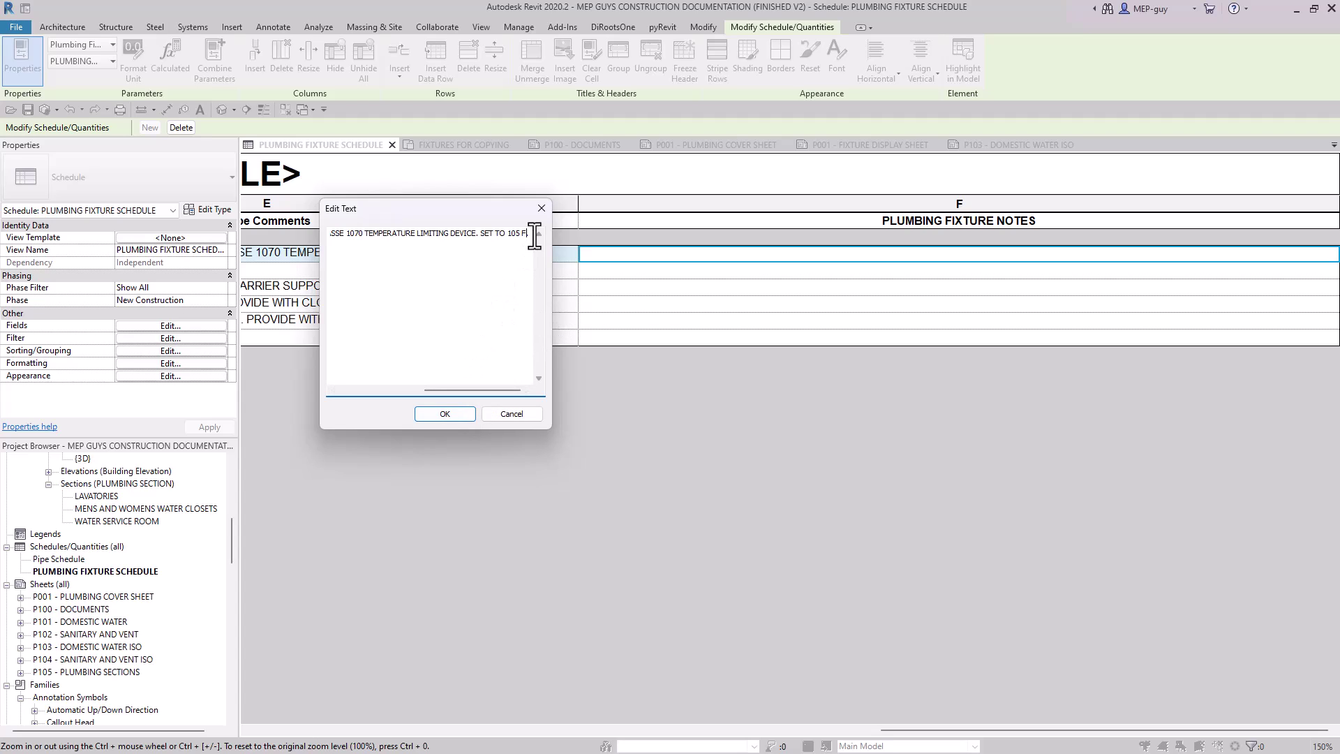
Step: Try three extra lines of filler text below the pasted LAV-1 note and delete them along with the empty line
key(Return)
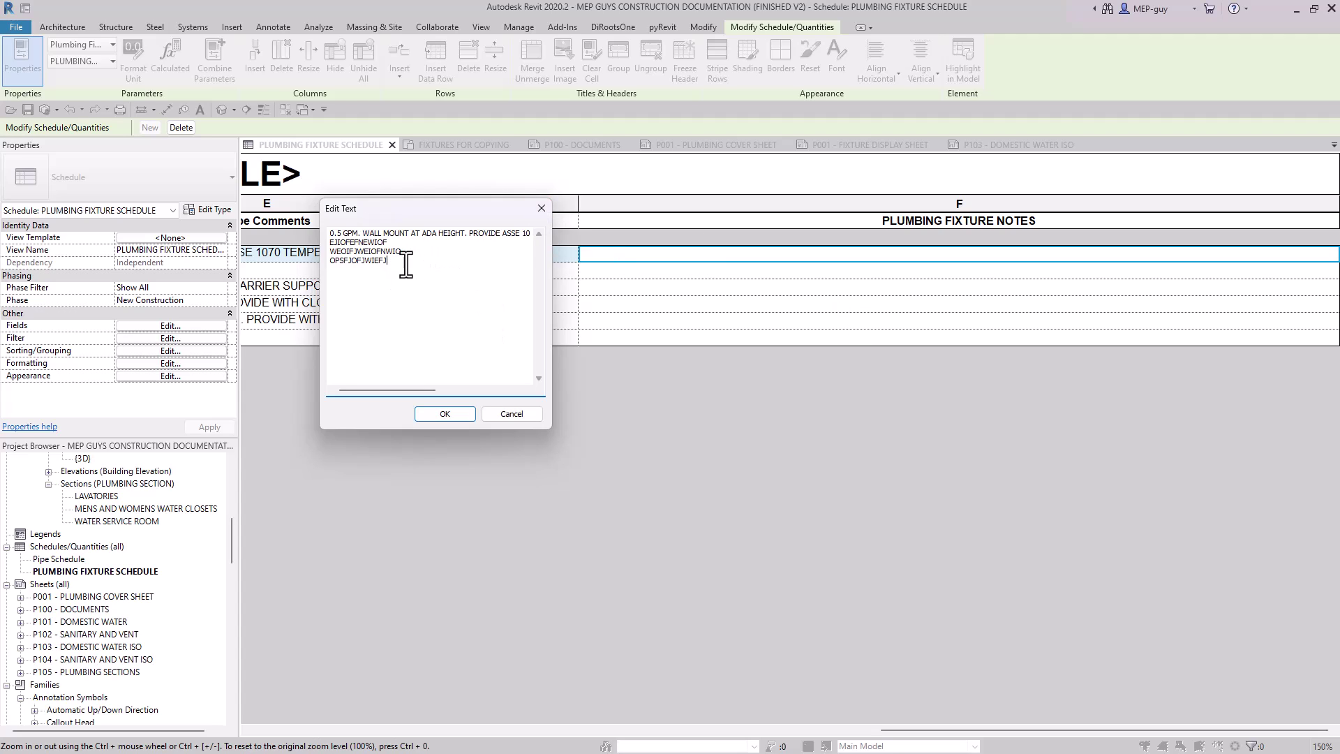
drag(427, 262, 300, 243)
key(BackSpace)
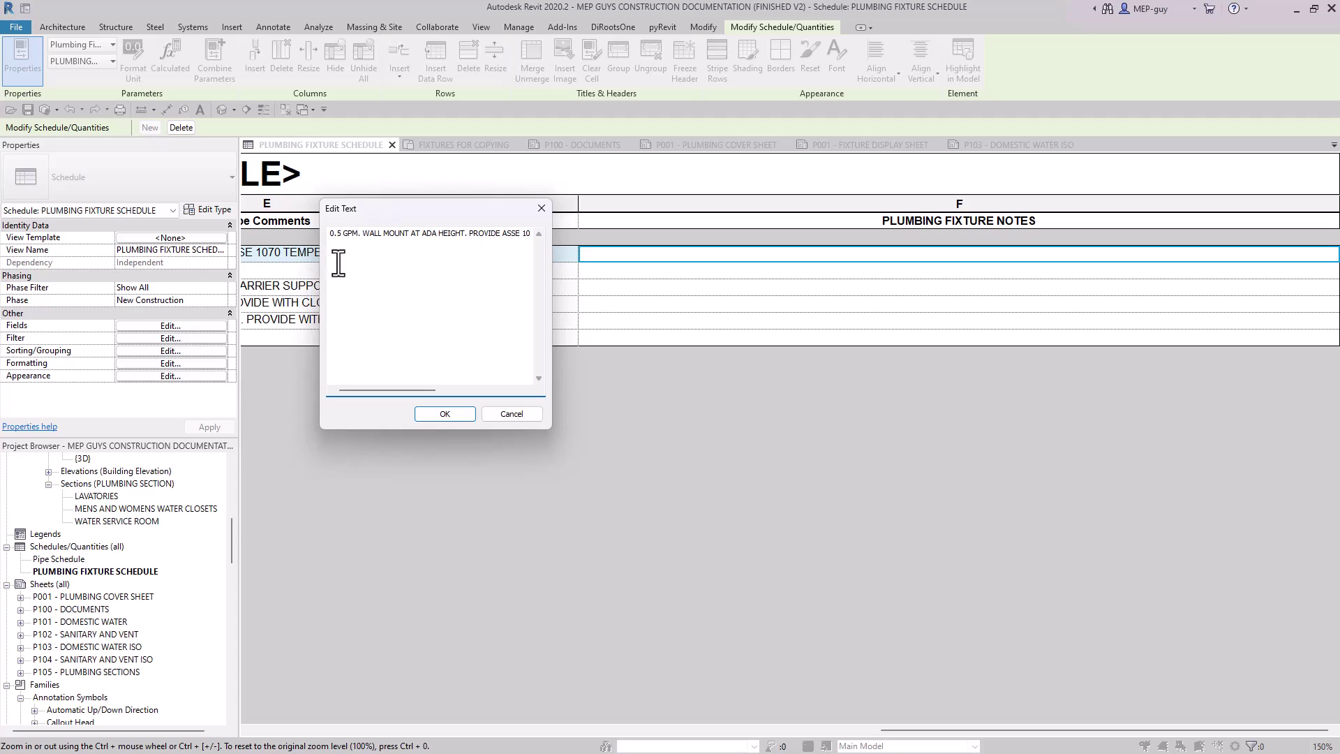
key(BackSpace)
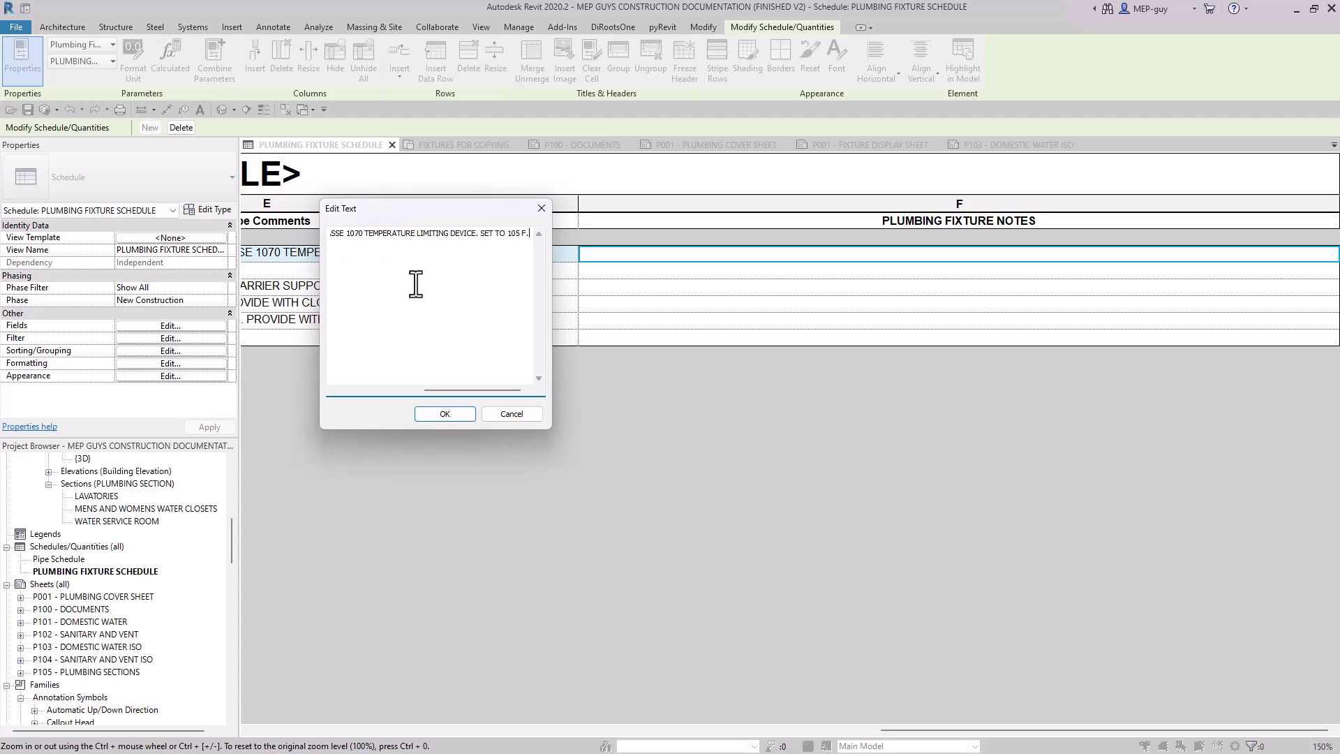
Step: Accept the pasted LAV-1 note and apply it to all elements of that lavatory type
click(460, 411)
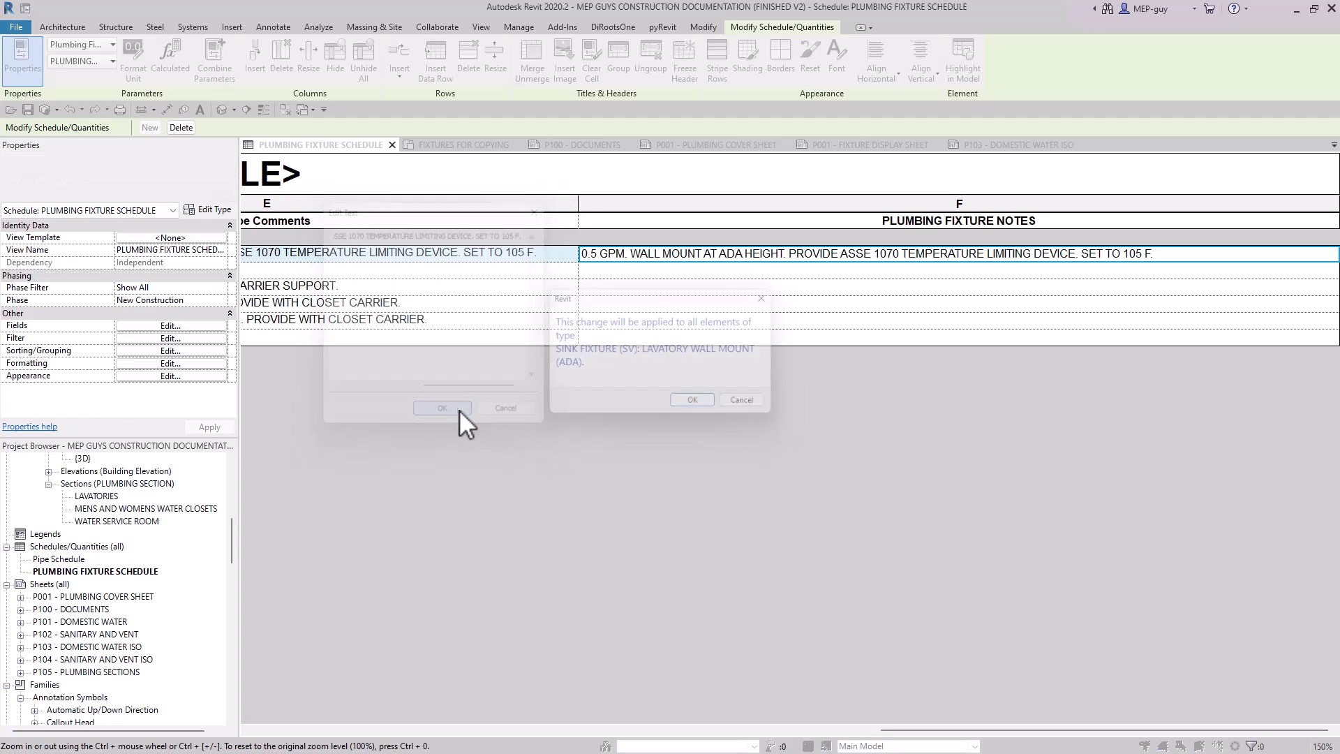
click(700, 407)
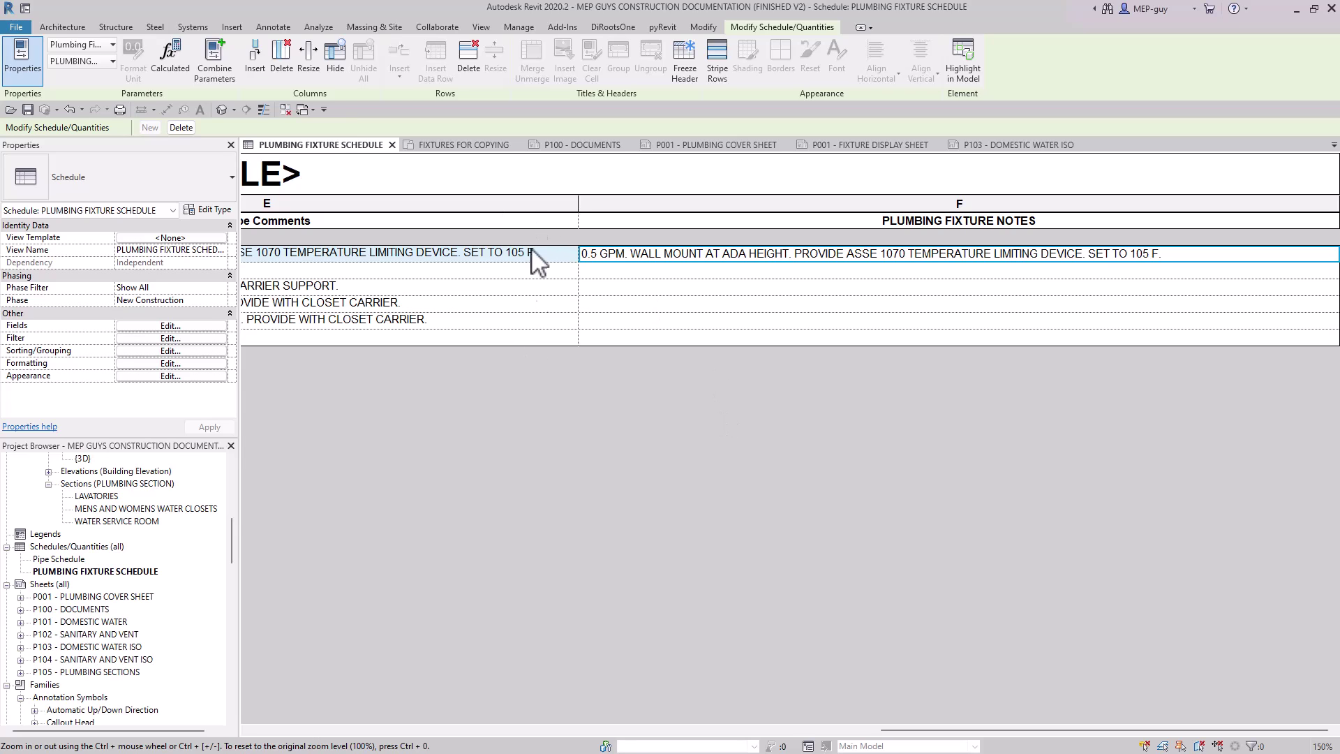
Step: Remove the Type Comments field from the plumbing fixture schedule's scheduled fields
drag(900, 729, 718, 729)
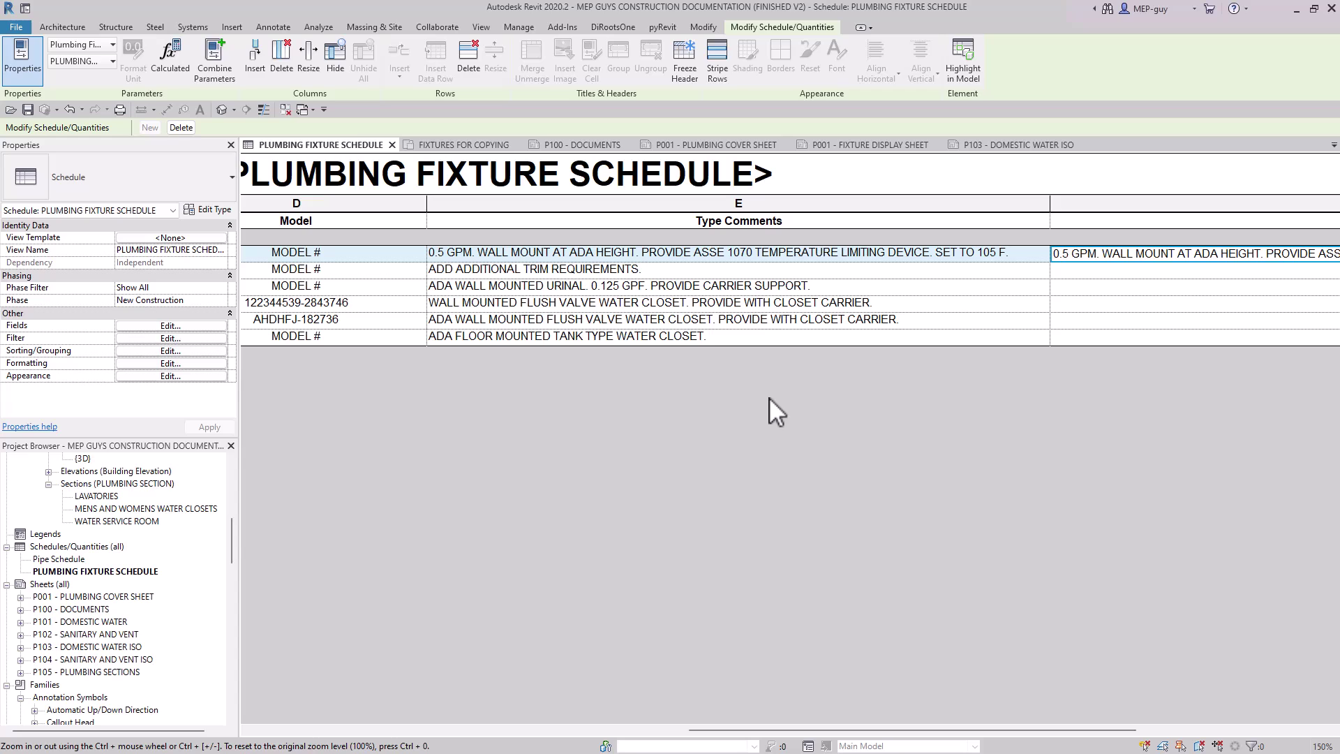
click(185, 326)
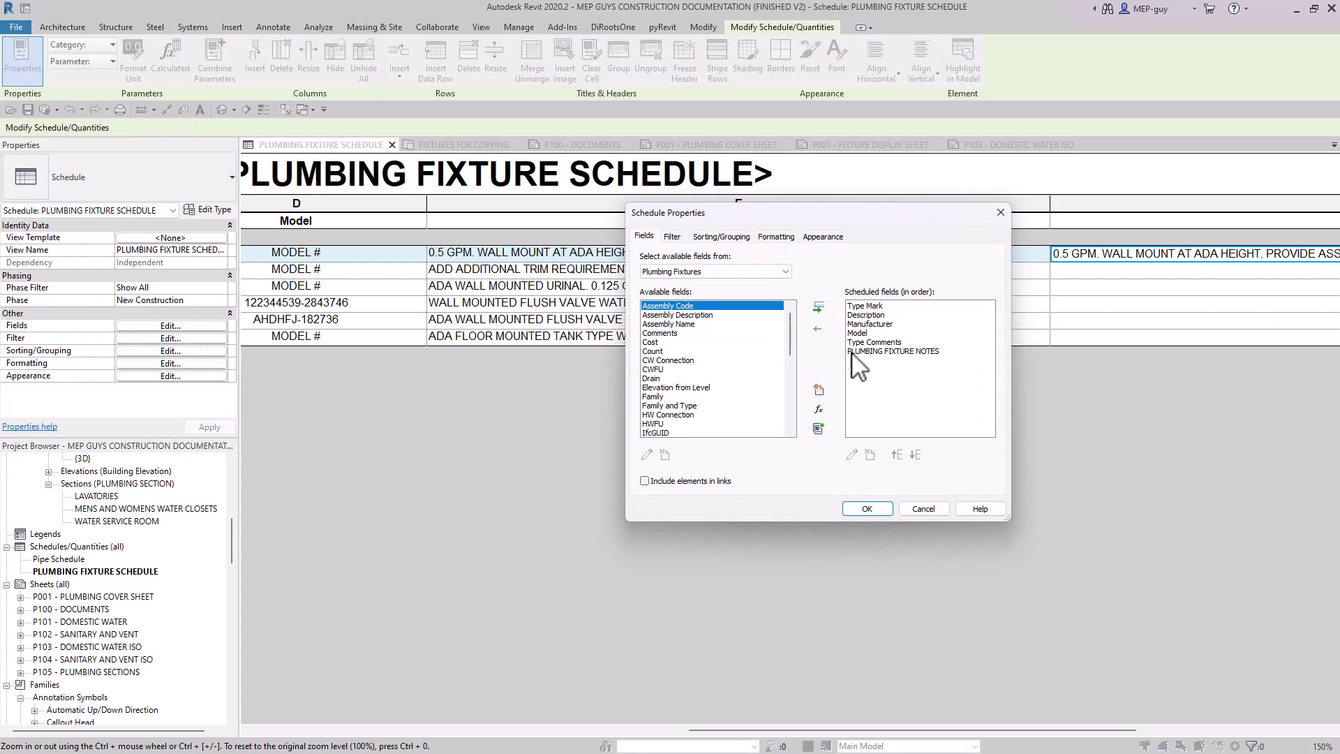
click(875, 341)
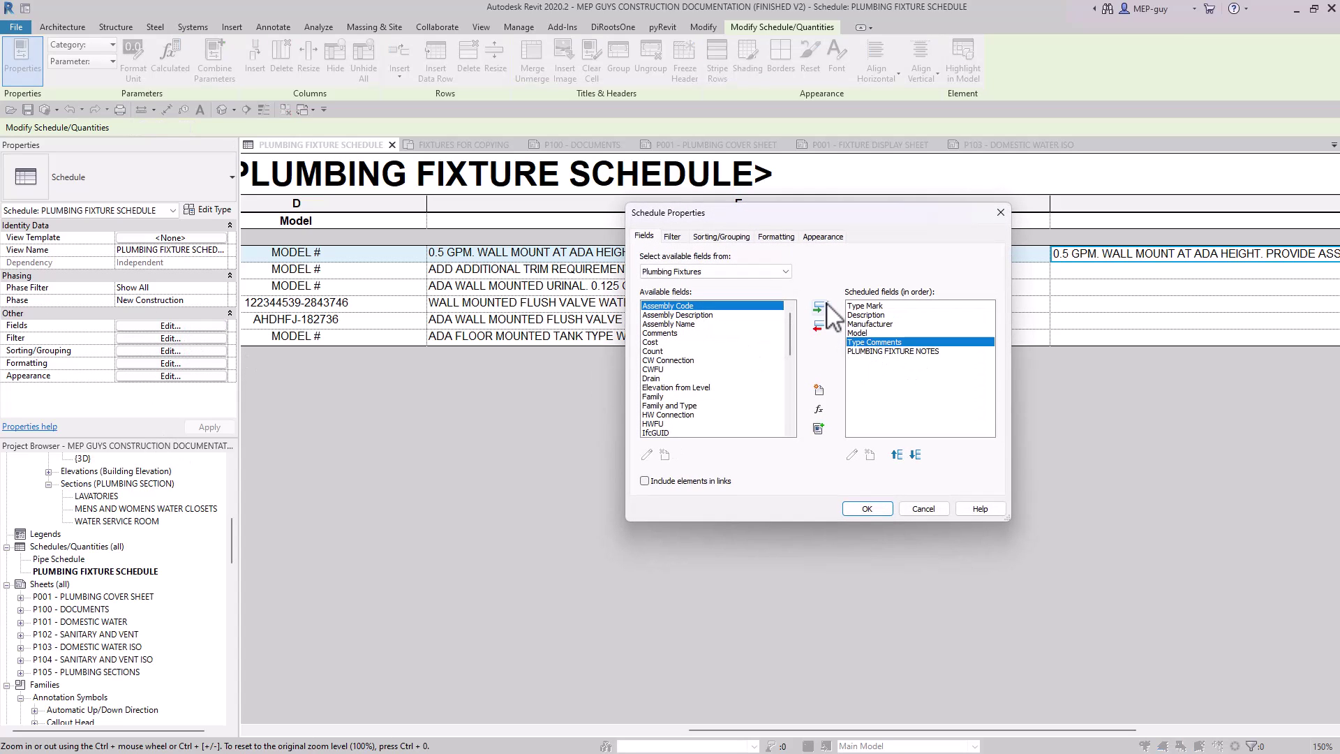
click(818, 328)
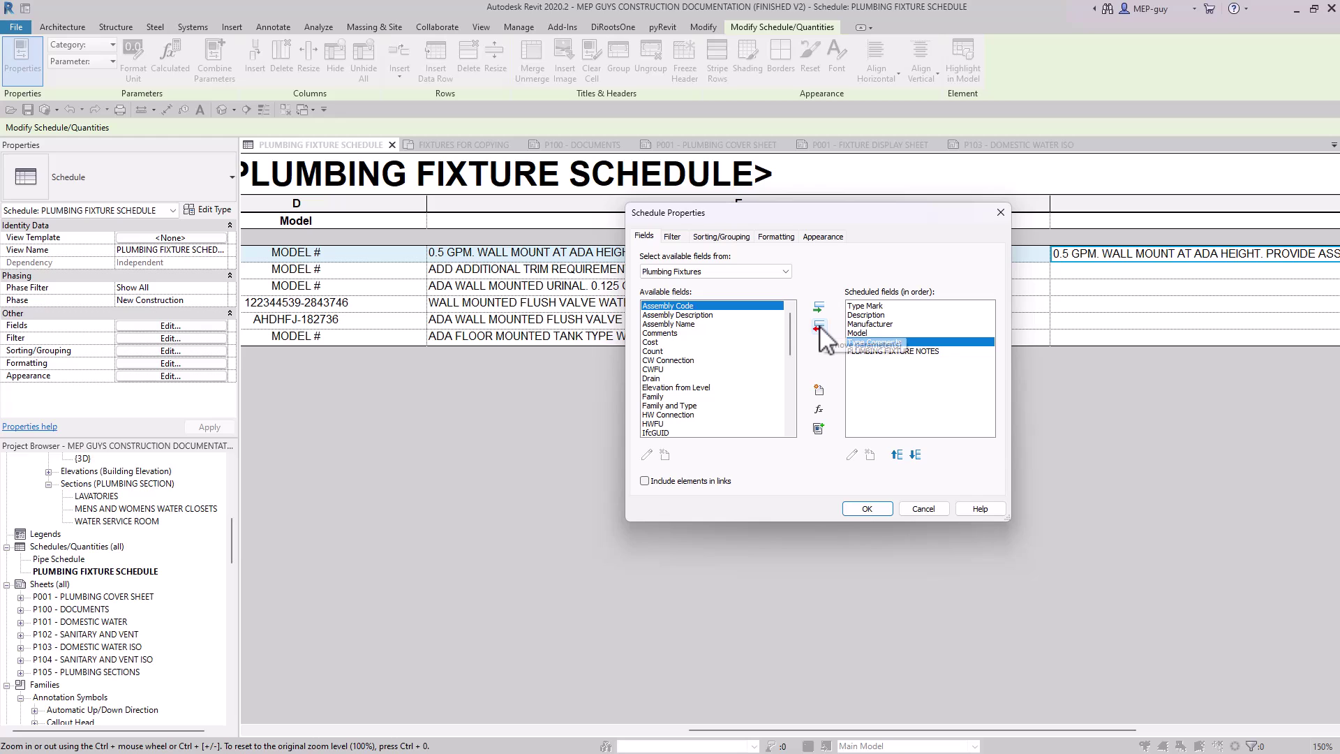
click(869, 506)
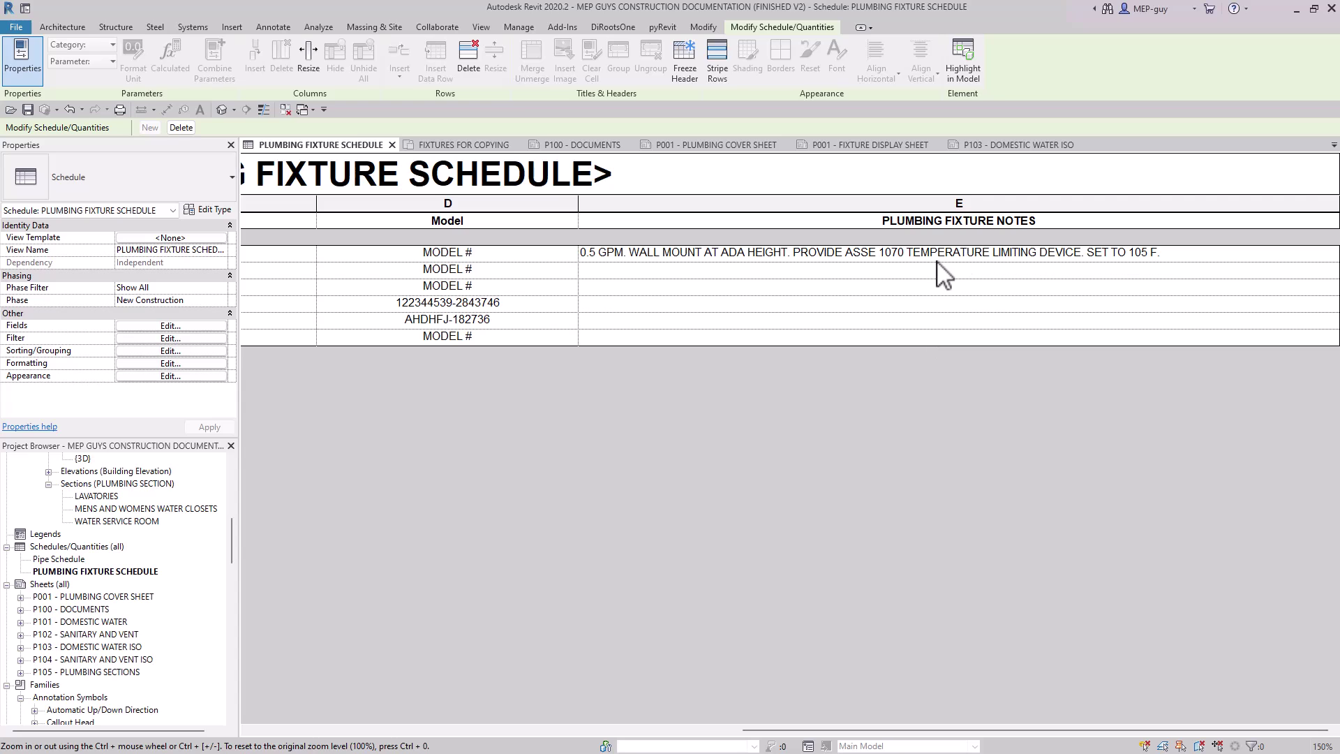
Step: Review the LAV-1 note in its multiline text editor and close it without altering the text
click(1300, 255)
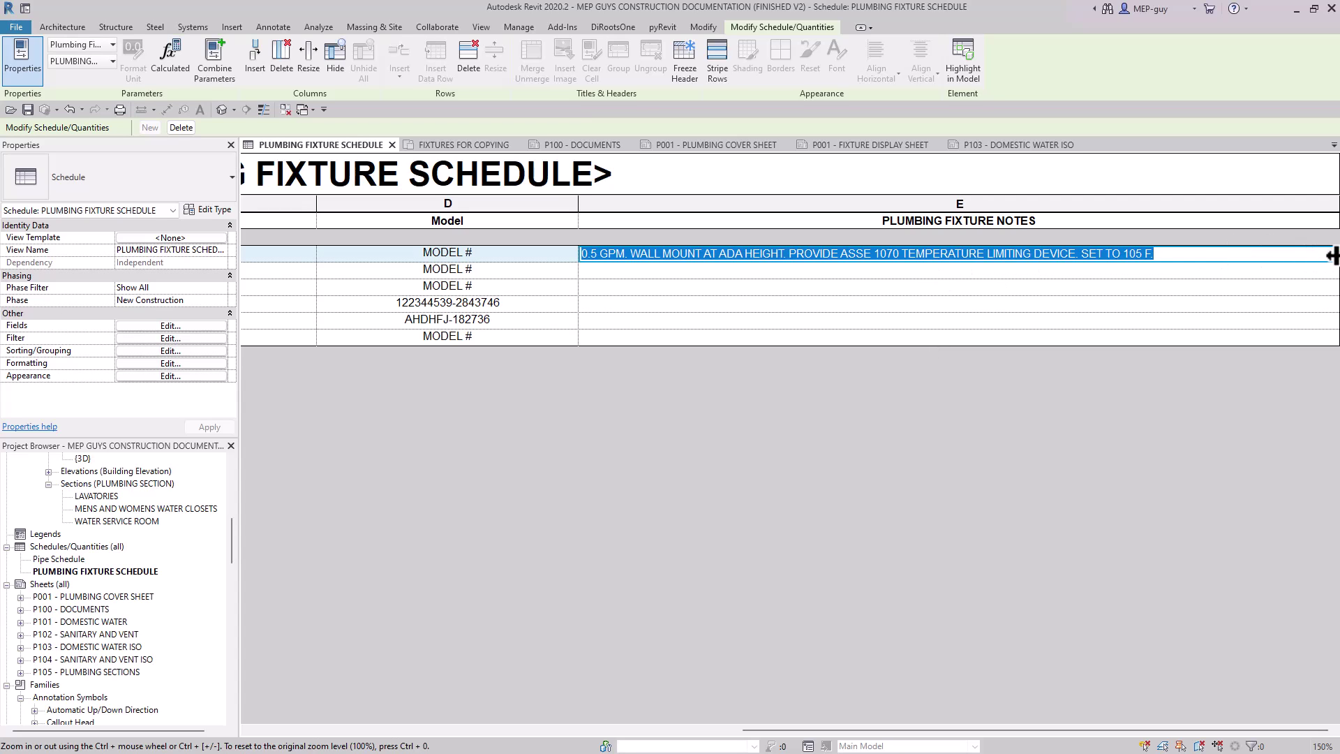
click(1333, 253)
click(455, 264)
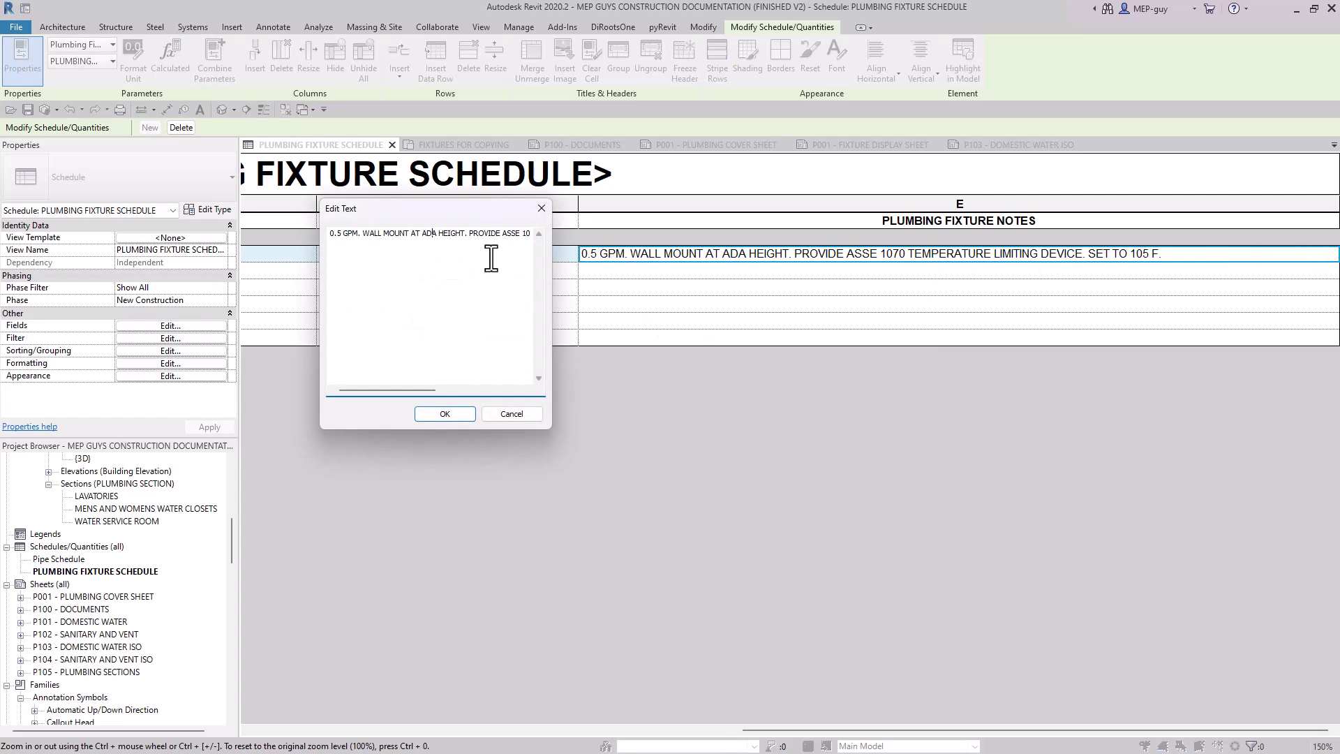
drag(398, 390, 347, 391)
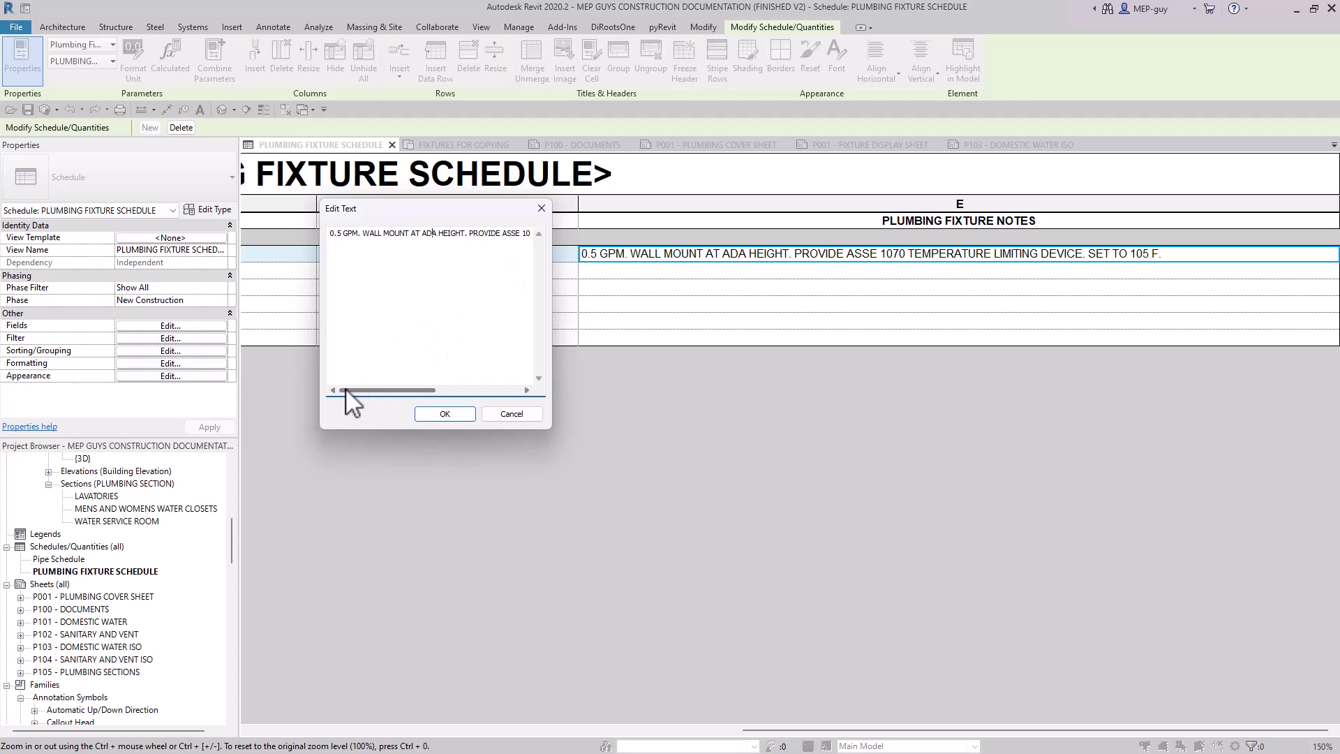
click(447, 415)
click(714, 409)
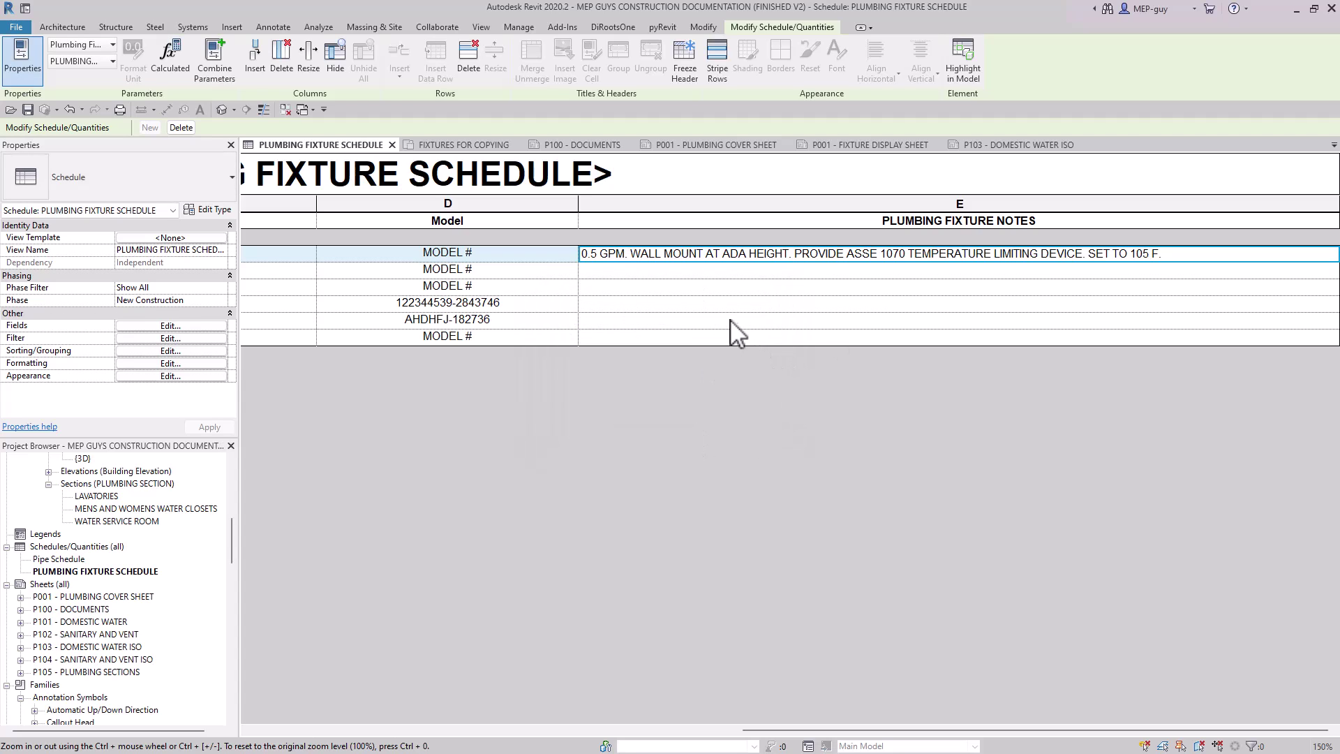
Step: Inspect the fixture schedule's PLUMBING FIXTURE NOTES column on sheet P001 - PLUMBING COVER SHEET
click(705, 145)
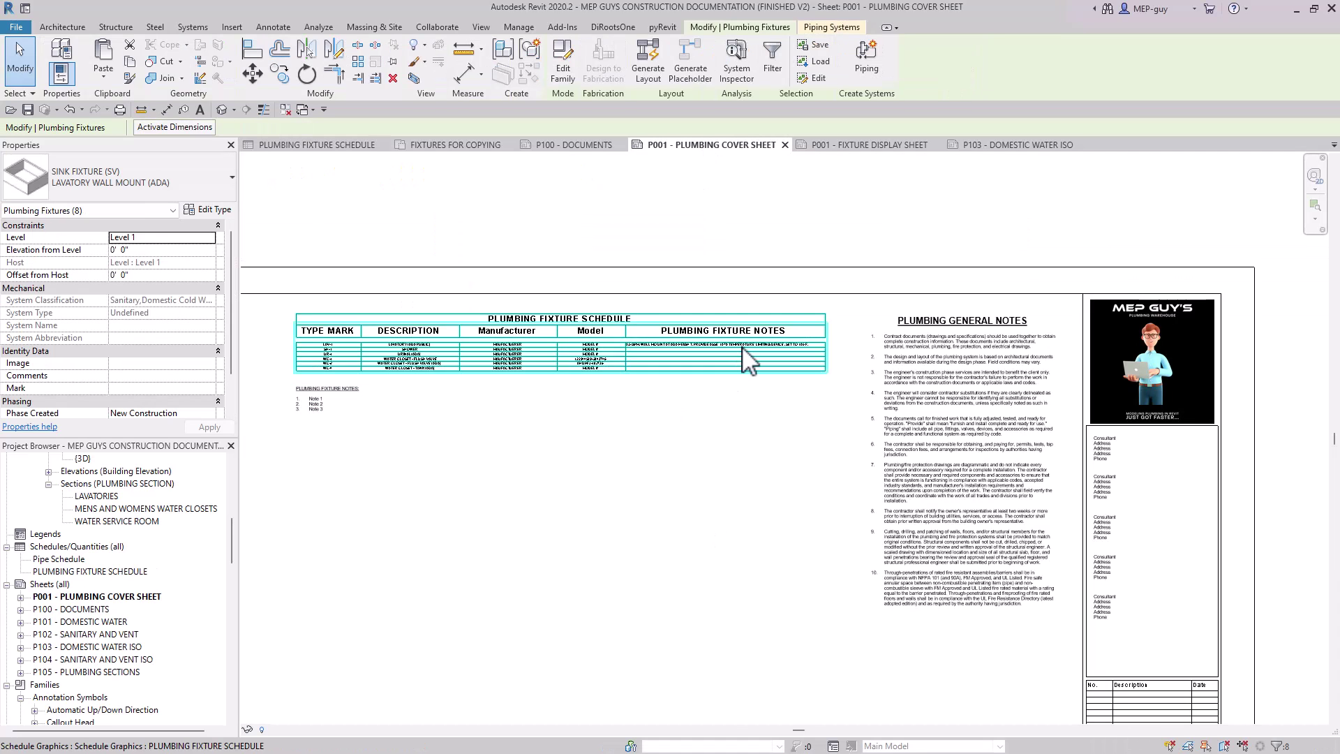
scroll(722, 342, up, 5)
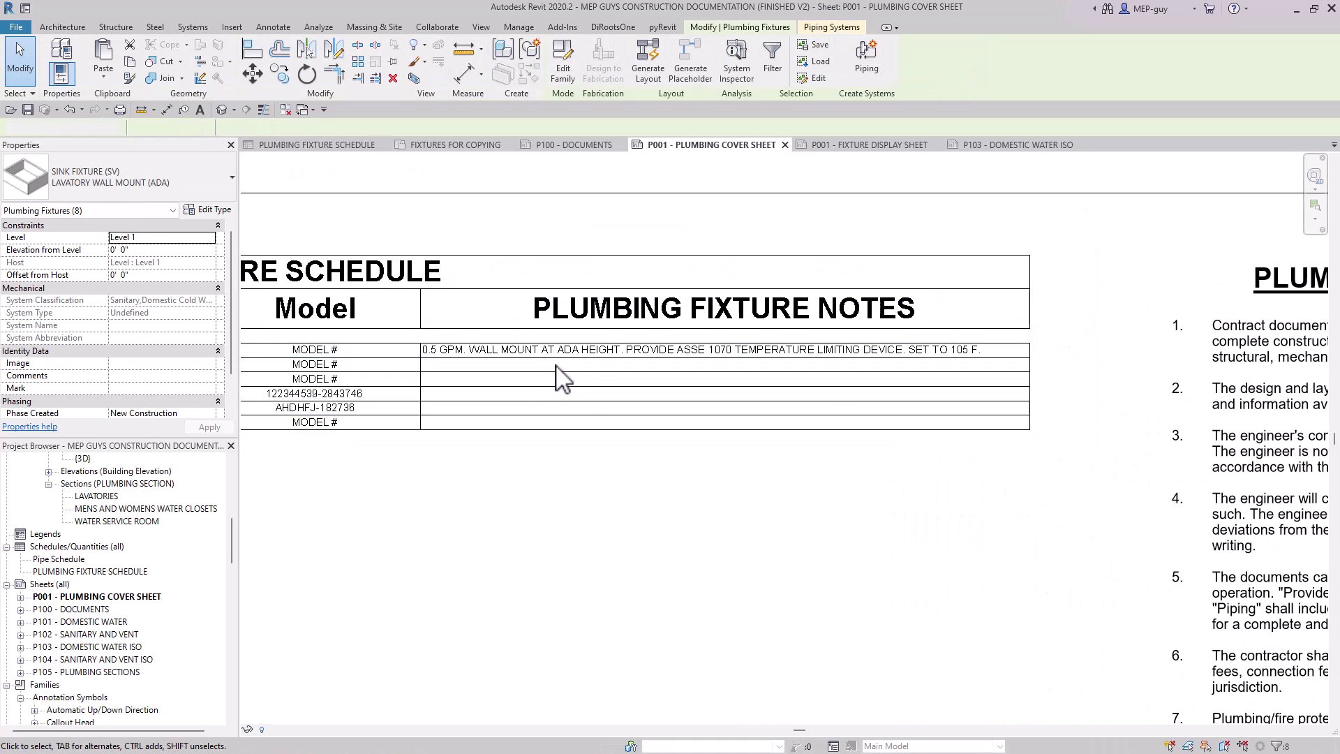
key(Escape)
scroll(1061, 368, down, 4)
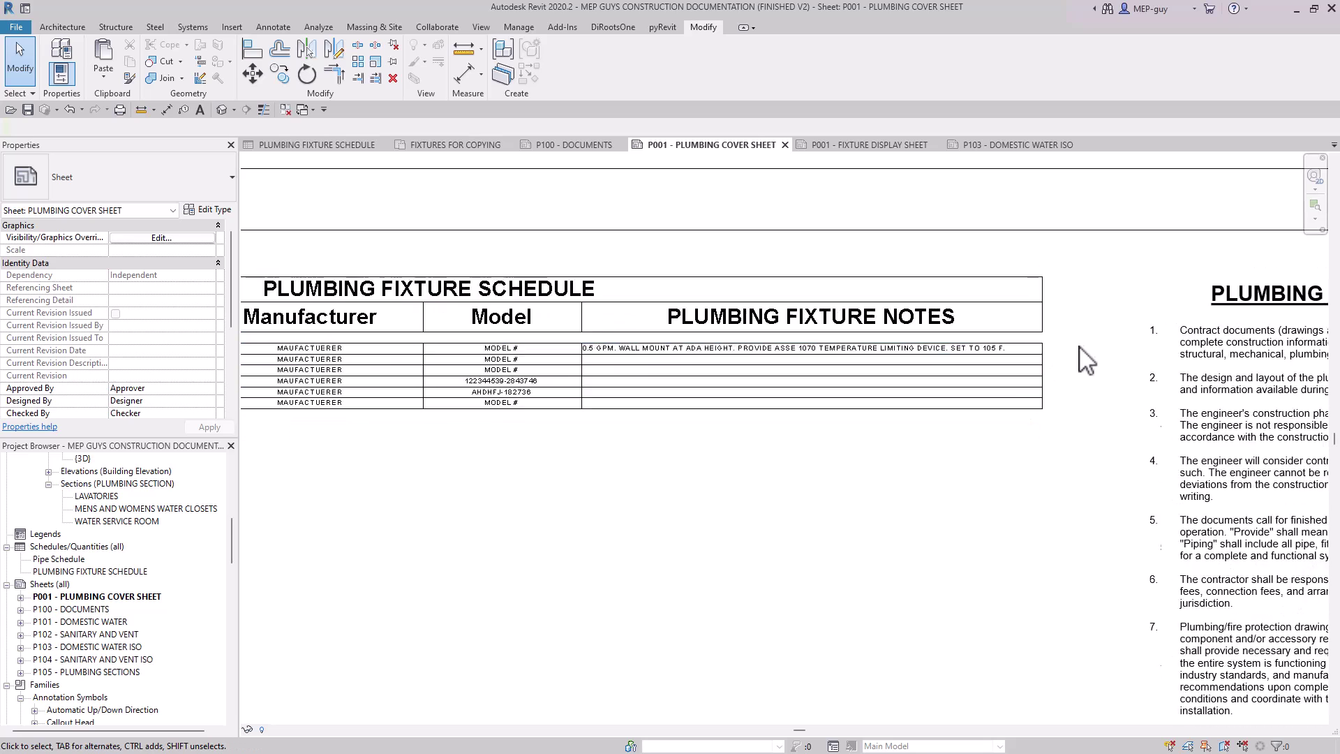
scroll(1090, 359, up, 3)
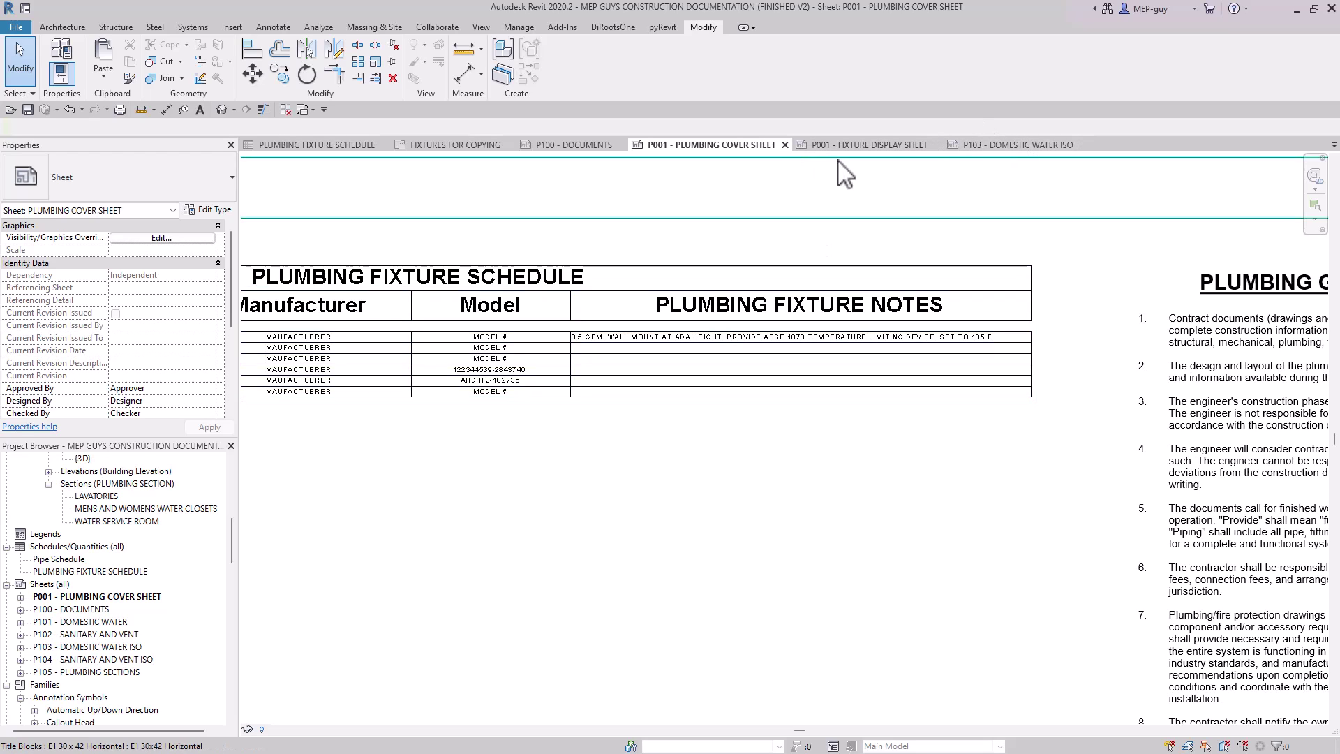
Step: Open the fixture schedule from the sheet and rename the PLUMBING FIXTURE NOTES column heading to NOTES
double_click(664, 286)
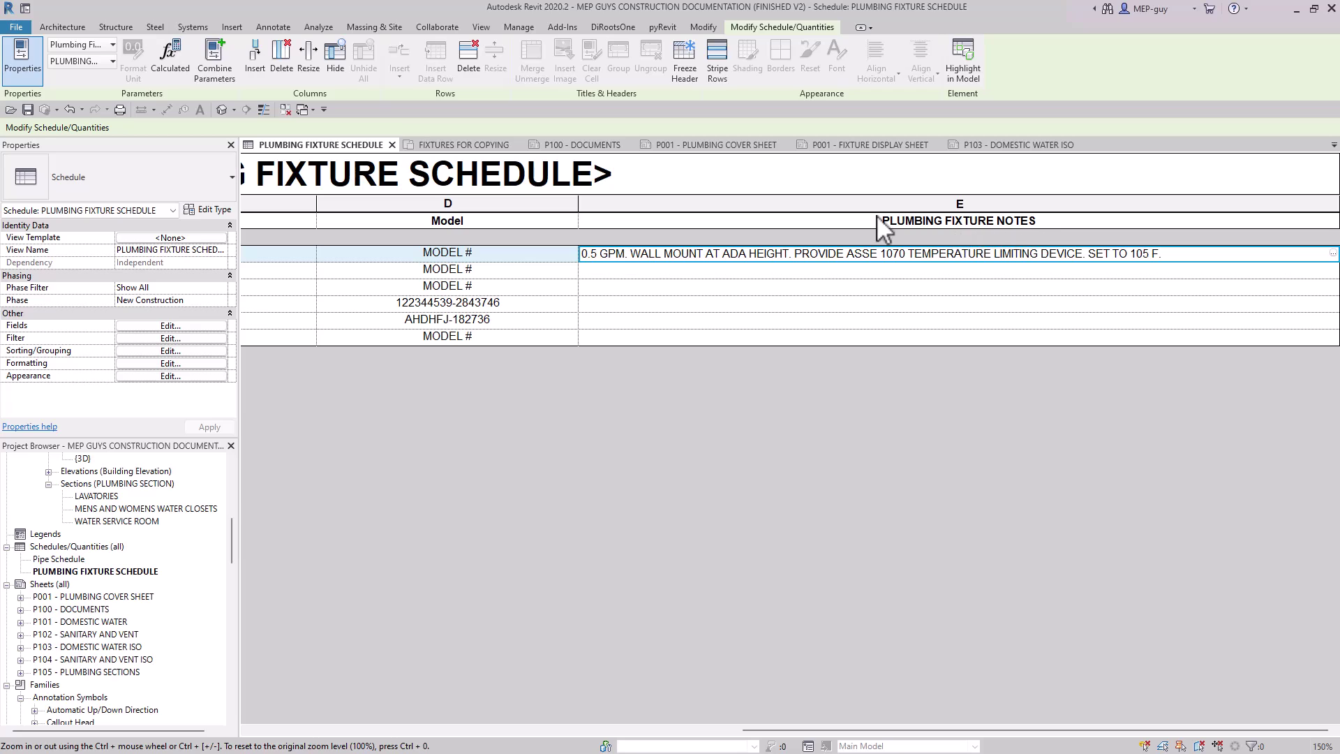
click(1045, 220)
drag(1062, 219, 856, 221)
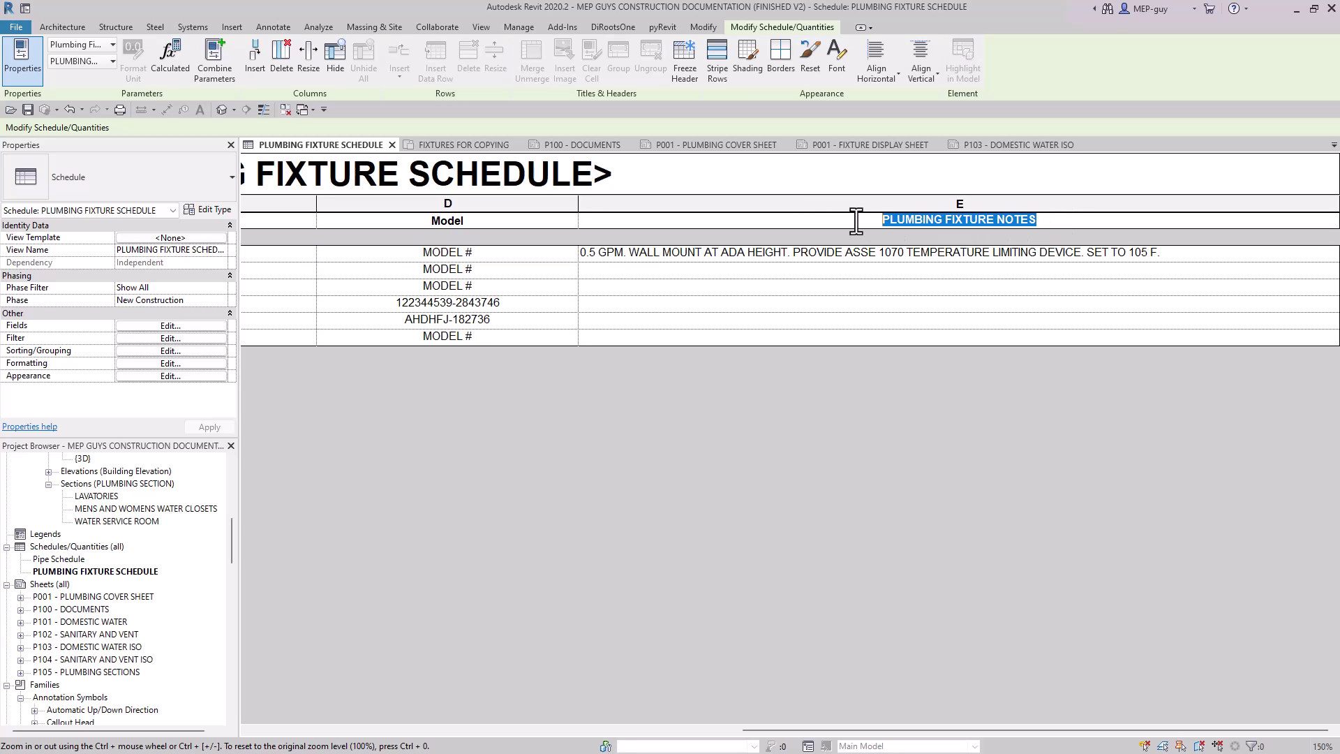
text(N)
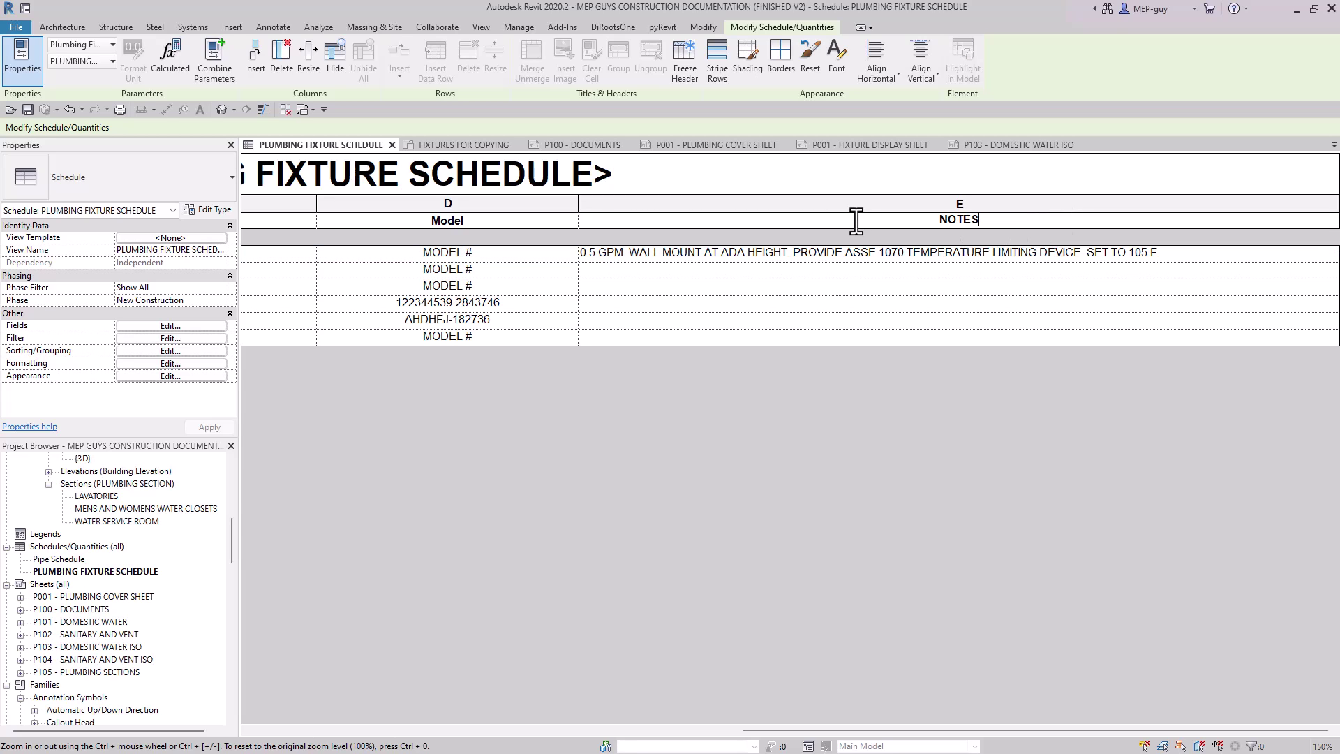
key(Return)
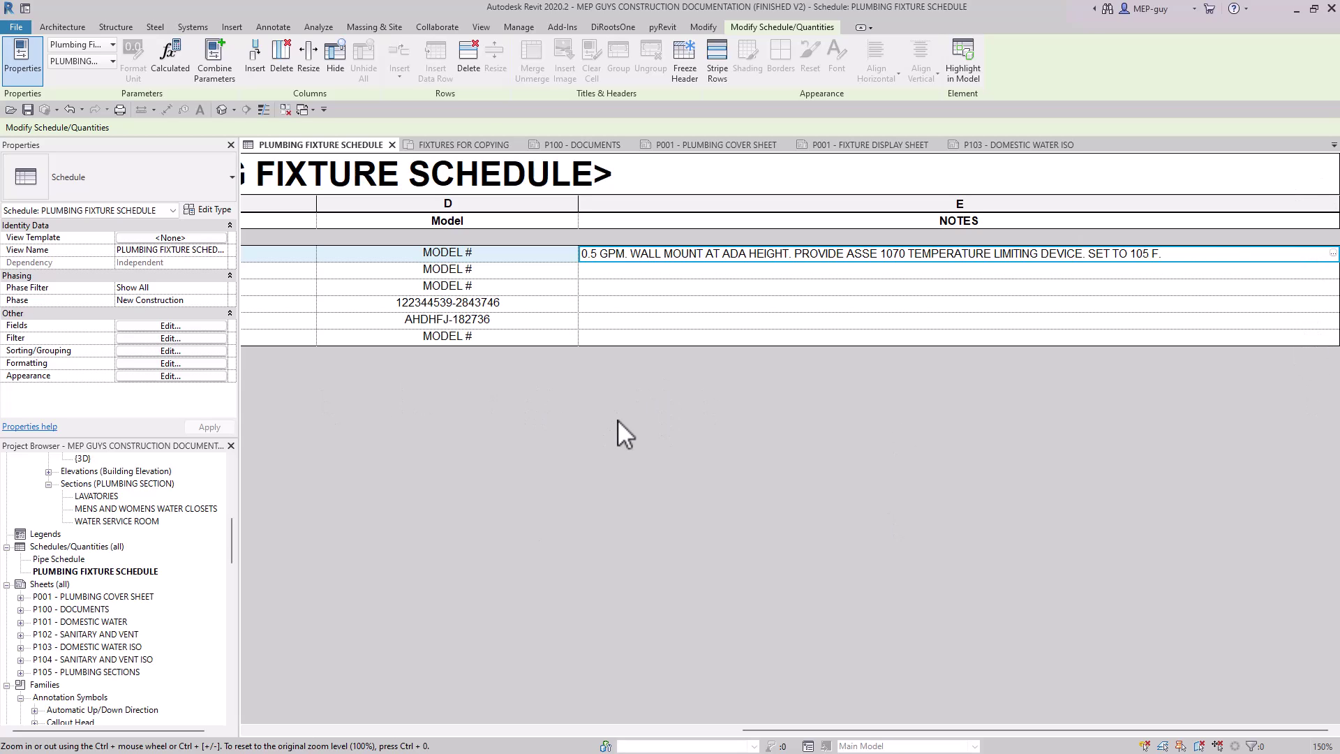
Step: Start a new project parameter and assign it to the Plumbing Fixtures category
click(518, 27)
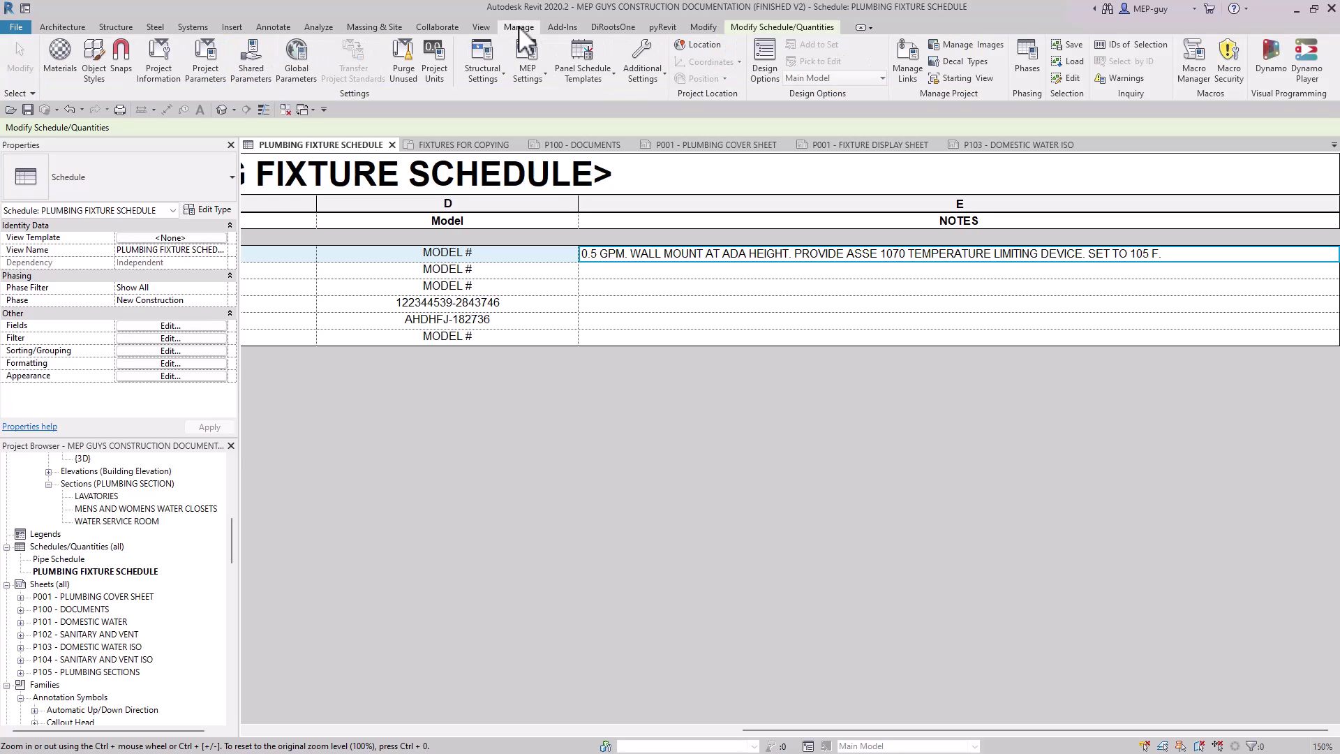
click(205, 63)
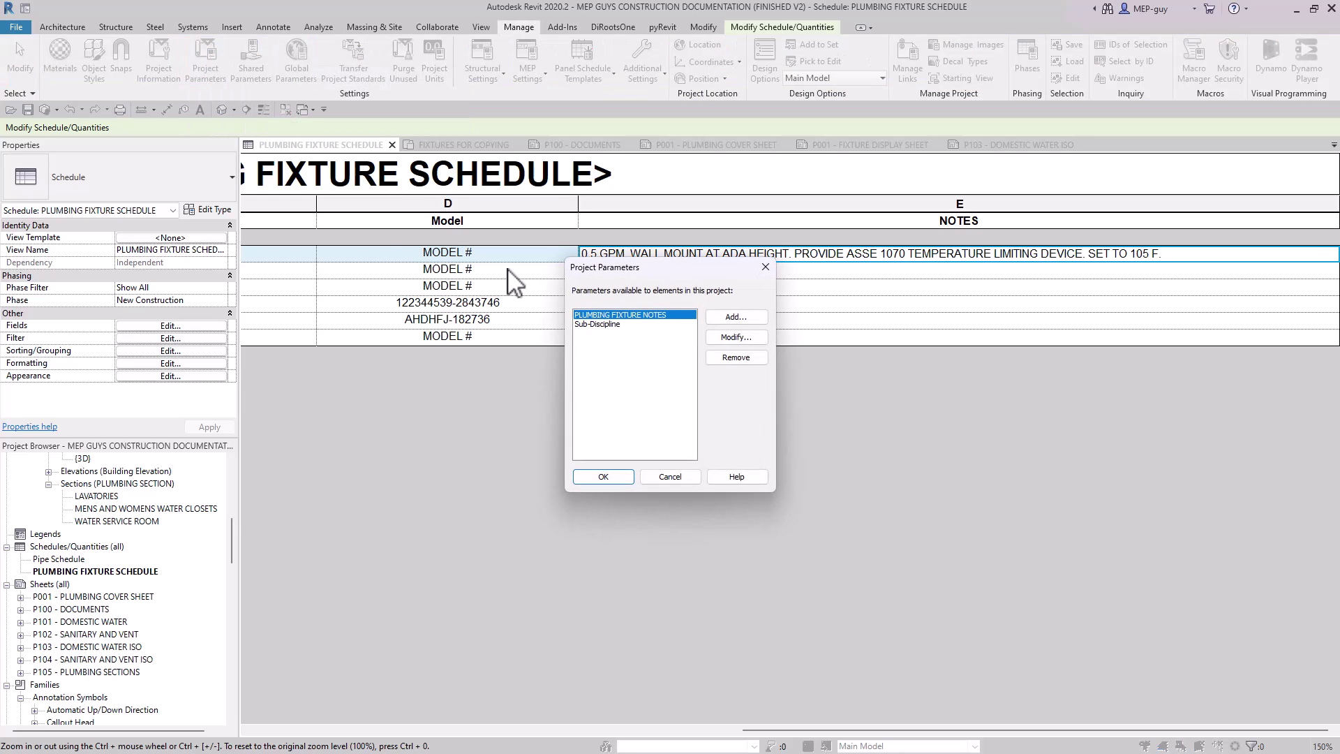
click(733, 317)
click(802, 375)
key(p)
scroll(827, 405, down, 3)
click(780, 463)
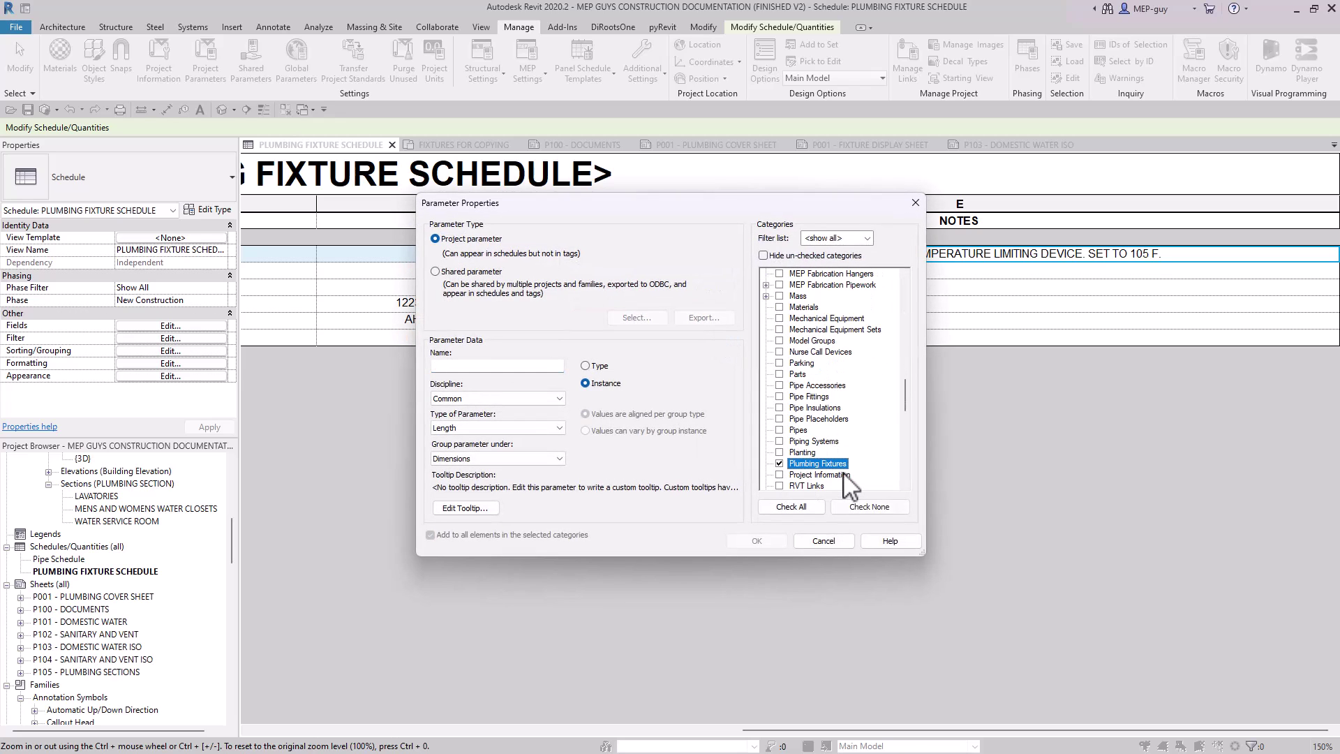
Step: Name the parameter GENERAL NOTE NUMBER, make it a Multiline Text type parameter, and create it without assigning a value
click(494, 366)
text(GENERAL NOTE NUMBER)
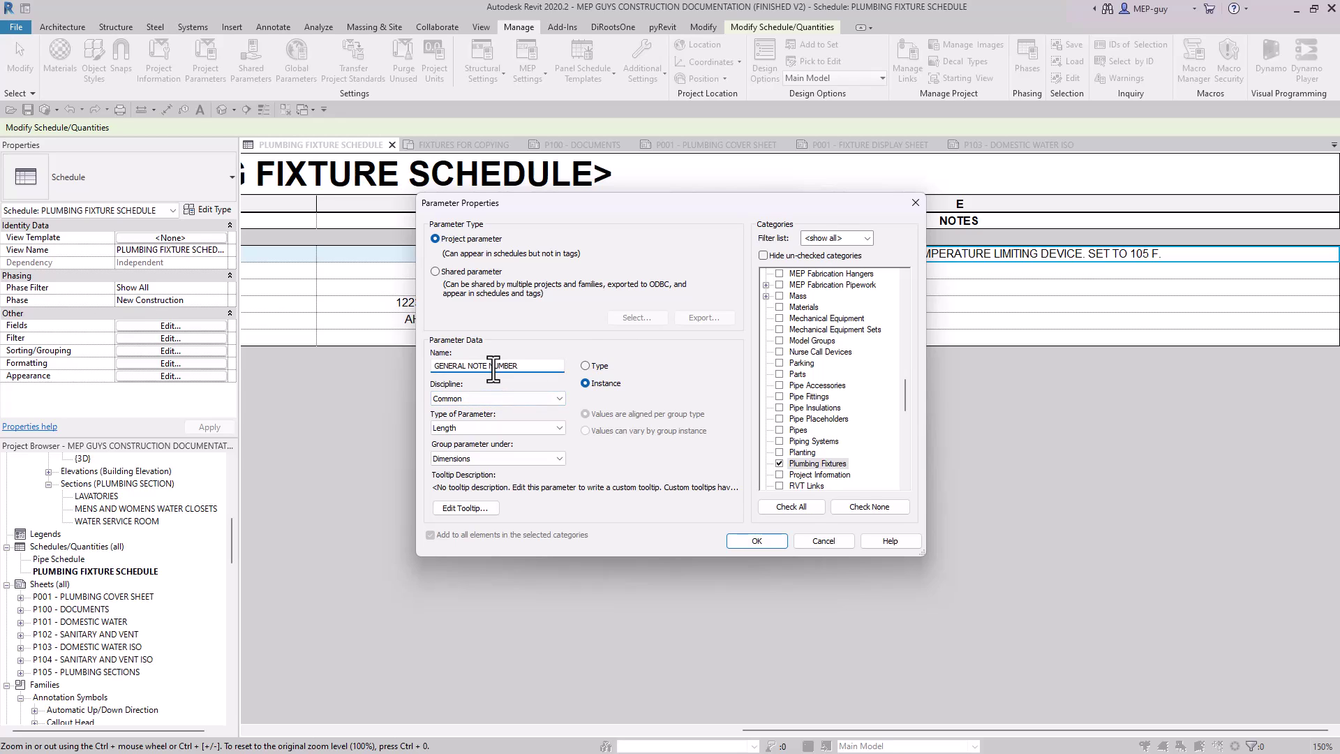
click(508, 428)
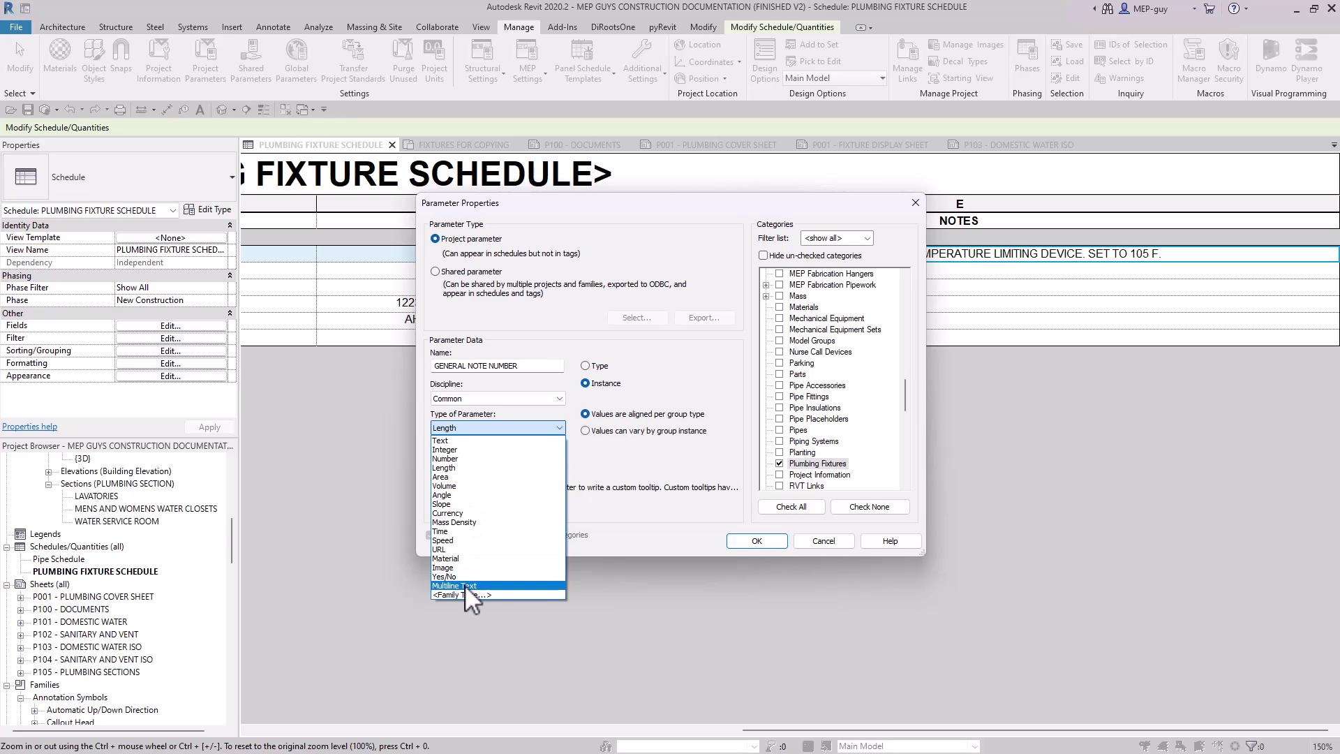
click(465, 585)
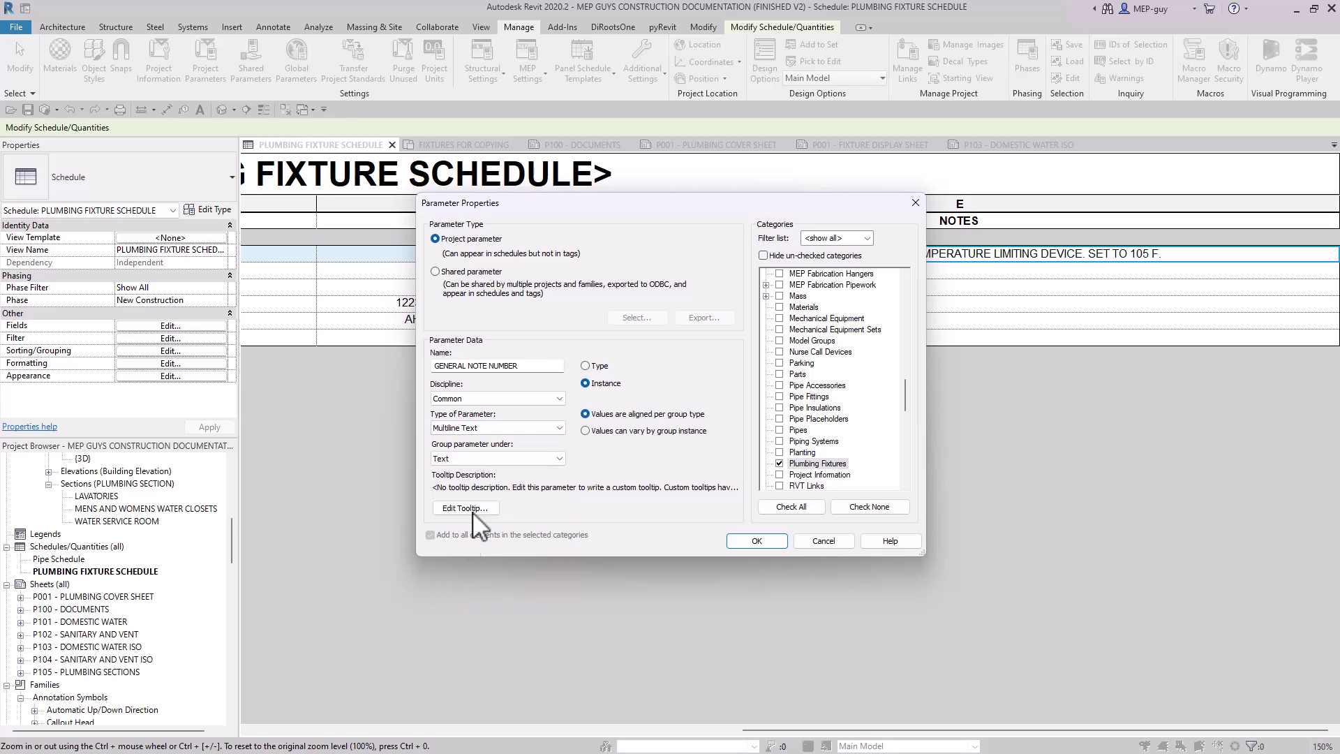
click(585, 366)
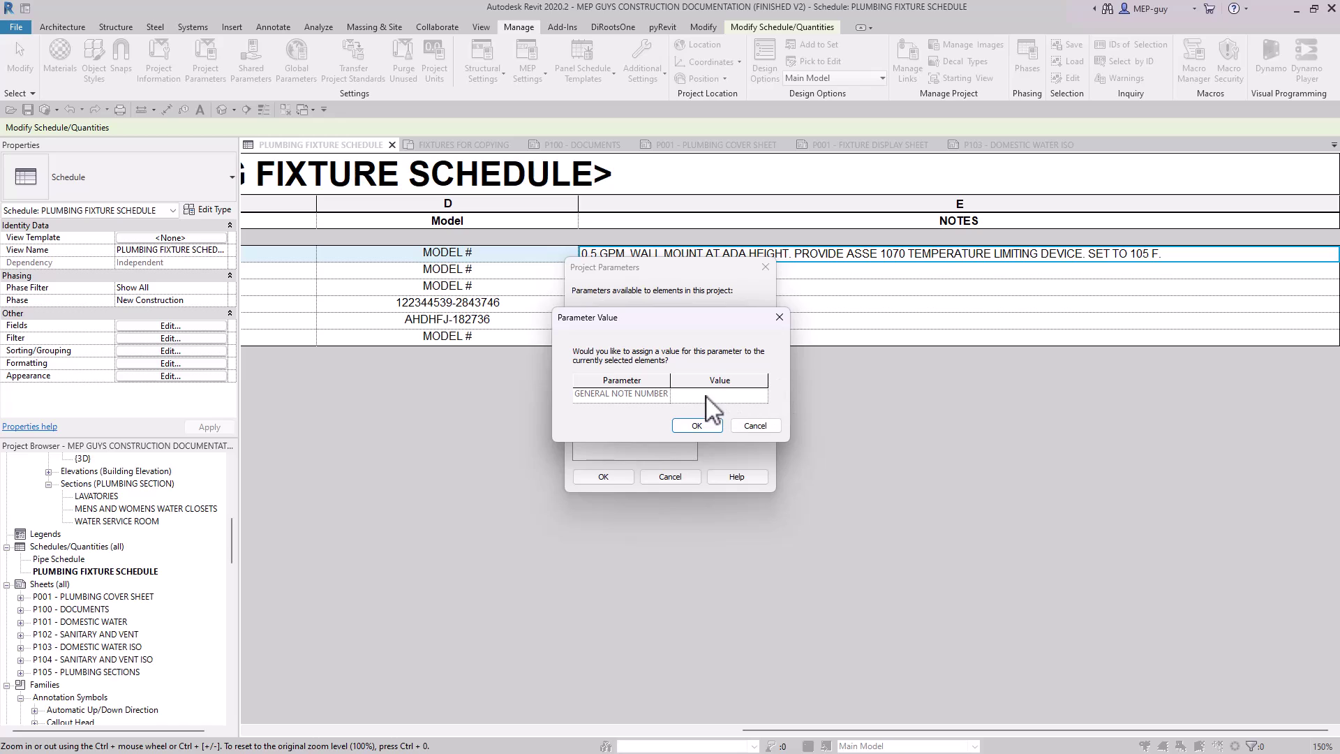
click(752, 425)
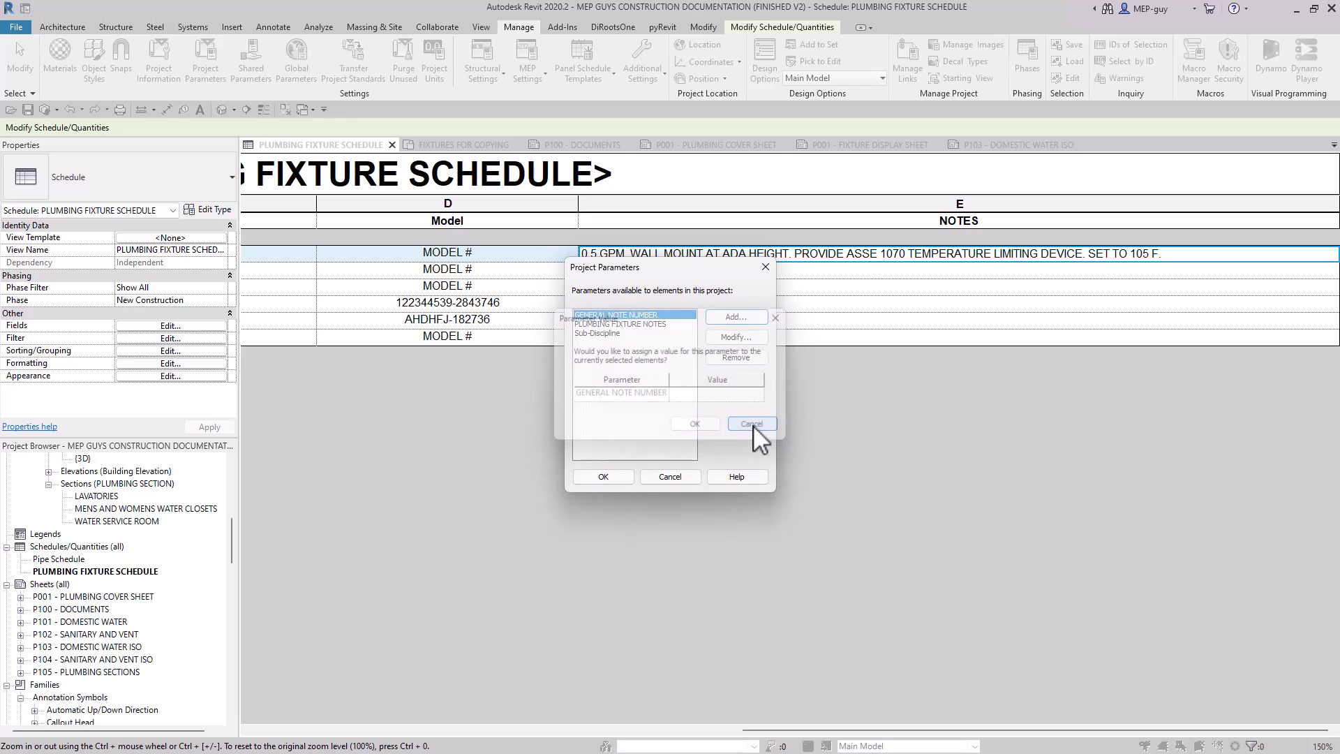
click(612, 478)
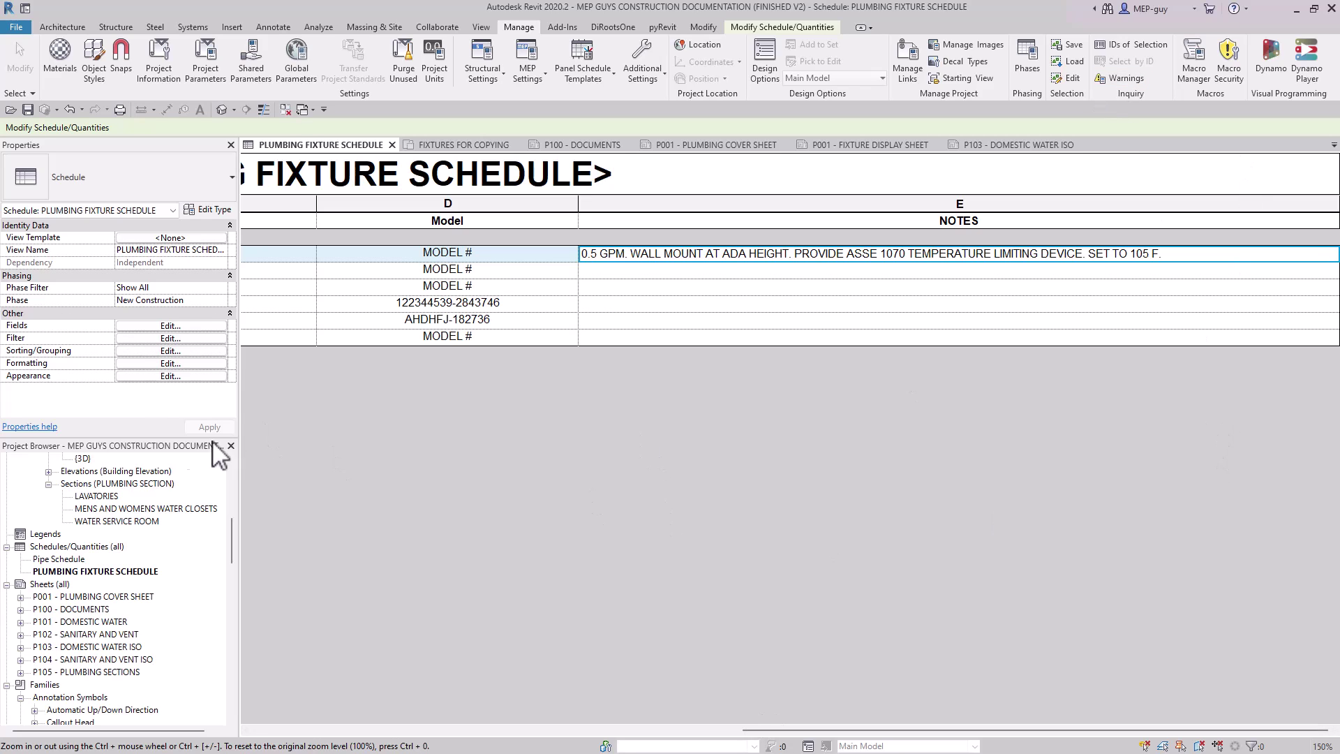
Step: Add the GENERAL NOTE NUMBER field to the plumbing fixture schedule after PLUMBING FIXTURE NOTES
click(167, 326)
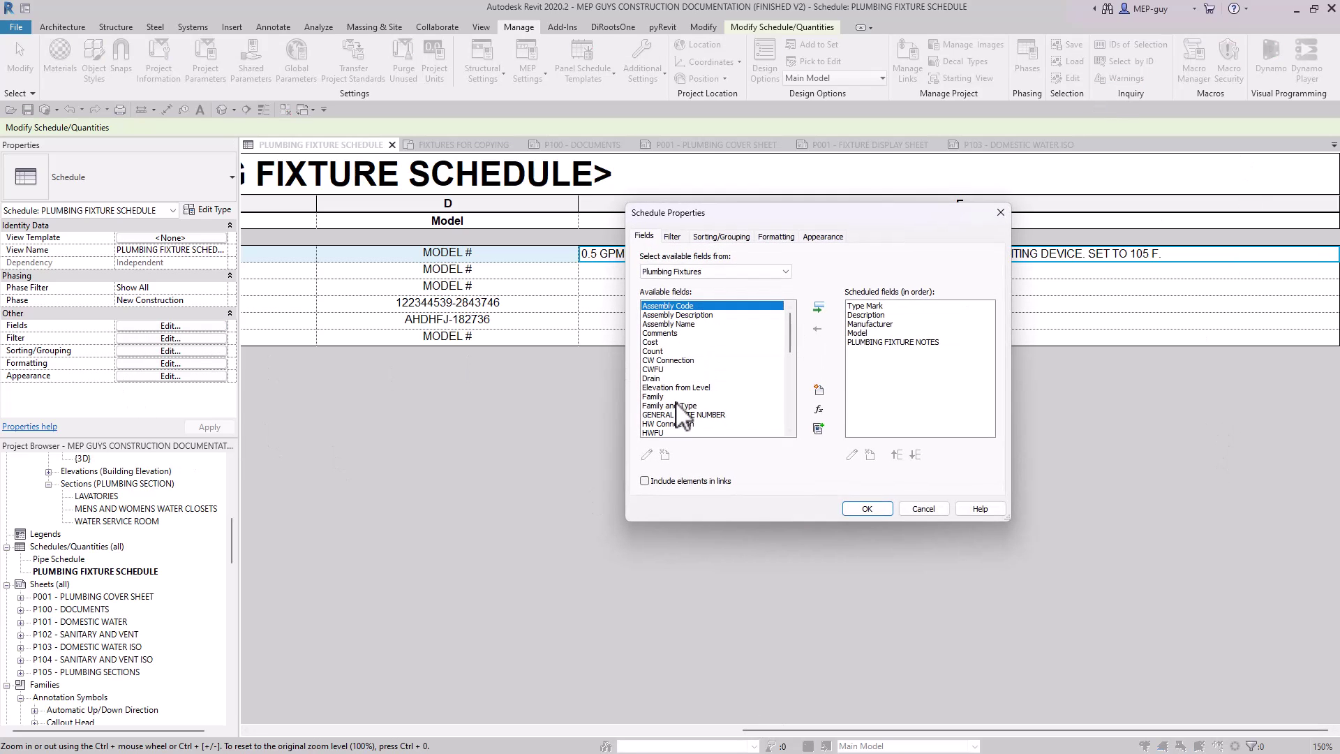
click(683, 416)
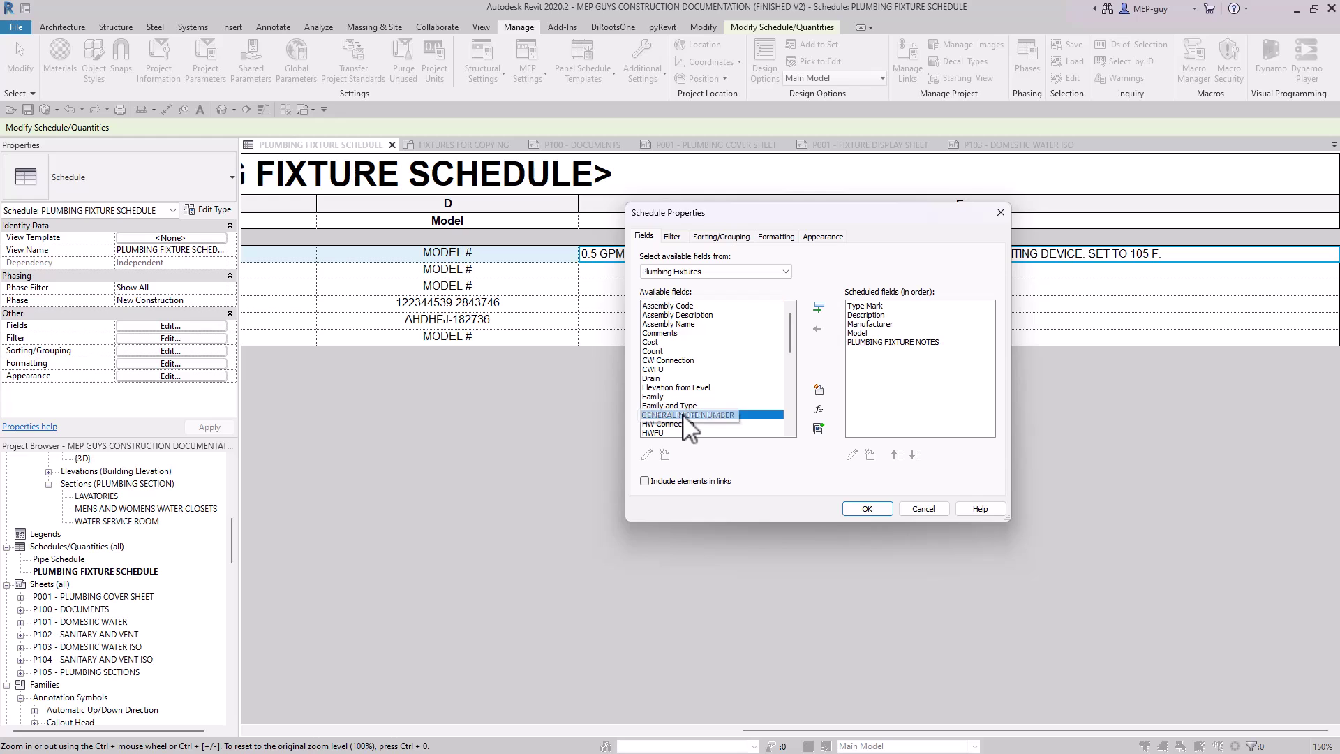
click(819, 308)
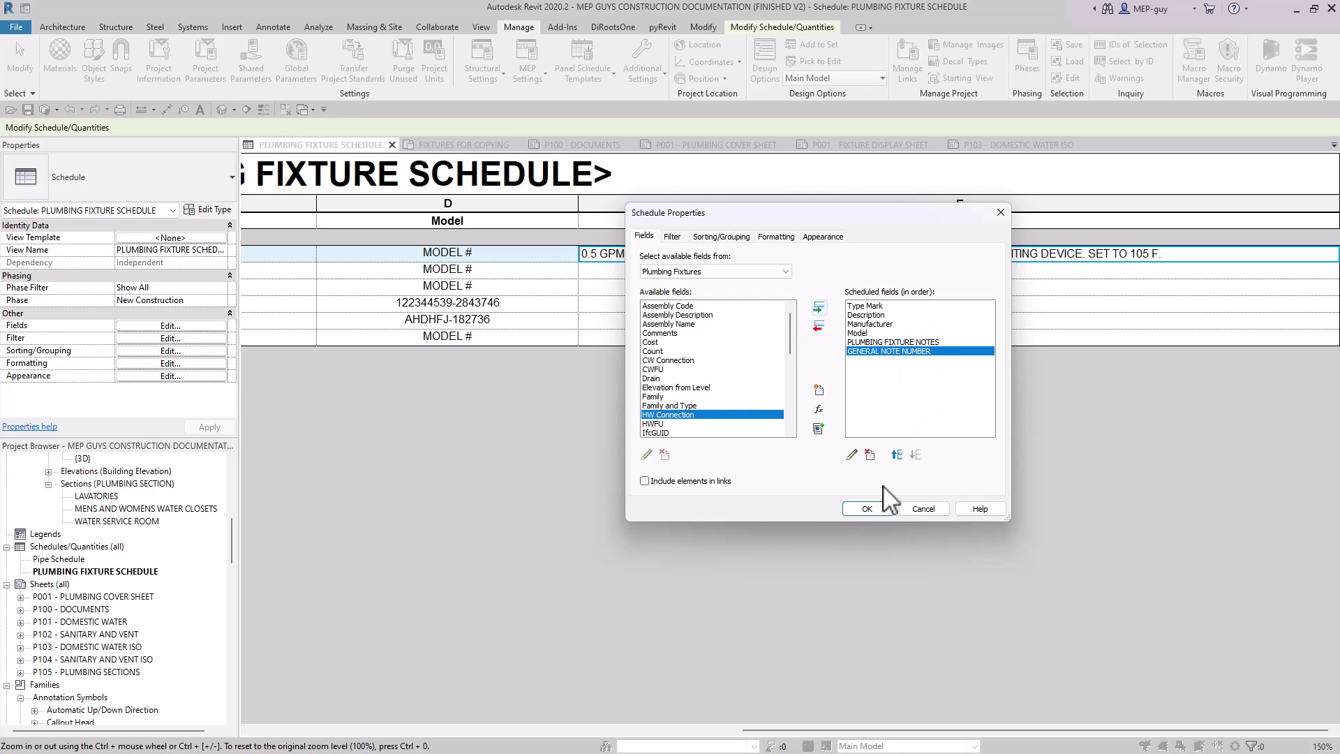
click(867, 508)
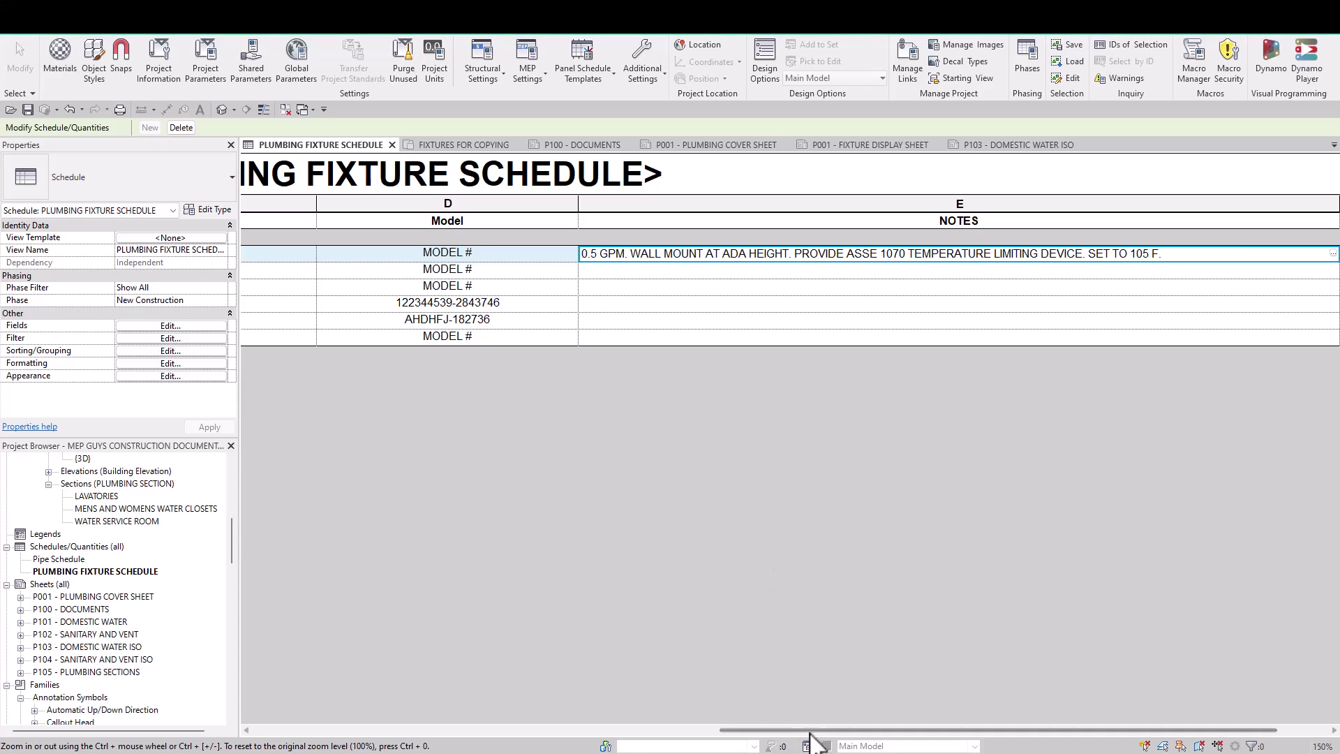
Step: Enter 1, 2, 3 as the LAV-1 lavatory's GENERAL NOTE NUMBER and apply it to all elements of that type
drag(828, 730, 1026, 729)
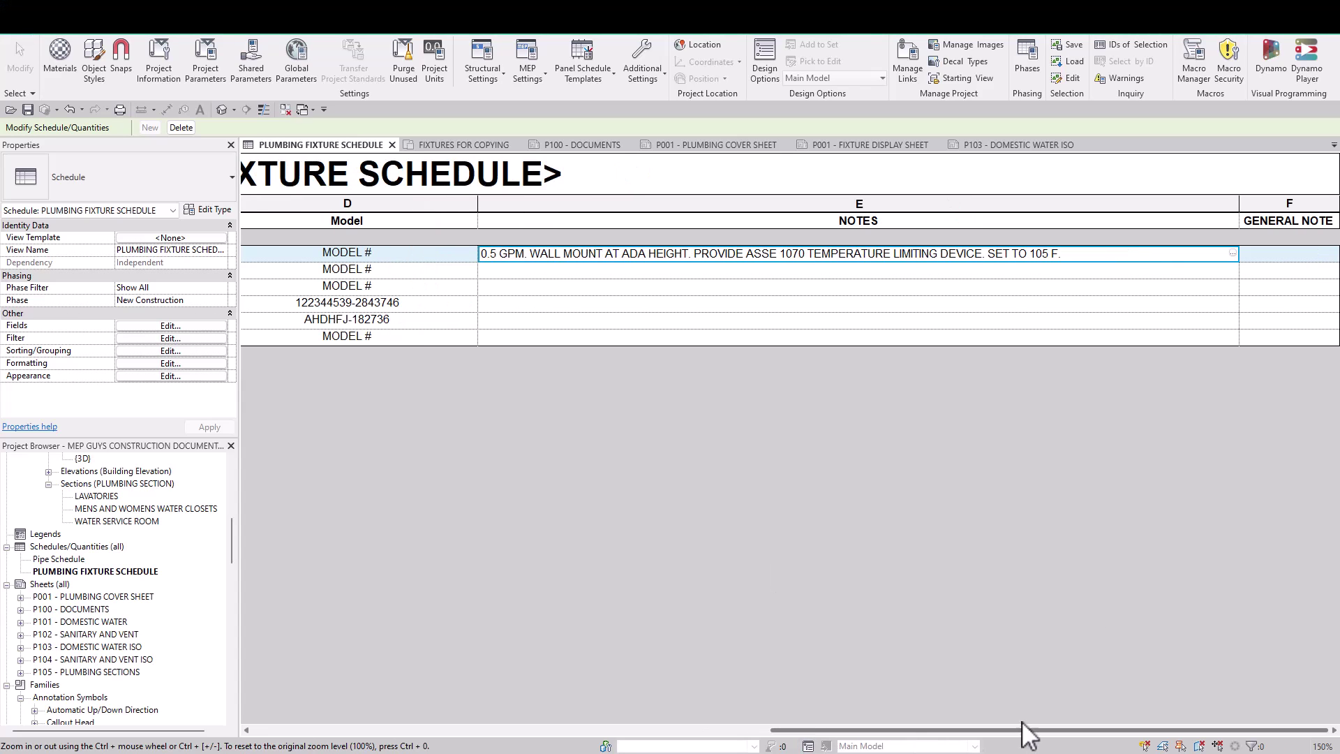
click(1287, 254)
click(1334, 255)
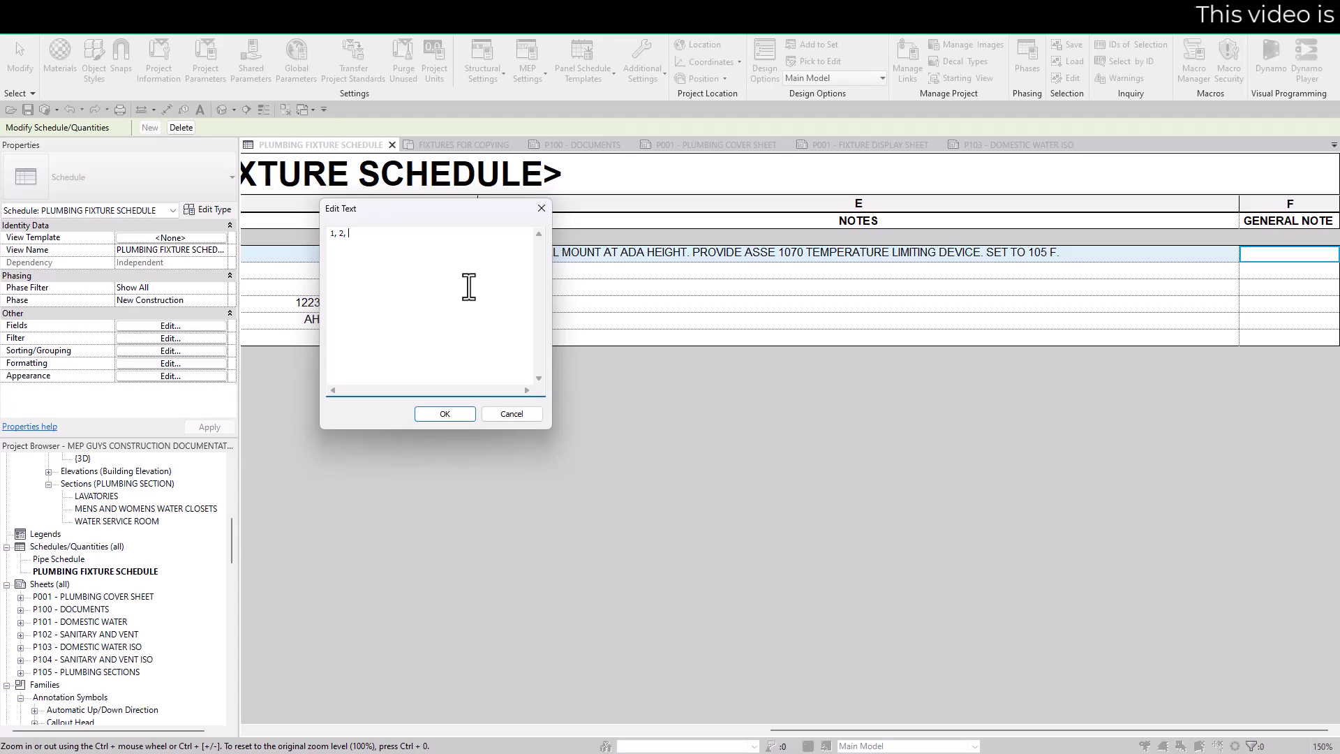
text(1, 2, 3)
click(447, 414)
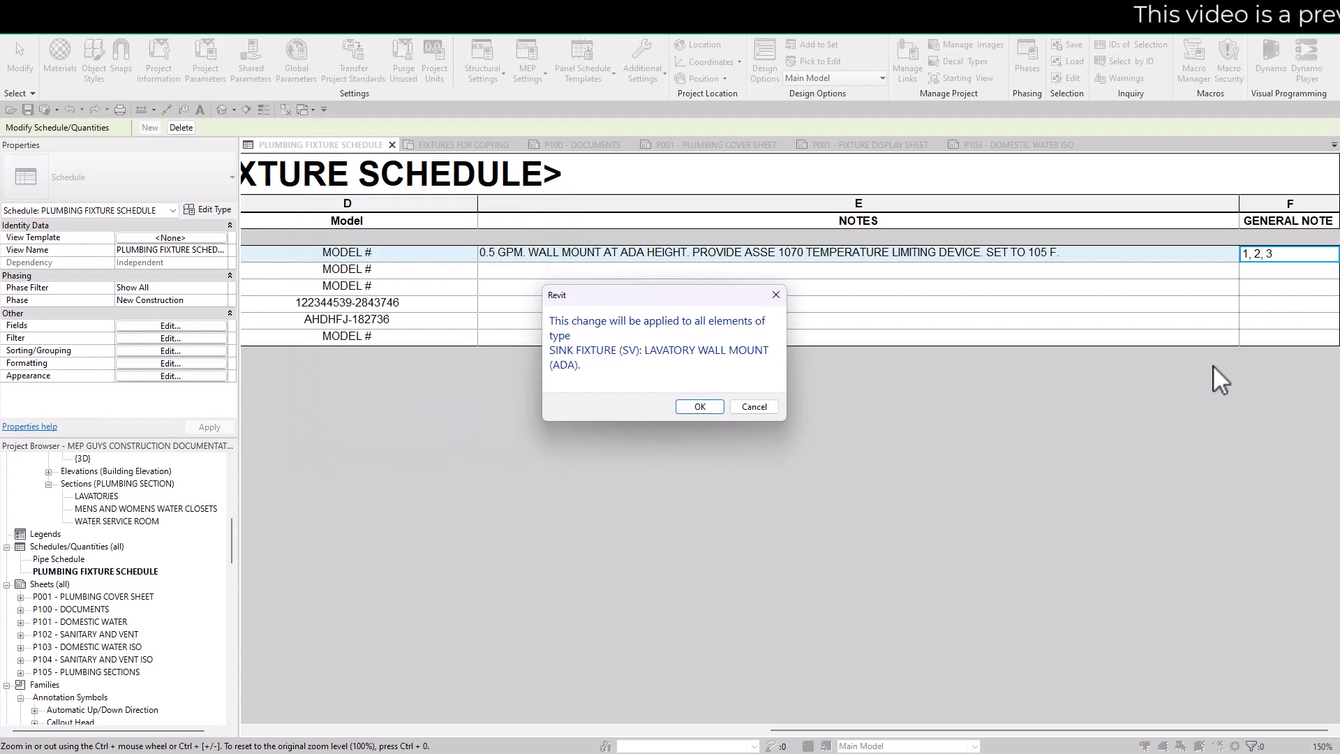
click(698, 407)
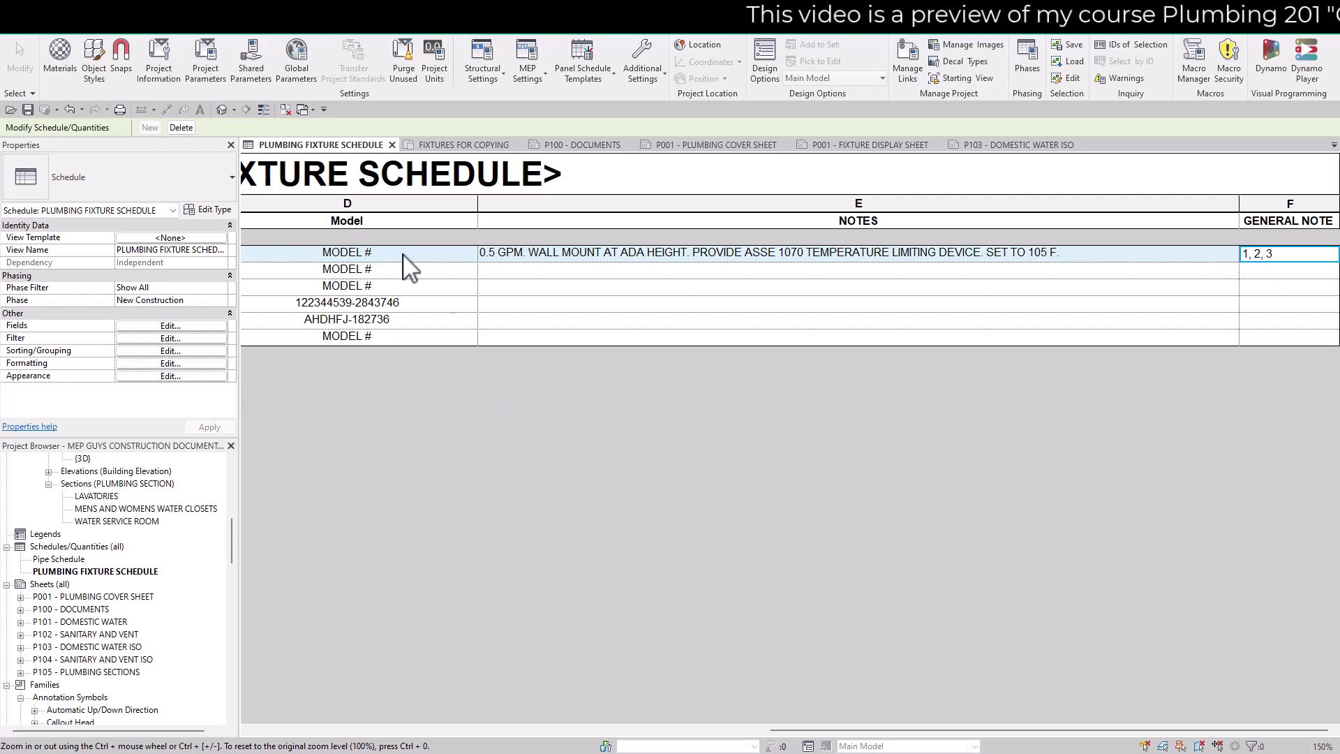
drag(865, 736, 349, 729)
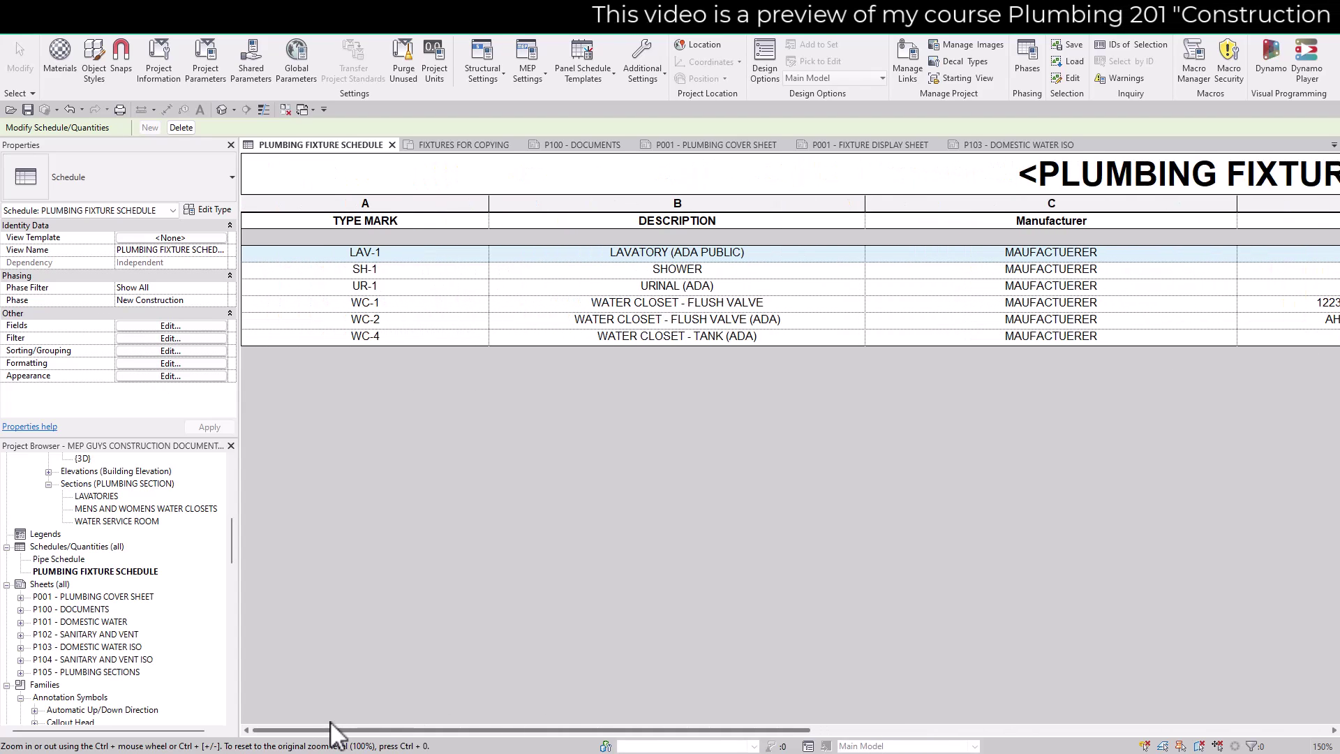
drag(528, 732, 1077, 726)
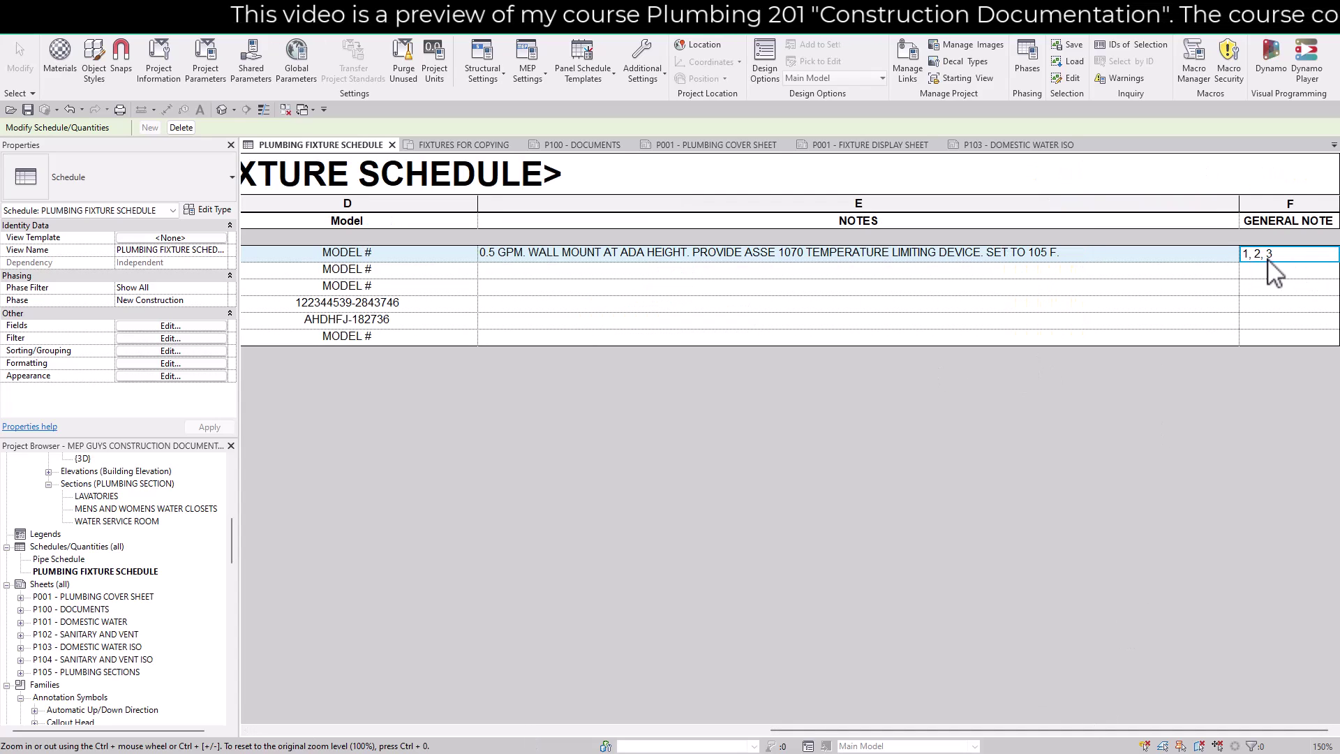
text(1,)
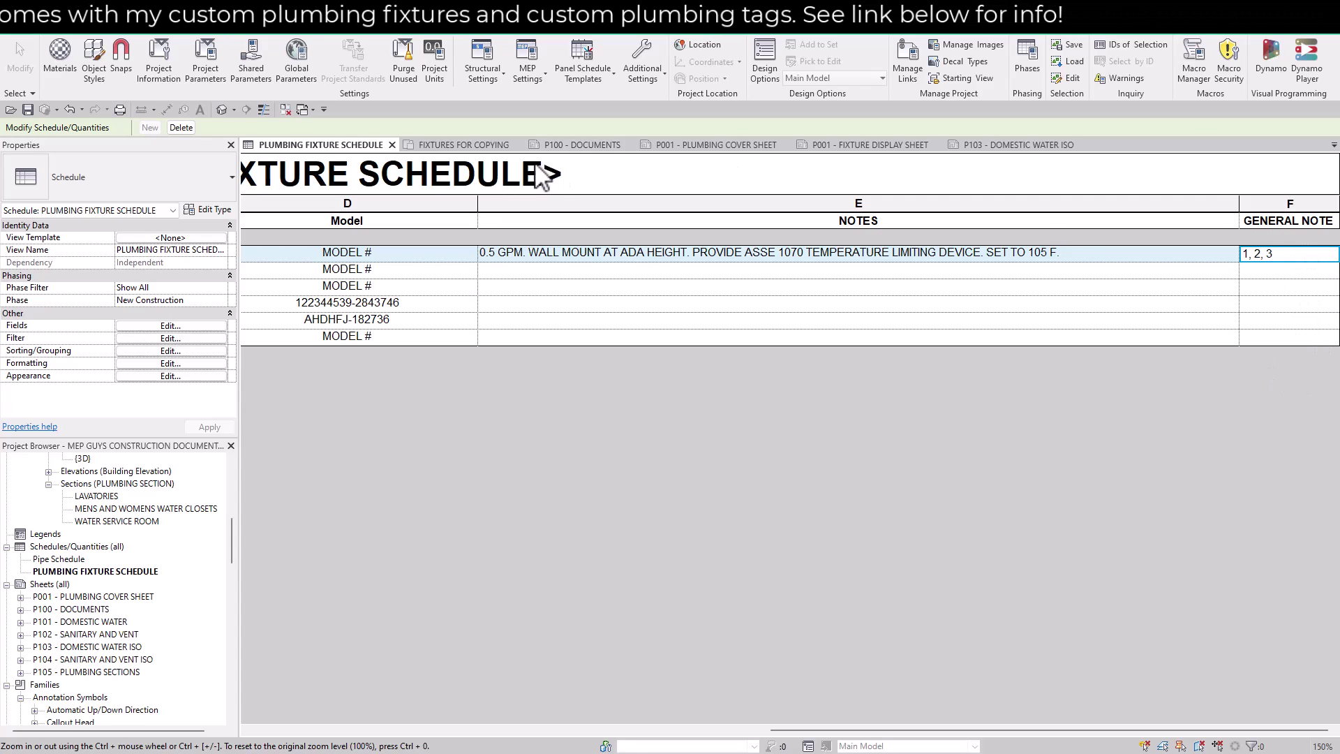
Step: On the P001 plumbing cover sheet, reposition the fixture schedule and widen its GENERAL NOTE NUMBER column
click(708, 144)
scroll(916, 347, down, 4)
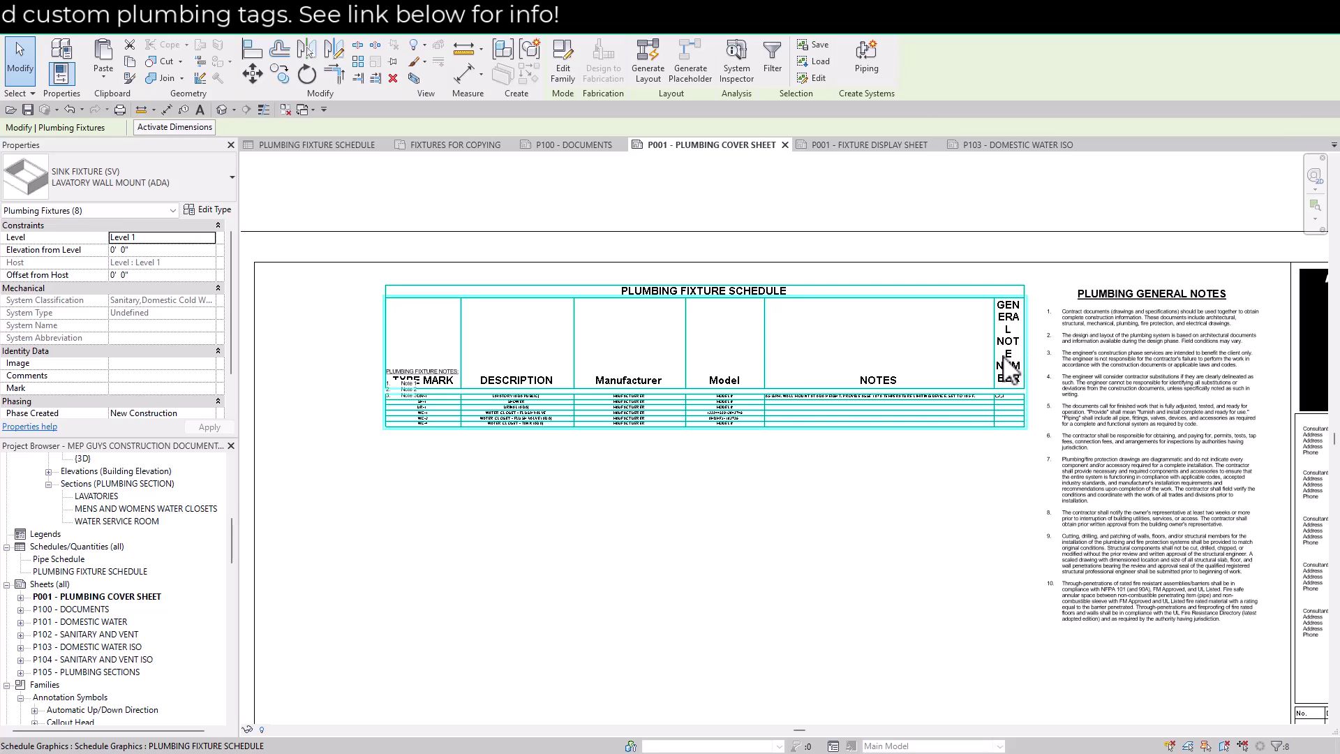
click(1003, 325)
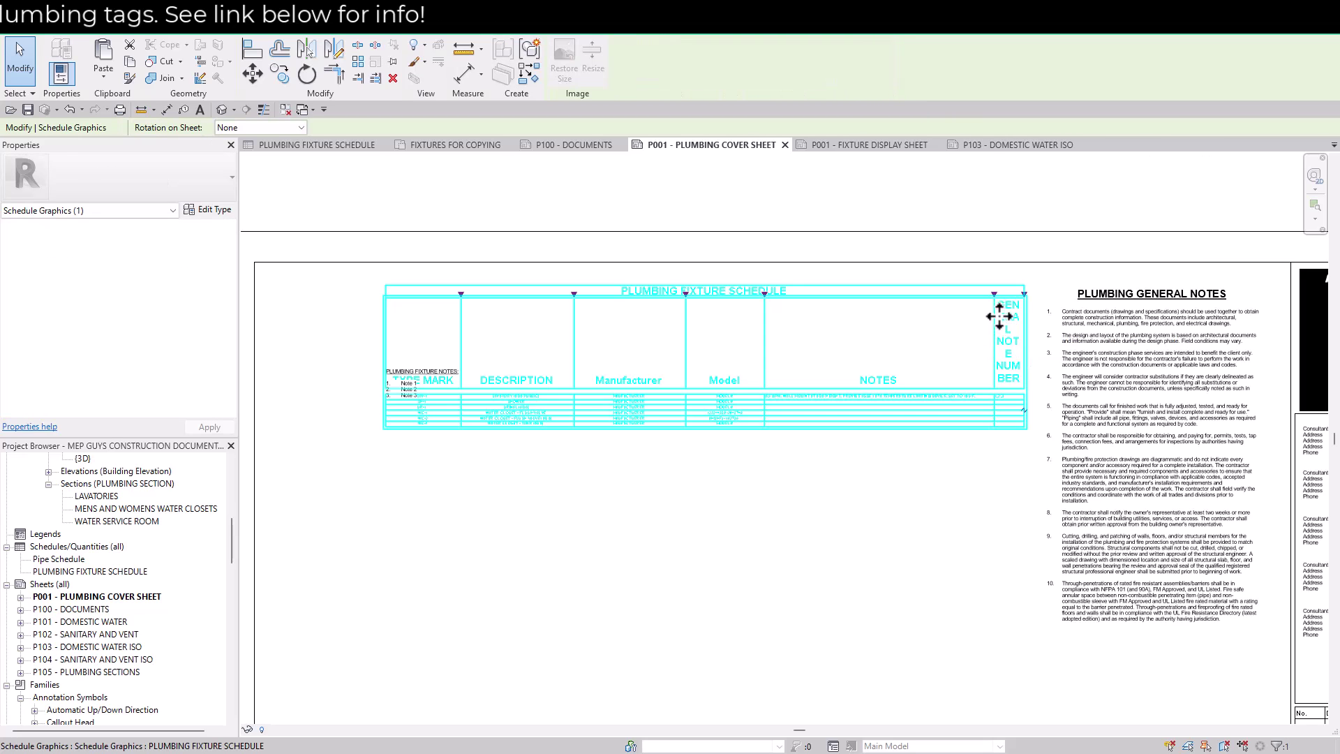
drag(894, 294, 817, 305)
drag(948, 307, 1059, 310)
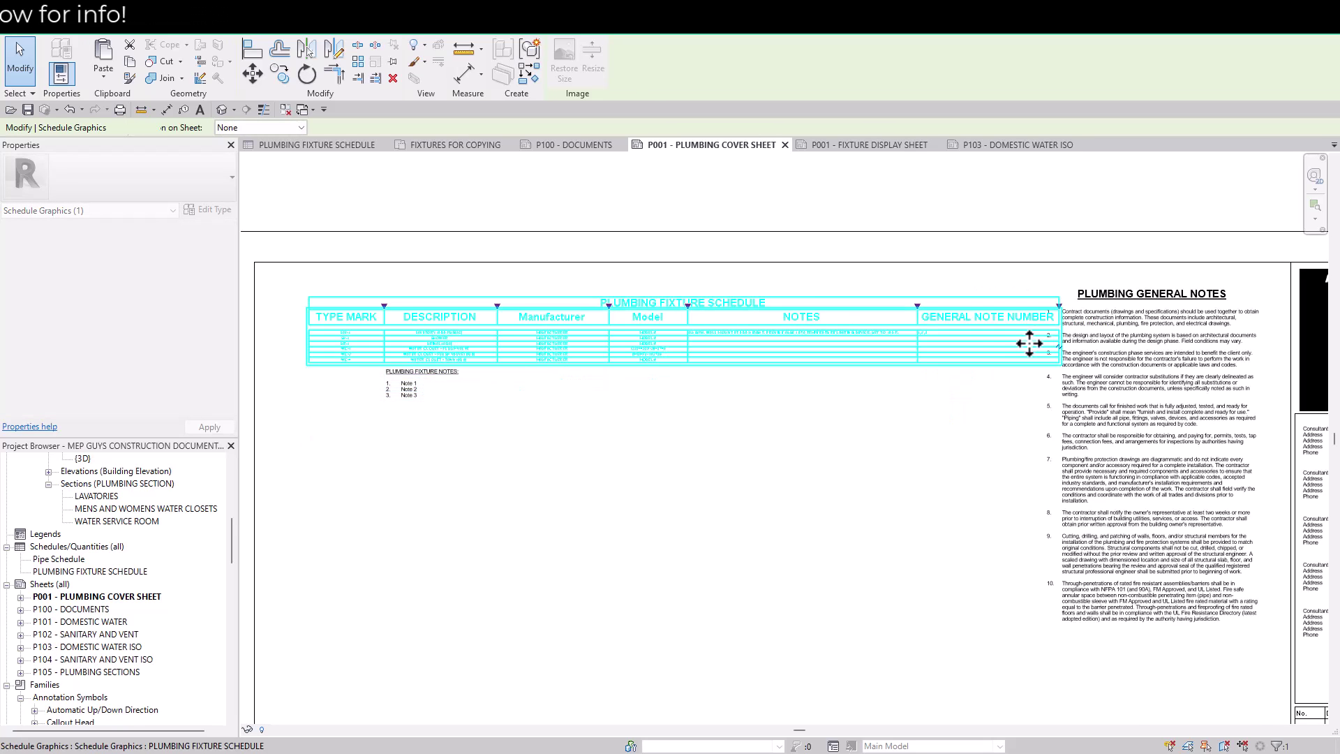
scroll(1050, 311, up, 3)
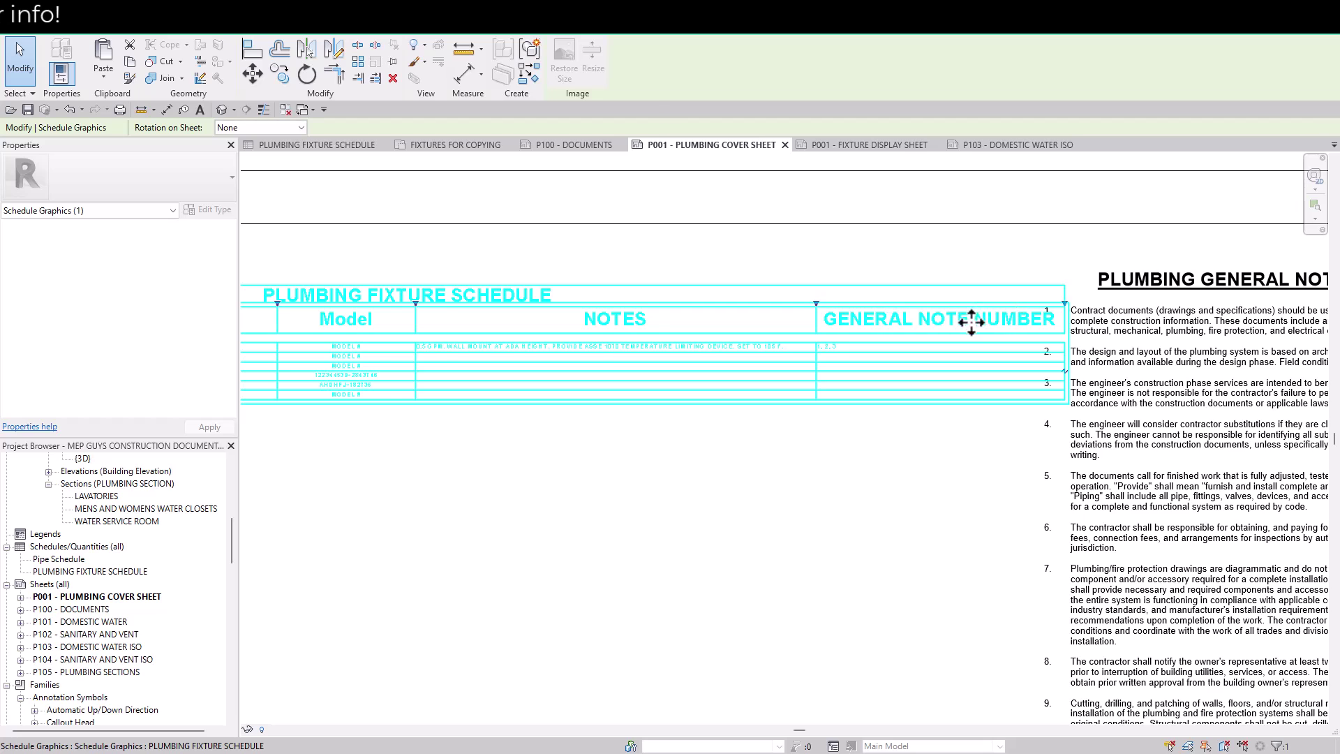
scroll(977, 336, down, 3)
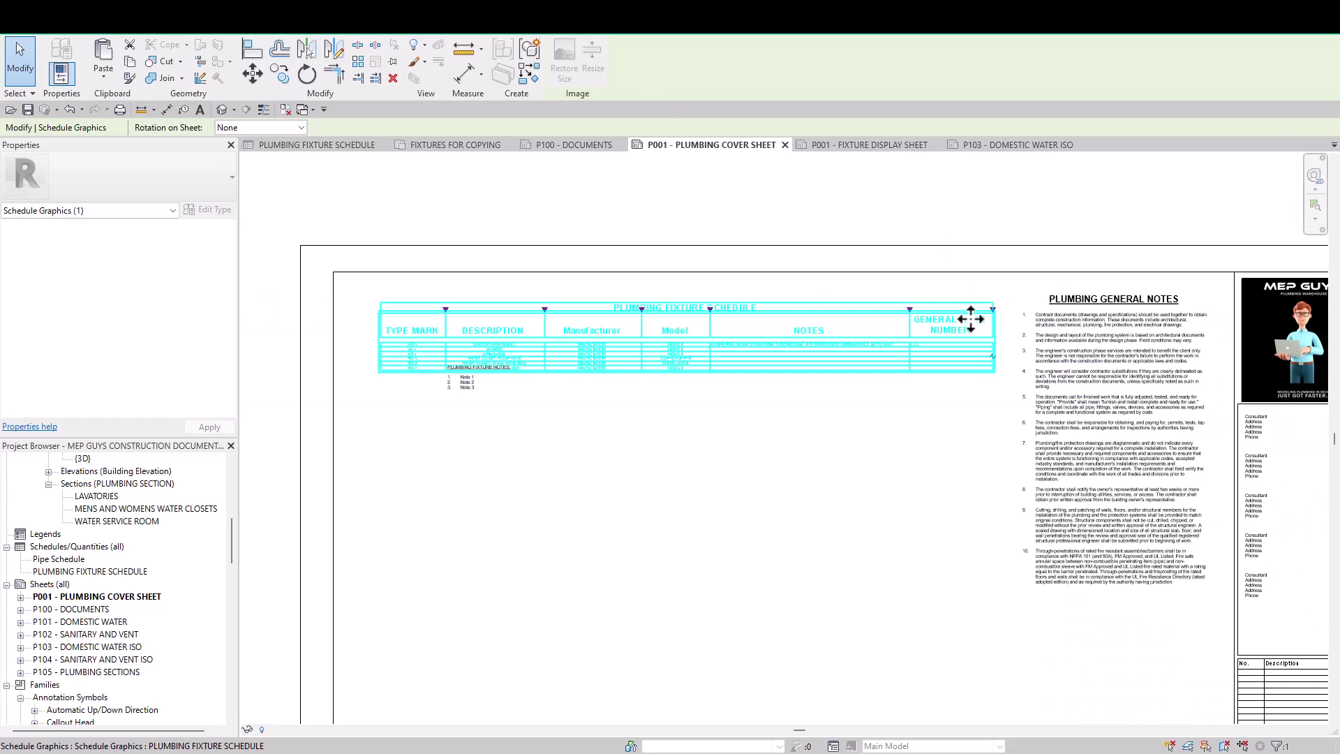
Step: Open the fixture schedule from the sheet and rename the GENERAL NOTE NUMBER column heading to GENERAL NOTES
double_click(971, 321)
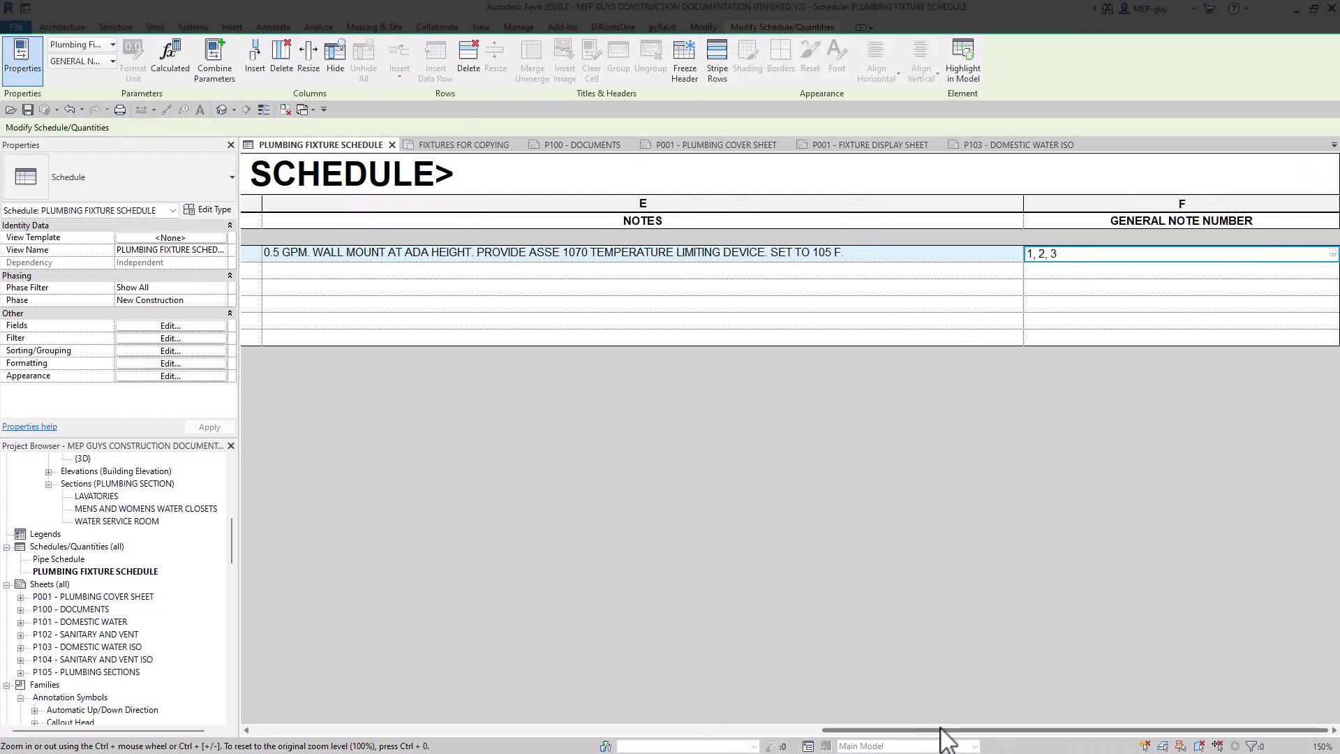
click(1276, 221)
drag(1271, 216, 1196, 228)
text(S)
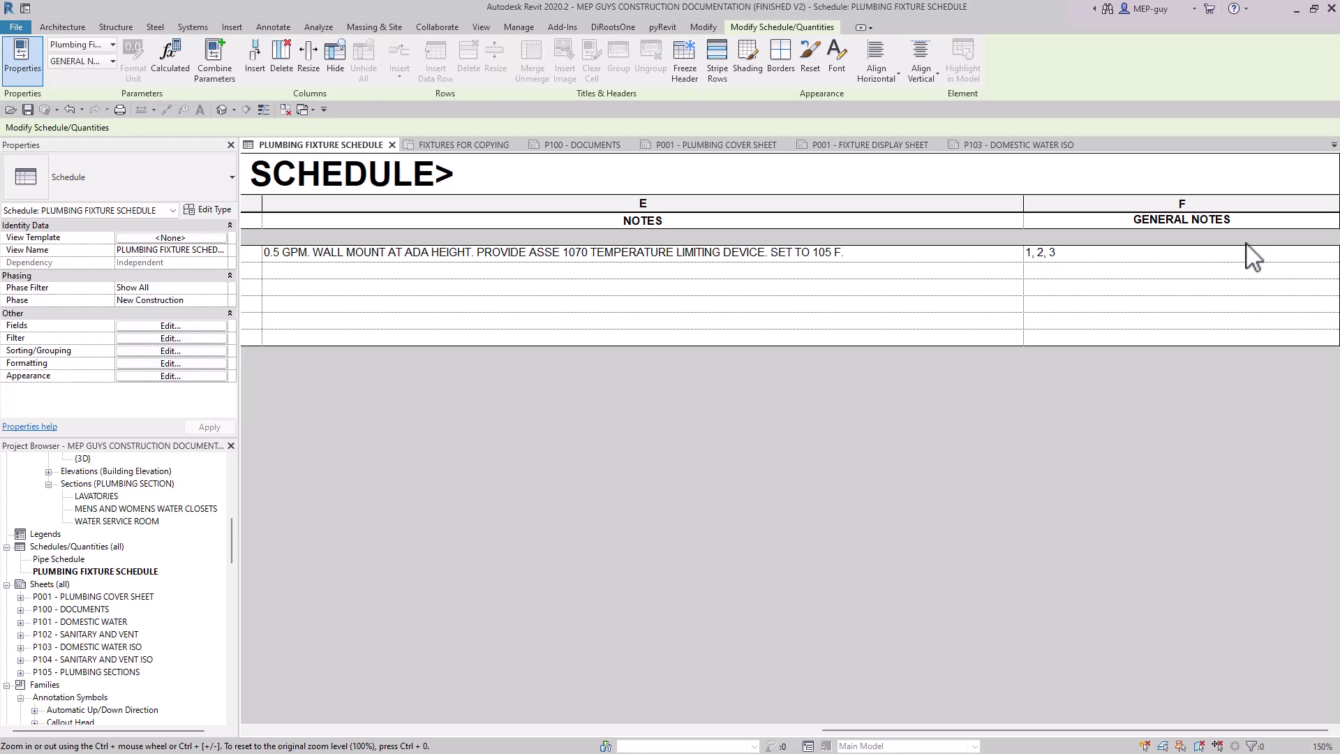
click(1249, 256)
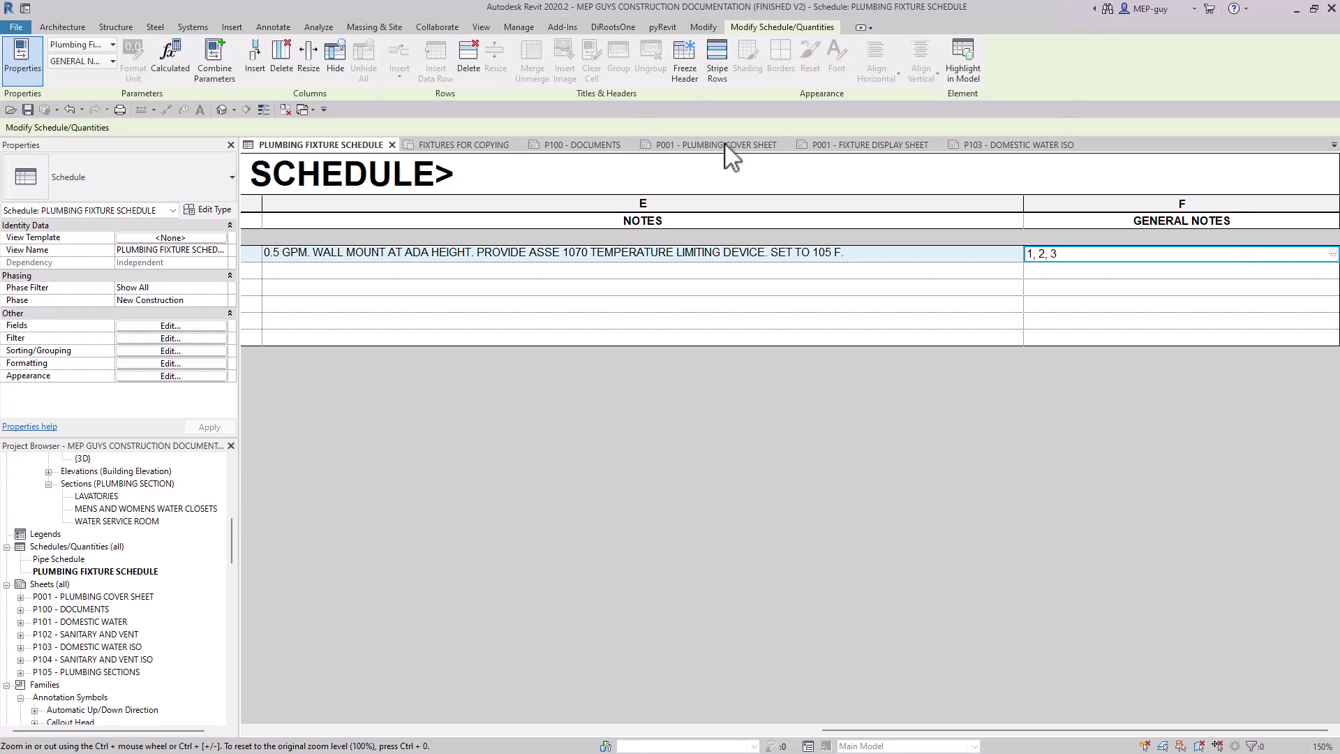
Step: On the plumbing cover sheet, narrow the schedule's GENERAL NOTES column so its heading wraps onto two lines
click(844, 145)
click(716, 145)
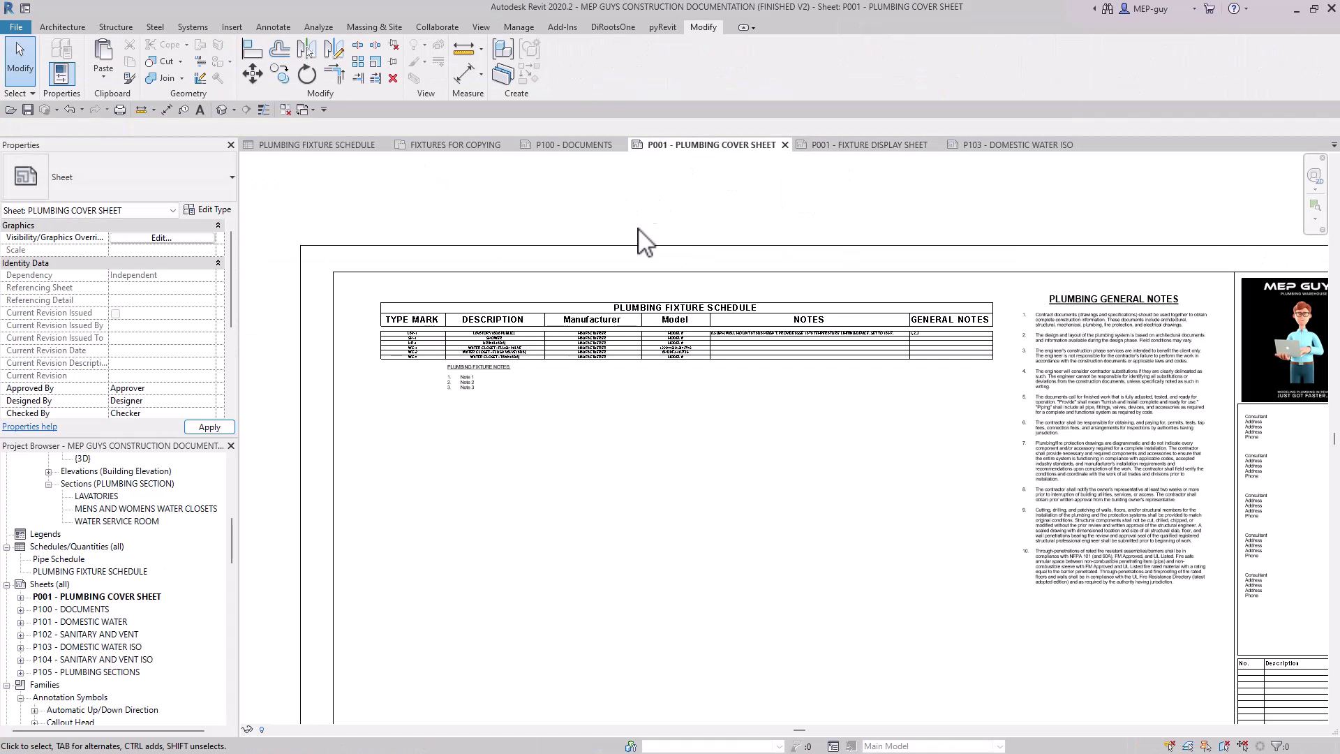
scroll(963, 328, up, 3)
click(1024, 336)
drag(1023, 286, 965, 286)
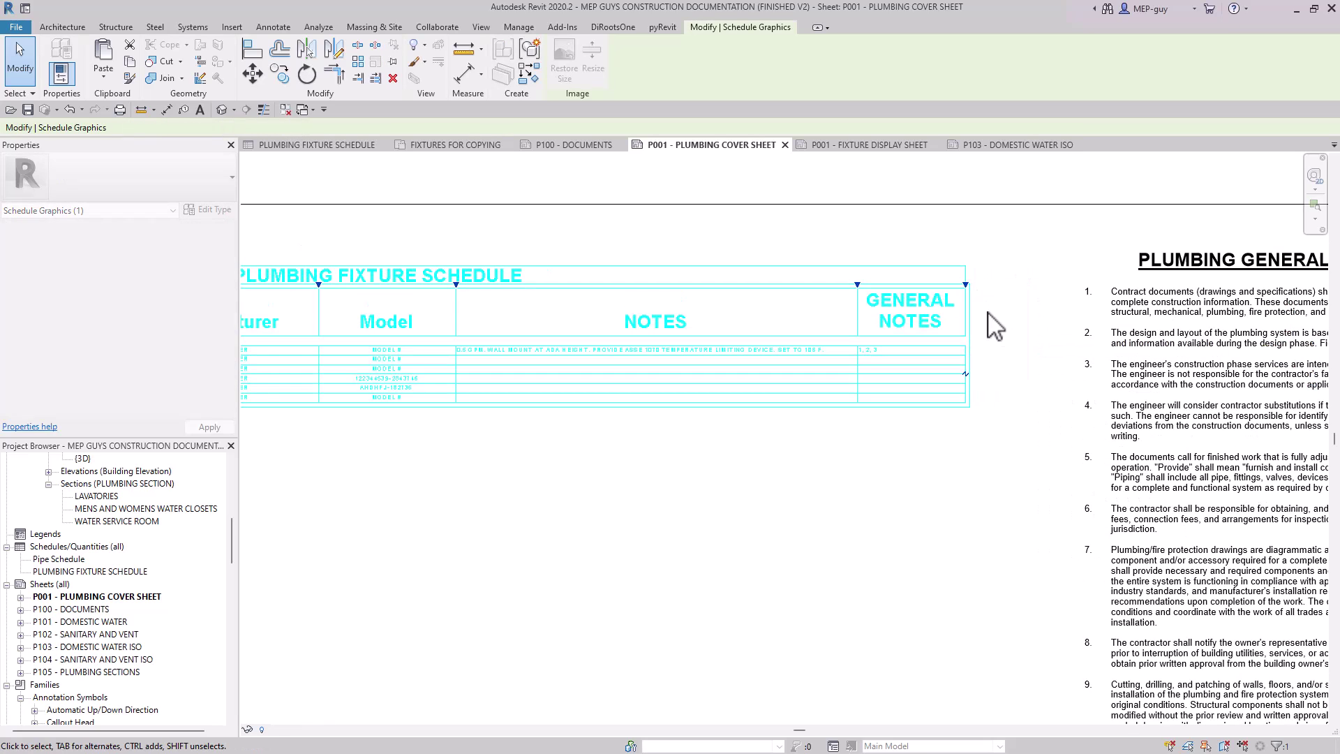
click(996, 469)
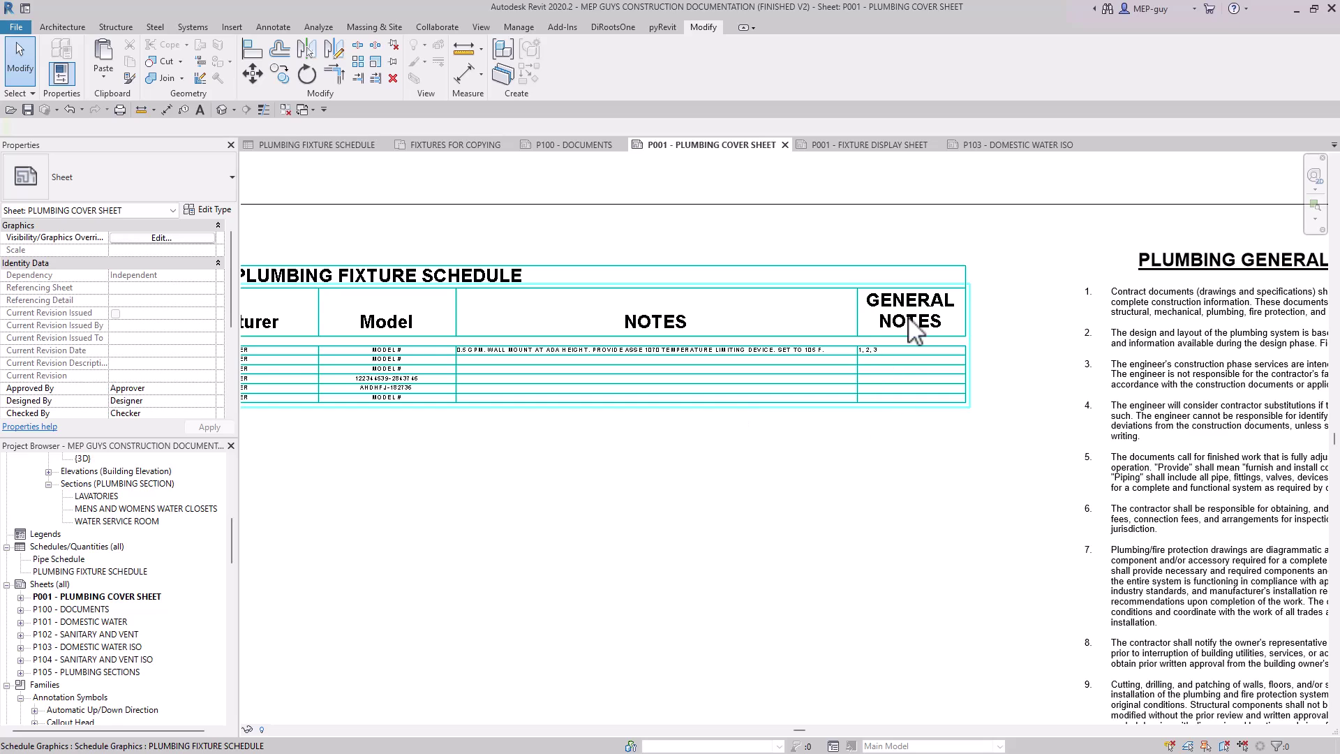
Step: Replace Note 1 in the PLUMBING FIXTURE NOTES text with LAVATOIRES ARE WALL HUNG
scroll(883, 389, up, 3)
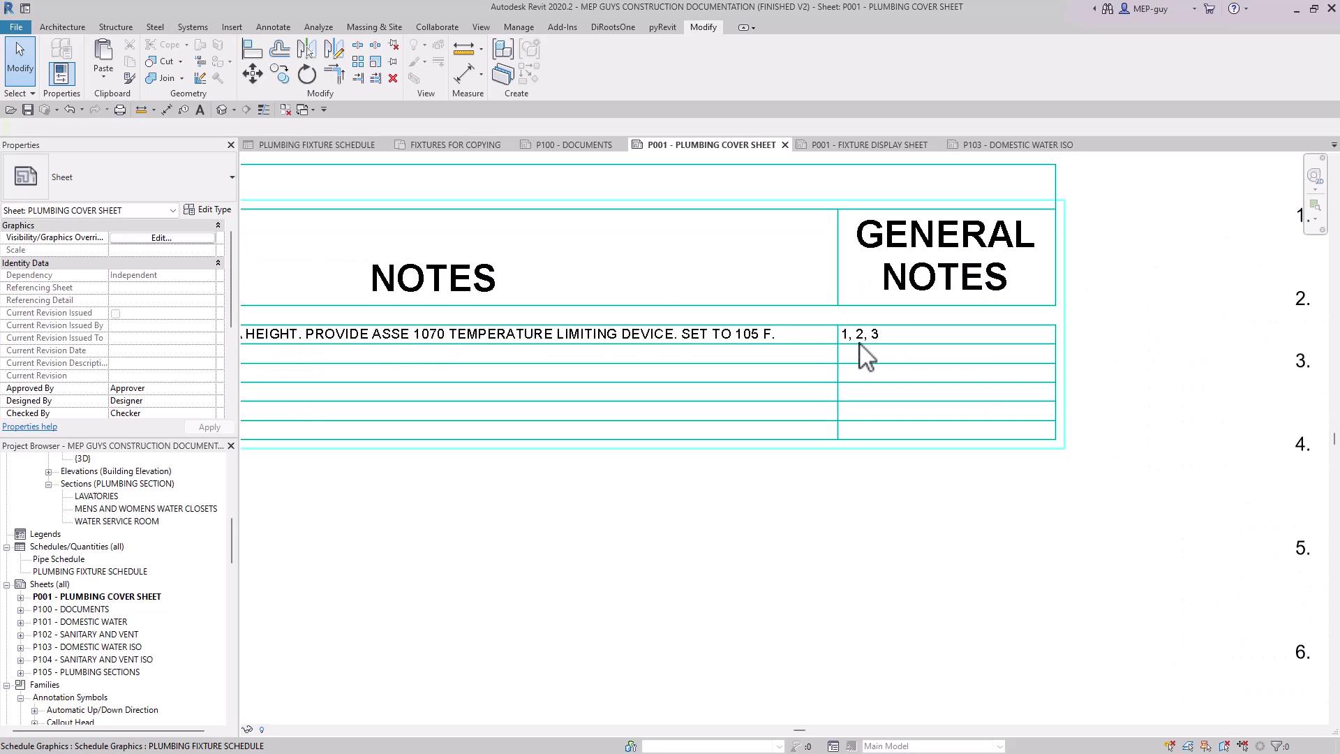
scroll(577, 365, down, 3)
scroll(551, 365, up, 3)
double_click(556, 357)
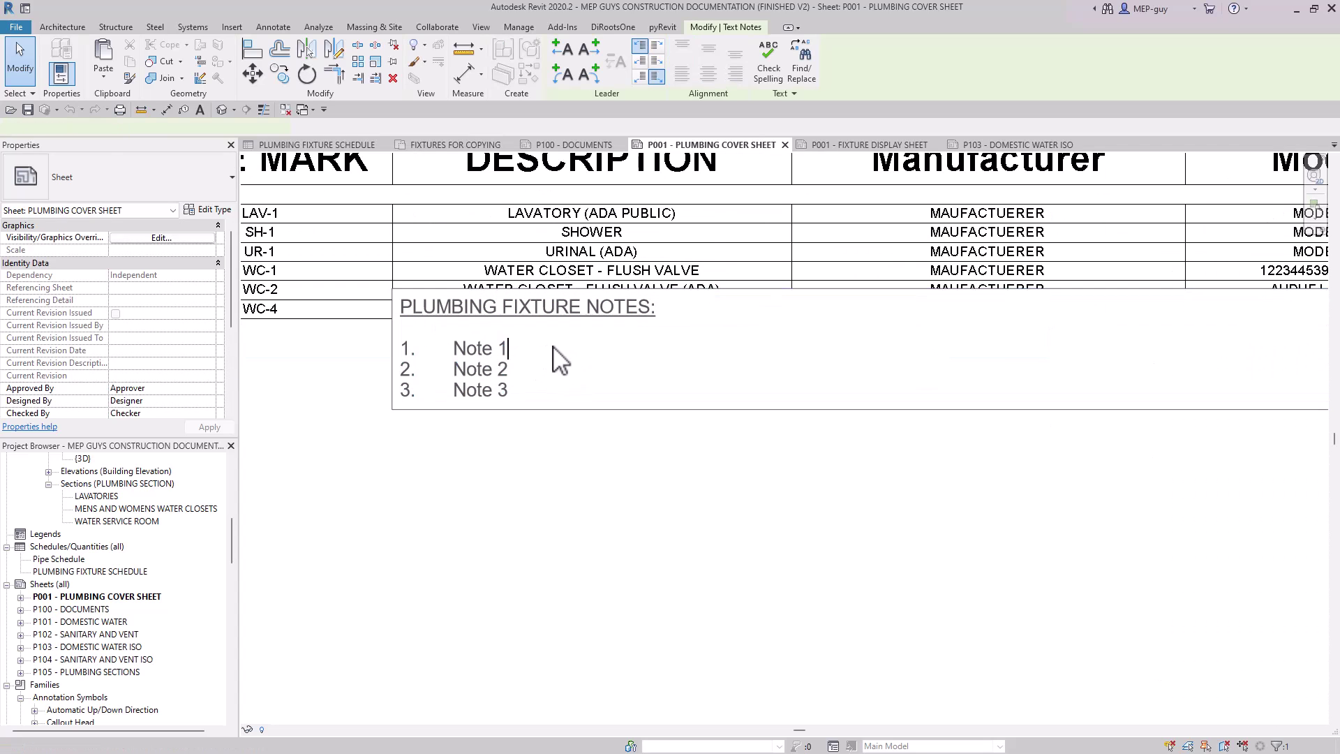
drag(505, 351, 464, 356)
text(LAVATOIRES ARE WALL HUNG)
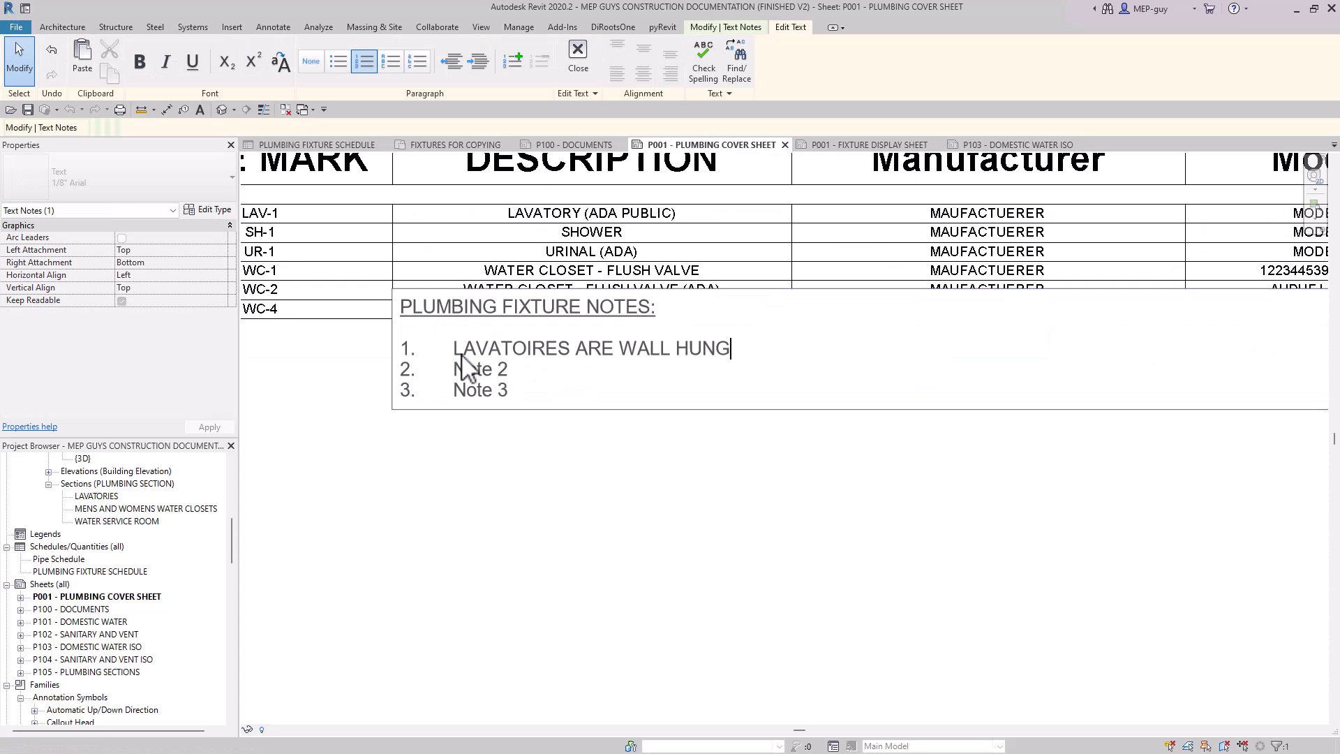
Step: Replace Note 2 in the fixture notes text with PROVIDE CONCEALED ARM CARRIERS
key(Down)
key(BackSpace)
key(BackSpace)
key(BackSpace)
key(BackSpace)
key(BackSpace)
key(BackSpace)
text(PROVIDE CONCEALED ARM CARRIER)
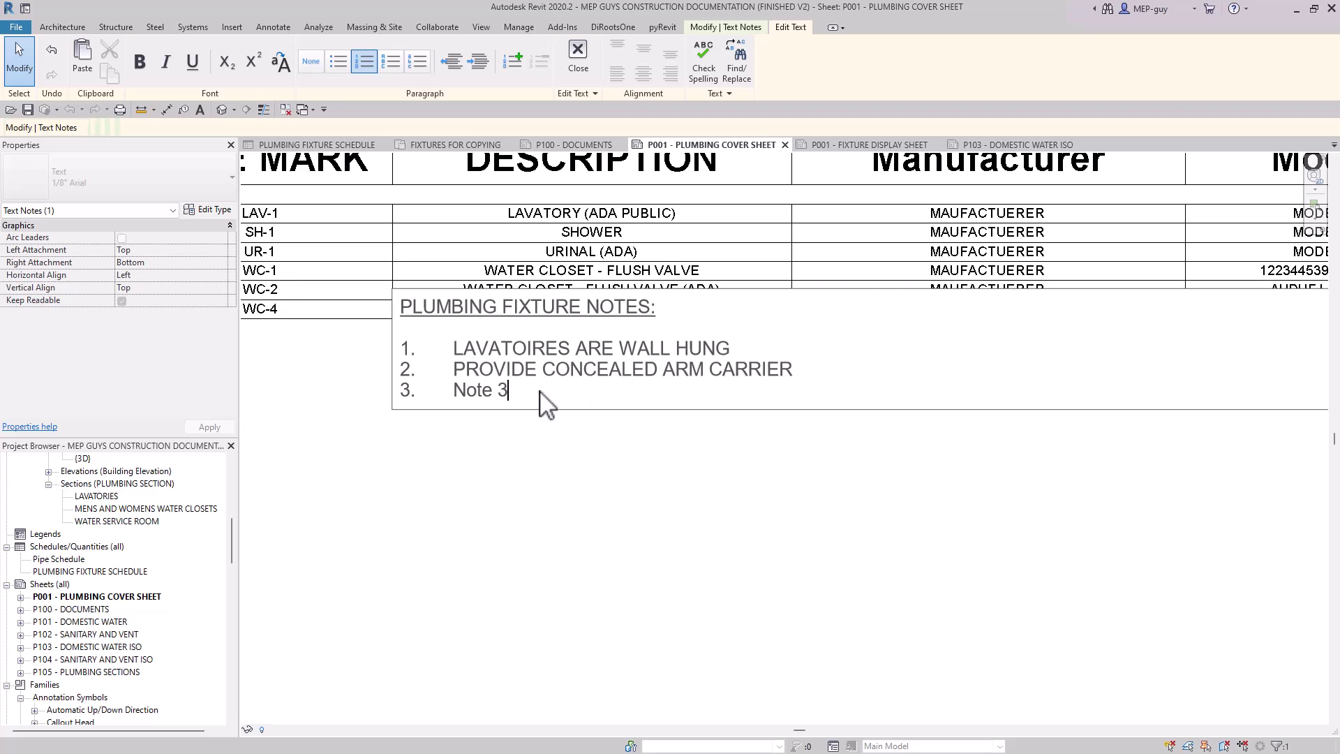
click(794, 374)
text(S)
Step: Replace Note 3 with REFER THE ARCHITECTURAL DRAWINGS FOR MOUNTING HEIGHT. and finish editing the fixture notes text
key(Down)
key(BackSpace)
key(BackSpace)
key(BackSpace)
key(BackSpace)
key(BackSpace)
key(BackSpace)
text(REFER THE ARCHITECTURAL DRAWINGS FOR MOUNTING)
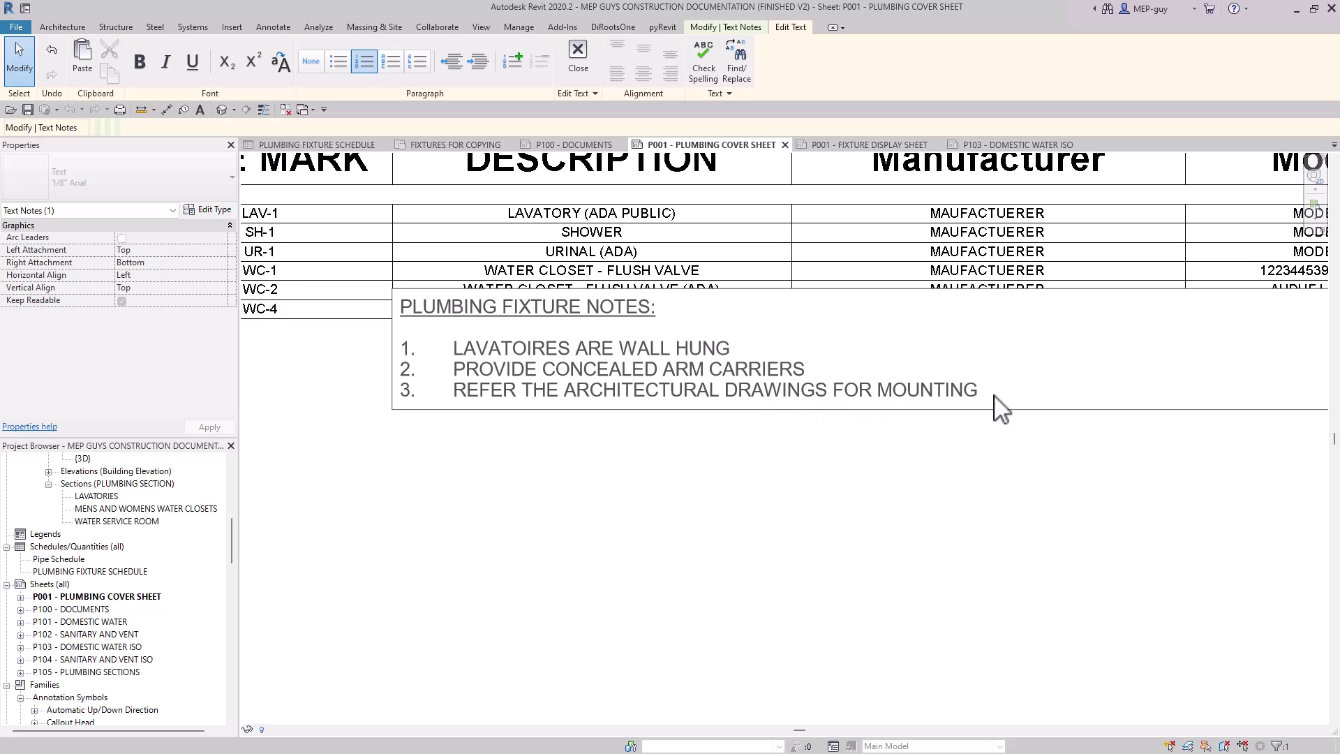
text( HEIGHT.)
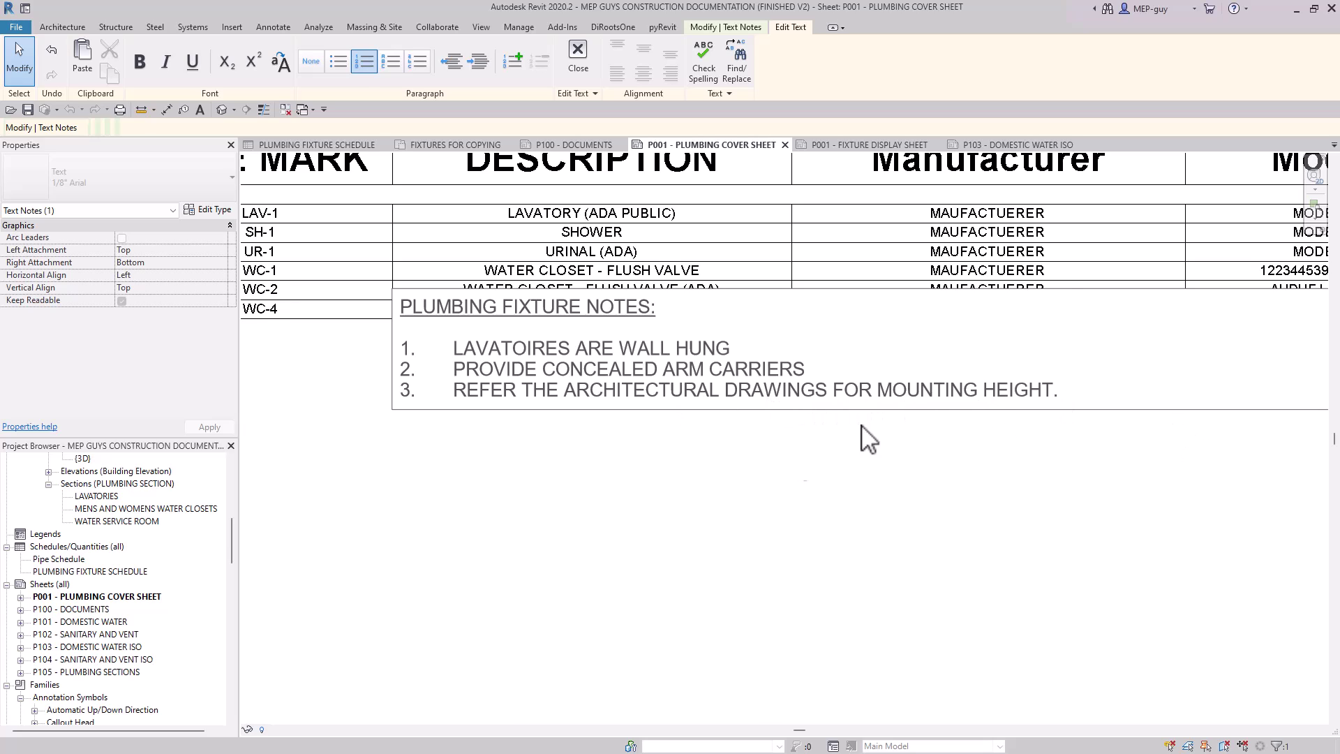
click(691, 532)
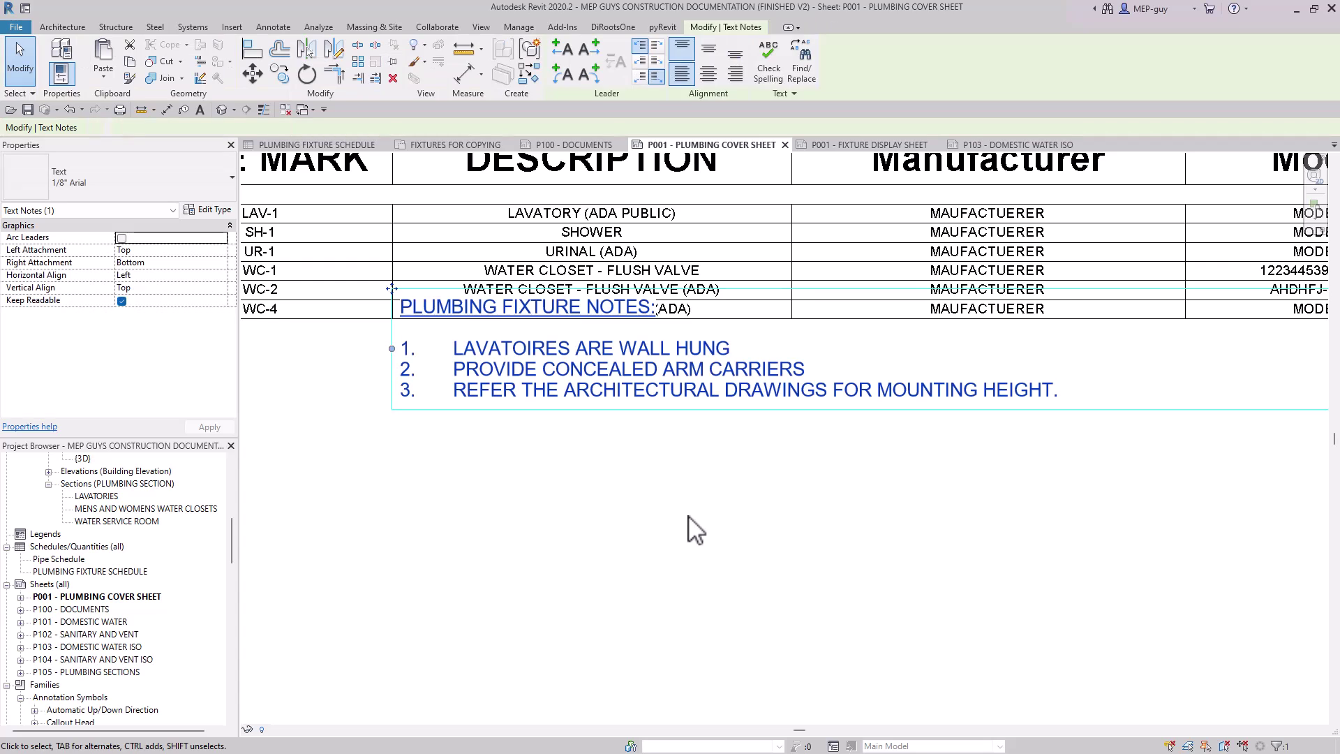
Step: Move the PLUMBING FIXTURE NOTES text just below the schedule, aligned with the schedule's left edge
scroll(670, 517, down, 4)
drag(537, 399, 407, 428)
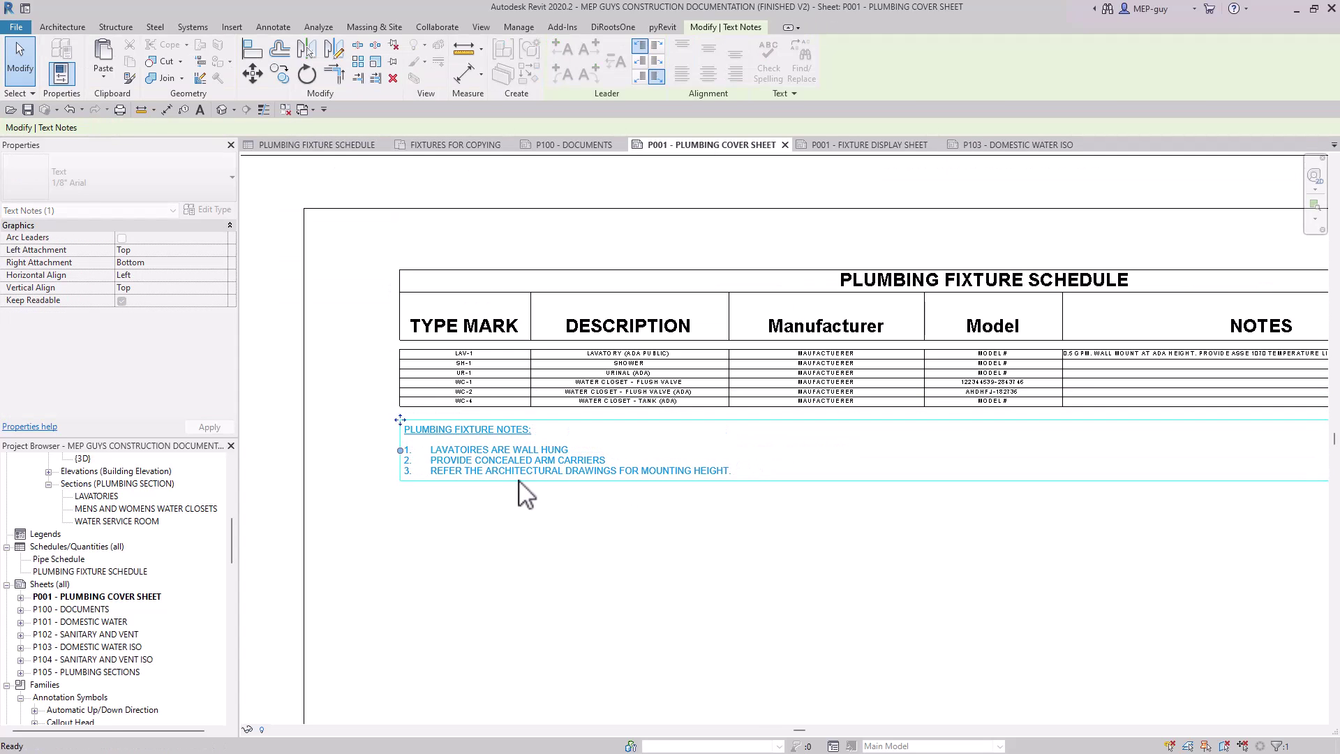
key(Escape)
click(569, 473)
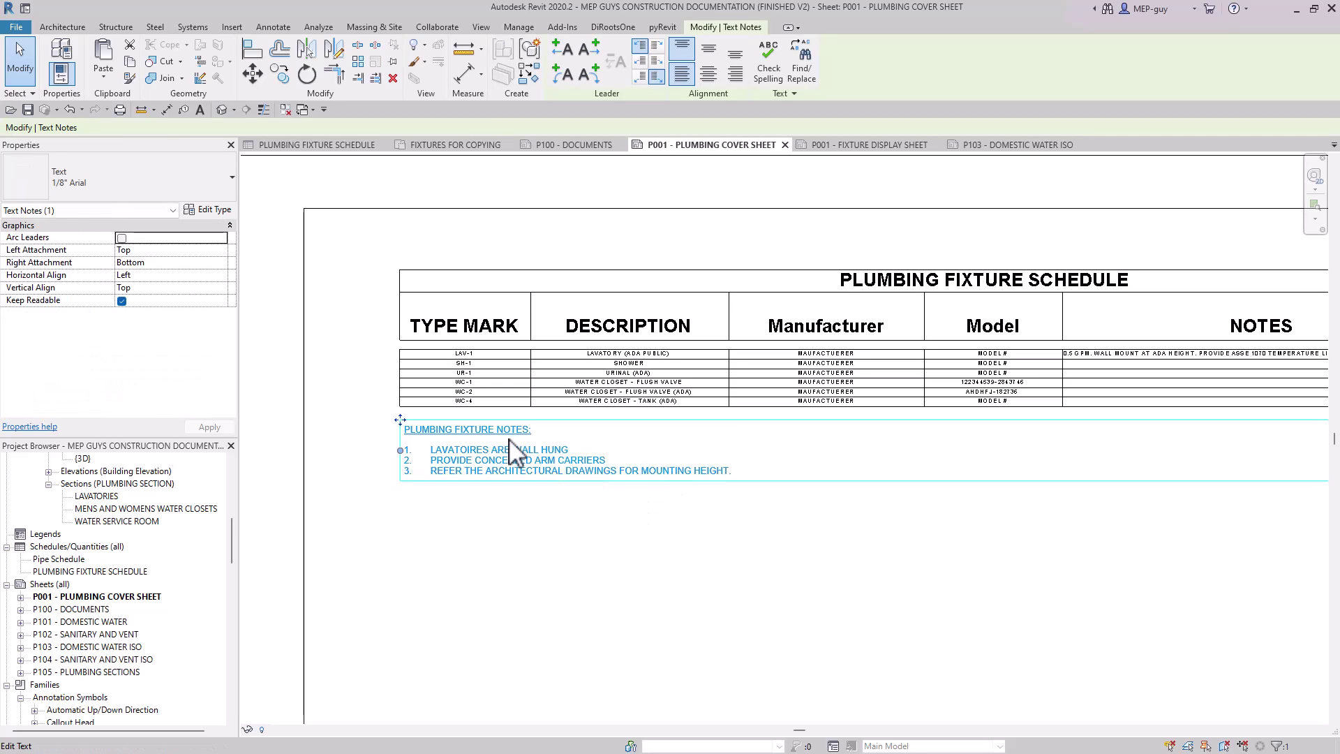
key(Escape)
Step: Examine how the numbered fixture notes relate to the schedule's fixture rows and the GENERAL NOTES column
scroll(358, 419, down, 3)
scroll(537, 457, up, 3)
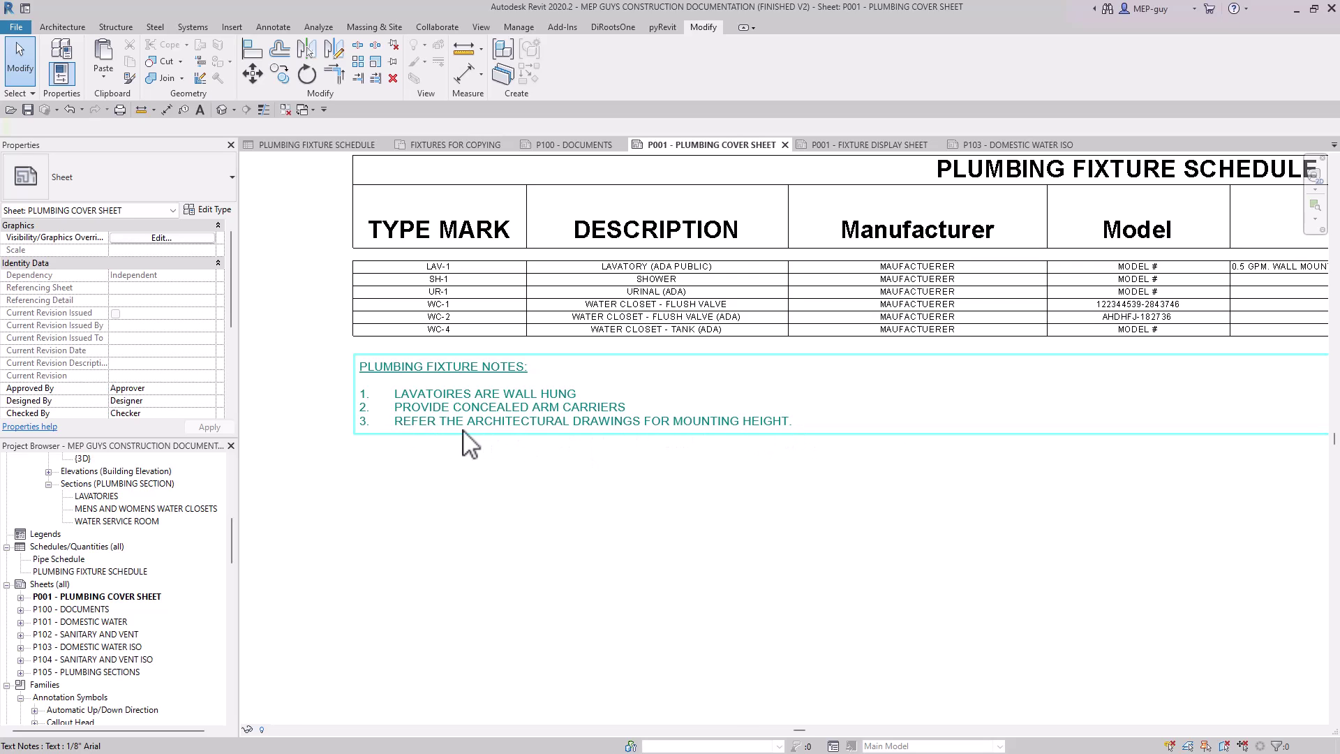
scroll(471, 444, down, 2)
scroll(675, 358, up, 4)
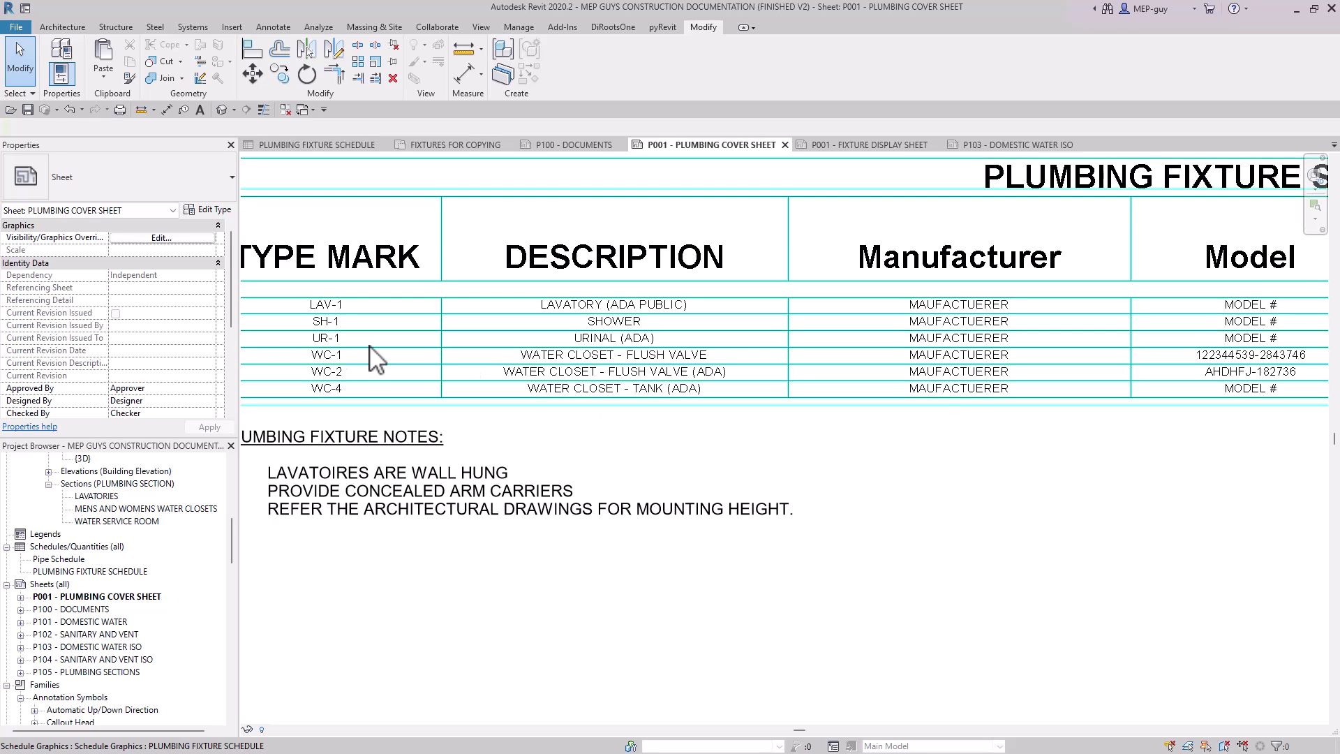
scroll(419, 384, down, 3)
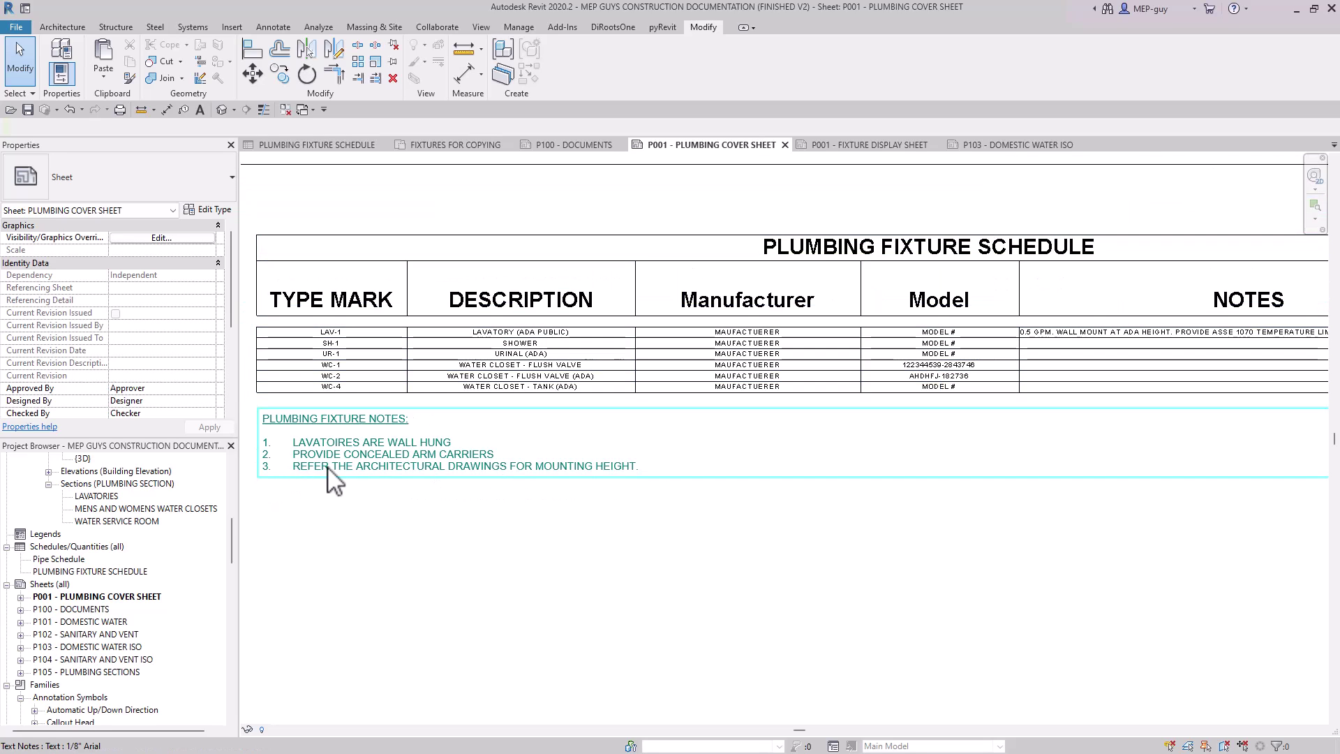
scroll(311, 483, down, 3)
scroll(1109, 396, up, 5)
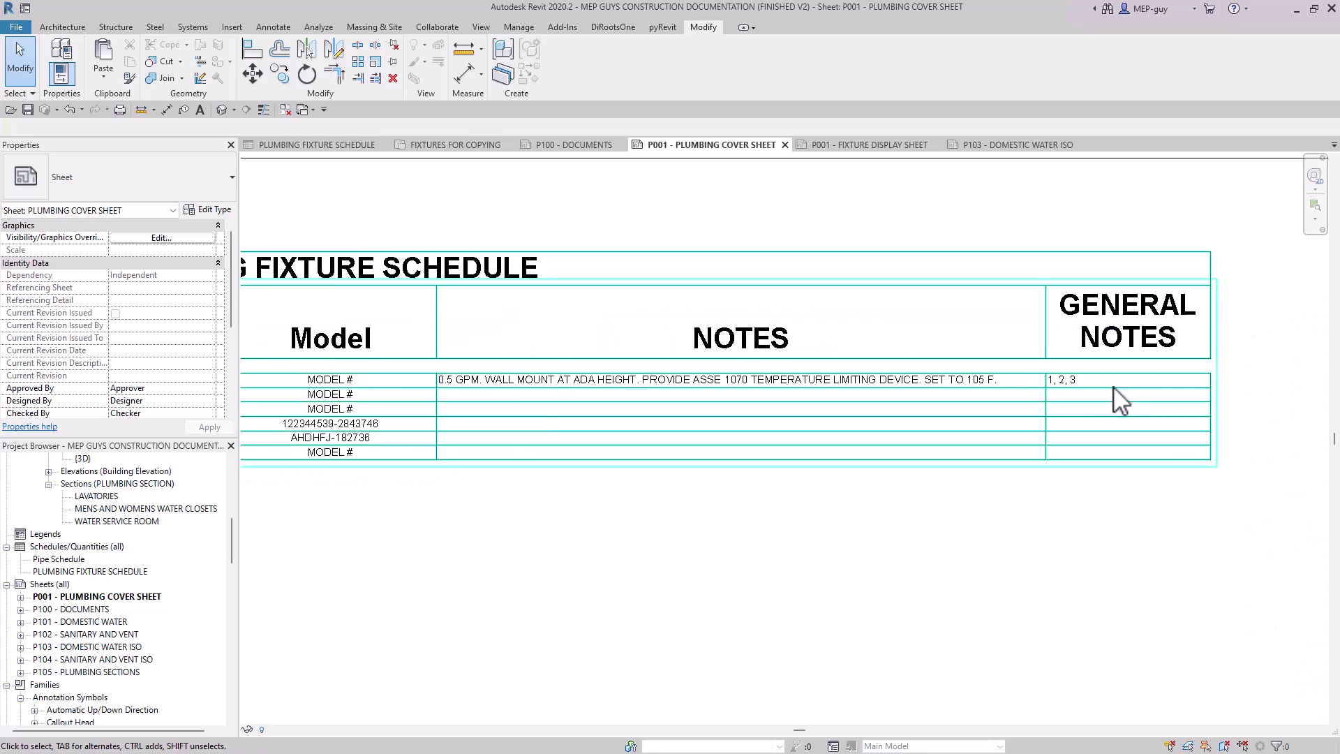
scroll(1116, 398, down, 4)
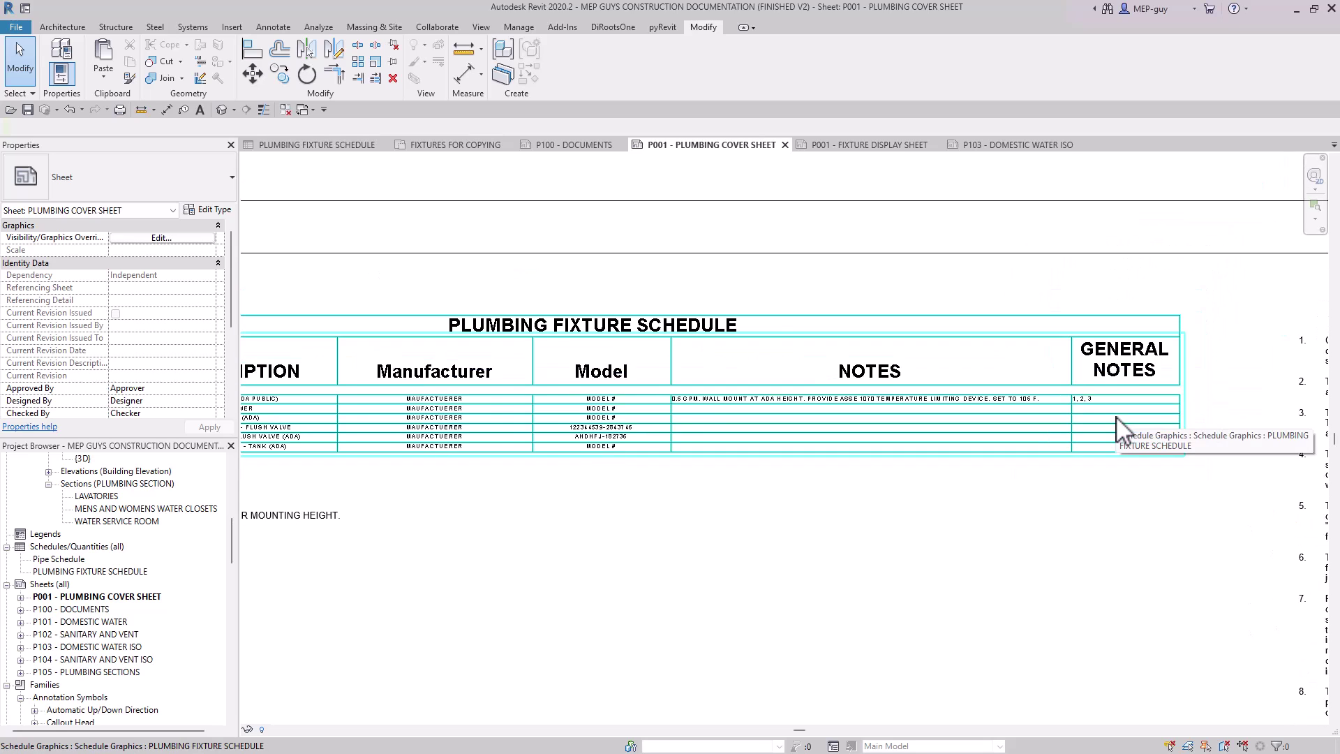
Step: Set the GENERAL NOTES entry of the UR-1 urinal row to 3 in the plumbing fixture schedule, and return to the P001 cover sheet
scroll(1117, 425, down, 2)
double_click(980, 394)
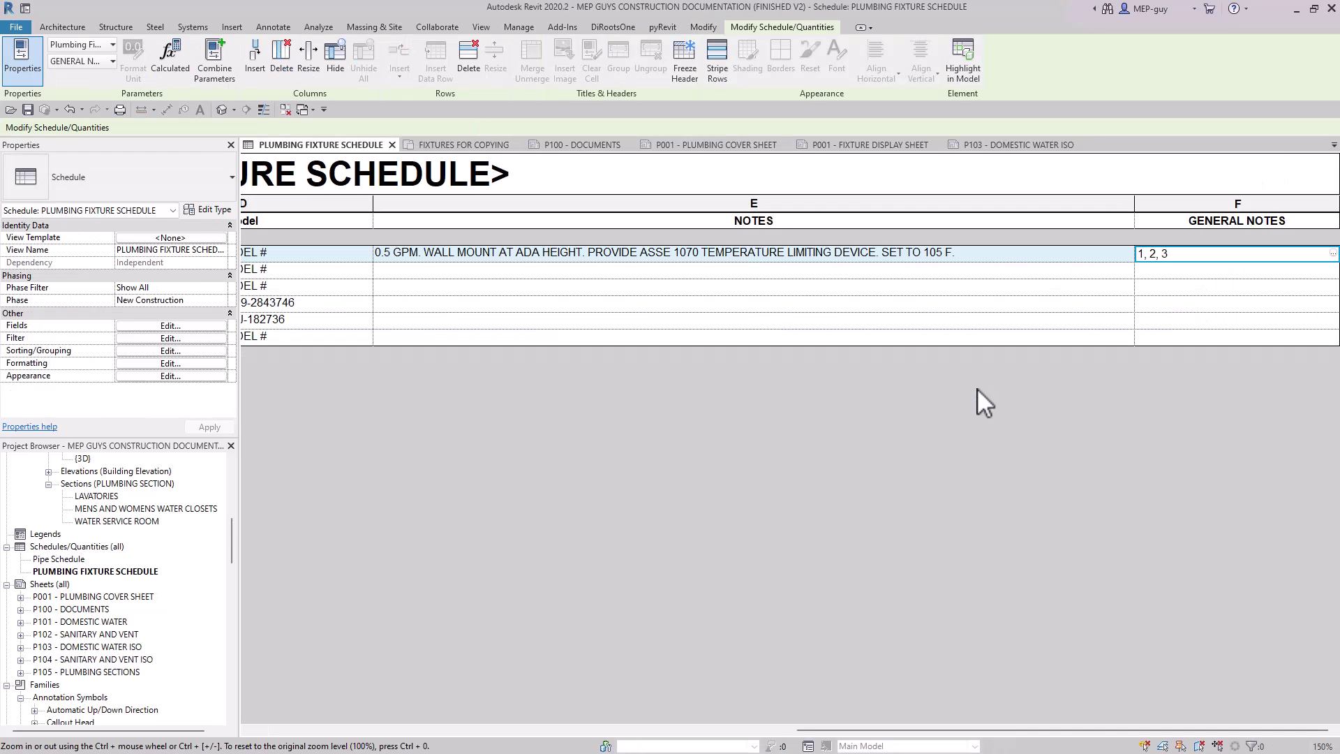
drag(598, 729, 244, 729)
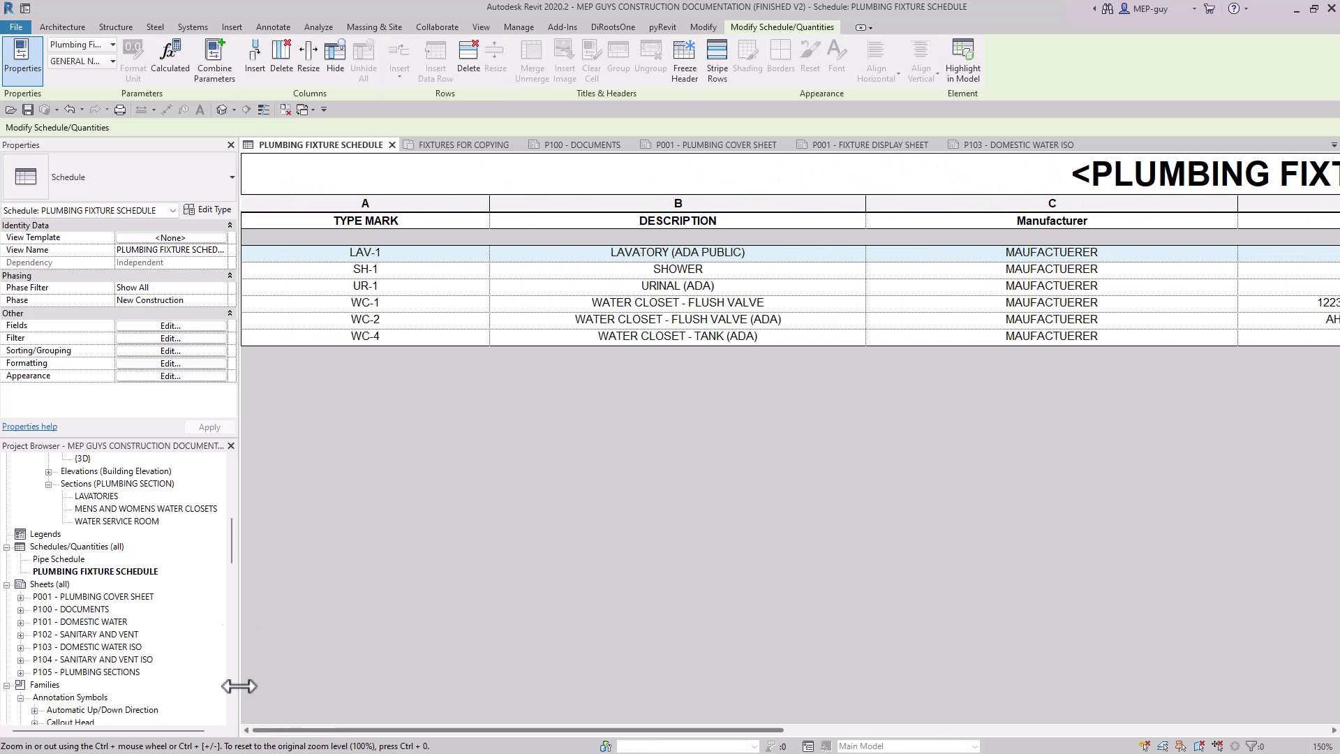
click(302, 286)
drag(464, 731, 1086, 734)
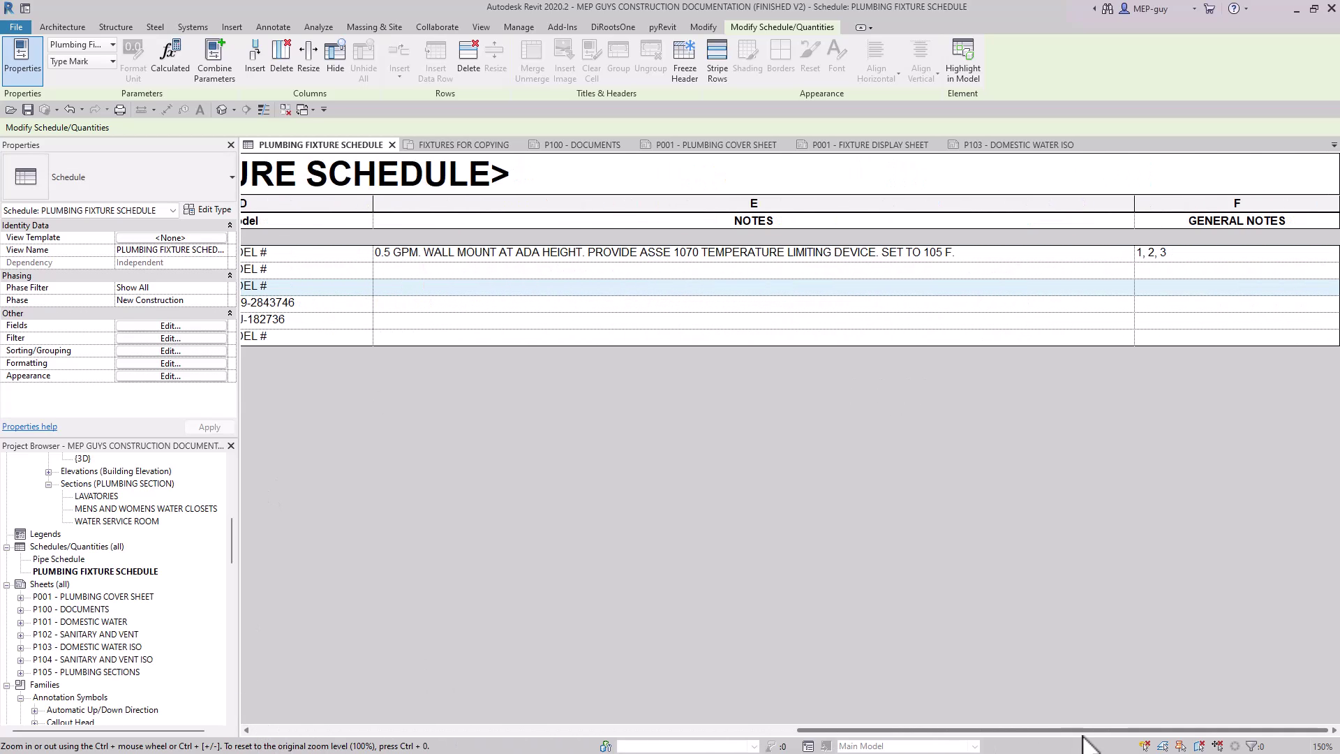
click(1173, 288)
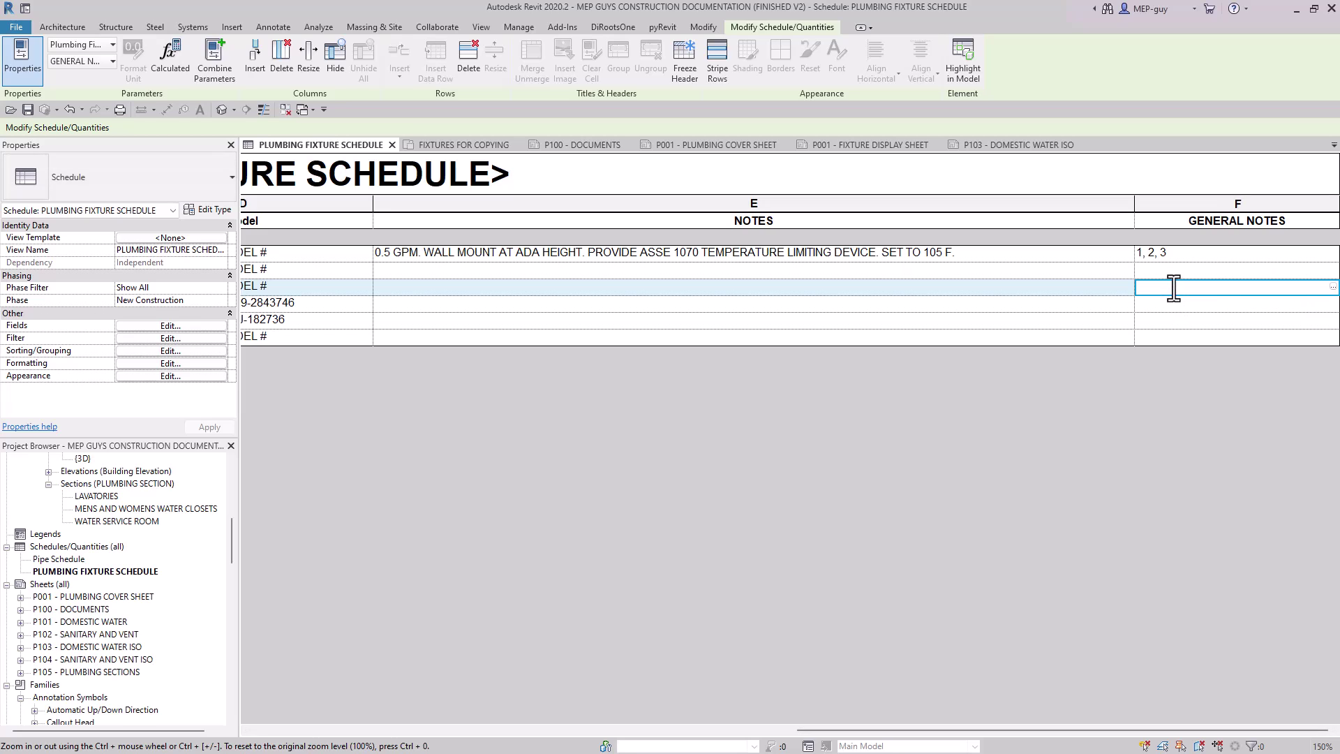
click(1333, 286)
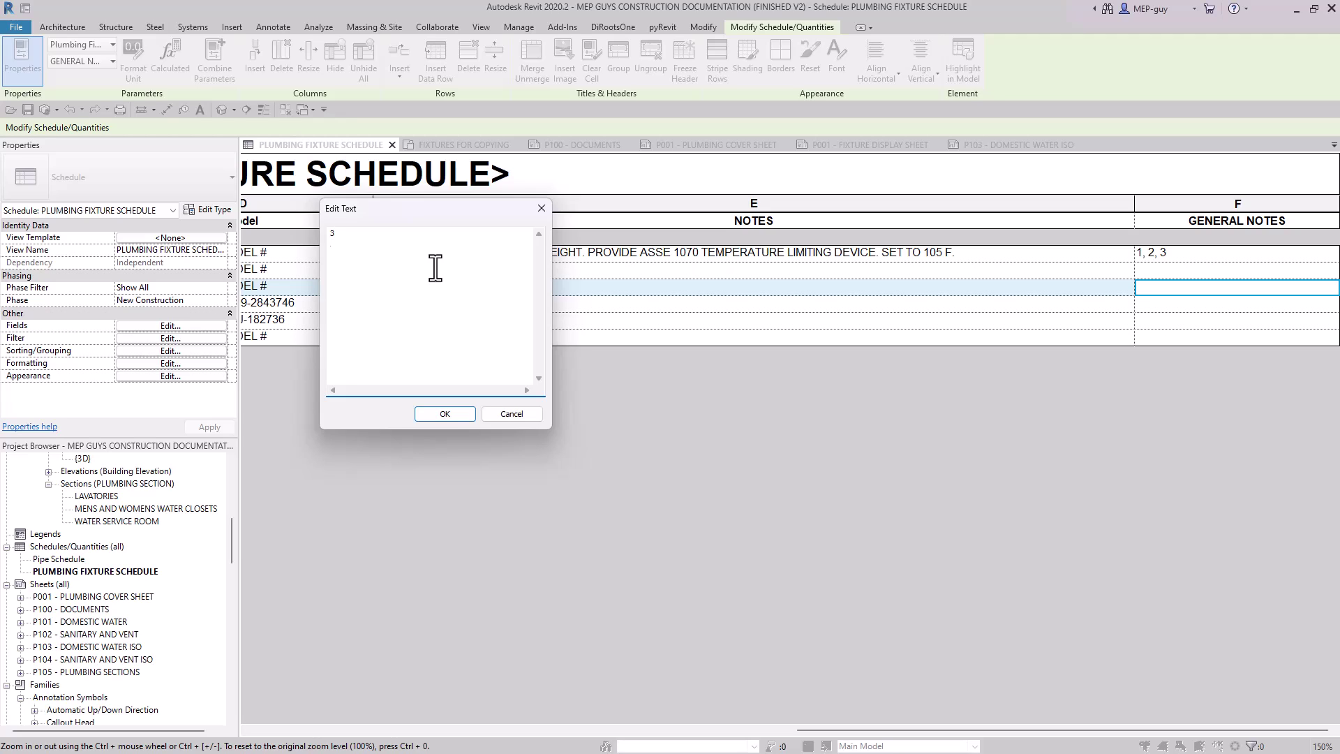
click(455, 412)
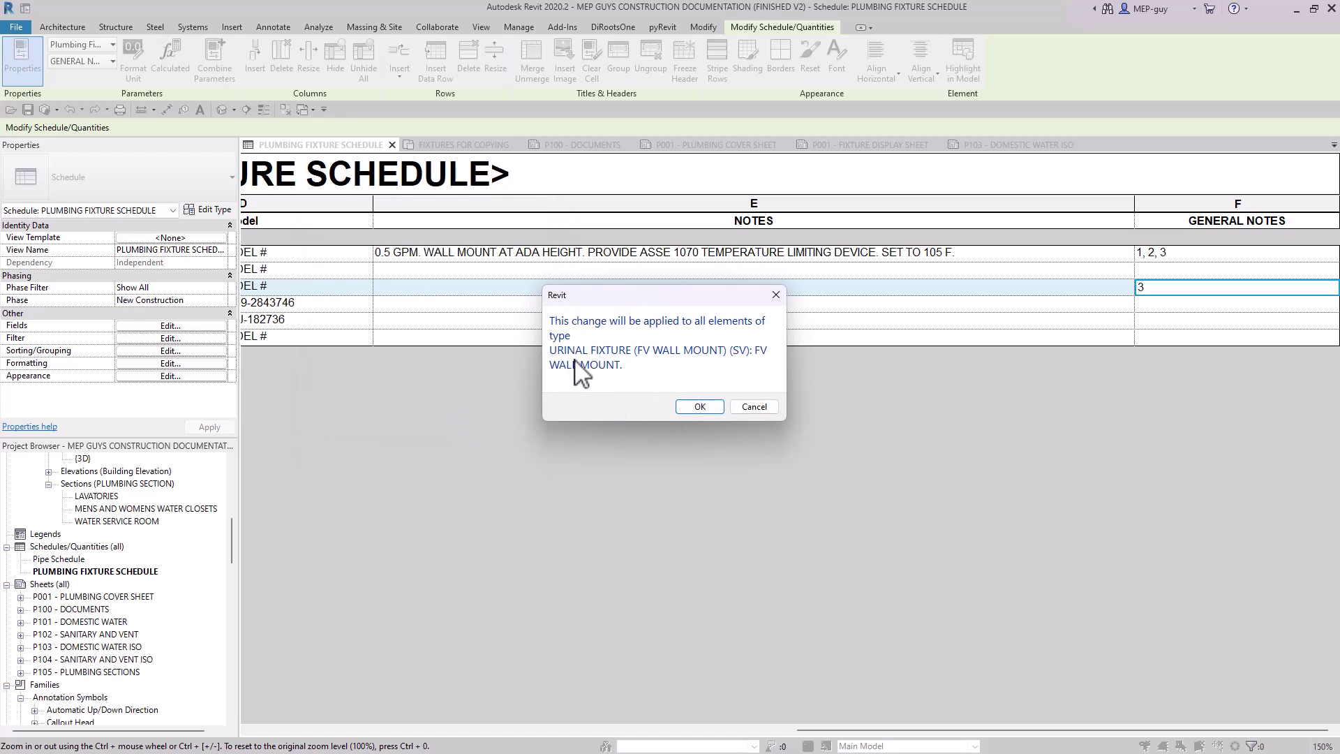
click(700, 406)
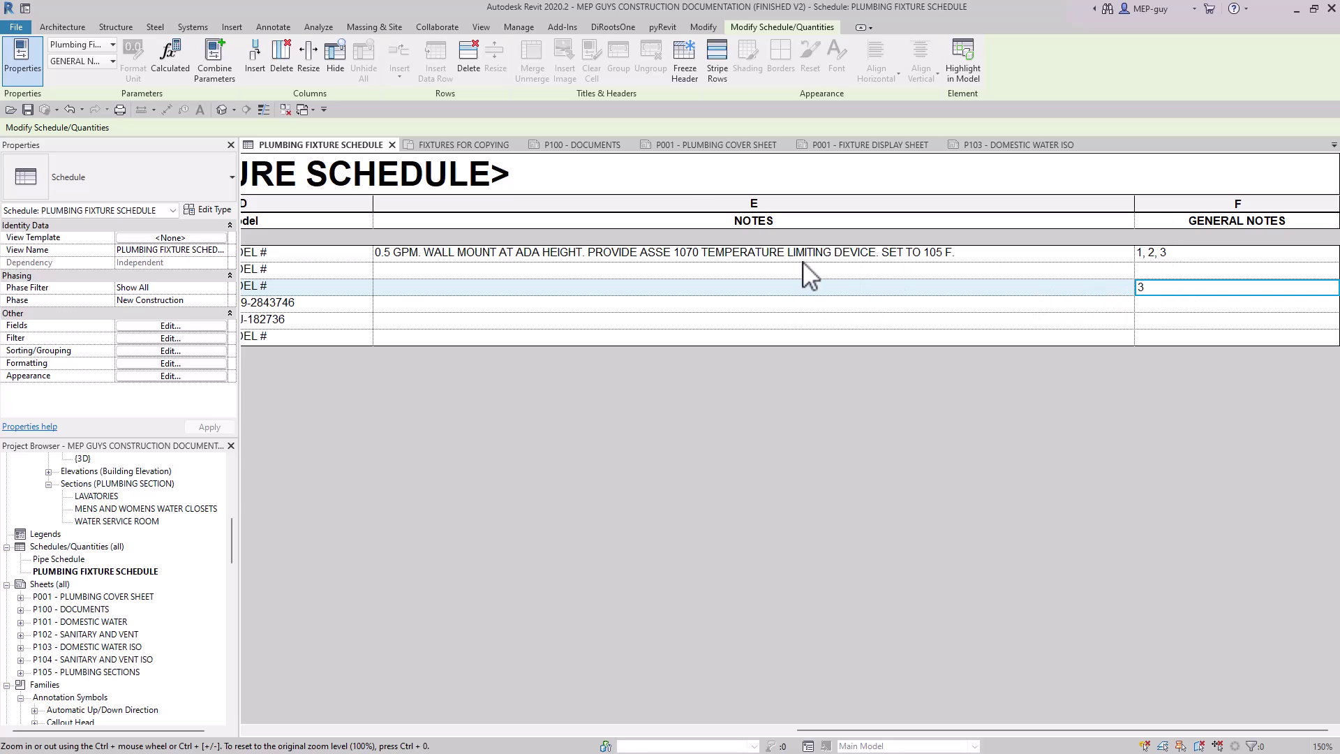
click(685, 146)
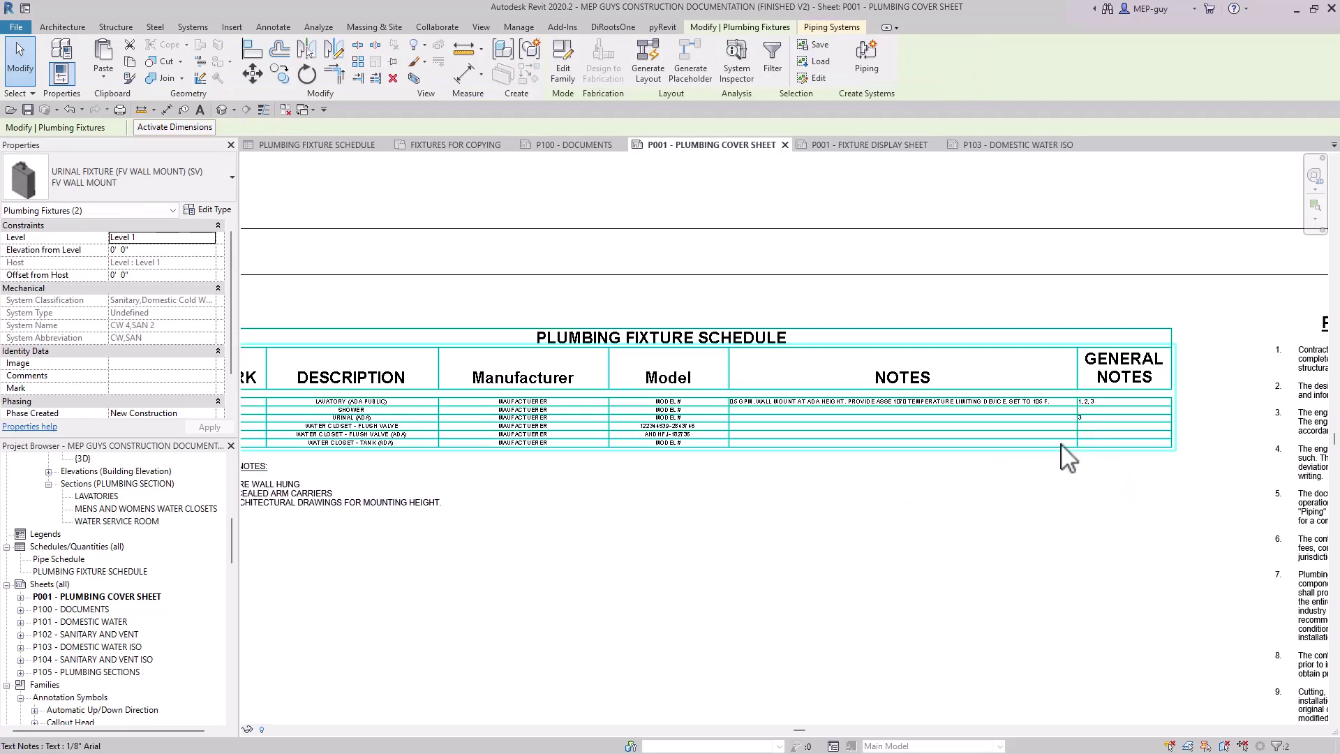
scroll(1078, 443, down, 5)
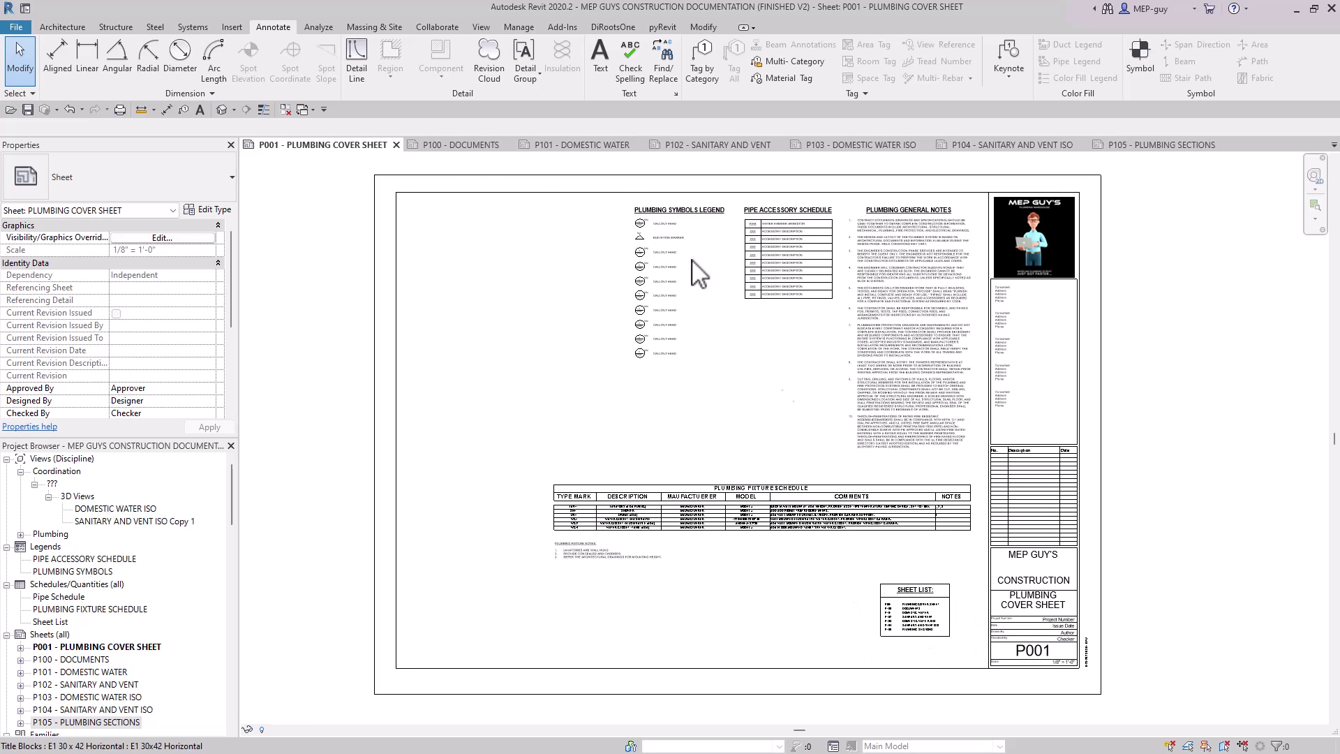
Step: Examine sheet P100 - DOCUMENTS: the plumbing floor plan's callouts, the enlarged shower and restroom plans, and the section marks referencing P105
click(457, 145)
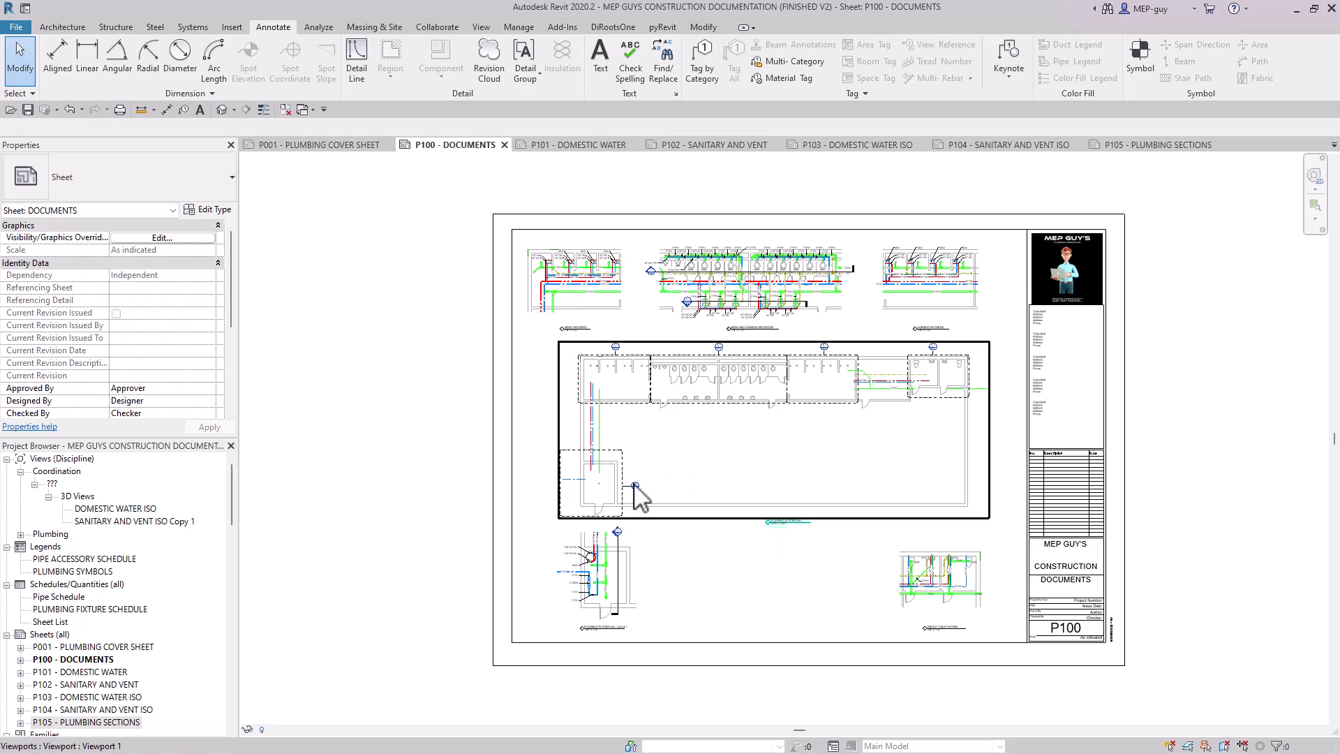
scroll(614, 506, up, 4)
middle_drag(688, 388, 622, 507)
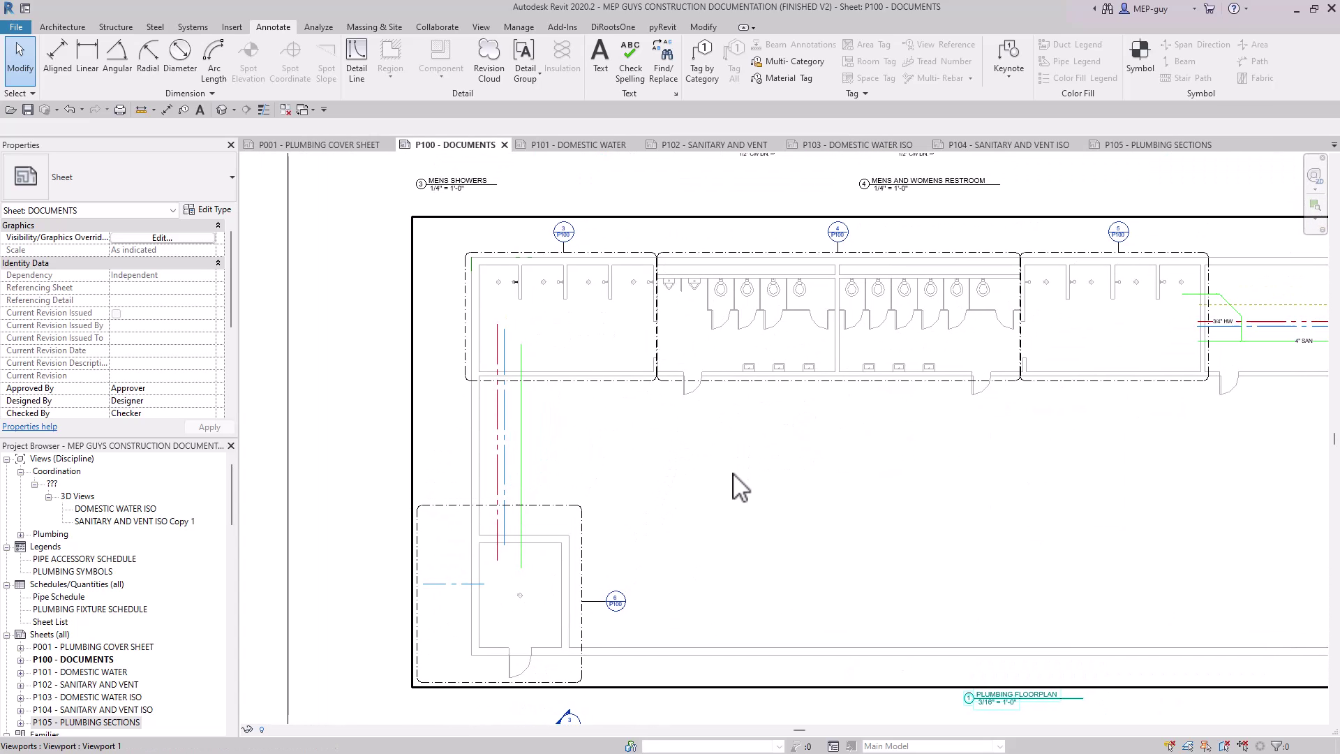
scroll(733, 482, down, 3)
scroll(682, 311, up, 4)
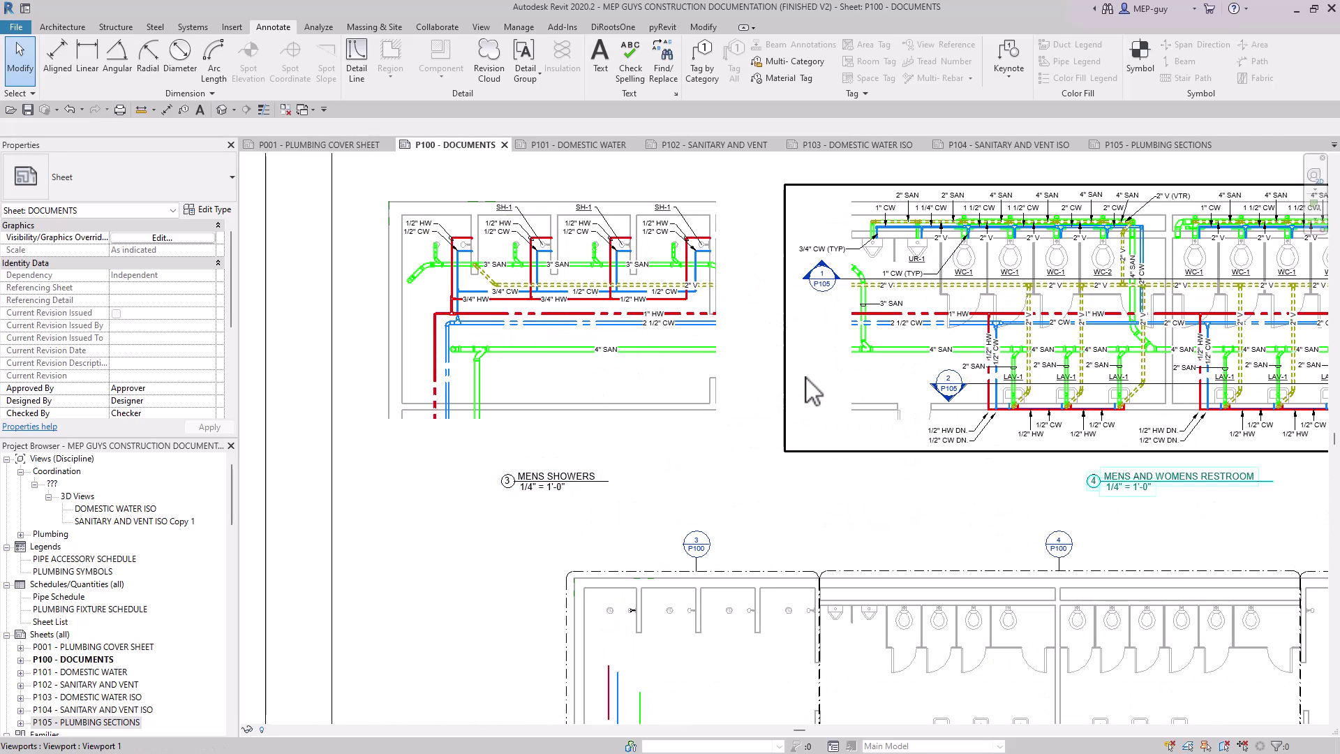
scroll(485, 363, down, 3)
scroll(875, 356, up, 3)
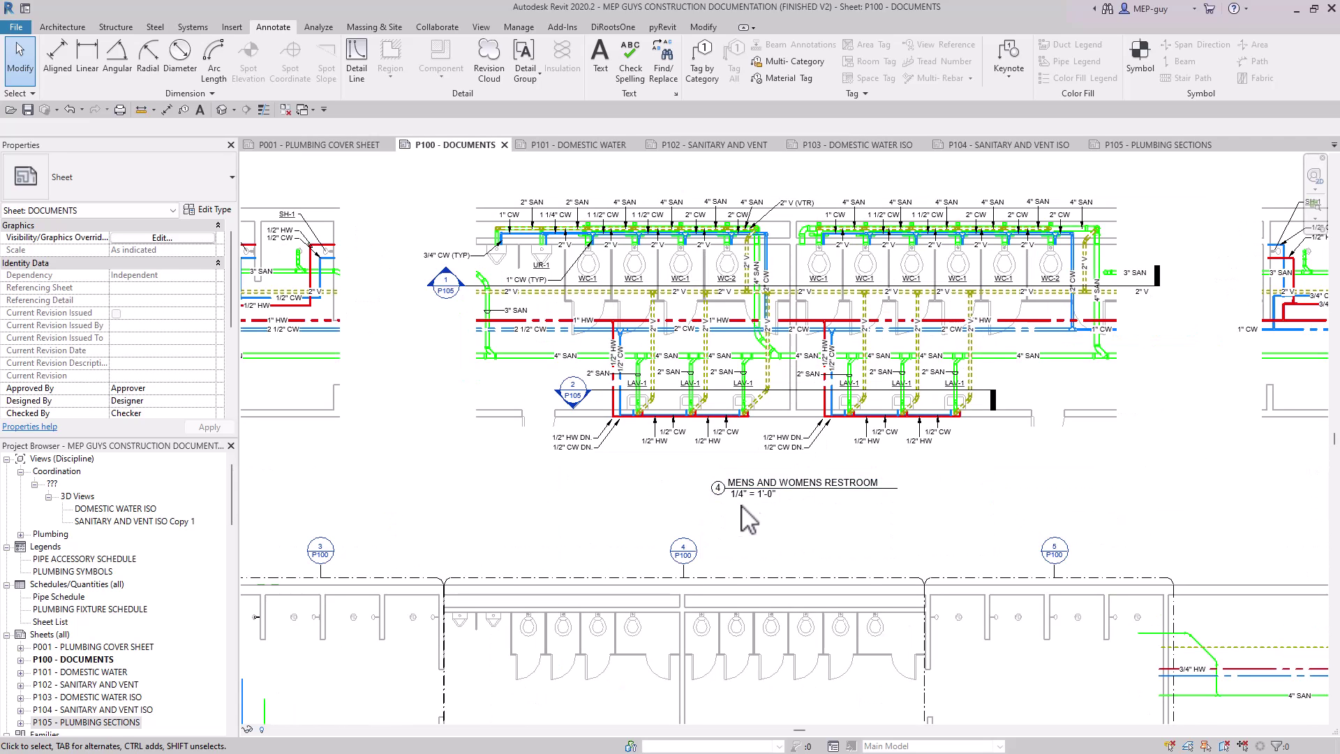
scroll(875, 512, down, 3)
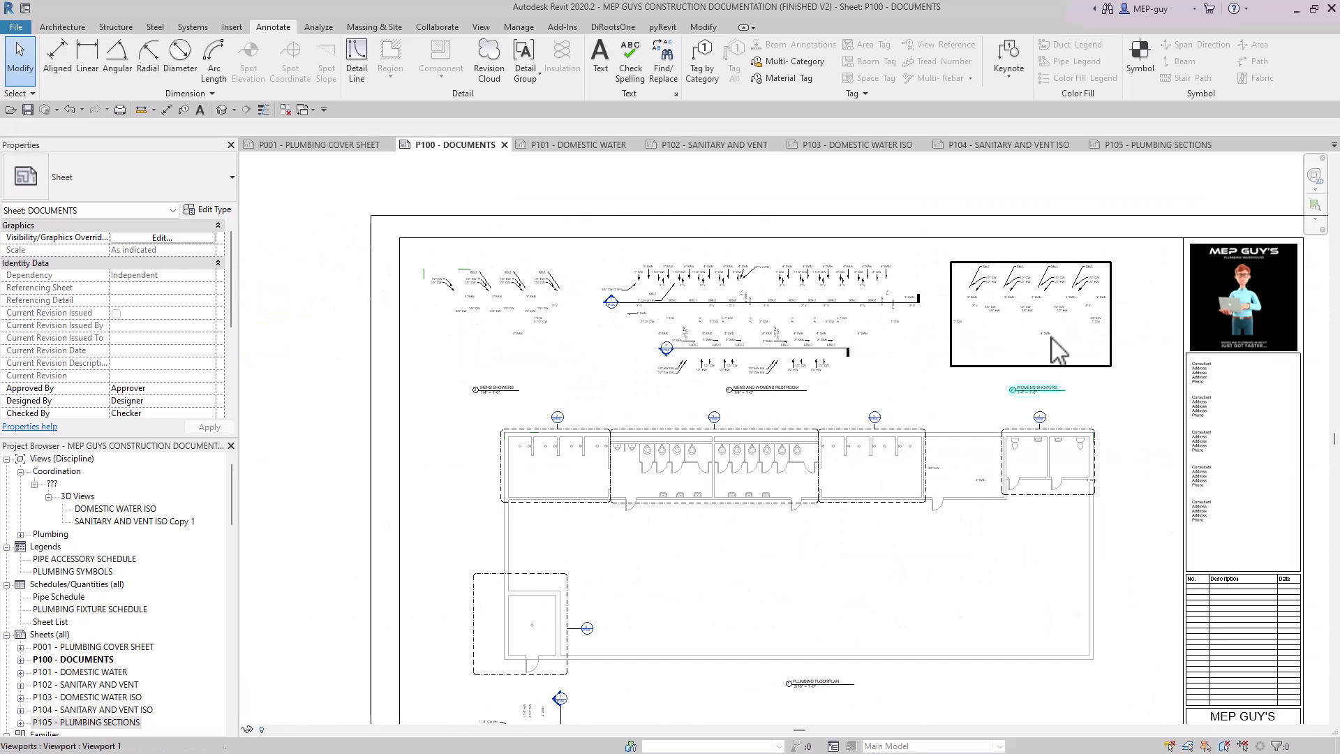
scroll(712, 224, down, 2)
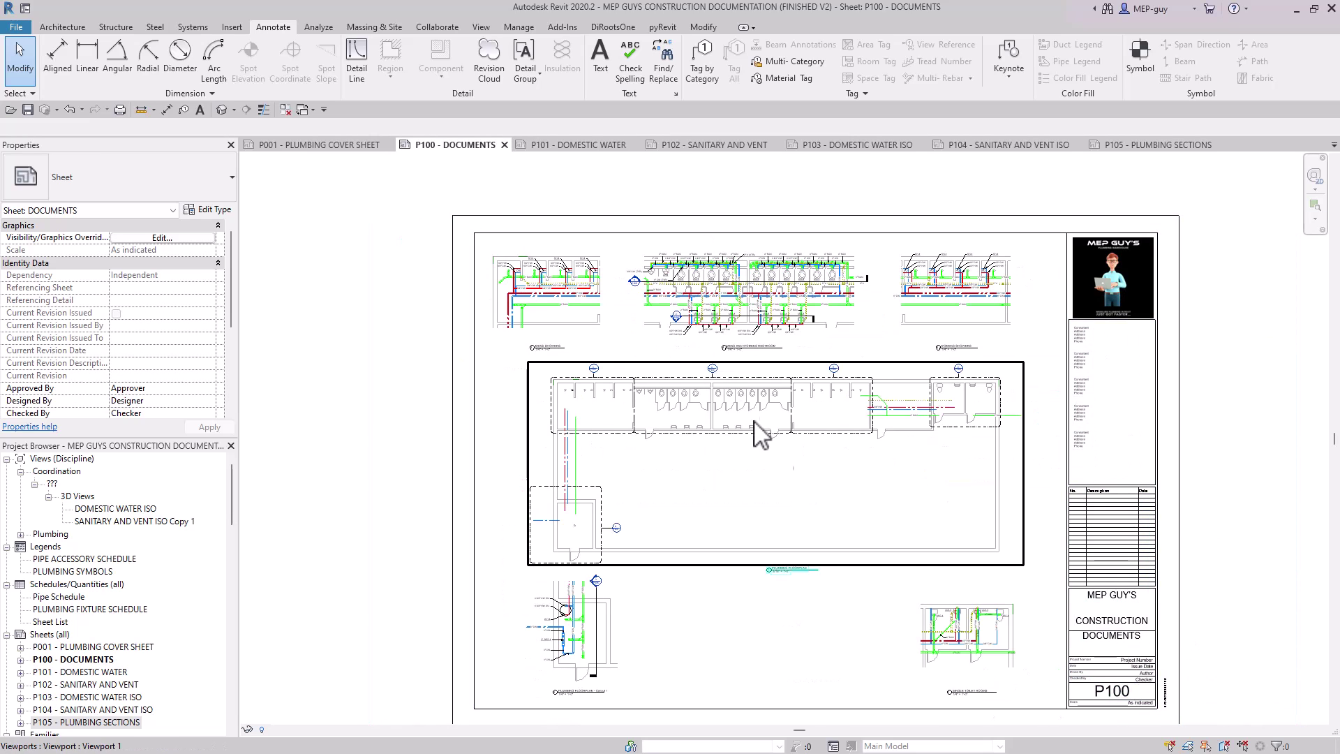
scroll(697, 255, up, 5)
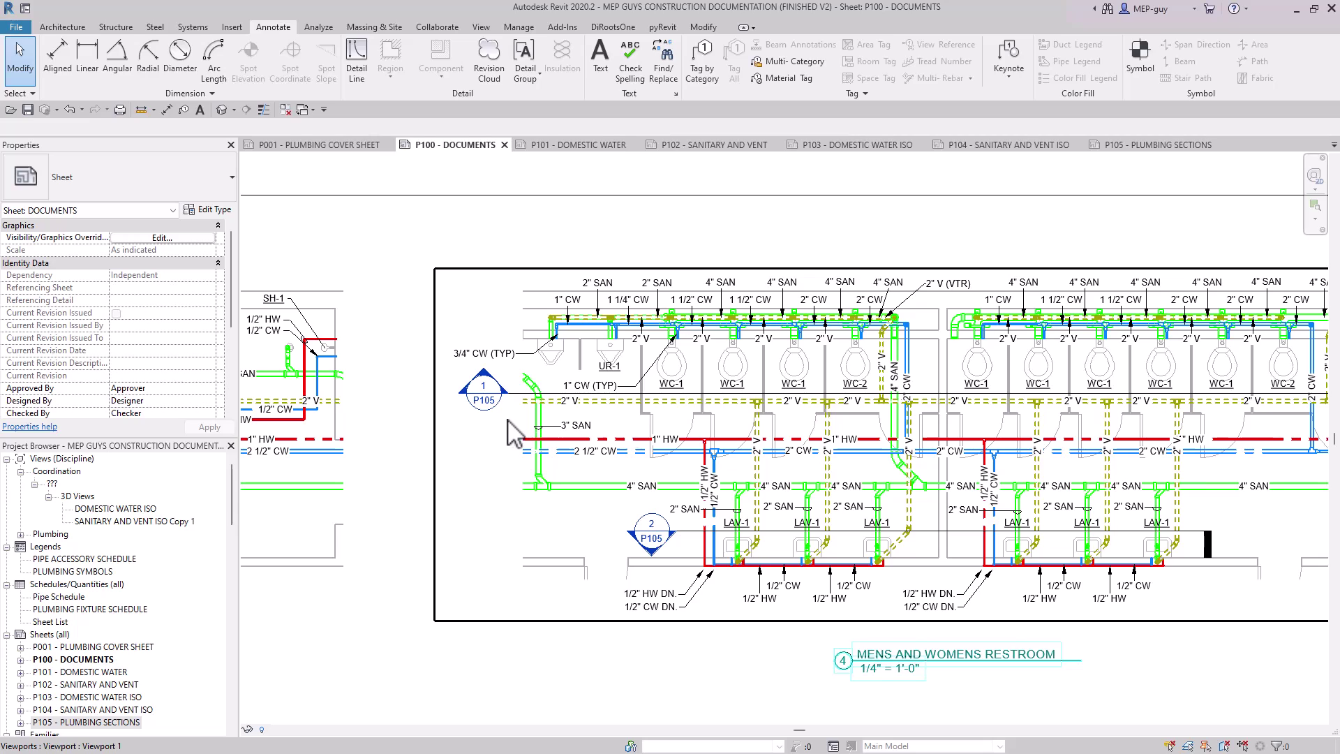
double_click(513, 439)
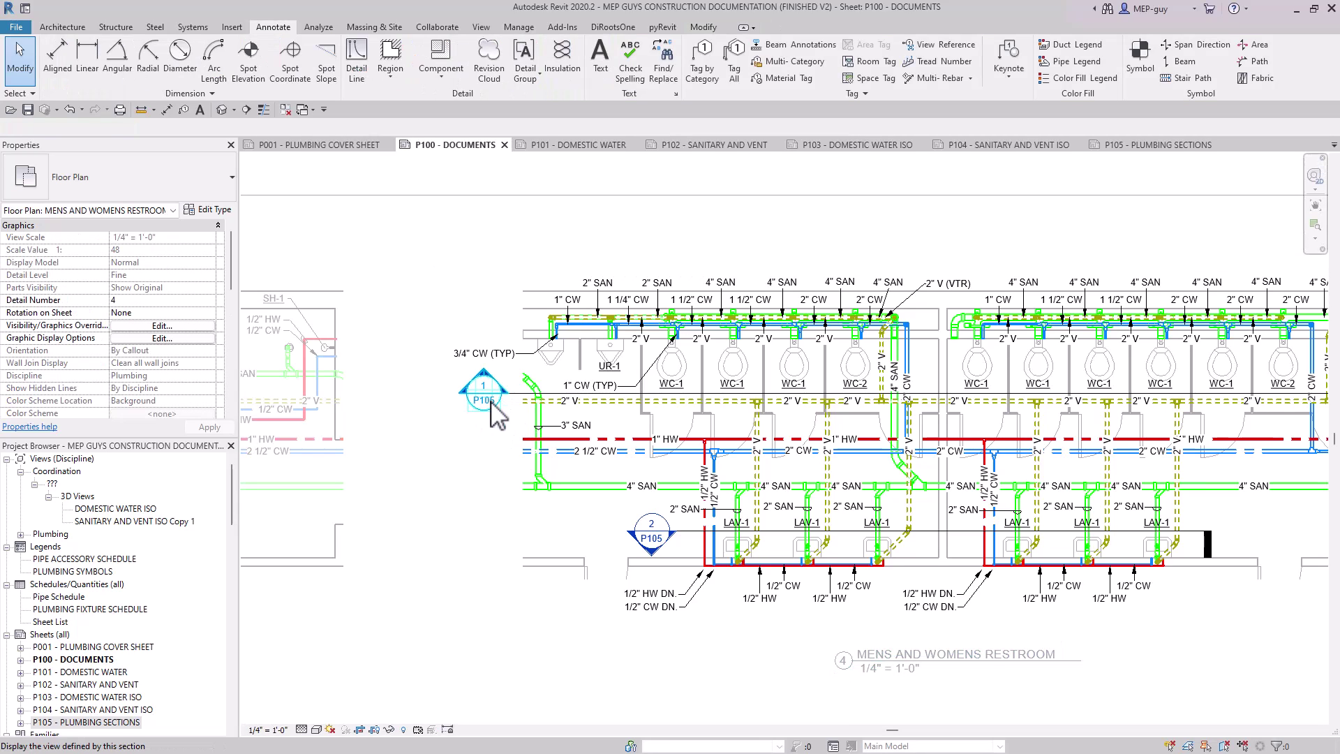
Step: Examine the water closets, lavatories and water service room sections on sheet P105 - PLUMBING SECTIONS
click(1152, 145)
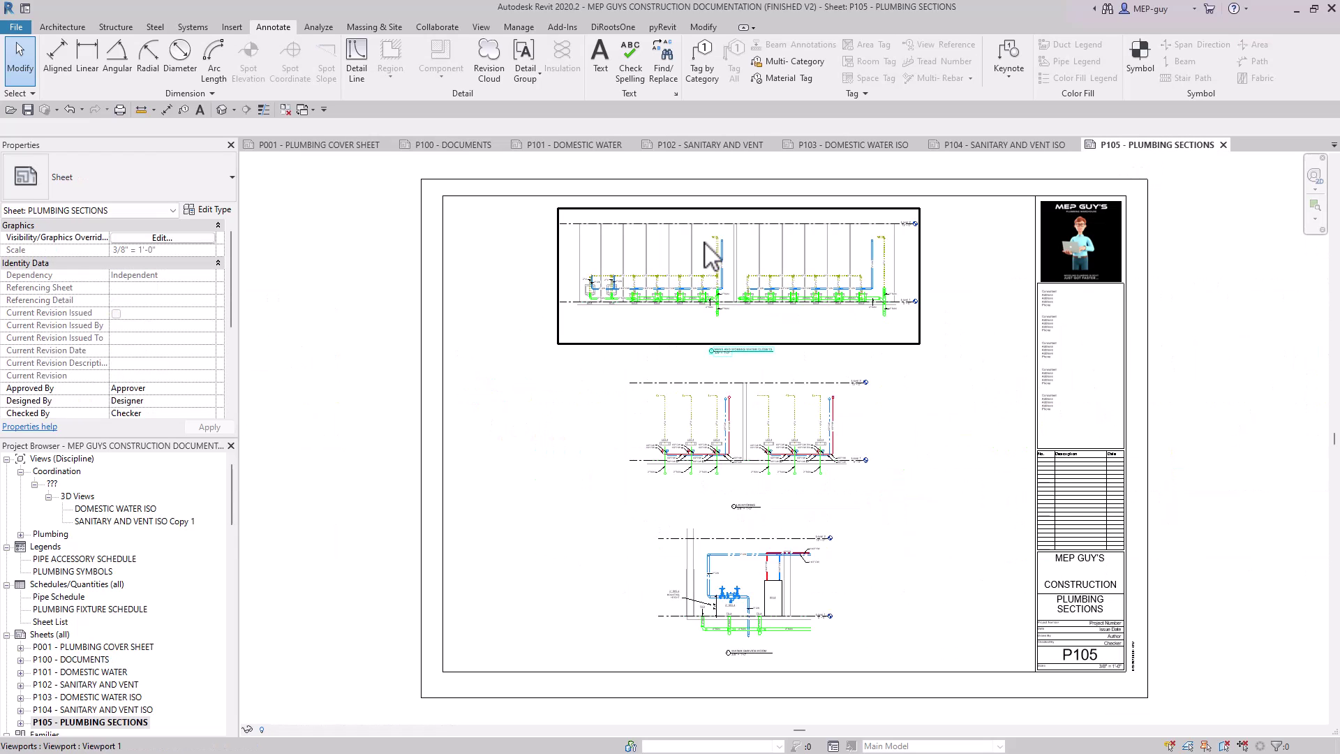
scroll(712, 258, up, 5)
scroll(854, 319, down, 1)
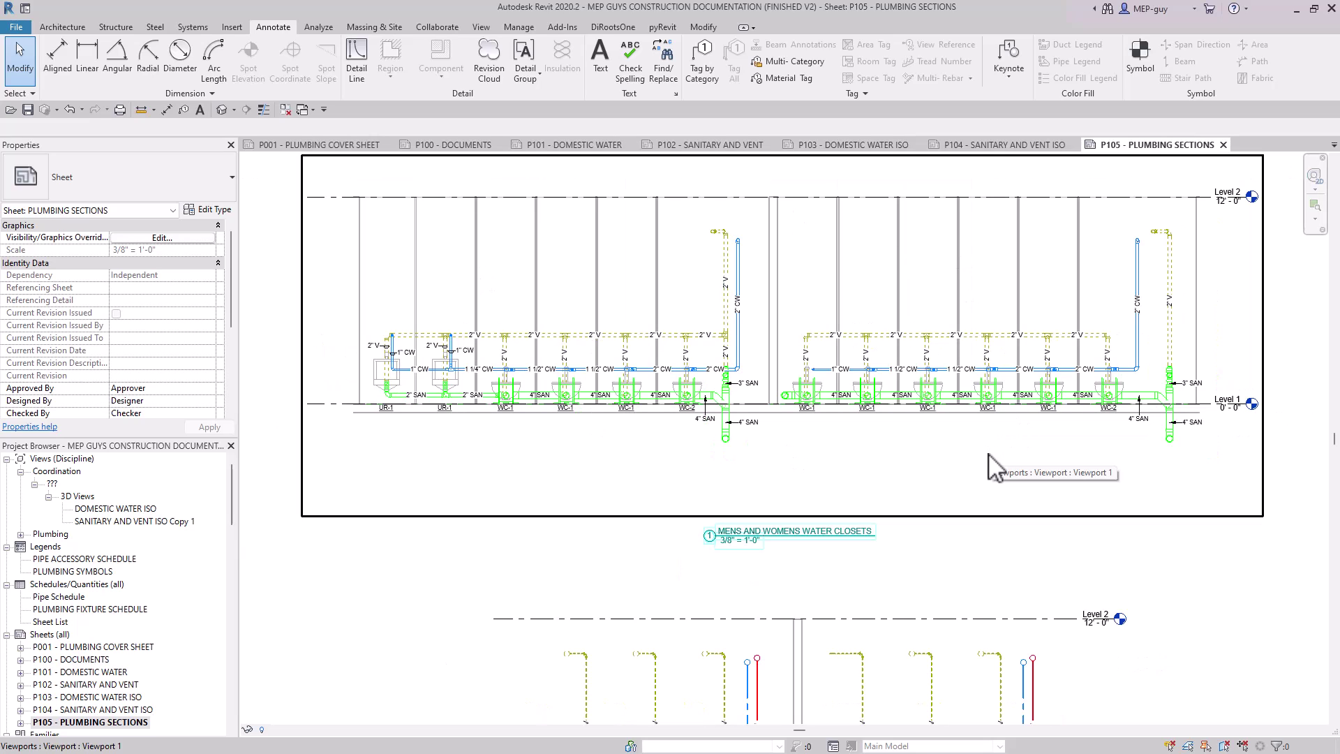
middle_drag(986, 604, 962, 312)
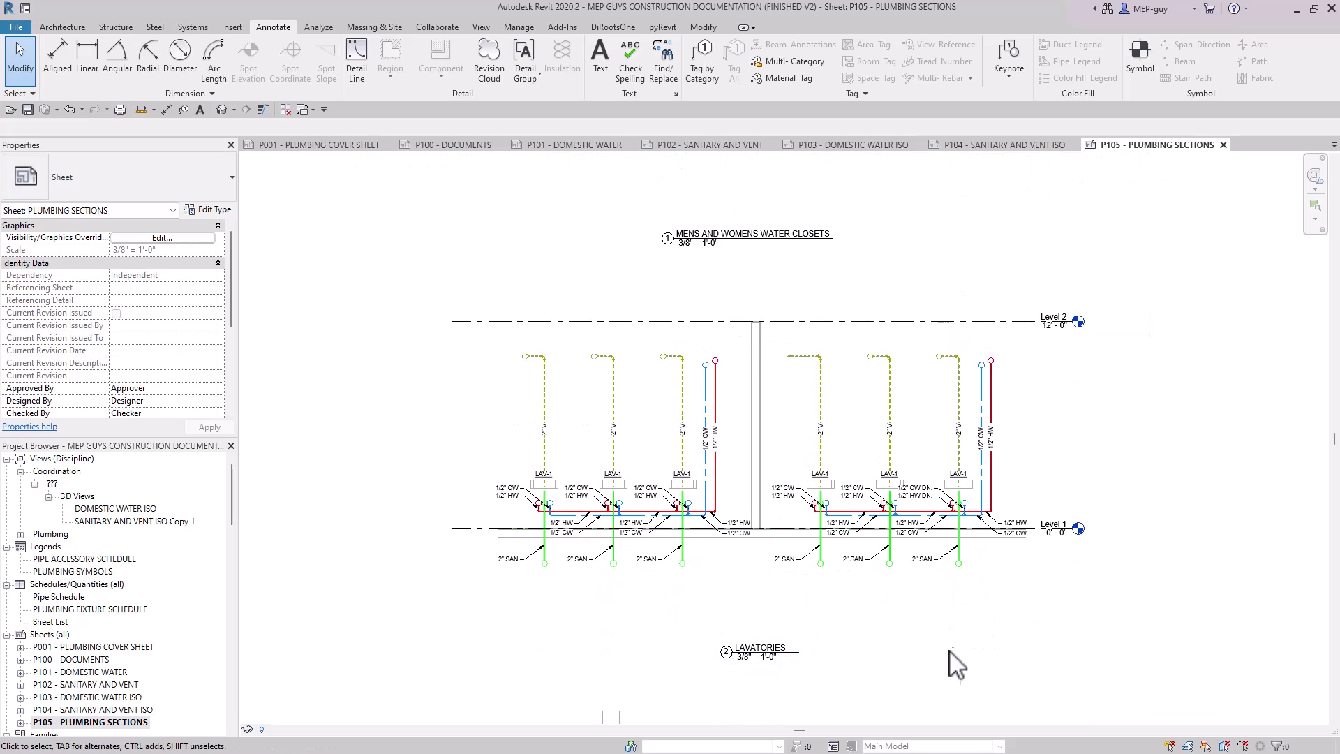
middle_drag(938, 694, 942, 290)
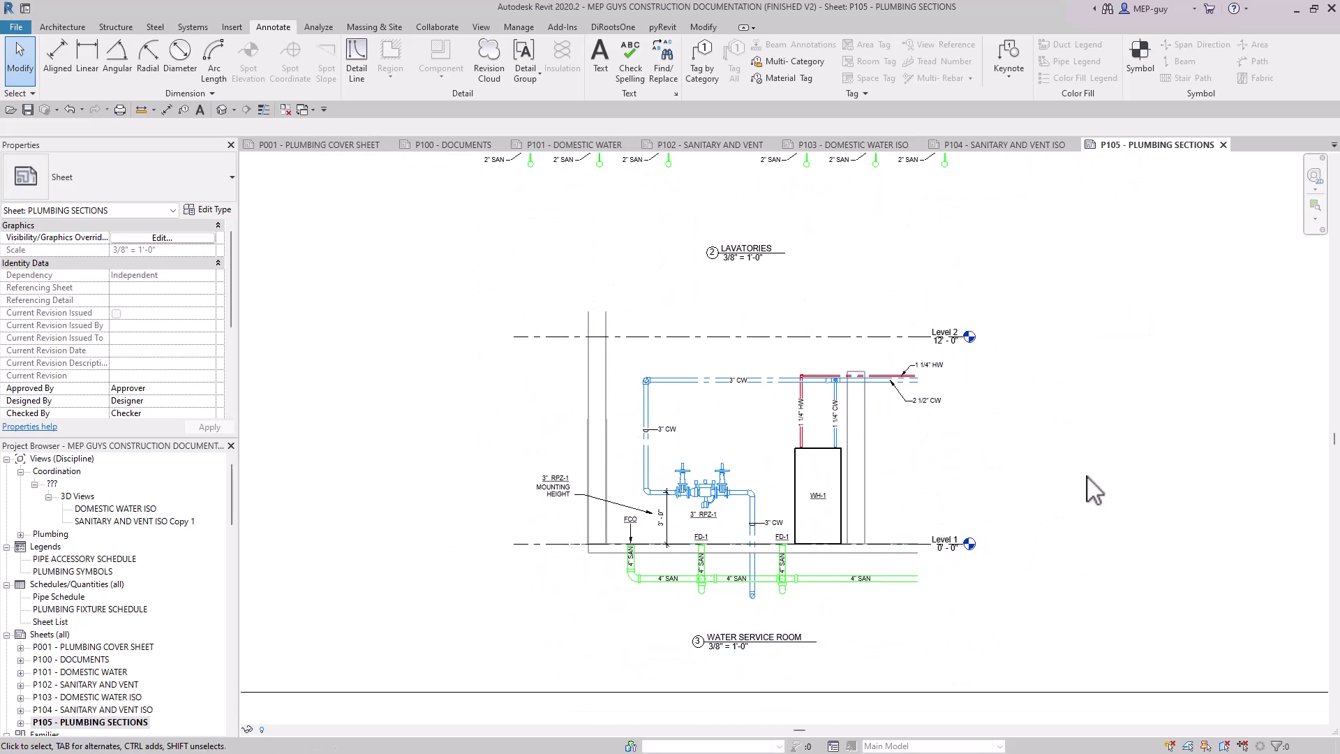
middle_drag(839, 596, 839, 209)
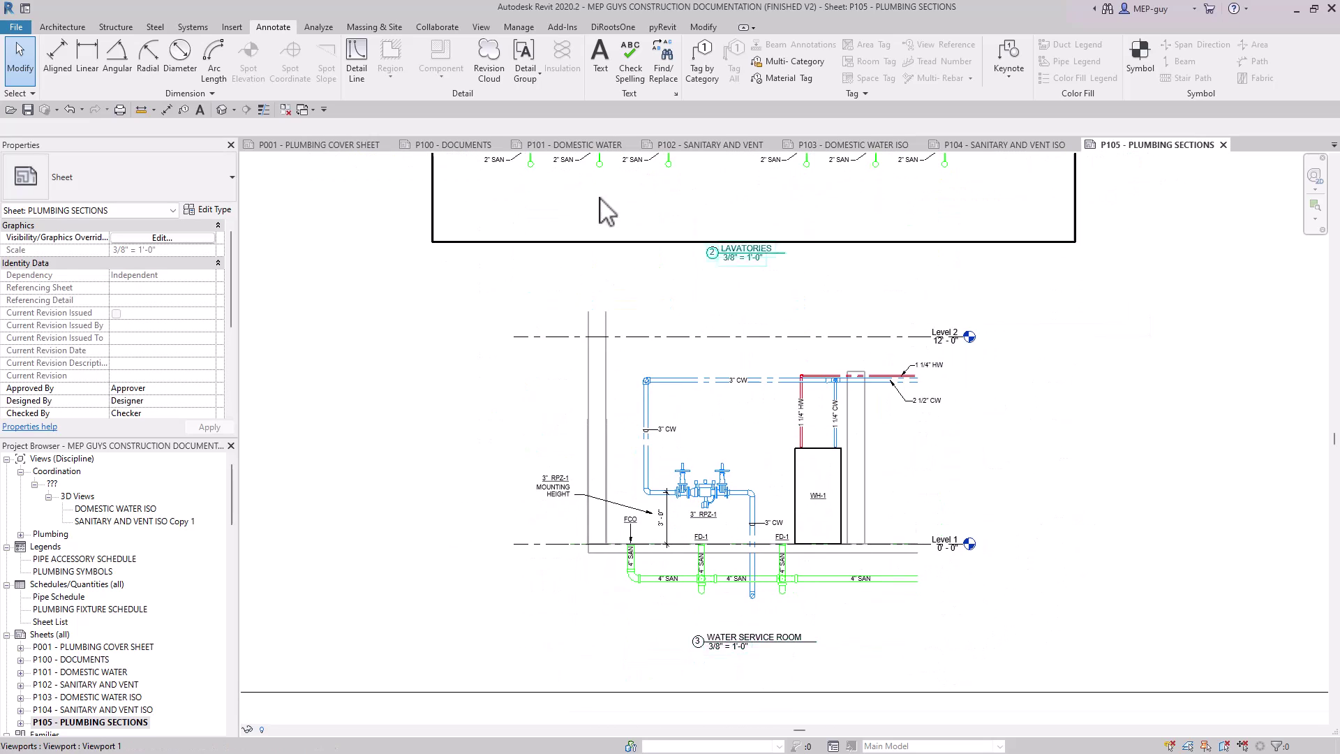
Step: Examine sheet P101 - DOMESTIC WATER and how the match line references tie the main plan to the PLUMBING DOMESTIC WATER3 plan
click(583, 146)
scroll(958, 371, down, 3)
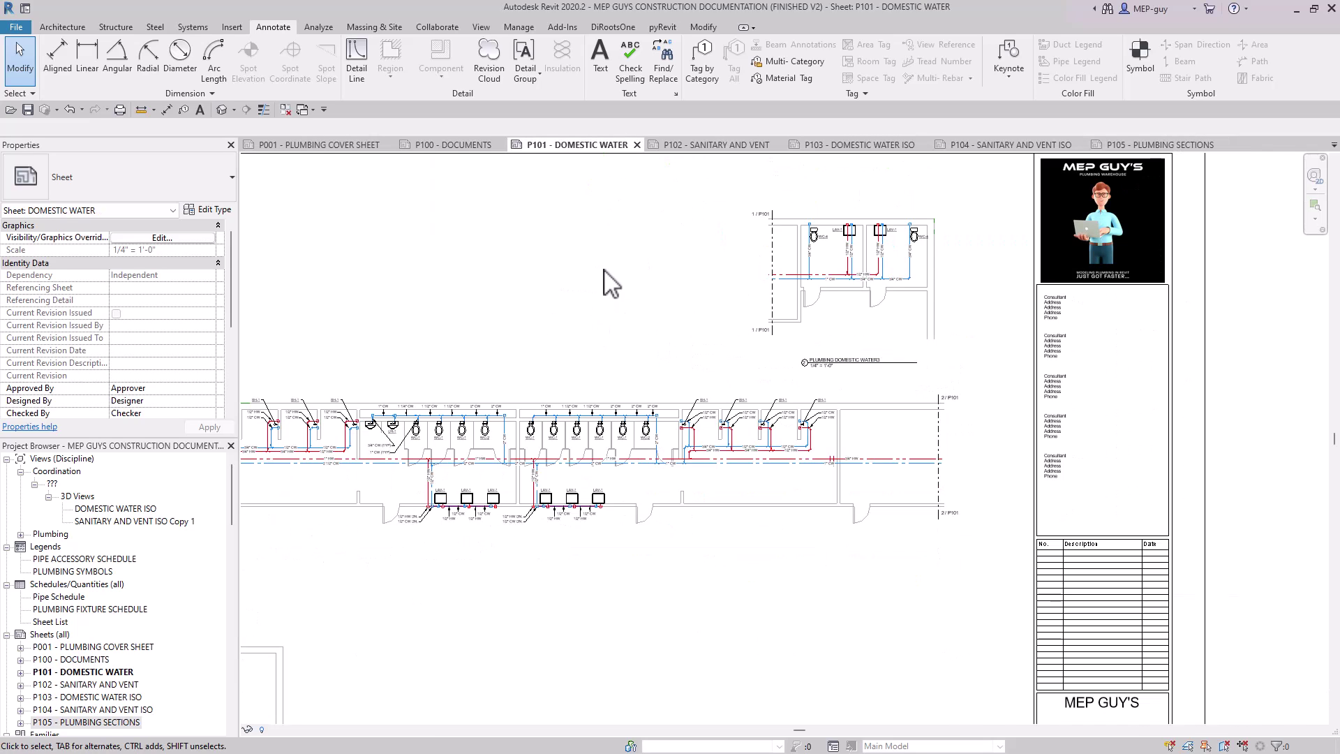
scroll(609, 285, down, 2)
middle_drag(610, 286, 765, 305)
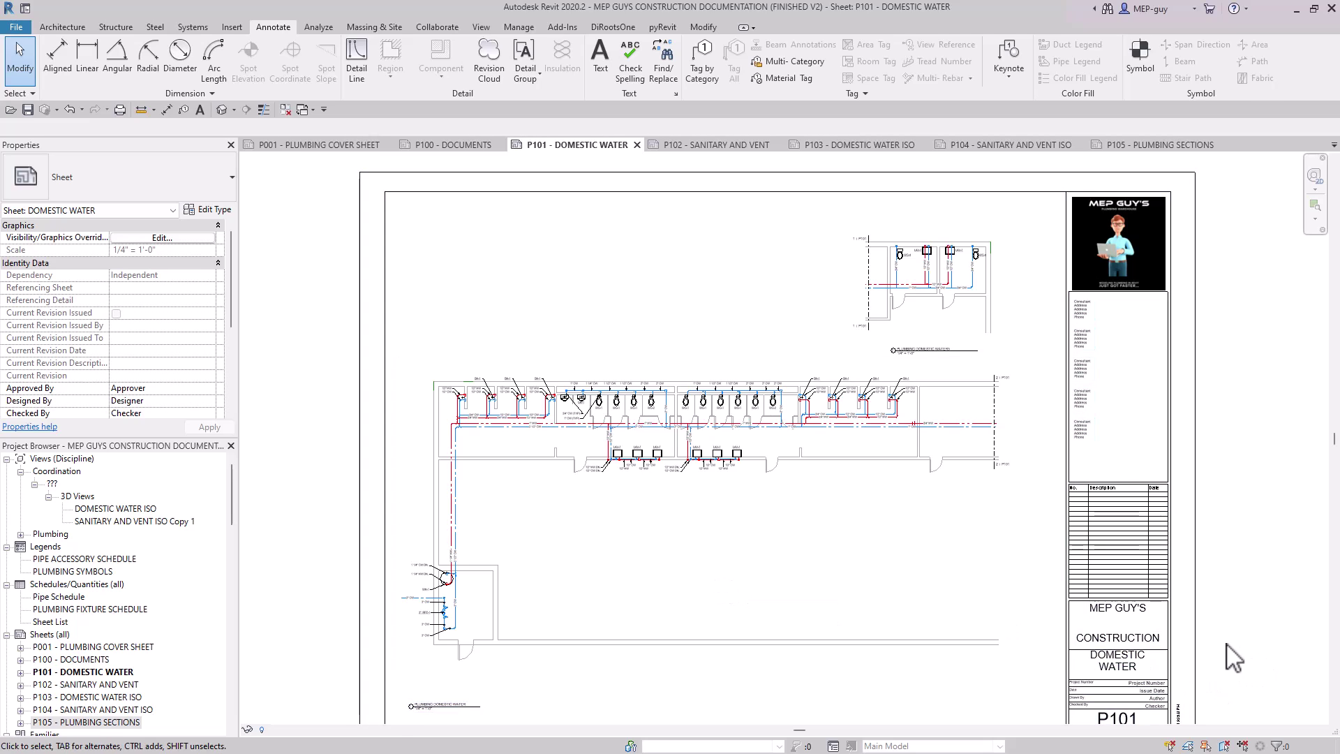
scroll(1040, 412, up, 5)
middle_drag(1040, 413, 1011, 503)
scroll(1011, 502, down, 2)
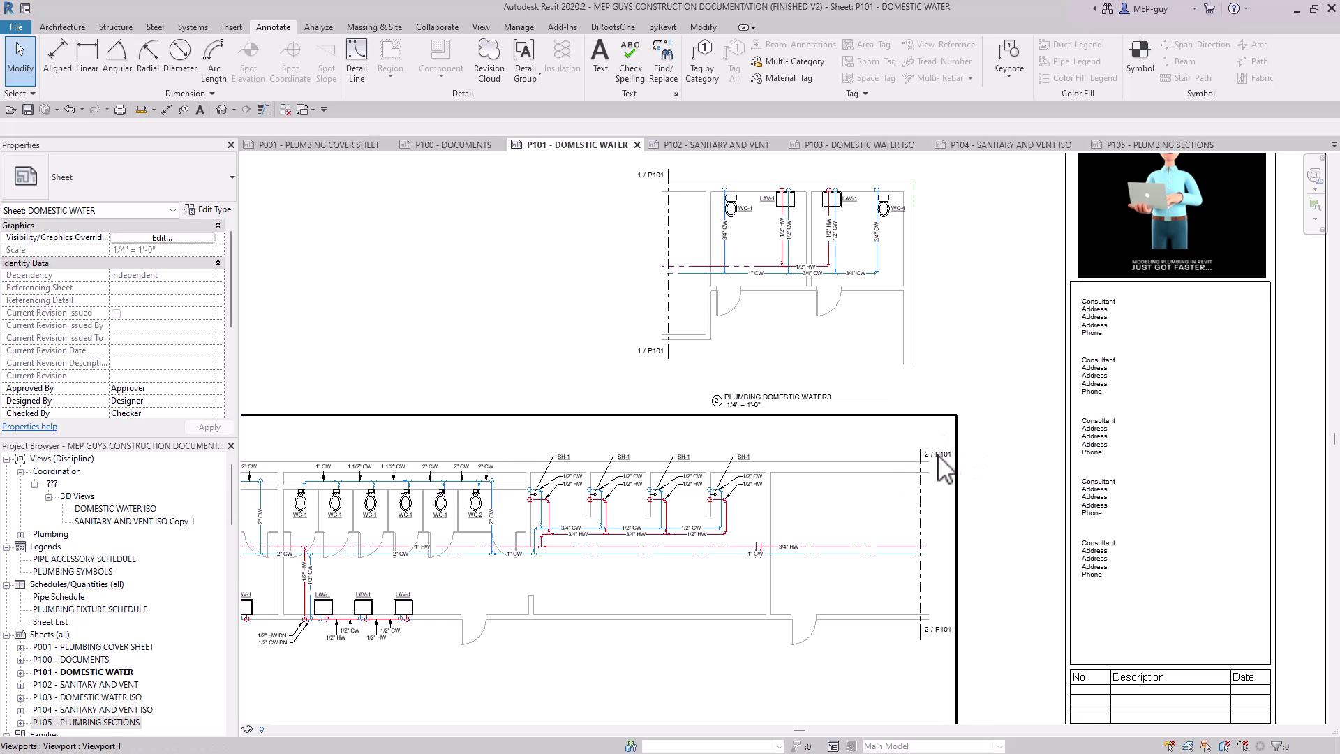
scroll(852, 380, down, 6)
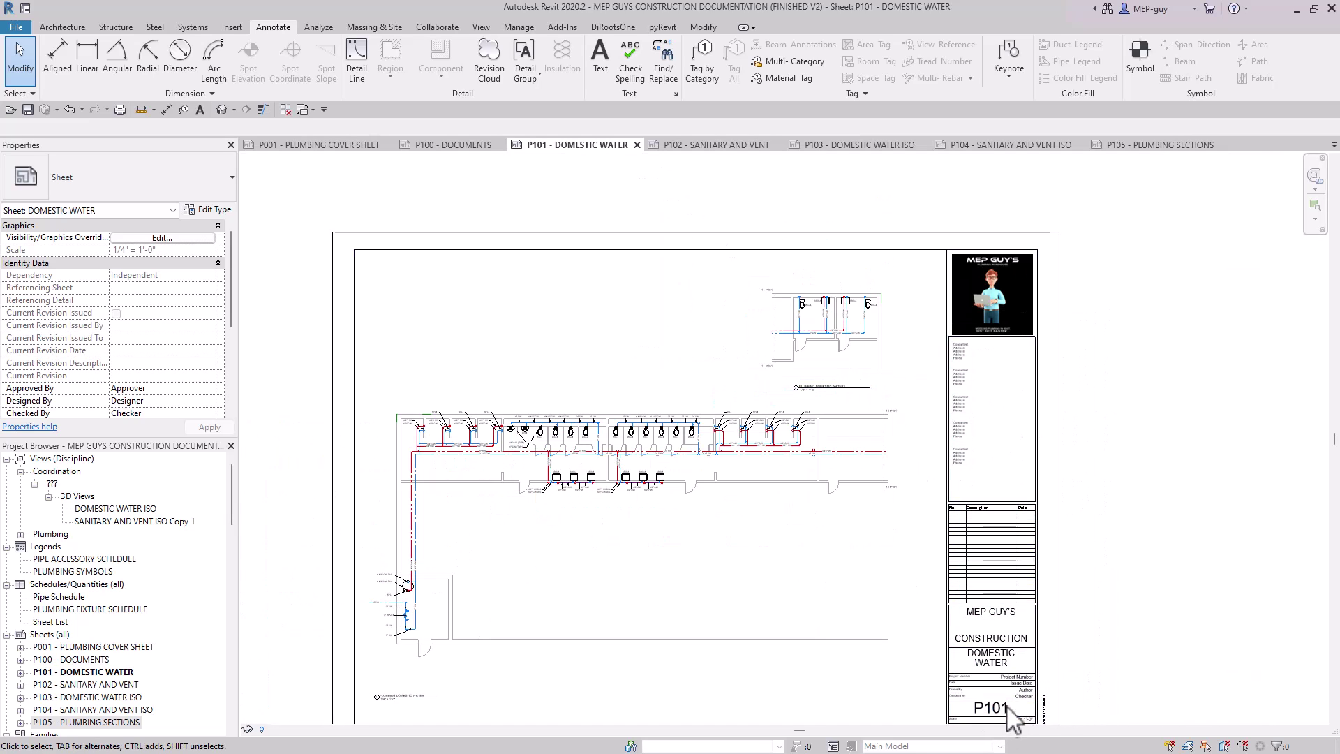
scroll(834, 337, up, 3)
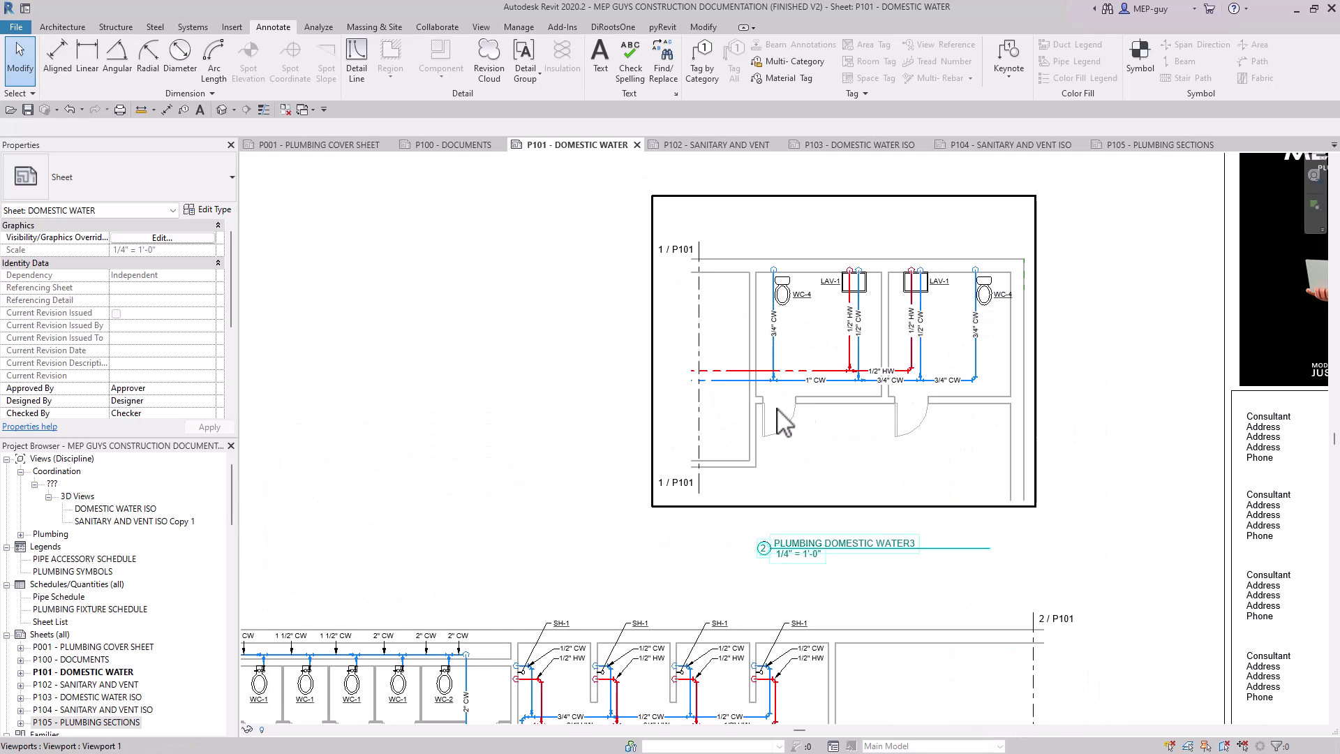
scroll(795, 346, down, 2)
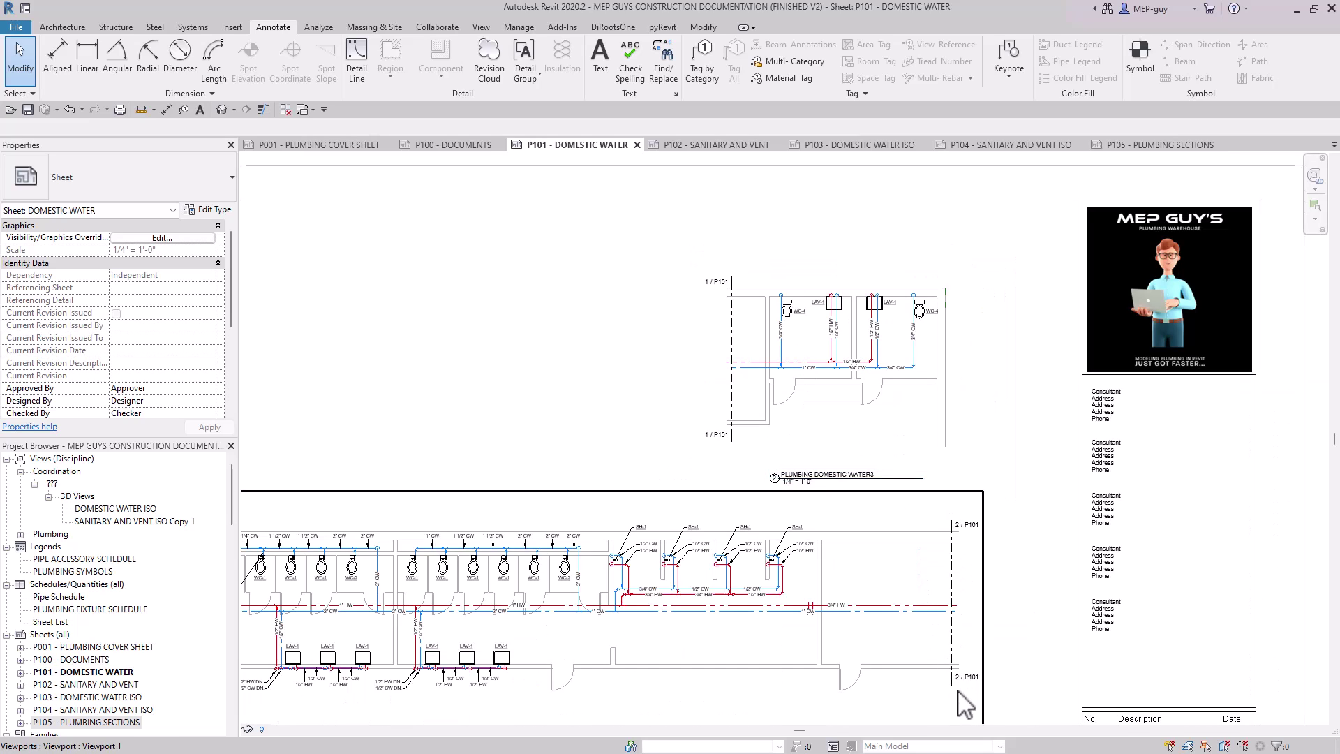
scroll(938, 342, down, 3)
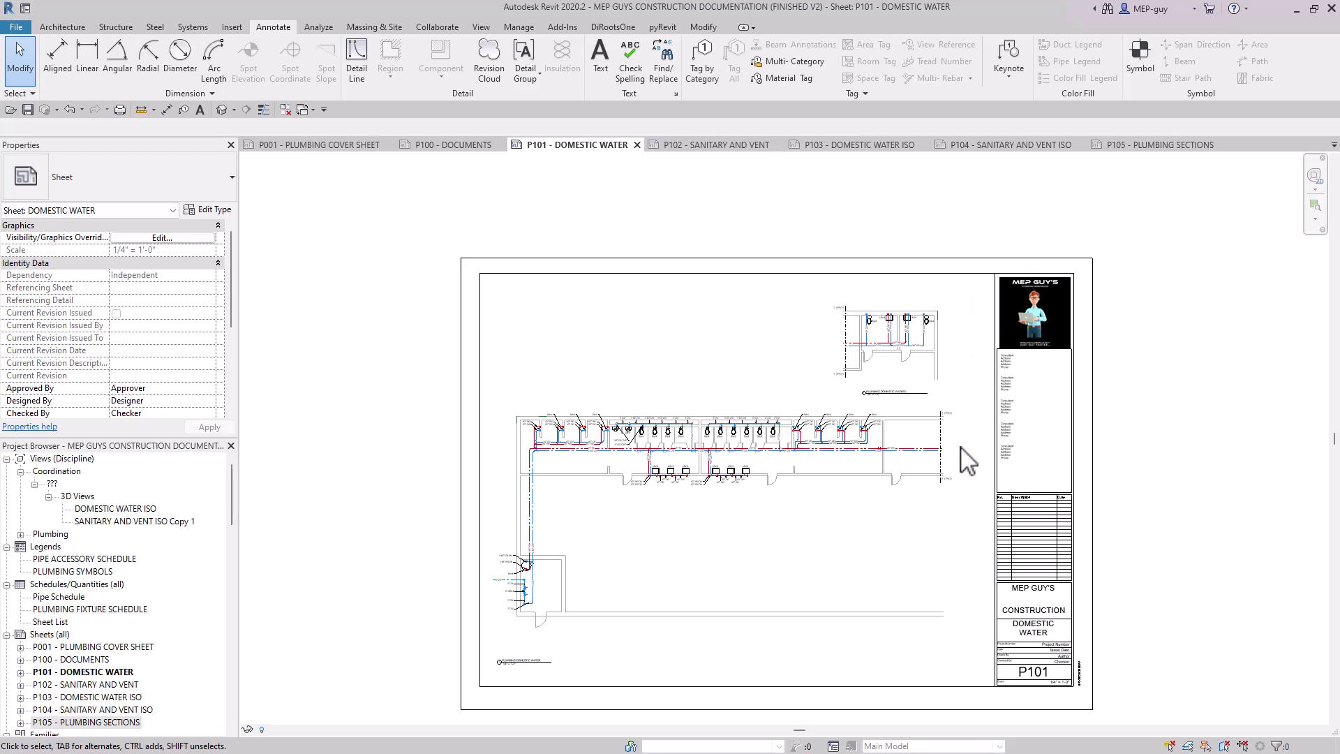
Step: Examine the main and east sanitary and vent plans on sheet P102, and bring up sheet P103 - DOMESTIC WATER ISO
click(711, 145)
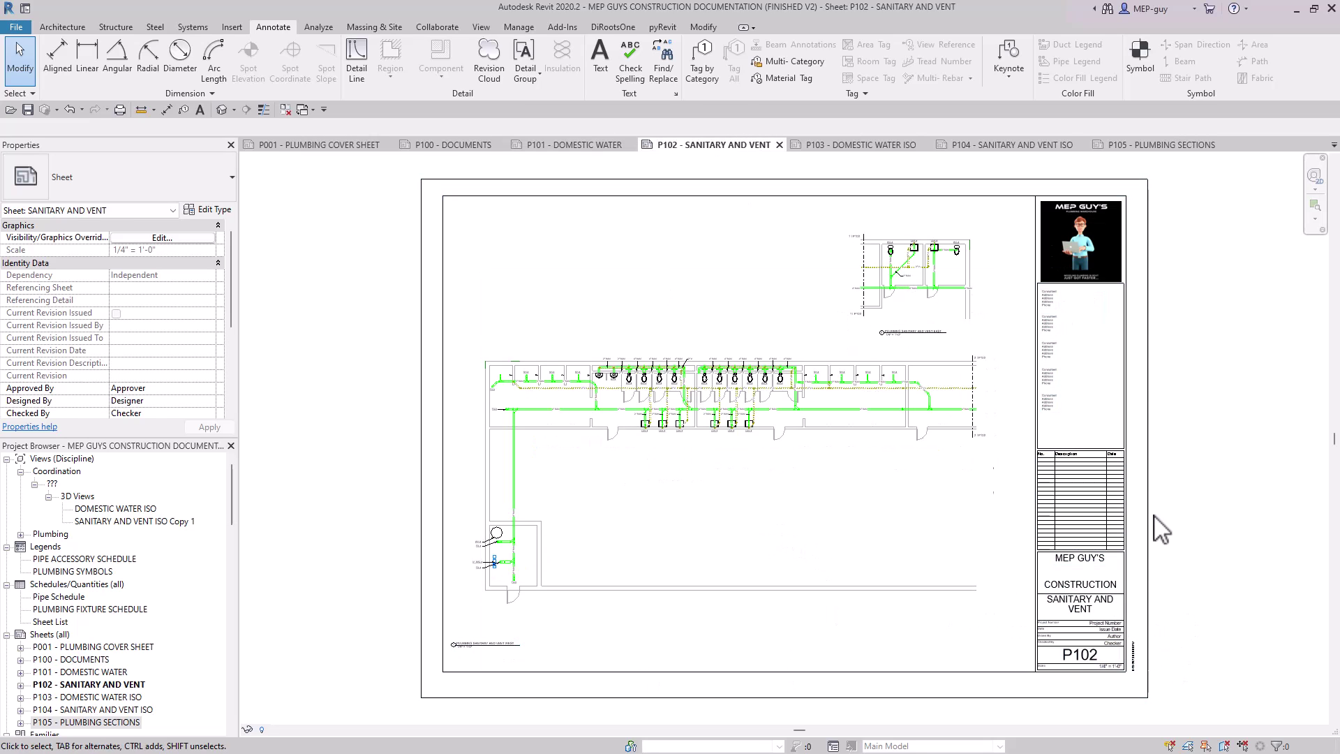
scroll(556, 380, up, 1)
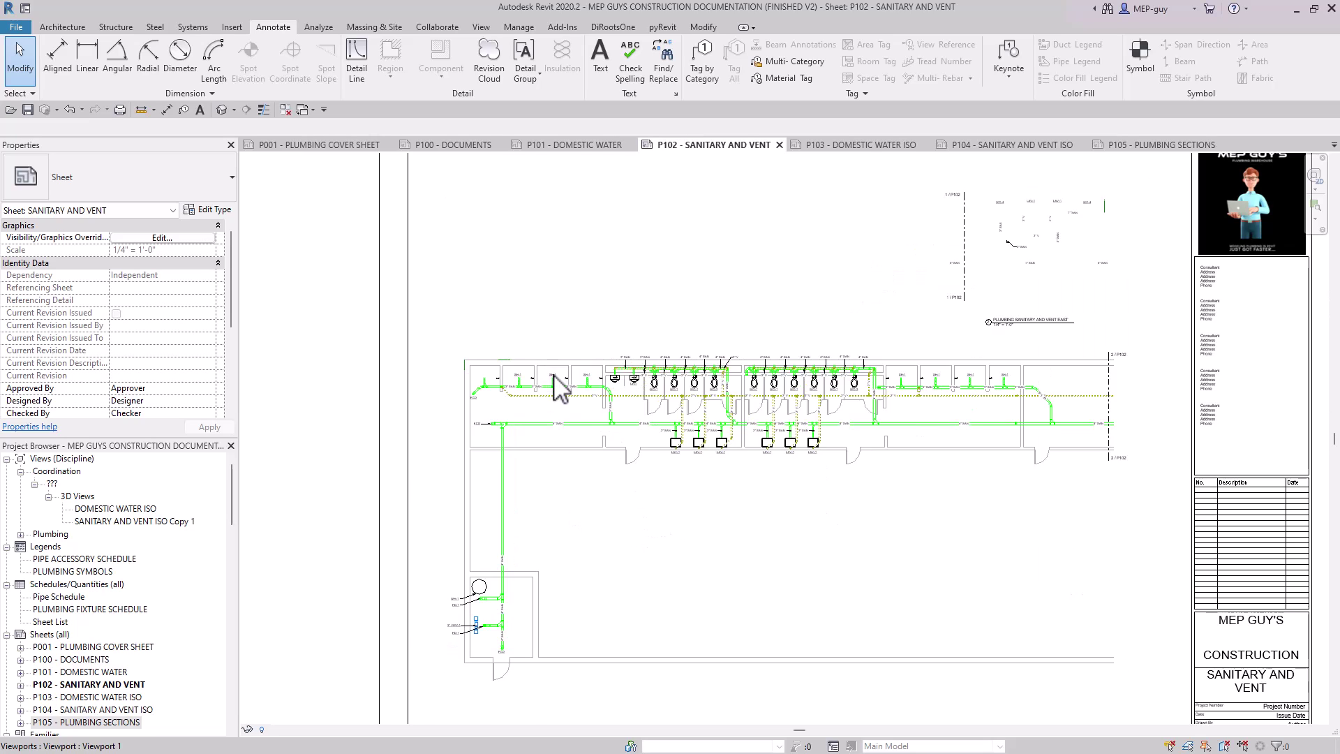
scroll(556, 381, up, 2)
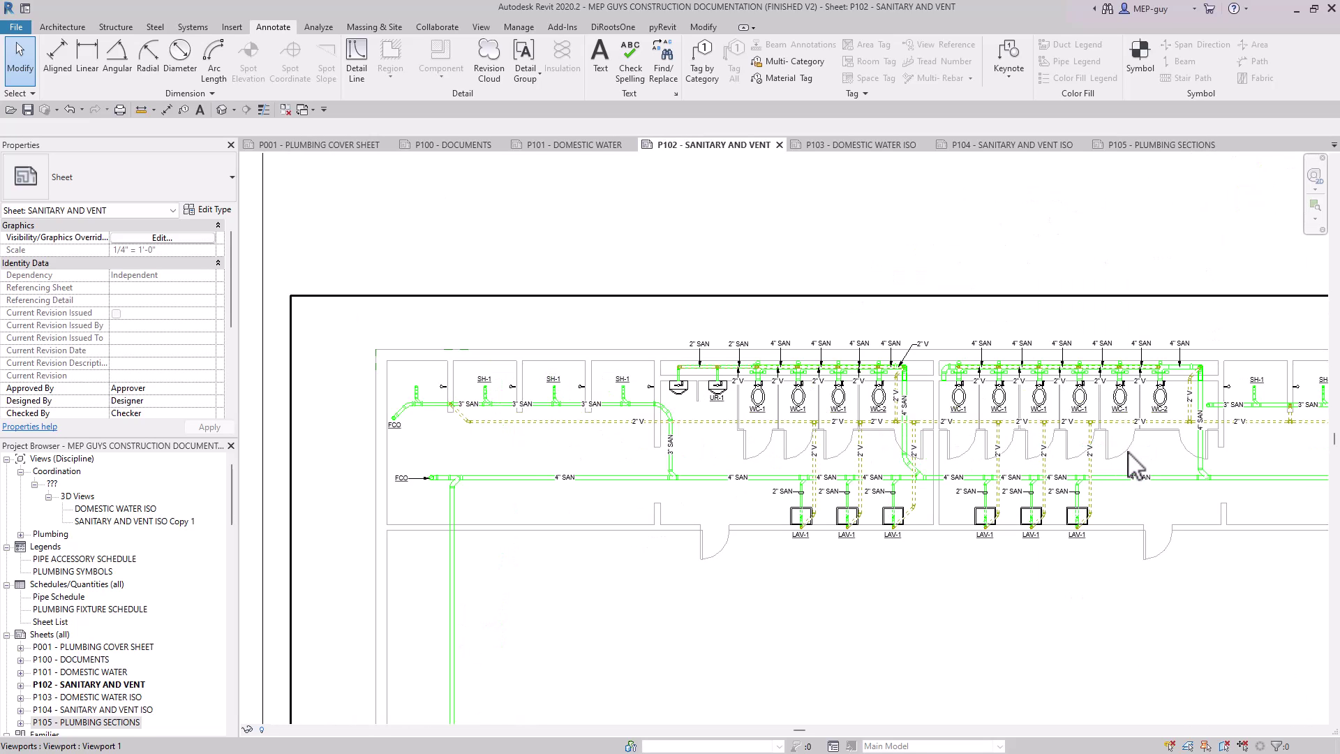
middle_drag(1132, 457, 1051, 479)
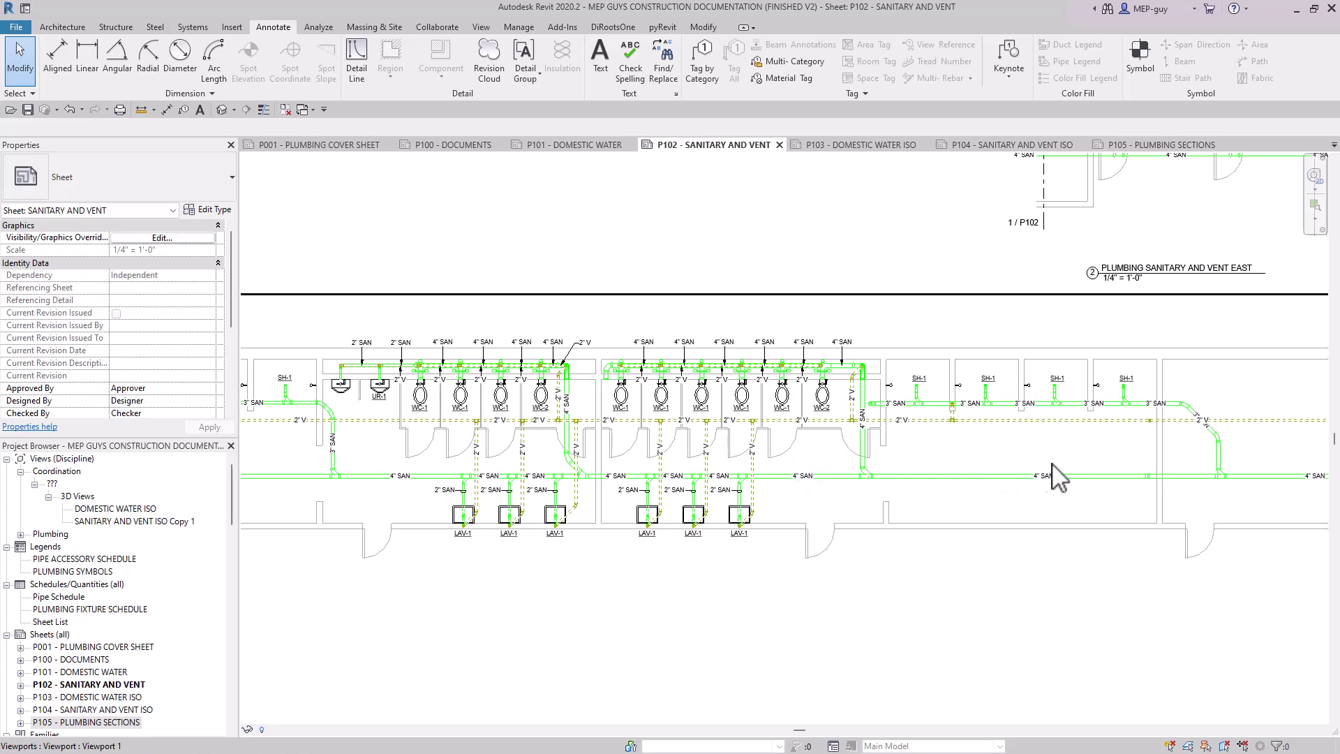
middle_drag(716, 468, 1061, 241)
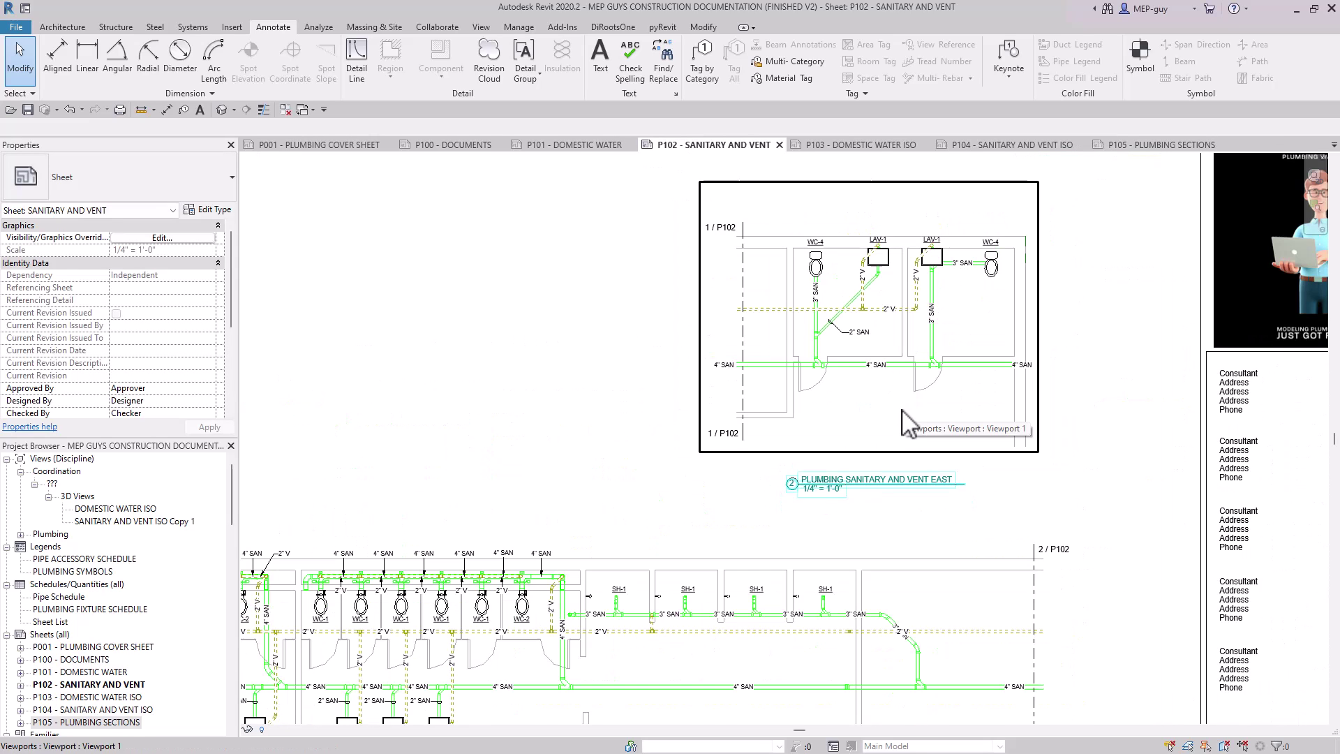
click(857, 145)
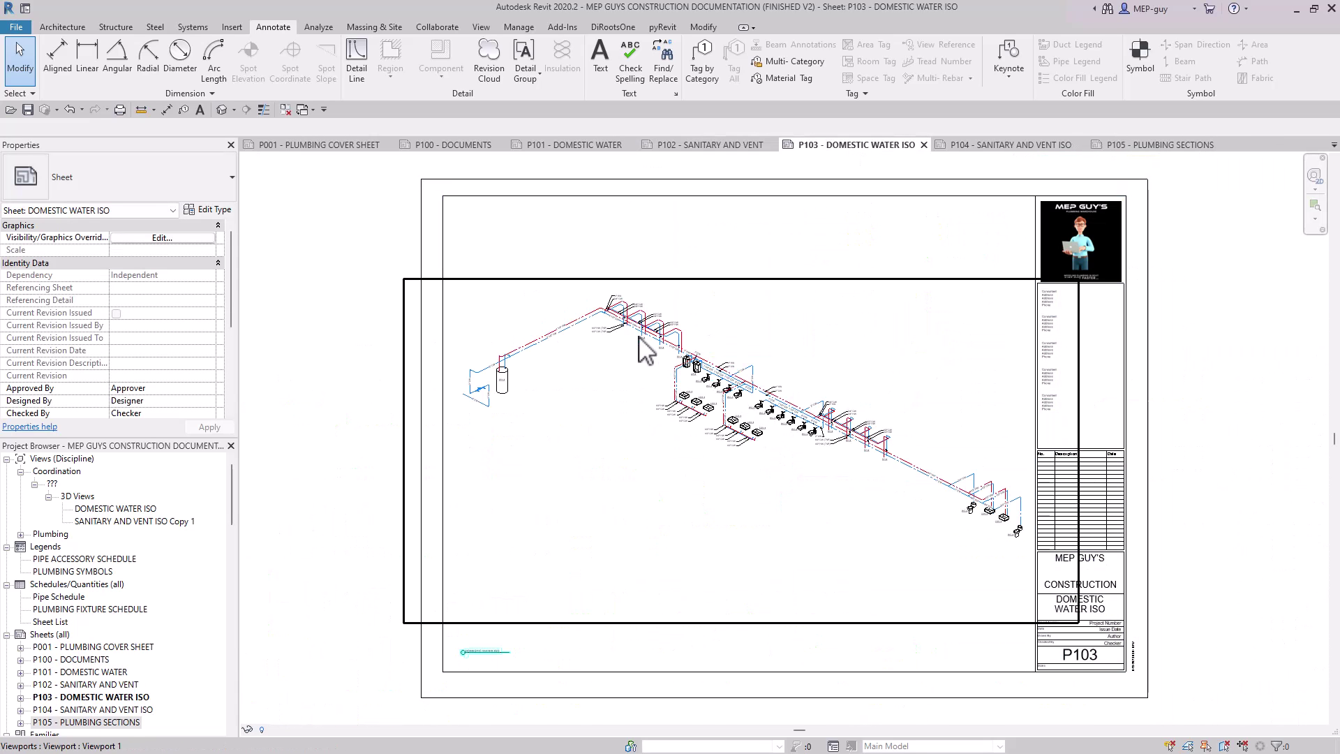
Step: Examine the domestic water isometric on sheet P103, following the piping from the water heater to the far end fixtures
scroll(652, 349, up, 3)
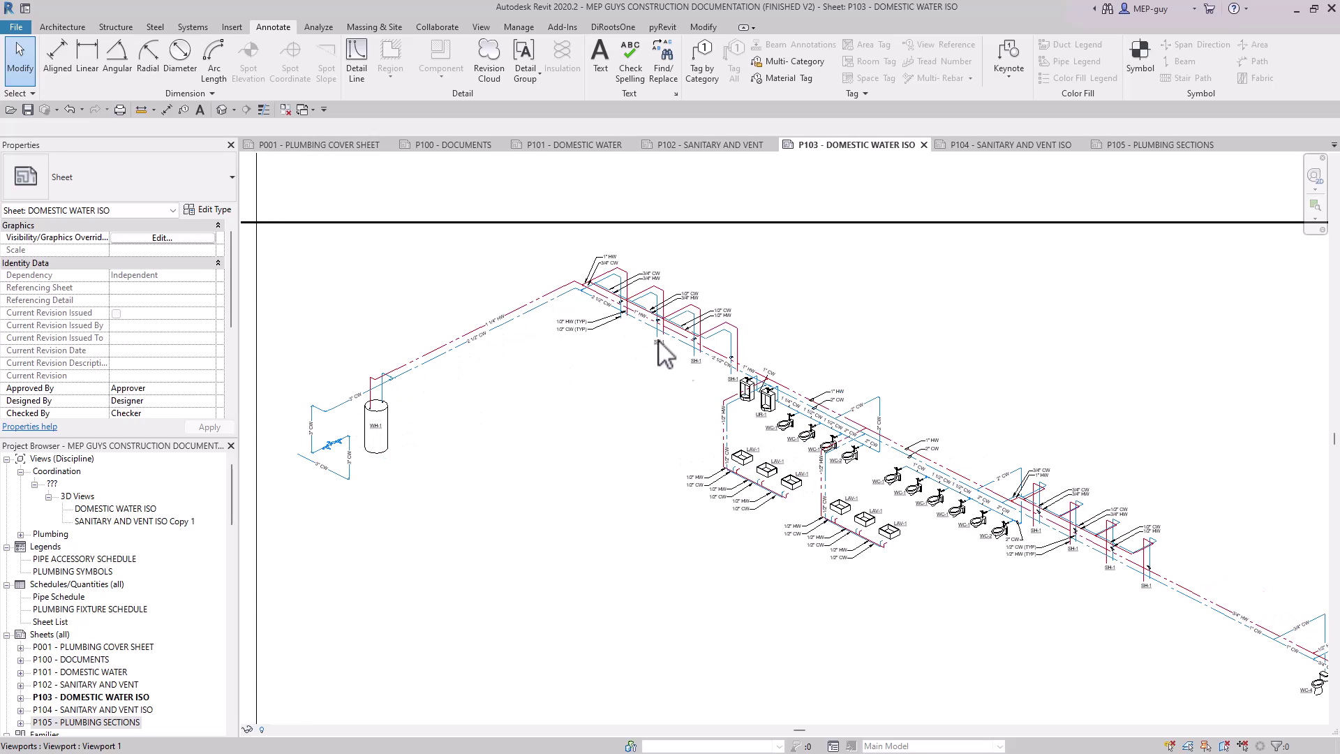
middle_drag(1171, 635, 885, 523)
scroll(1016, 446, down, 3)
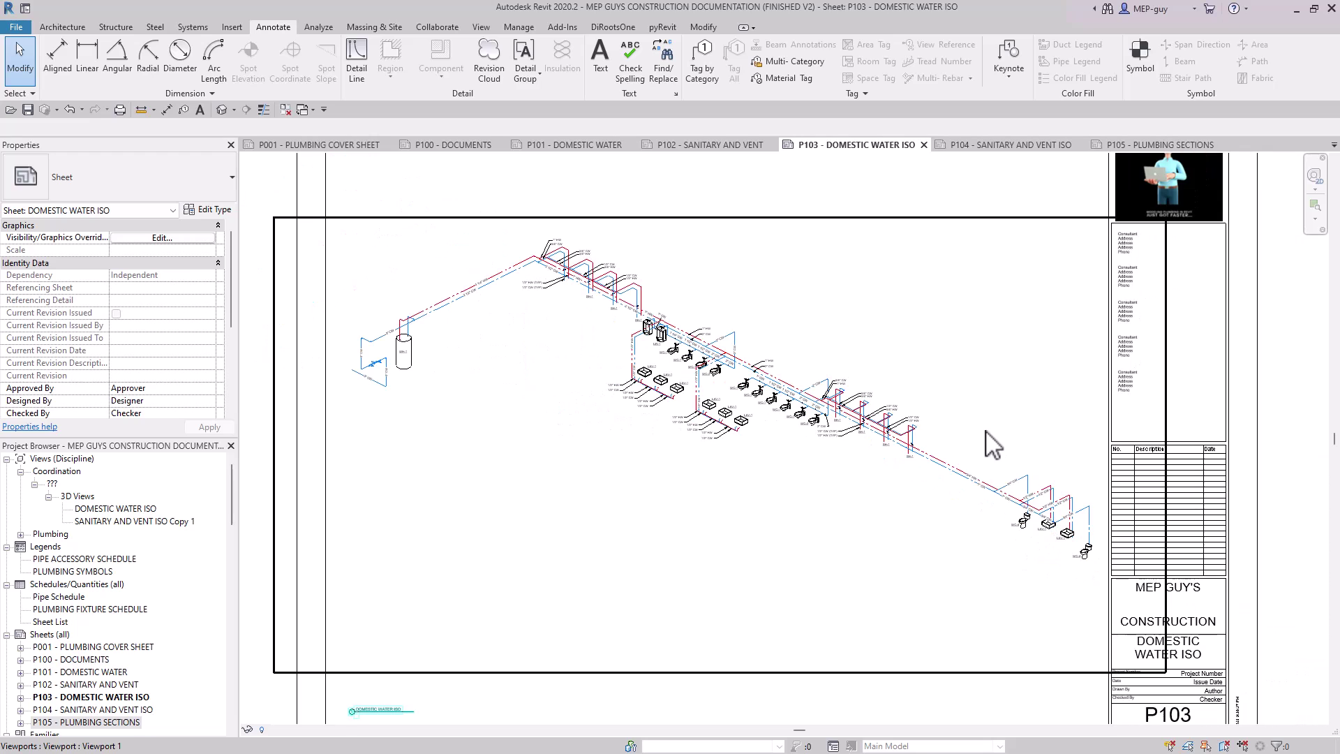
scroll(1174, 666, down, 3)
Step: Examine sheet P104 - SANITARY AND VENT ISO and how the S1, S2 and V2 references tie its separate isometric portions together
click(1015, 146)
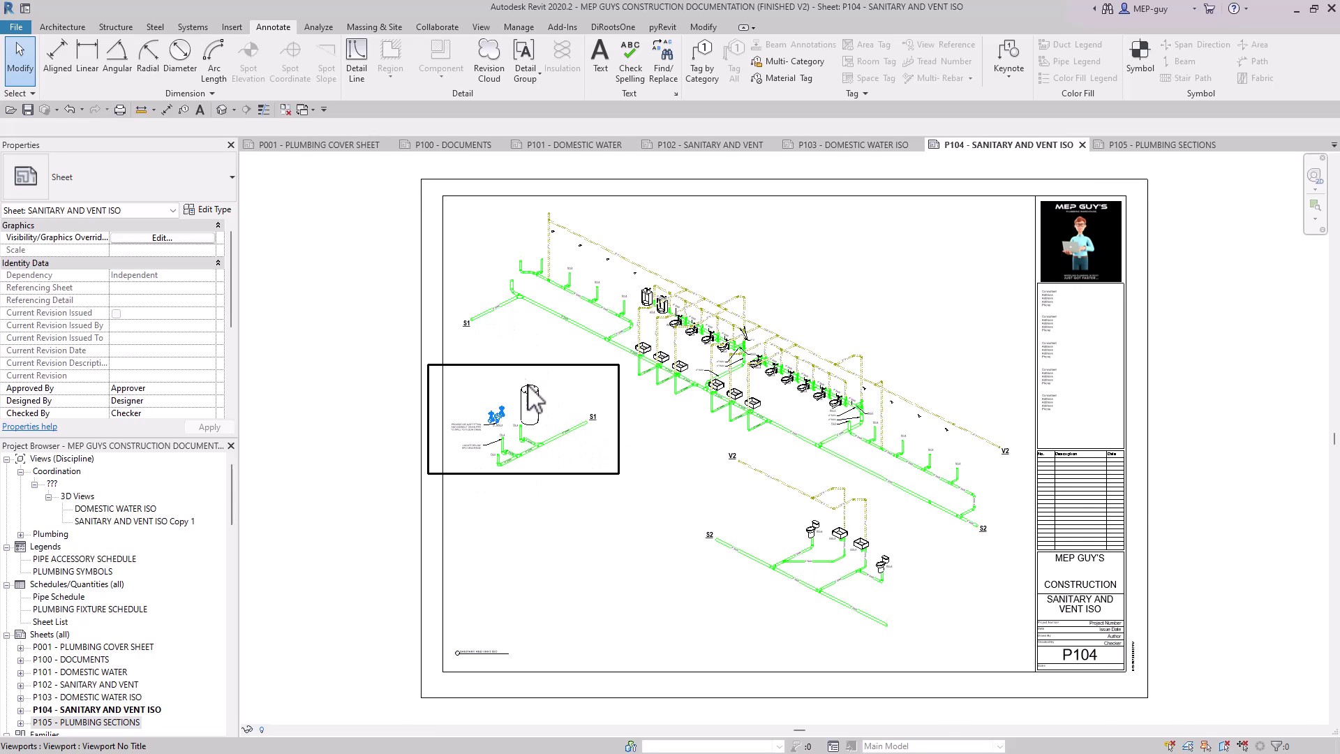
scroll(522, 381, up, 3)
mouse_move(522, 381)
middle_down()
mouse_move(383, 379)
mouse_move(547, 614)
middle_up()
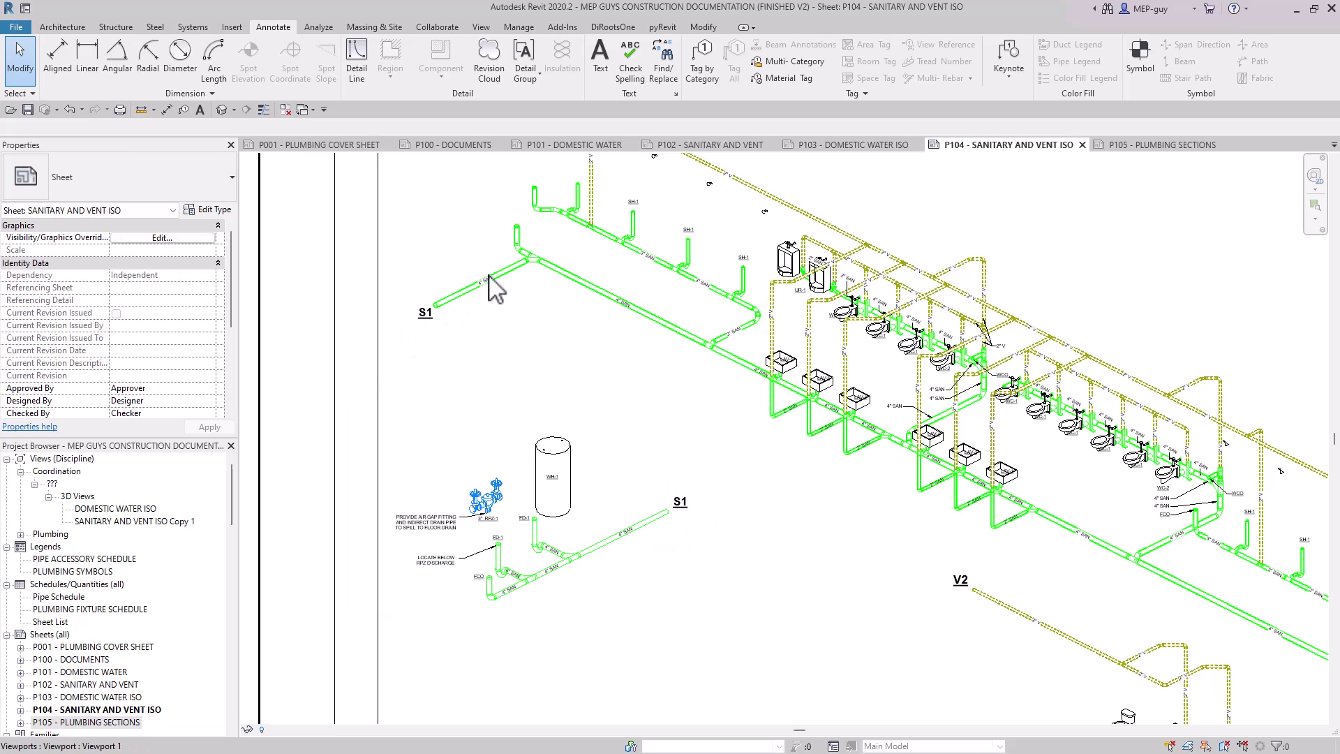
scroll(537, 272, down, 3)
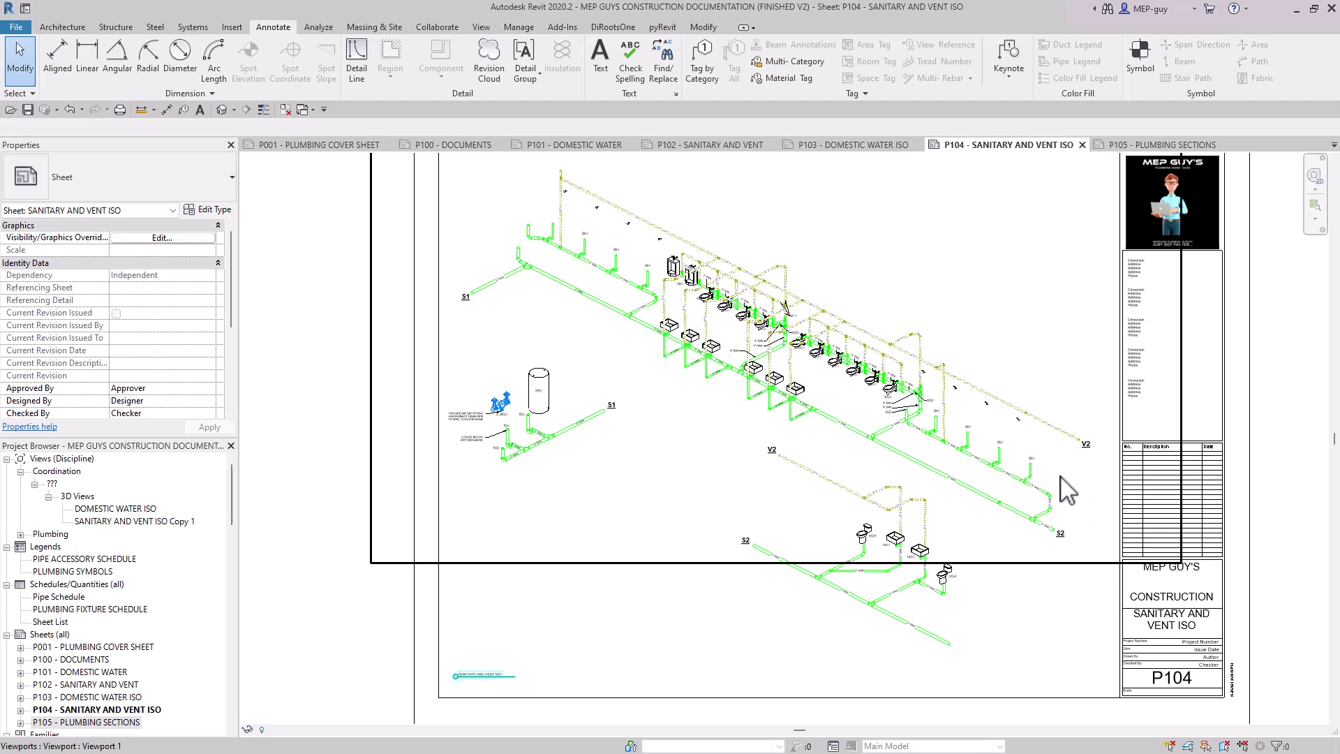
scroll(600, 516, down, 2)
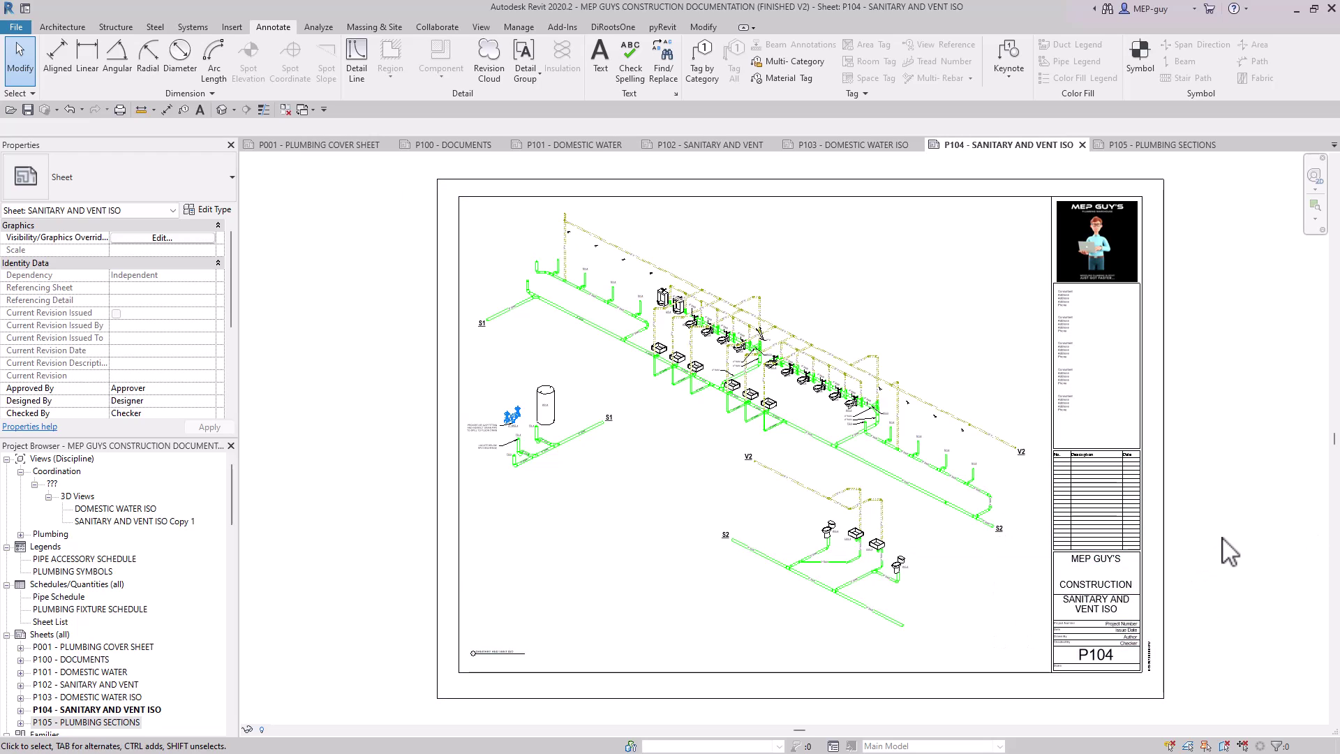
scroll(1151, 553, down, 2)
scroll(1189, 563, up, 1)
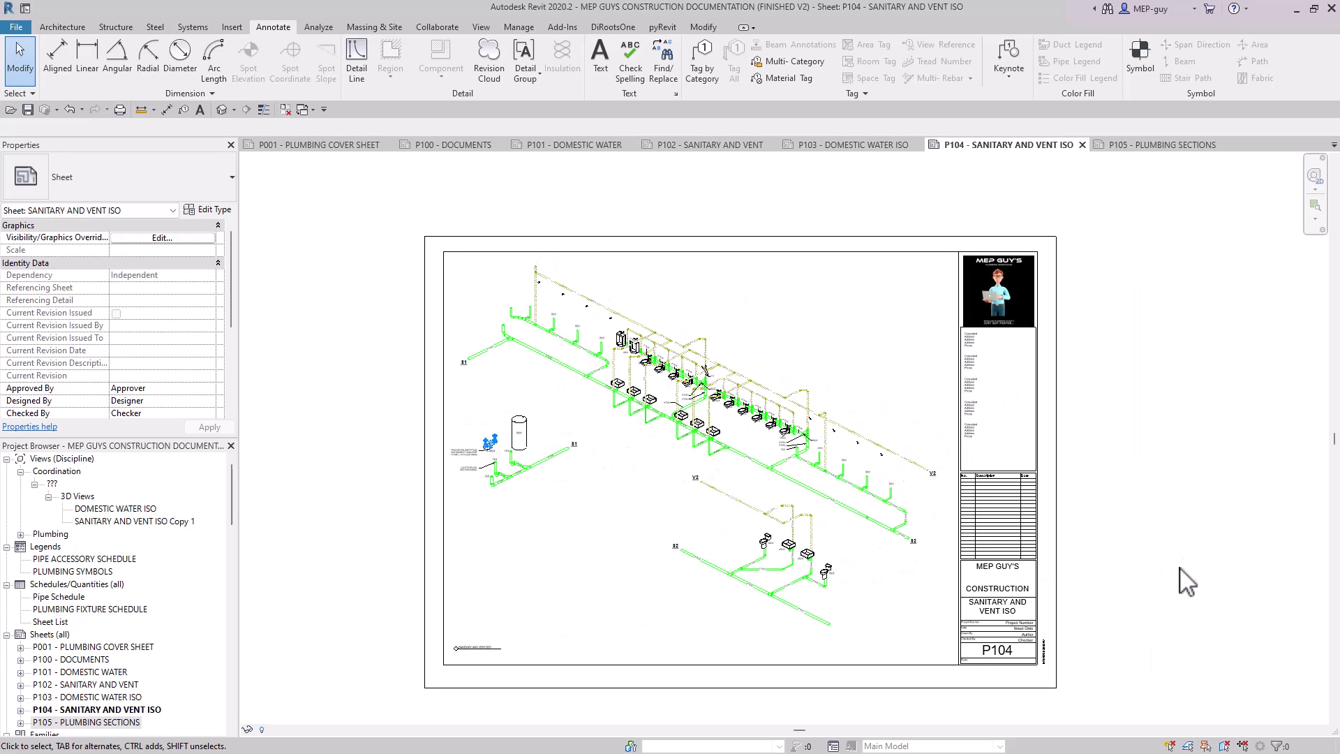
scroll(1186, 576, up, 1)
Step: Bring up sheet P105 - PLUMBING SECTIONS and review its overall layout with all three sections in view
click(1172, 143)
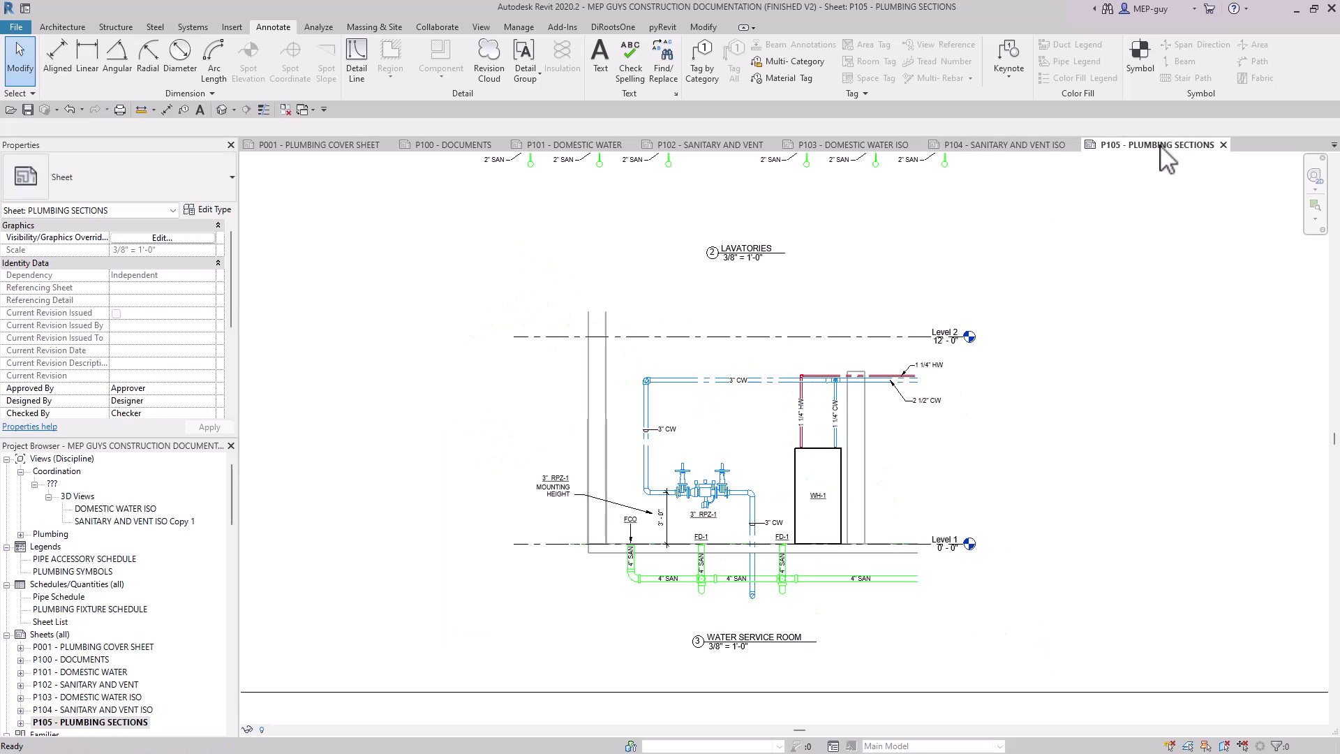
scroll(687, 495, down, 2)
scroll(684, 510, down, 1)
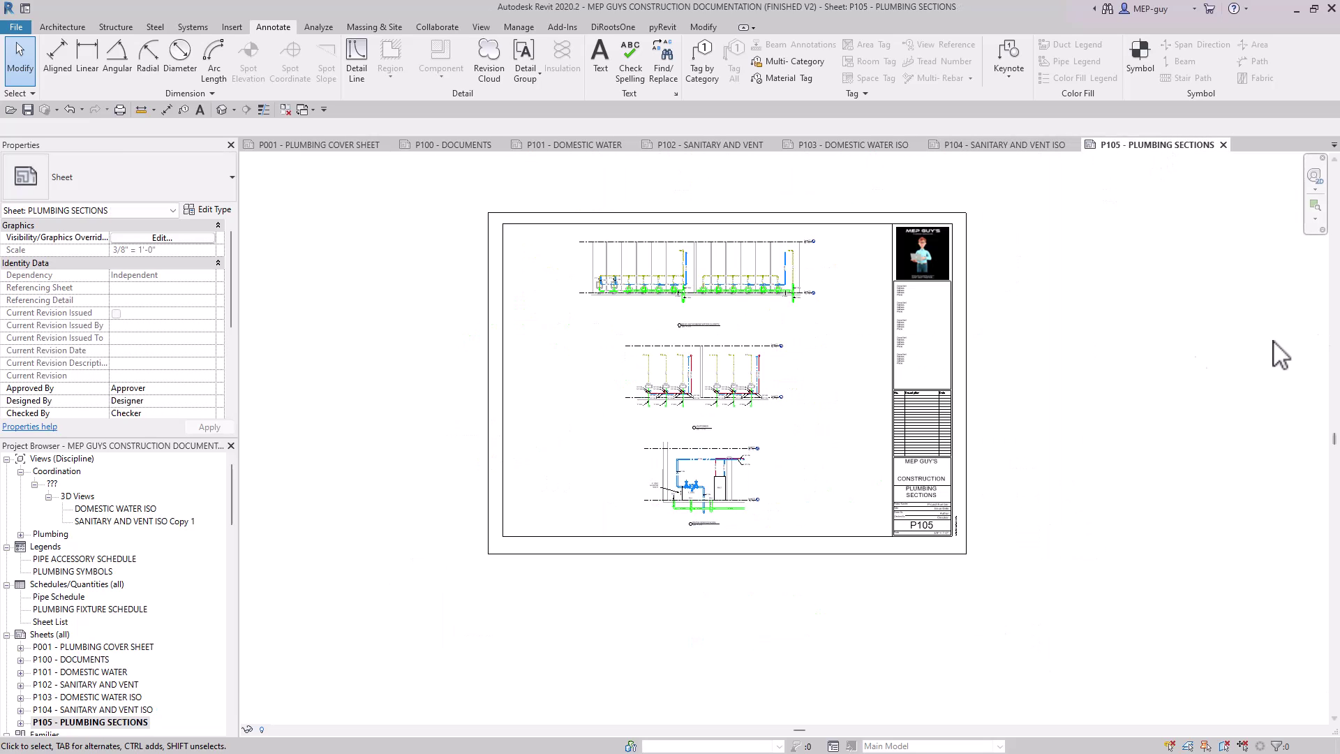
middle_drag(1123, 381, 1147, 424)
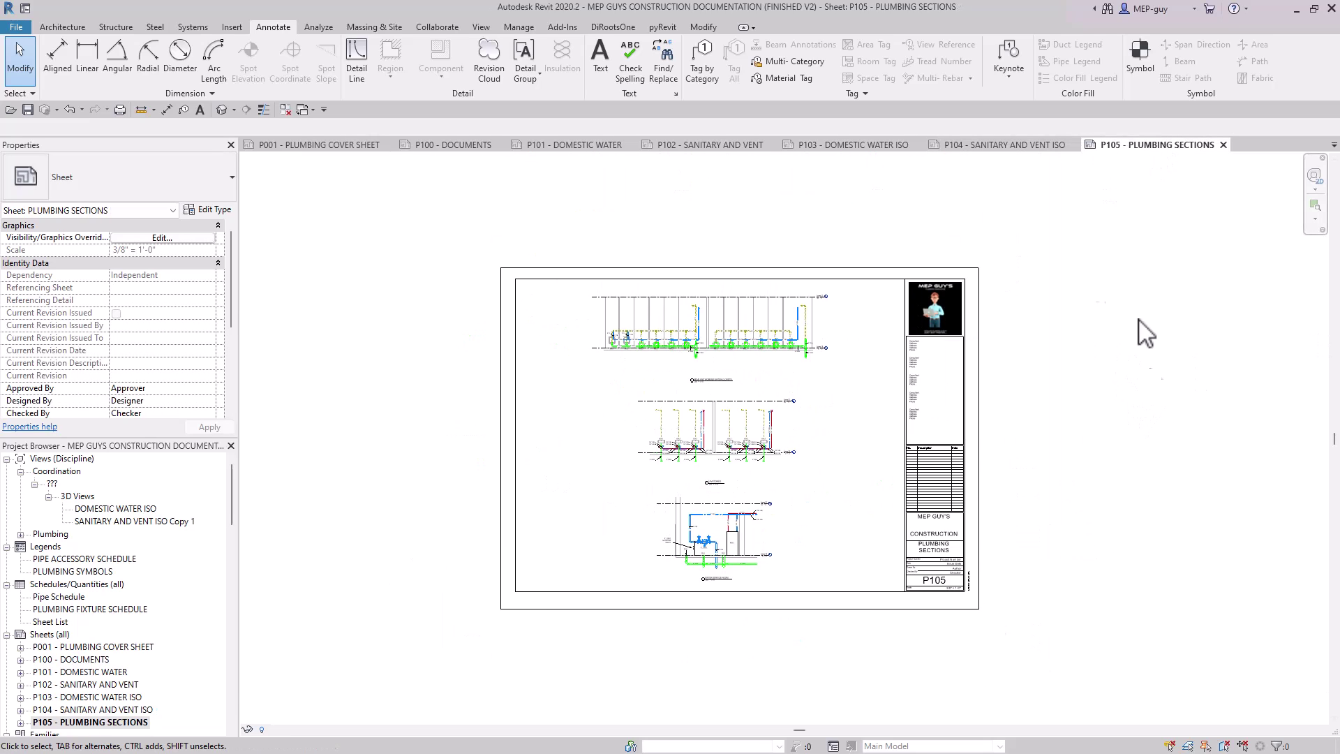
scroll(1130, 531, up, 1)
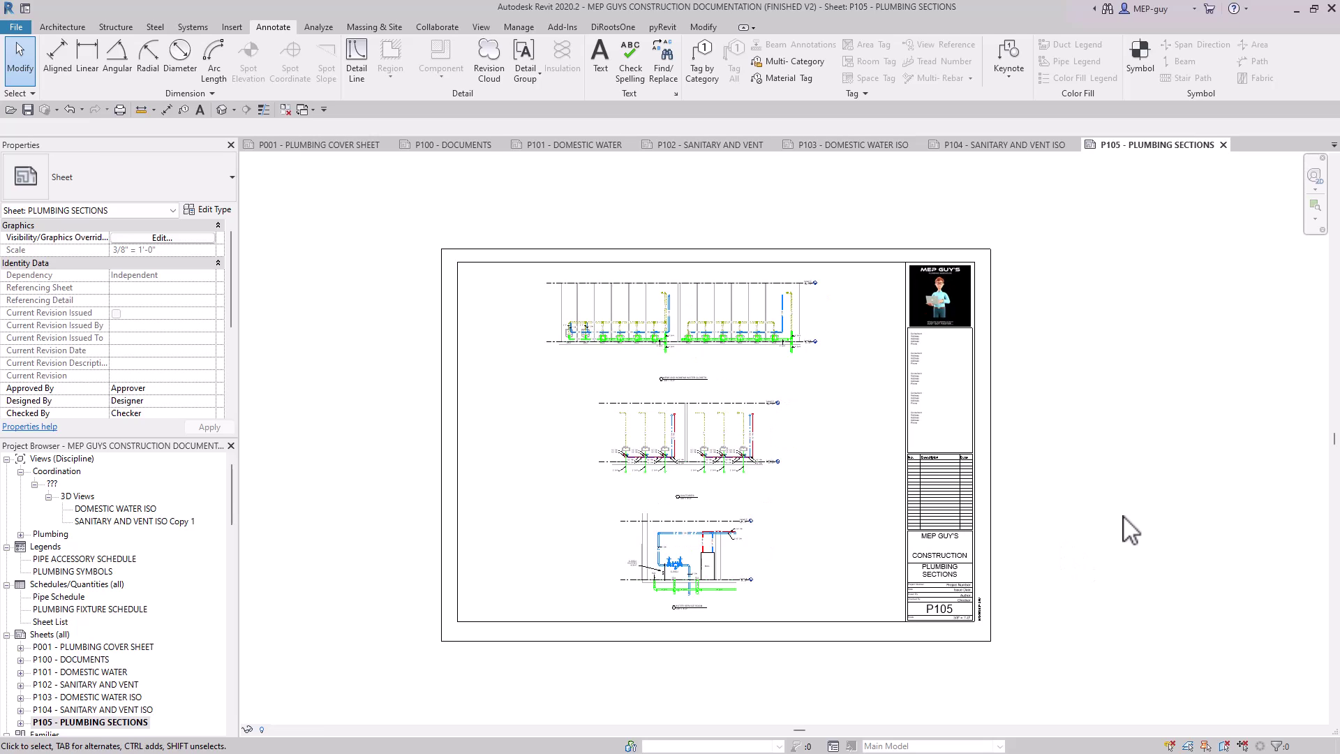